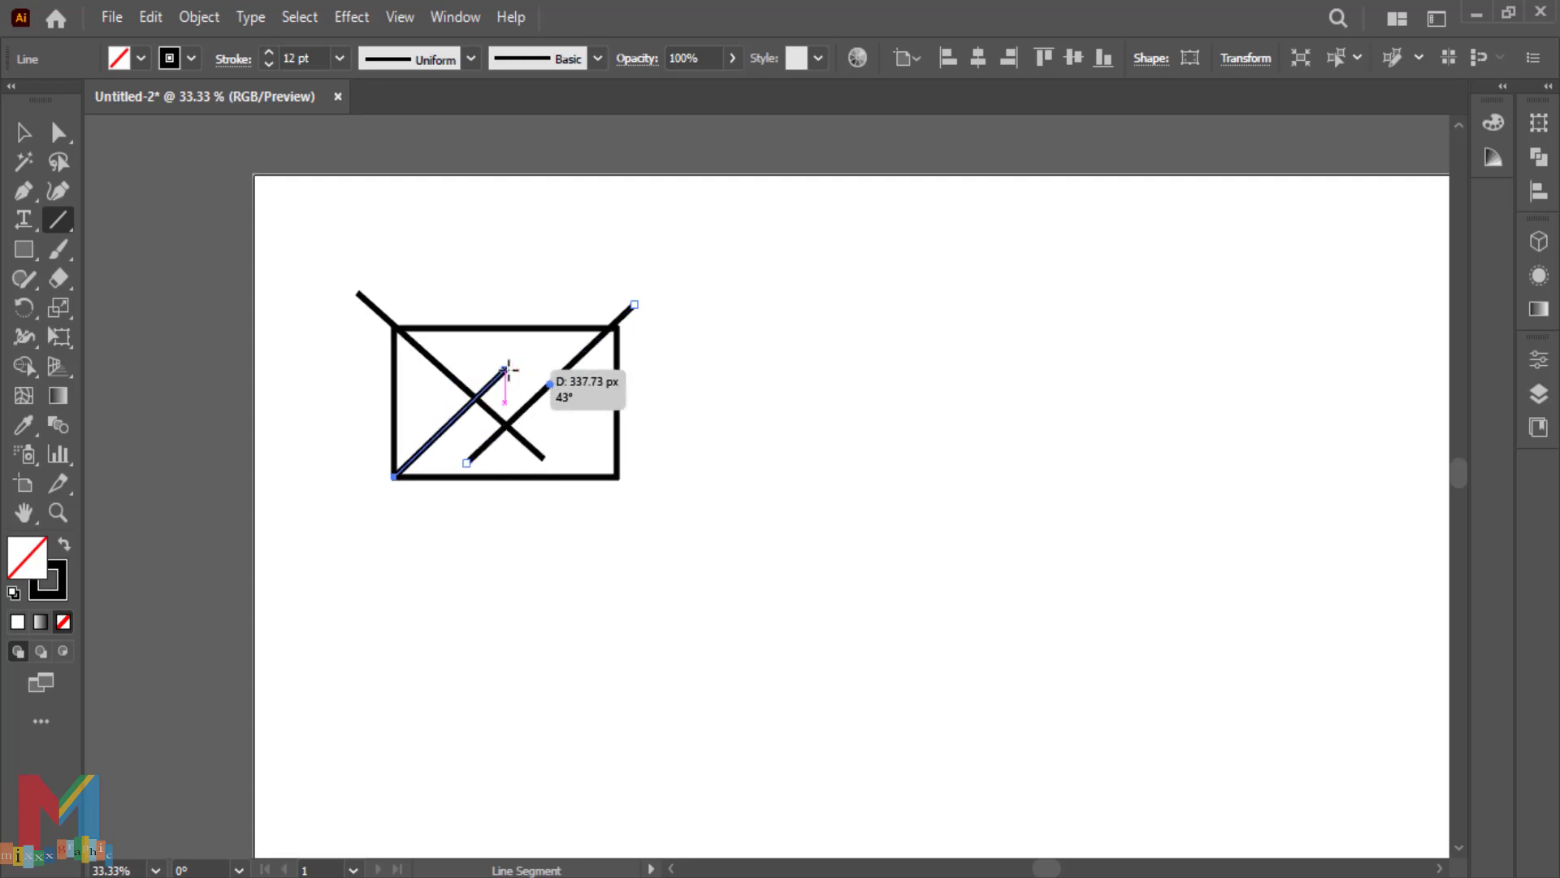
Draw a diagonal line from the rectangle's lower-right corner toward its centre and scale up the whole drawing
drag(618, 477, 521, 383)
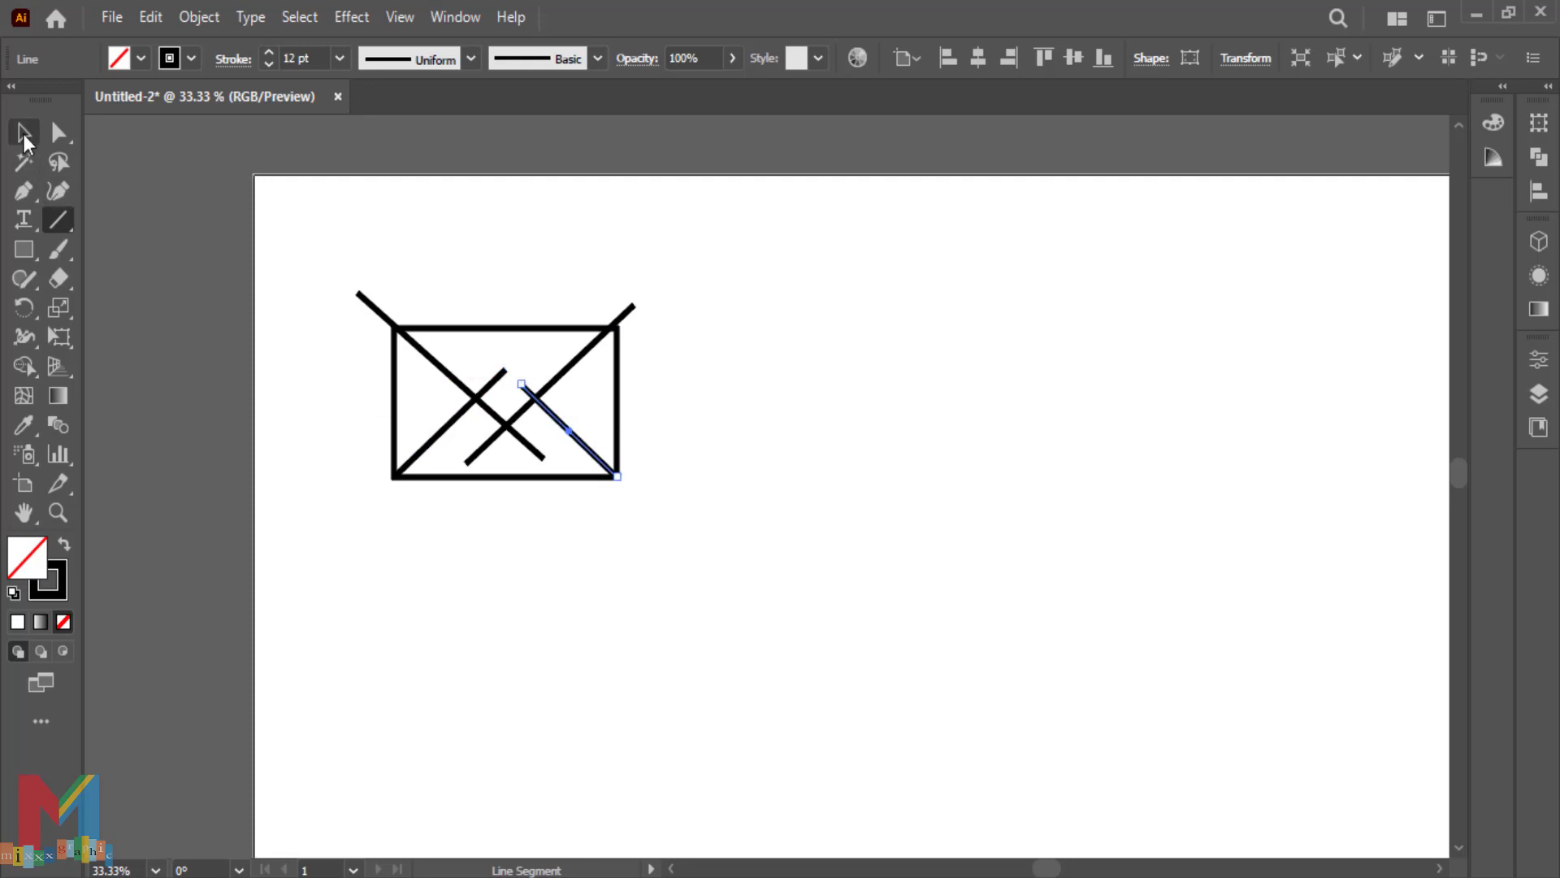
click(24, 132)
click(426, 573)
drag(687, 293, 383, 591)
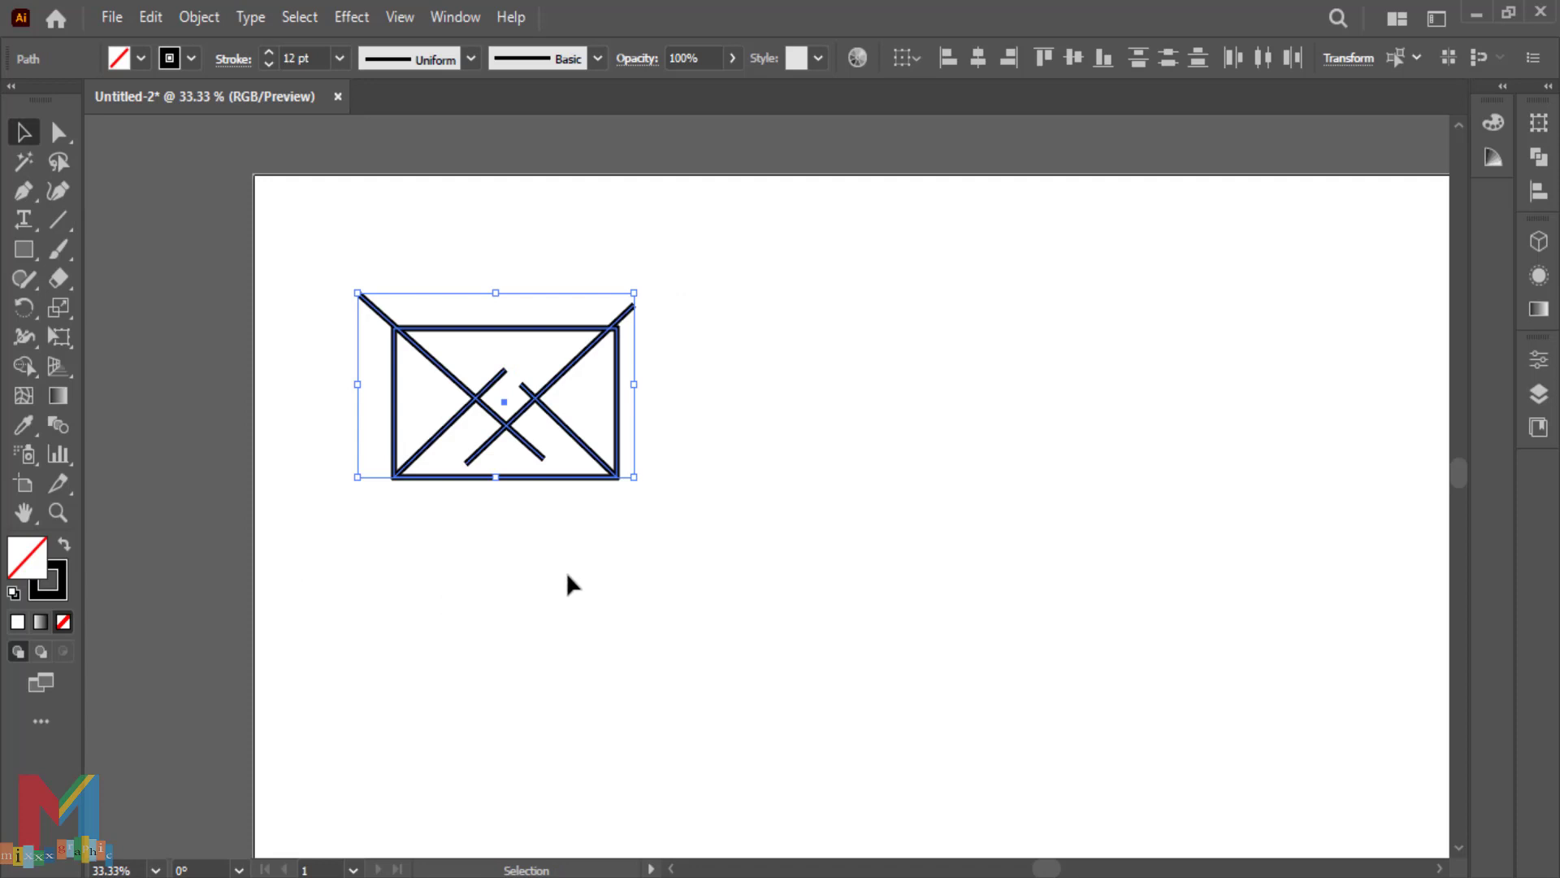
drag(634, 478, 868, 685)
click(1003, 516)
Increase the stroke weight of the four diagonal lines, leaving the rectangle's outline thinner
click(731, 536)
shift+click(662, 569)
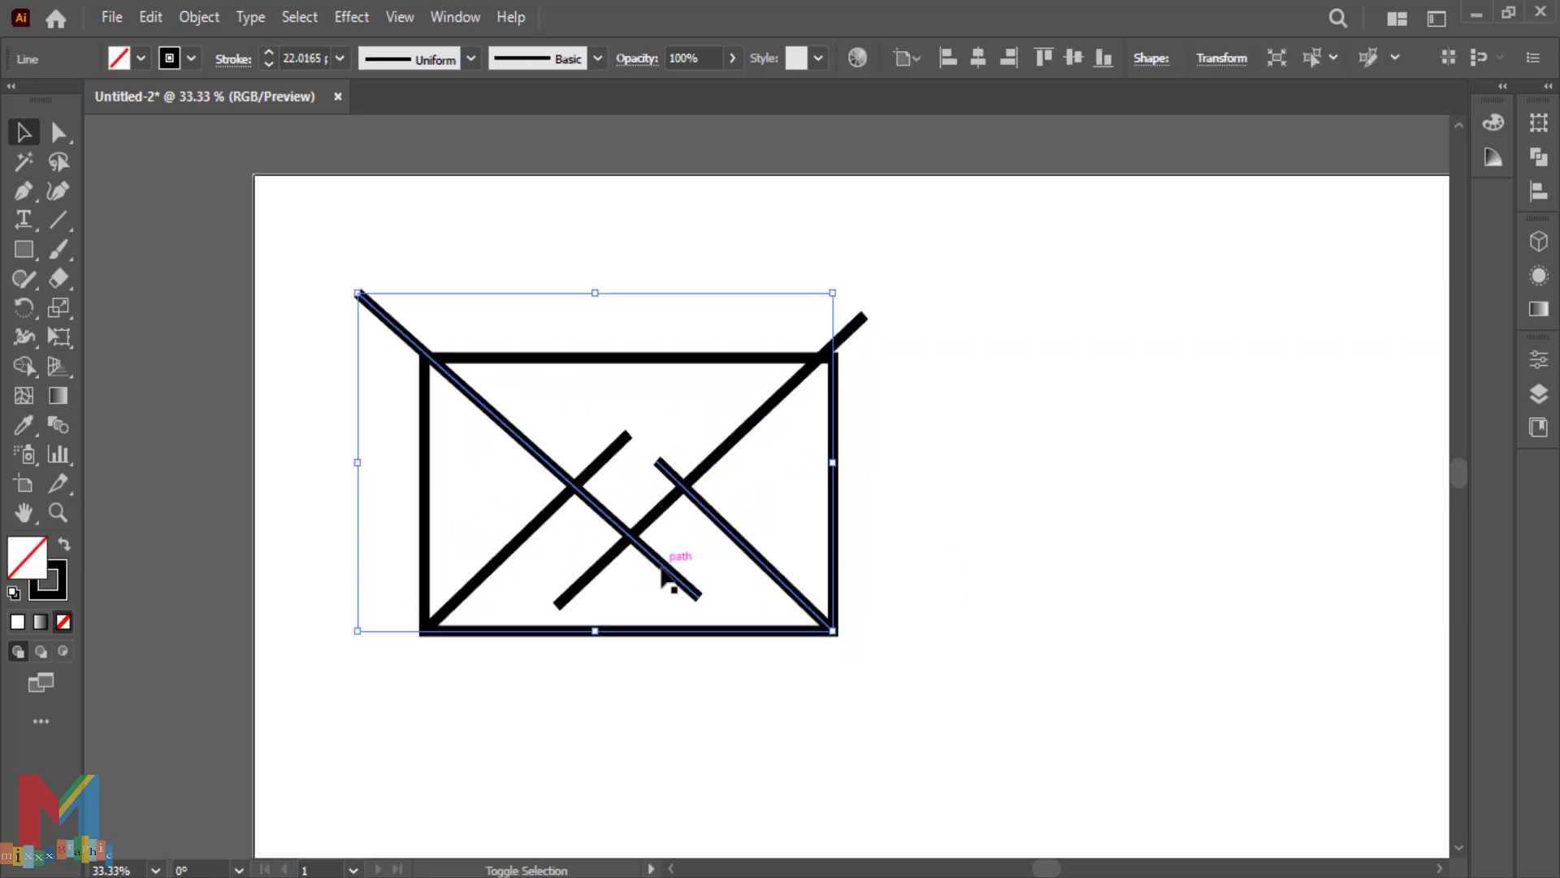
shift+click(587, 578)
shift+click(525, 533)
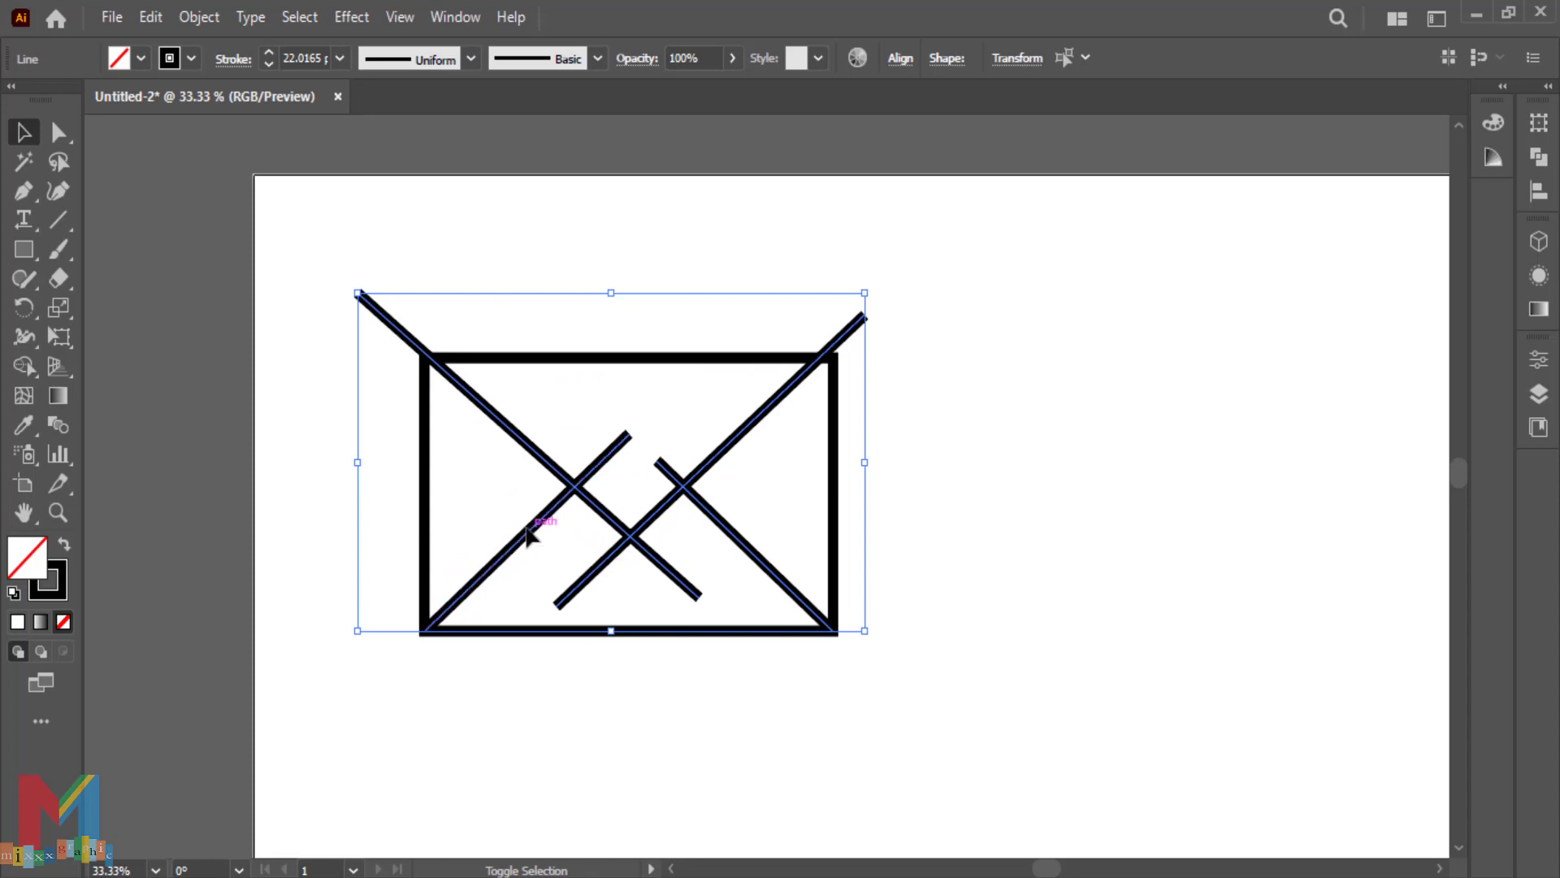
click(269, 52)
click(269, 52)
click(269, 52)
drag(269, 52, 267, 52)
click(161, 431)
Expand the strokes of the rectangle and all four diagonal lines into filled shapes
drag(979, 331, 389, 719)
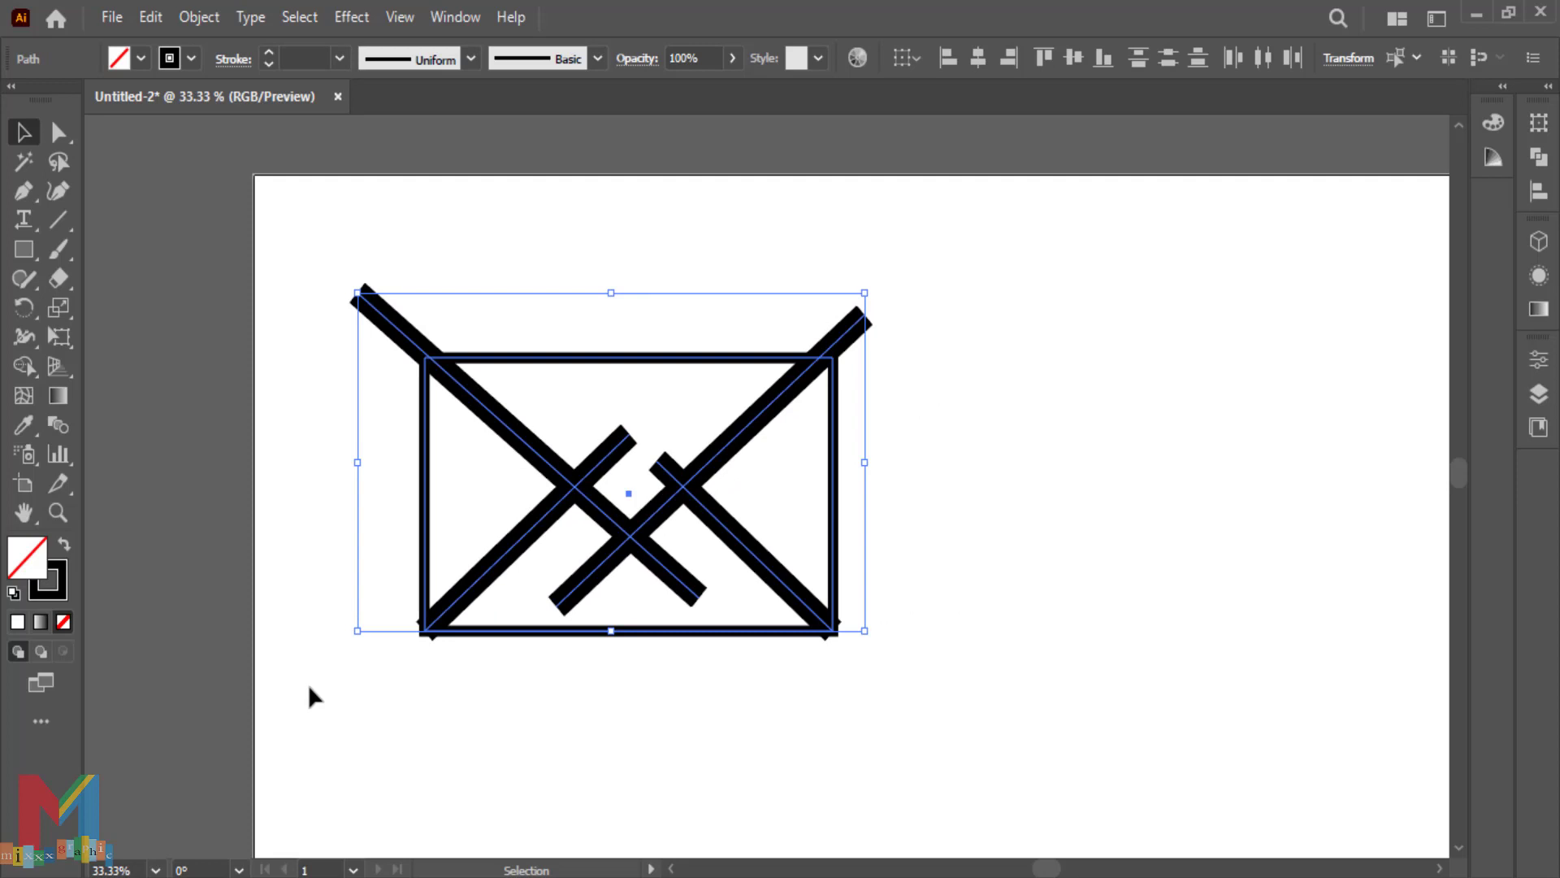
click(200, 16)
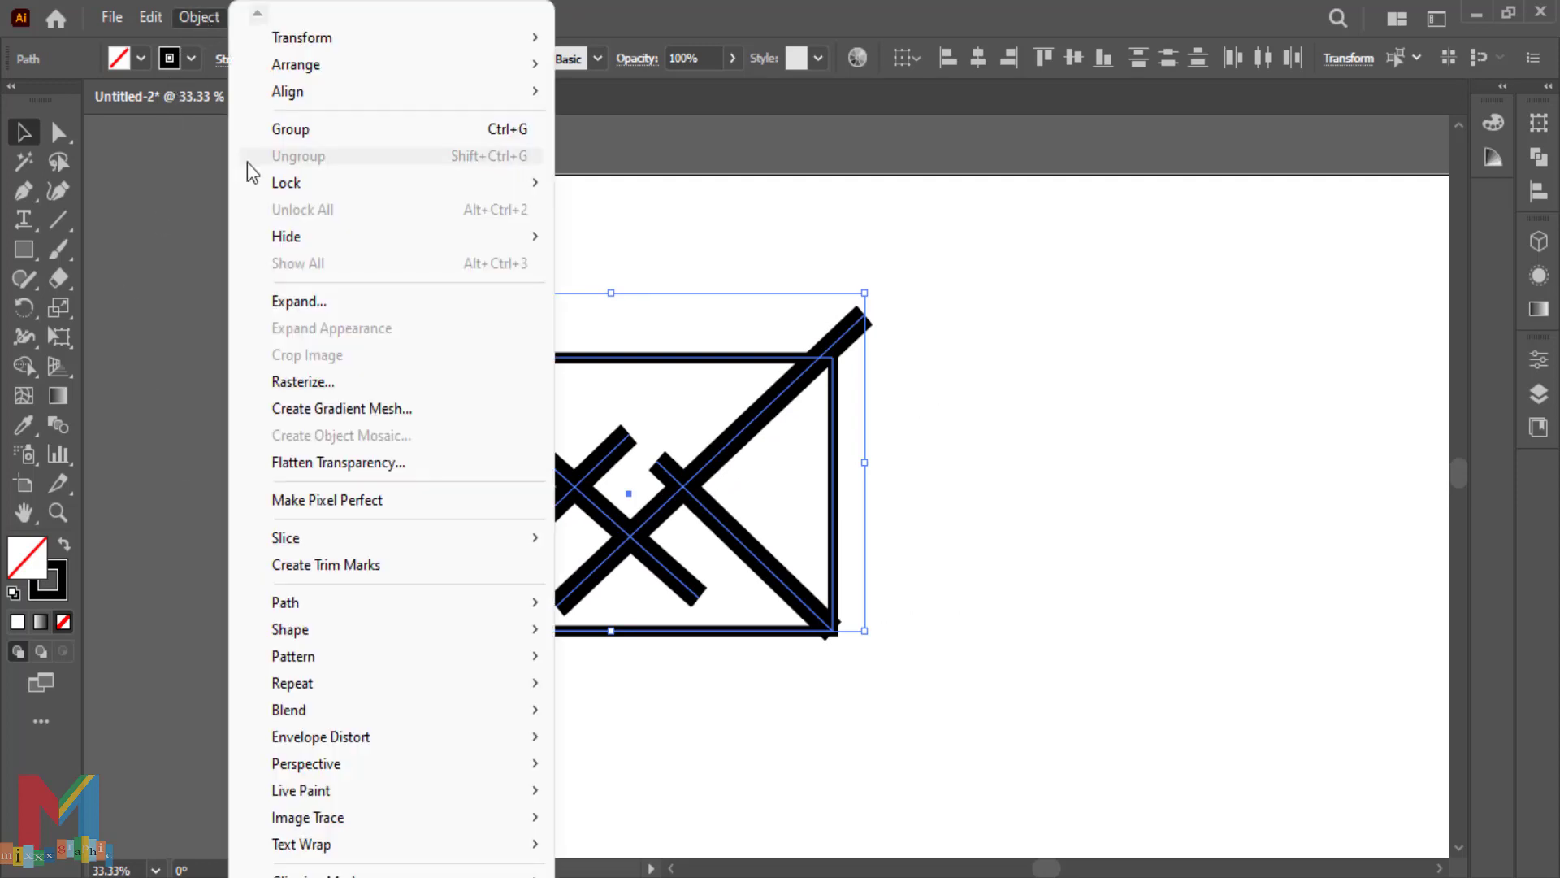
click(310, 295)
click(722, 586)
click(977, 353)
drag(989, 271, 437, 664)
click(835, 645)
click(623, 450)
click(932, 342)
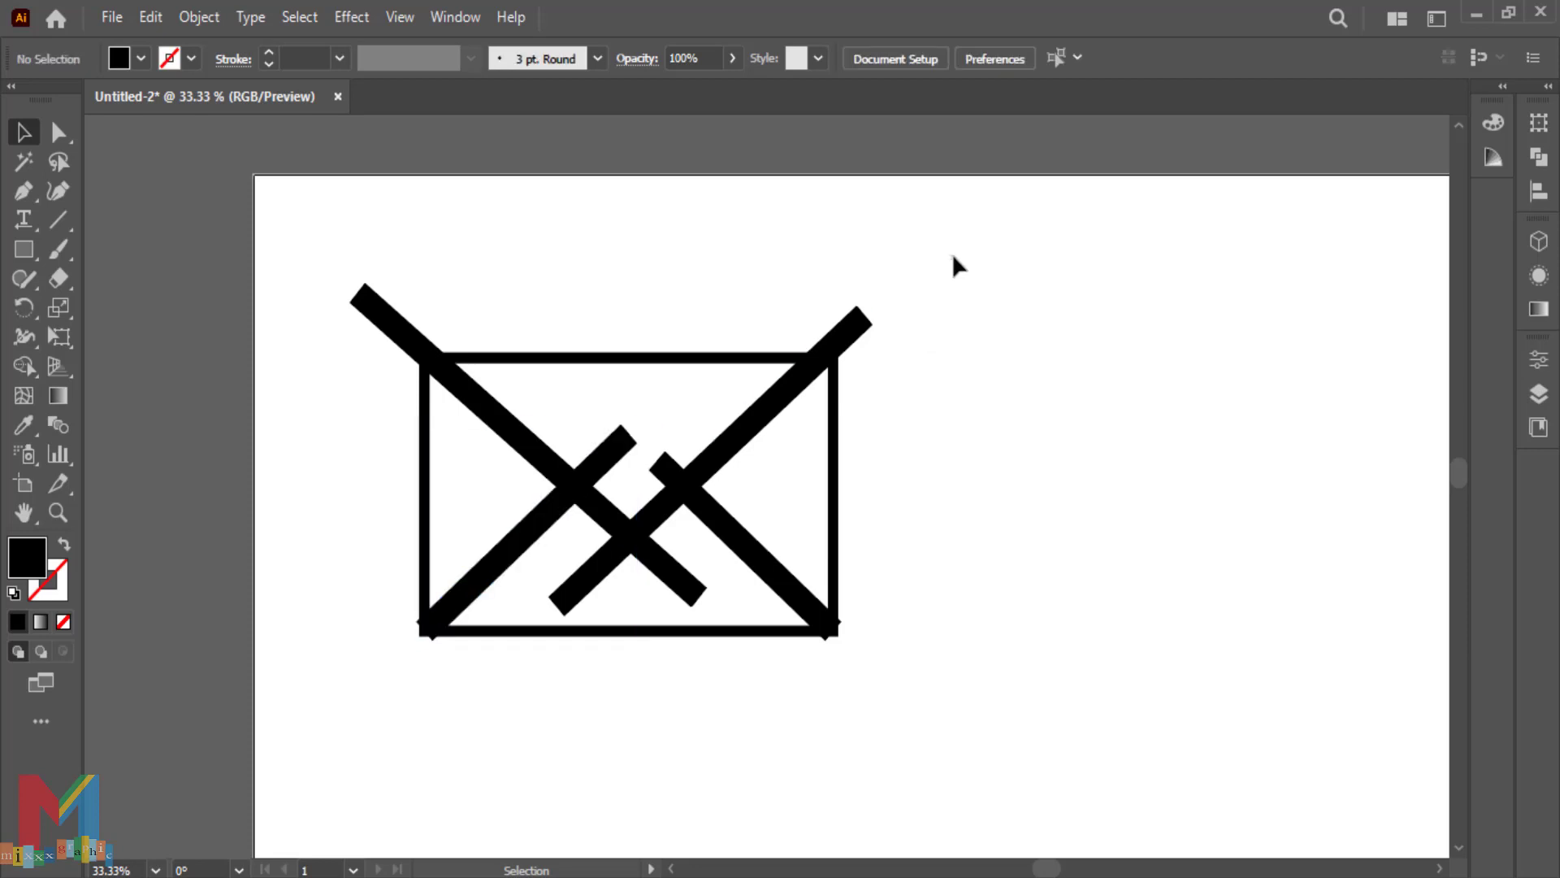
Remove the overshooting line ends inside the envelope and beyond its upper corners with the Shape Builder tool
drag(951, 261, 382, 663)
click(24, 364)
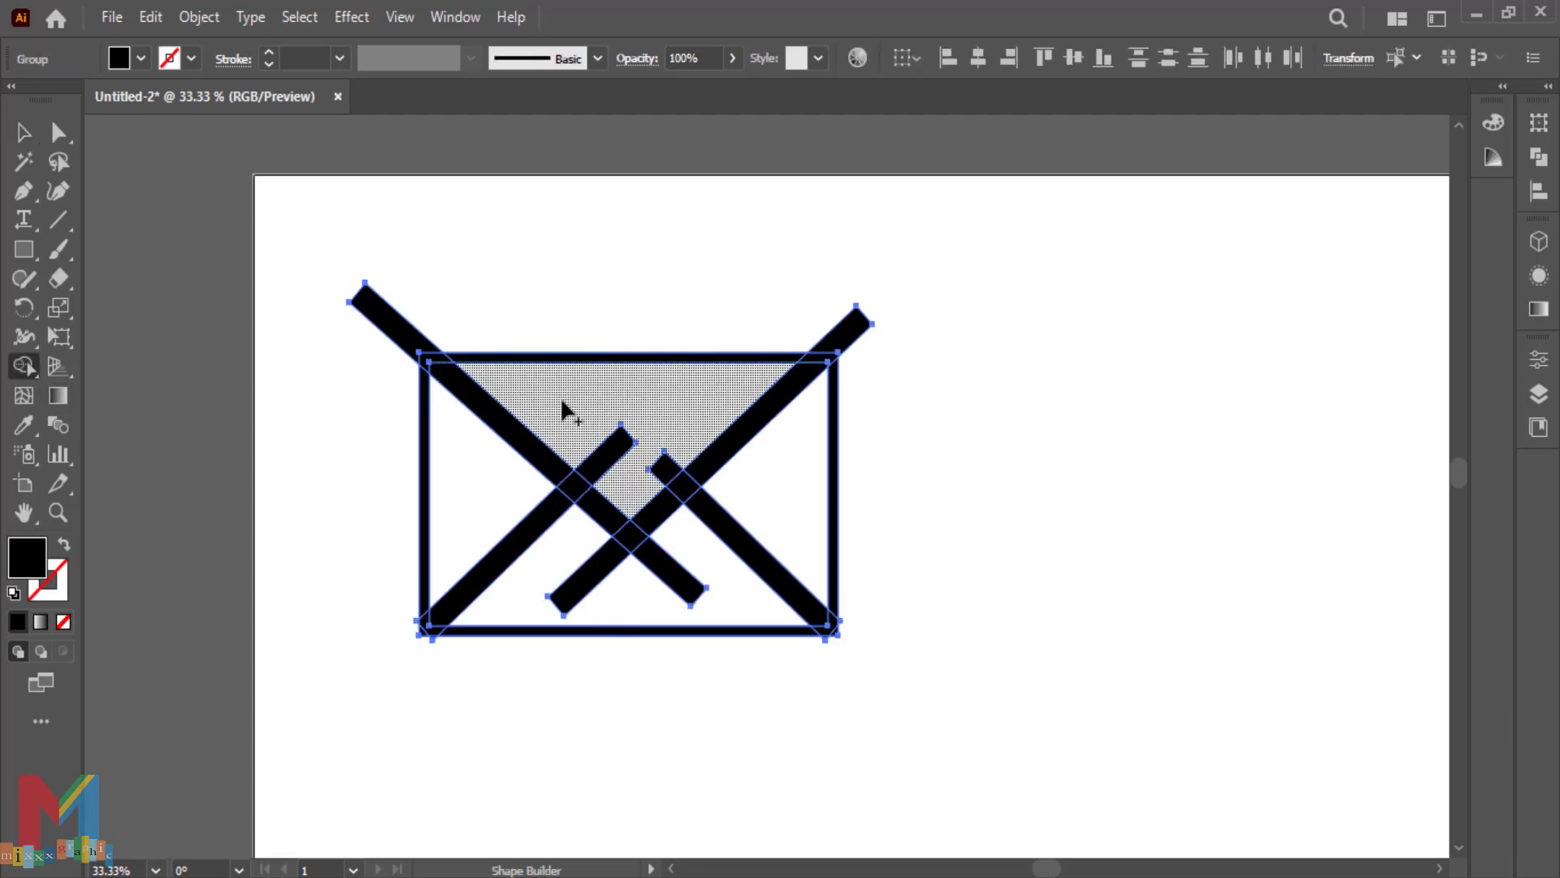
mouse_move(577, 428)
mouse_down()
mouse_move(598, 455)
mouse_move(655, 455)
mouse_move(639, 490)
mouse_up()
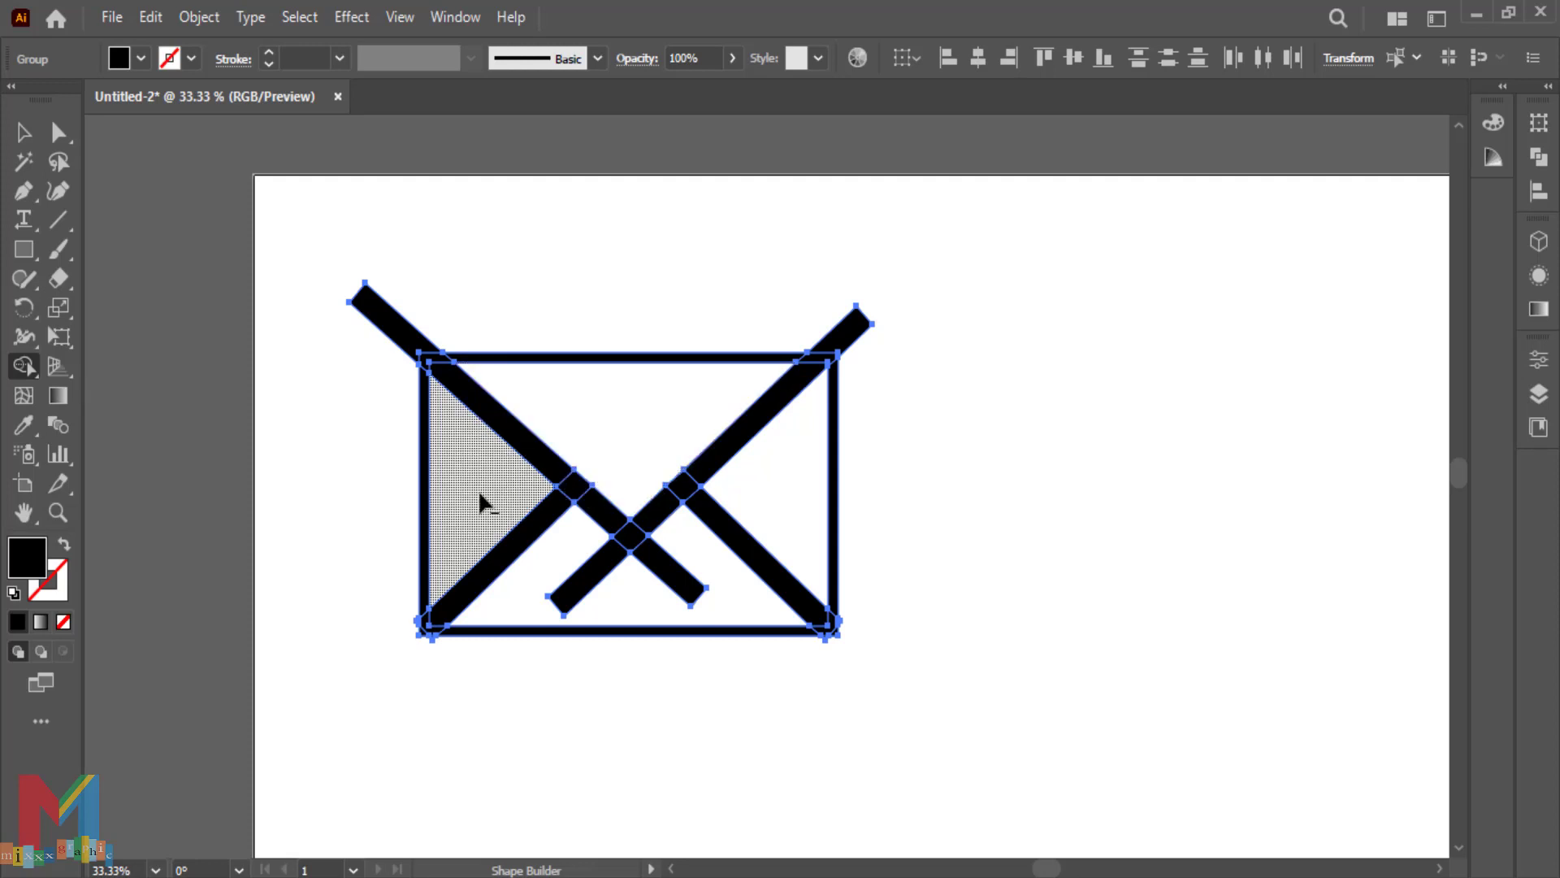
mouse_move(574, 567)
mouse_down()
mouse_move(662, 589)
mouse_move(687, 547)
mouse_move(661, 582)
mouse_up()
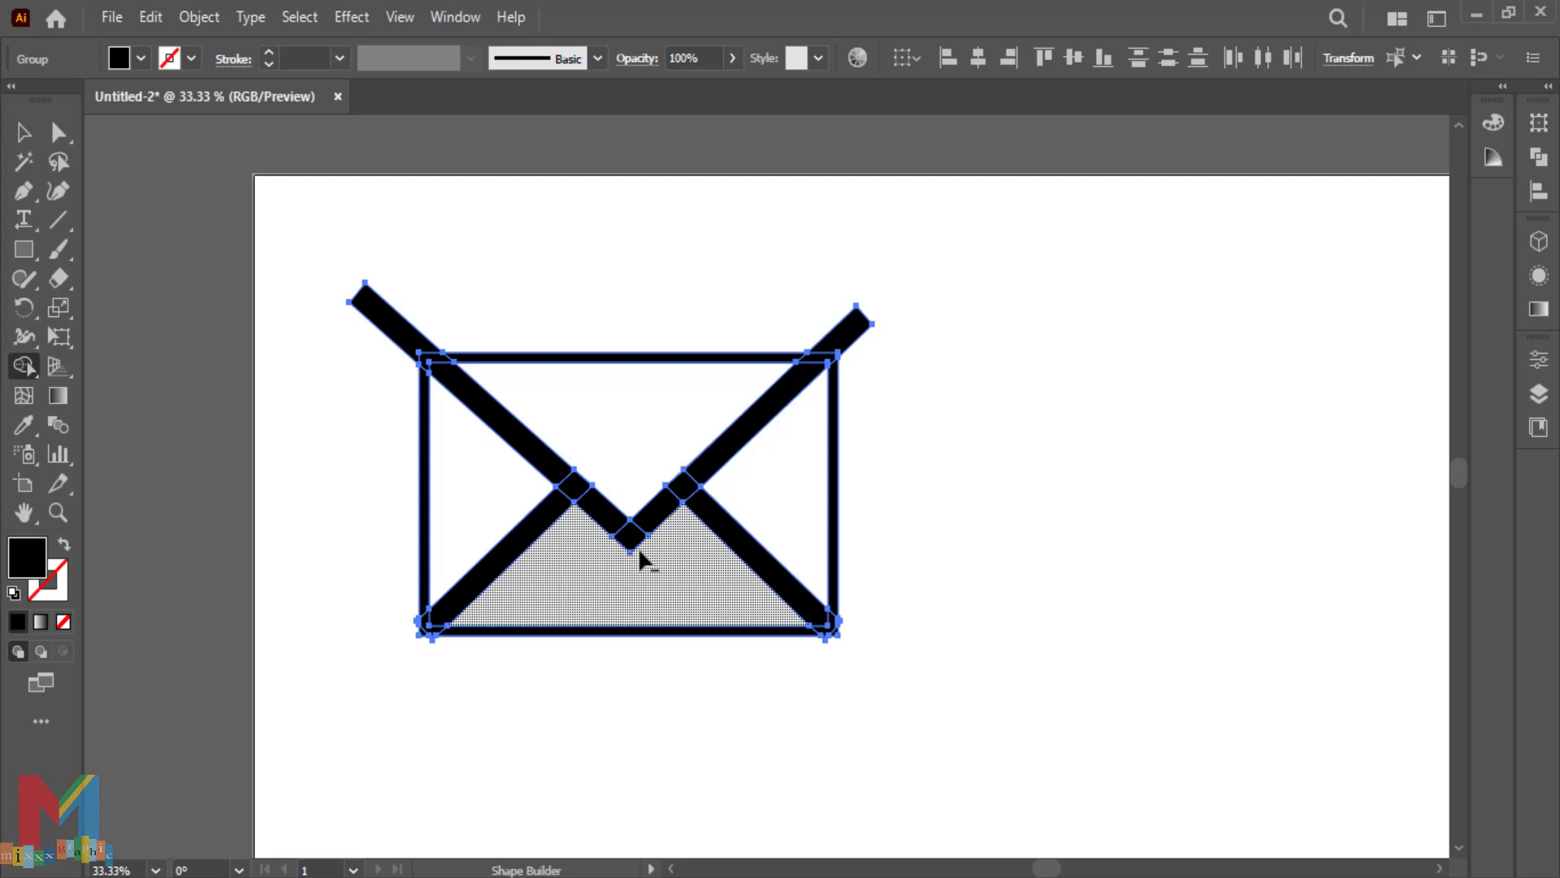
alt+click(394, 325)
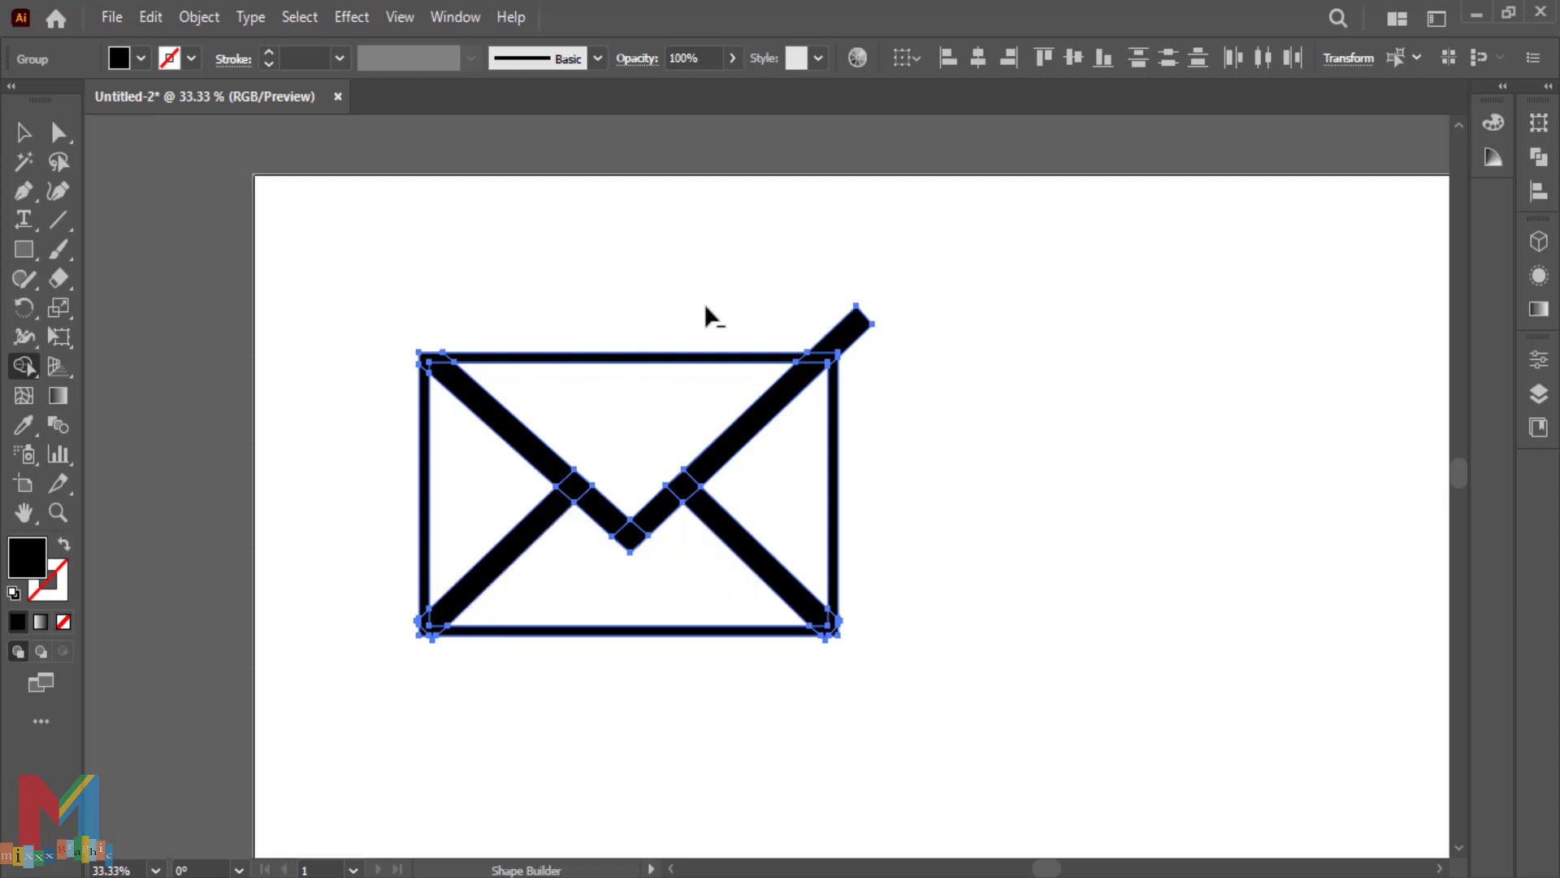
drag(785, 280, 853, 326)
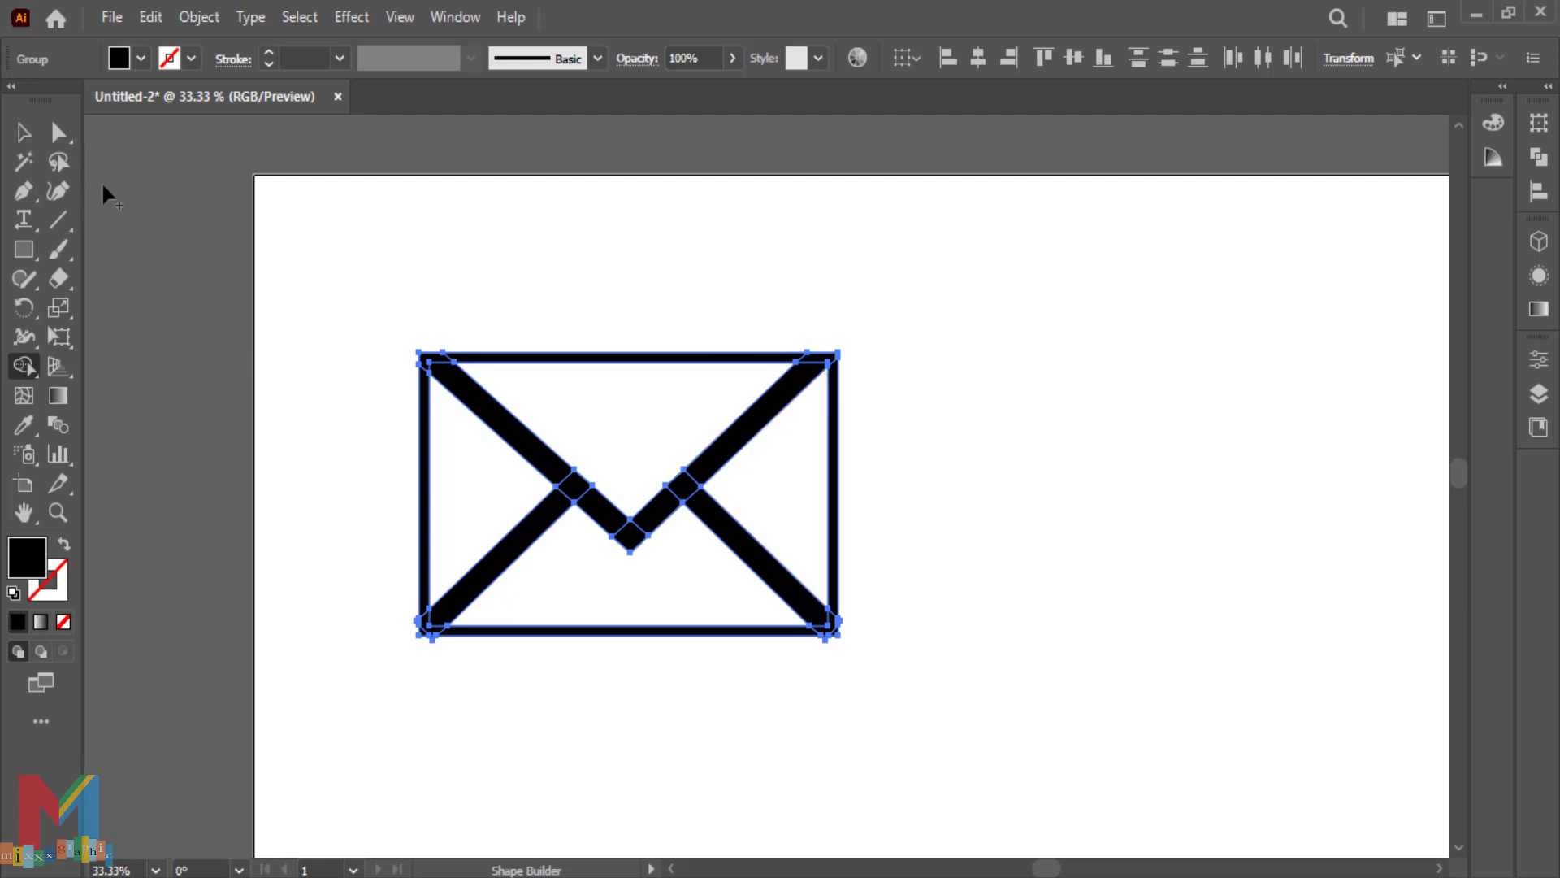
Round the pointed tip of the envelope's flap
click(23, 132)
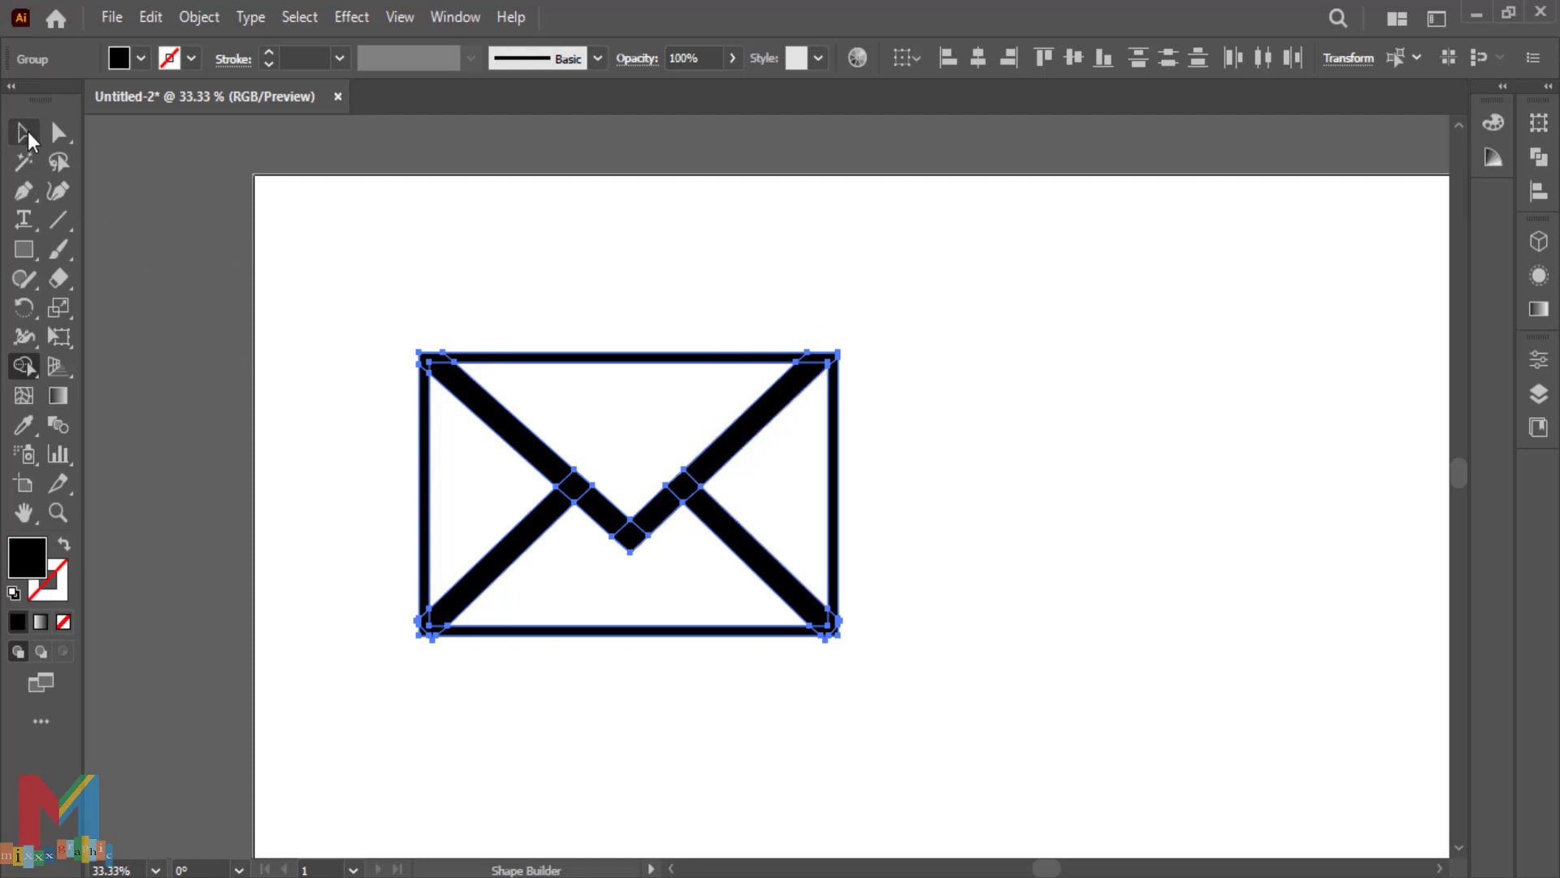
click(1154, 439)
key(a)
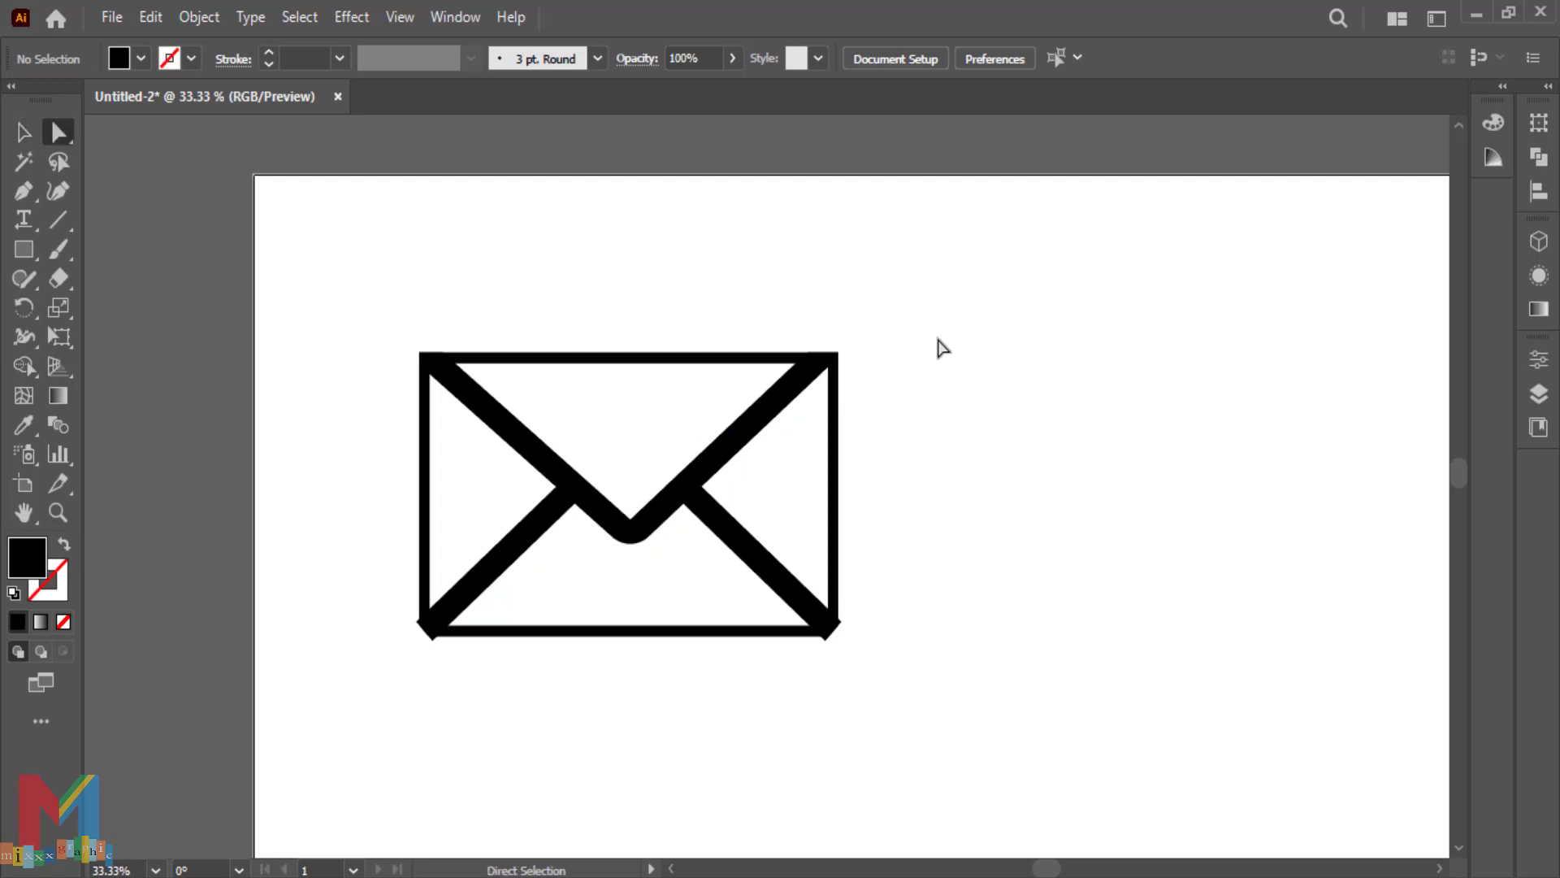
Remove the stubs protruding from the envelope's lower corners and group all its pieces
key(v)
drag(1032, 271, 416, 696)
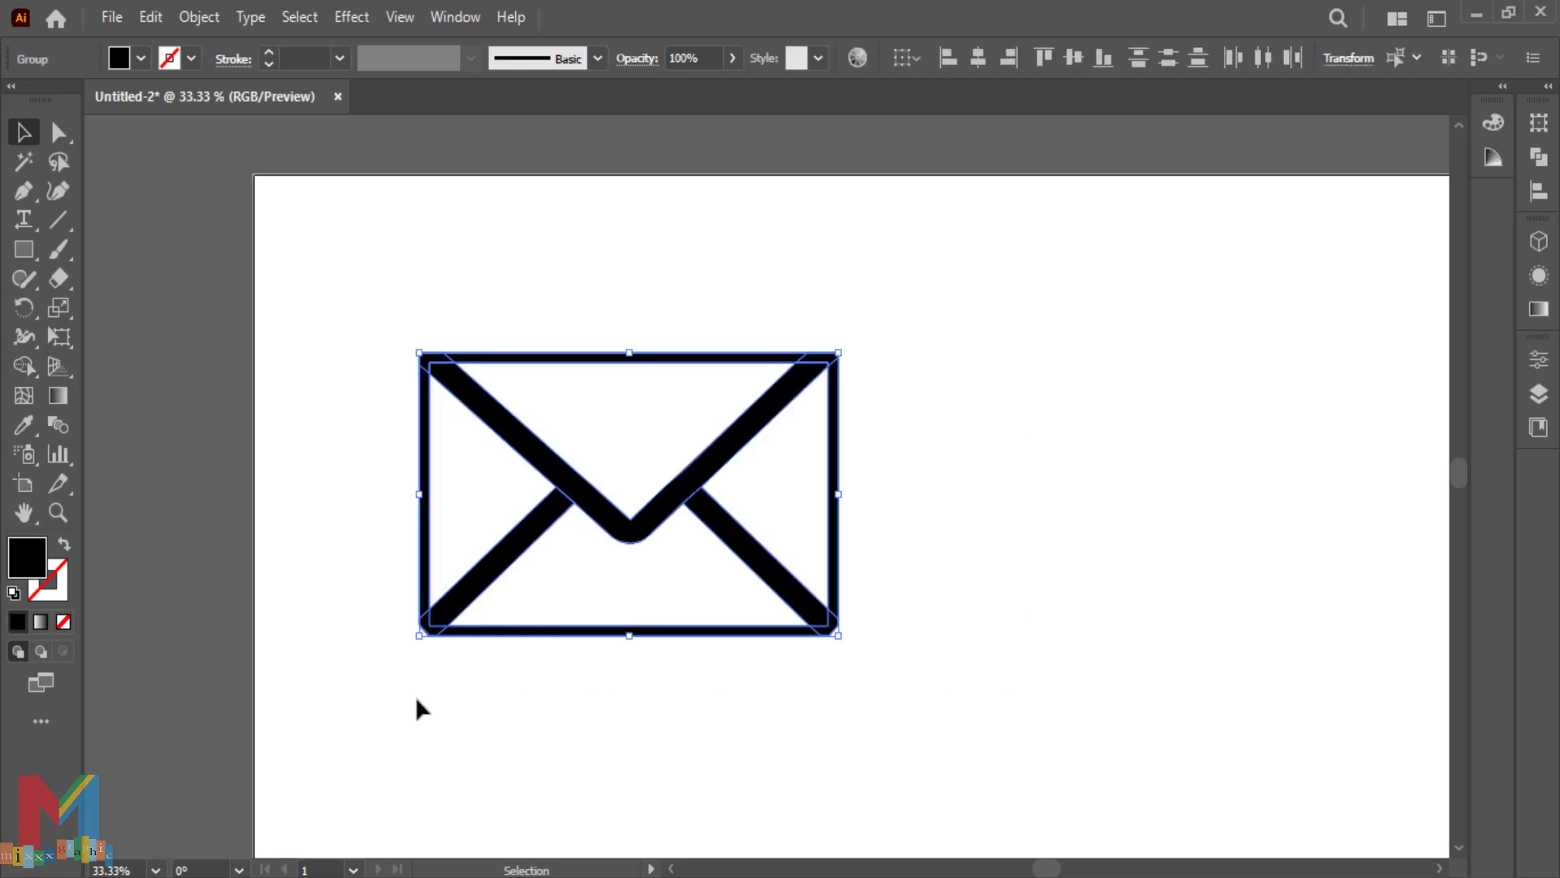
key(ctrl+minus)
key(ctrl+minus)
key(space)
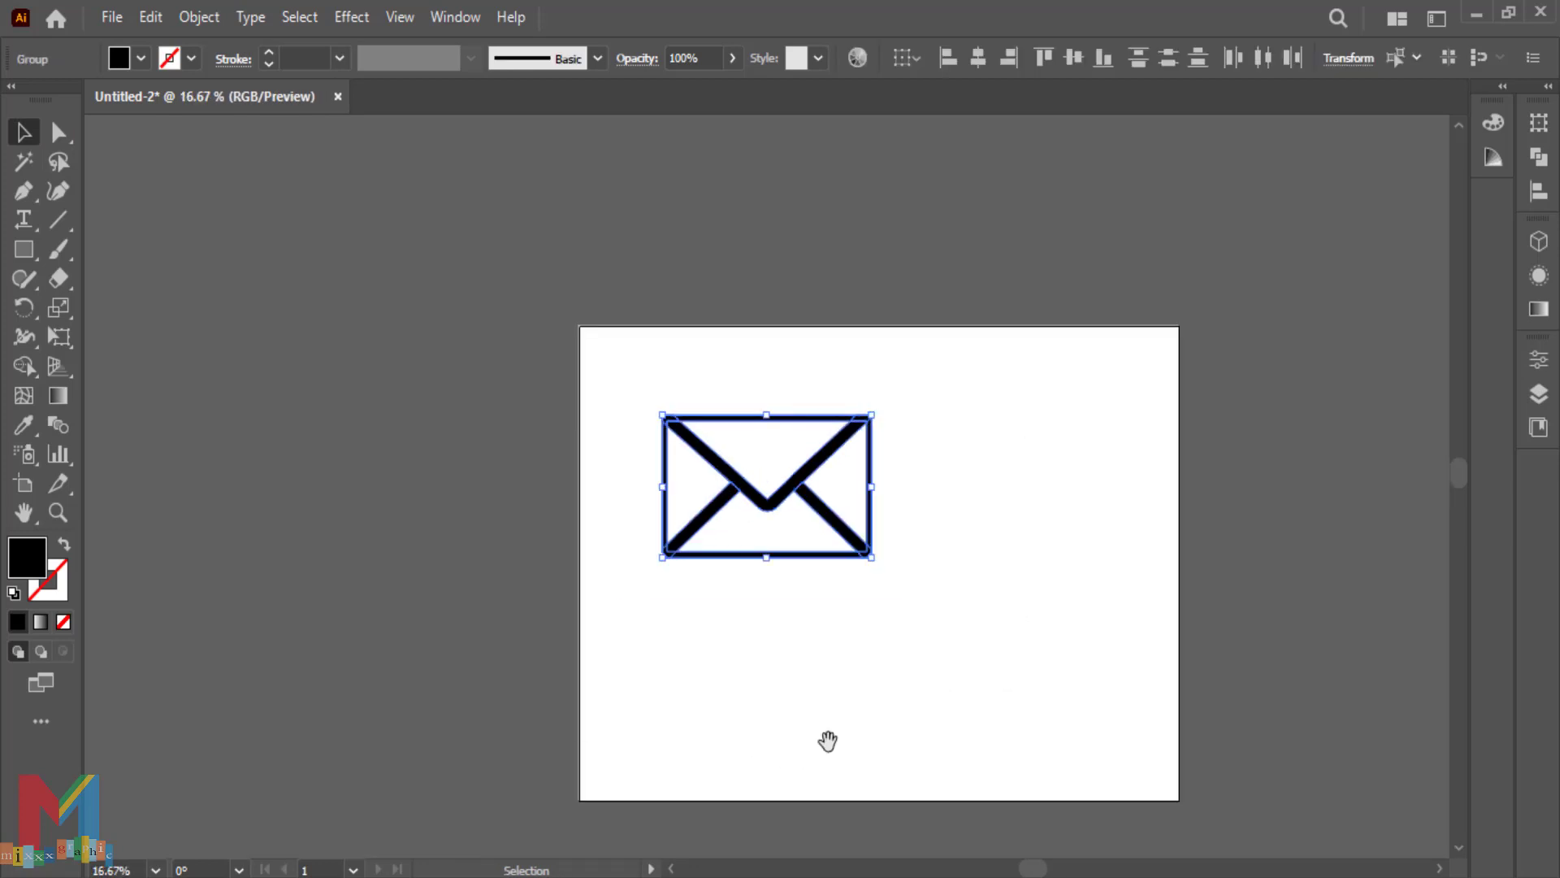
drag(829, 738, 707, 748)
right_click(568, 507)
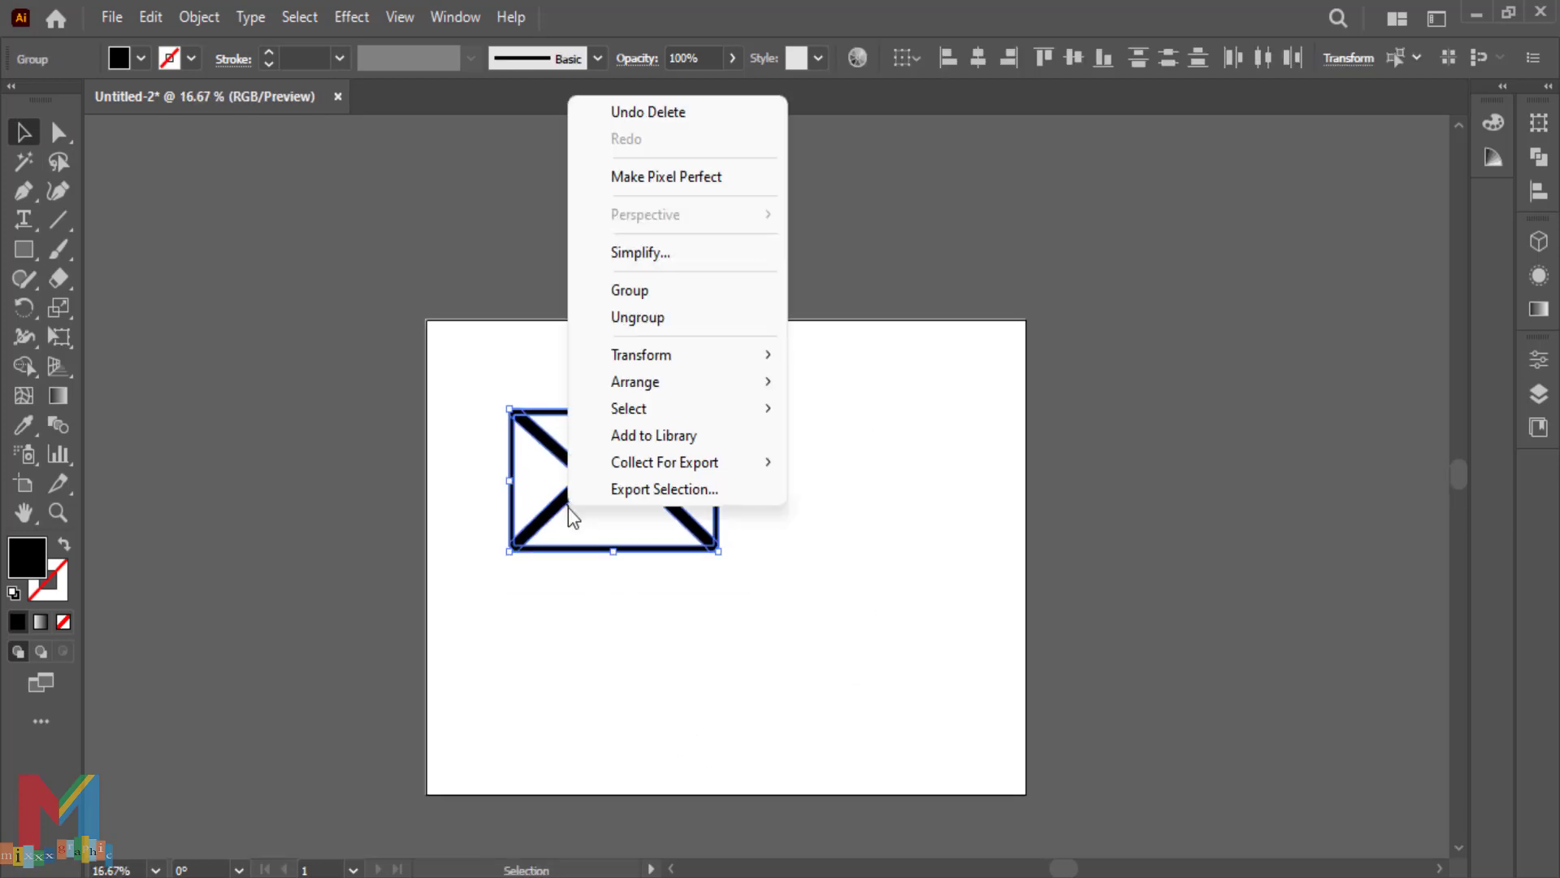
click(647, 297)
Shrink the grouped envelope and place it near the artboard's upper-left corner
drag(718, 552, 583, 457)
mouse_move(564, 460)
mouse_down()
mouse_move(539, 439)
mouse_move(564, 432)
mouse_move(584, 452)
mouse_up()
click(707, 489)
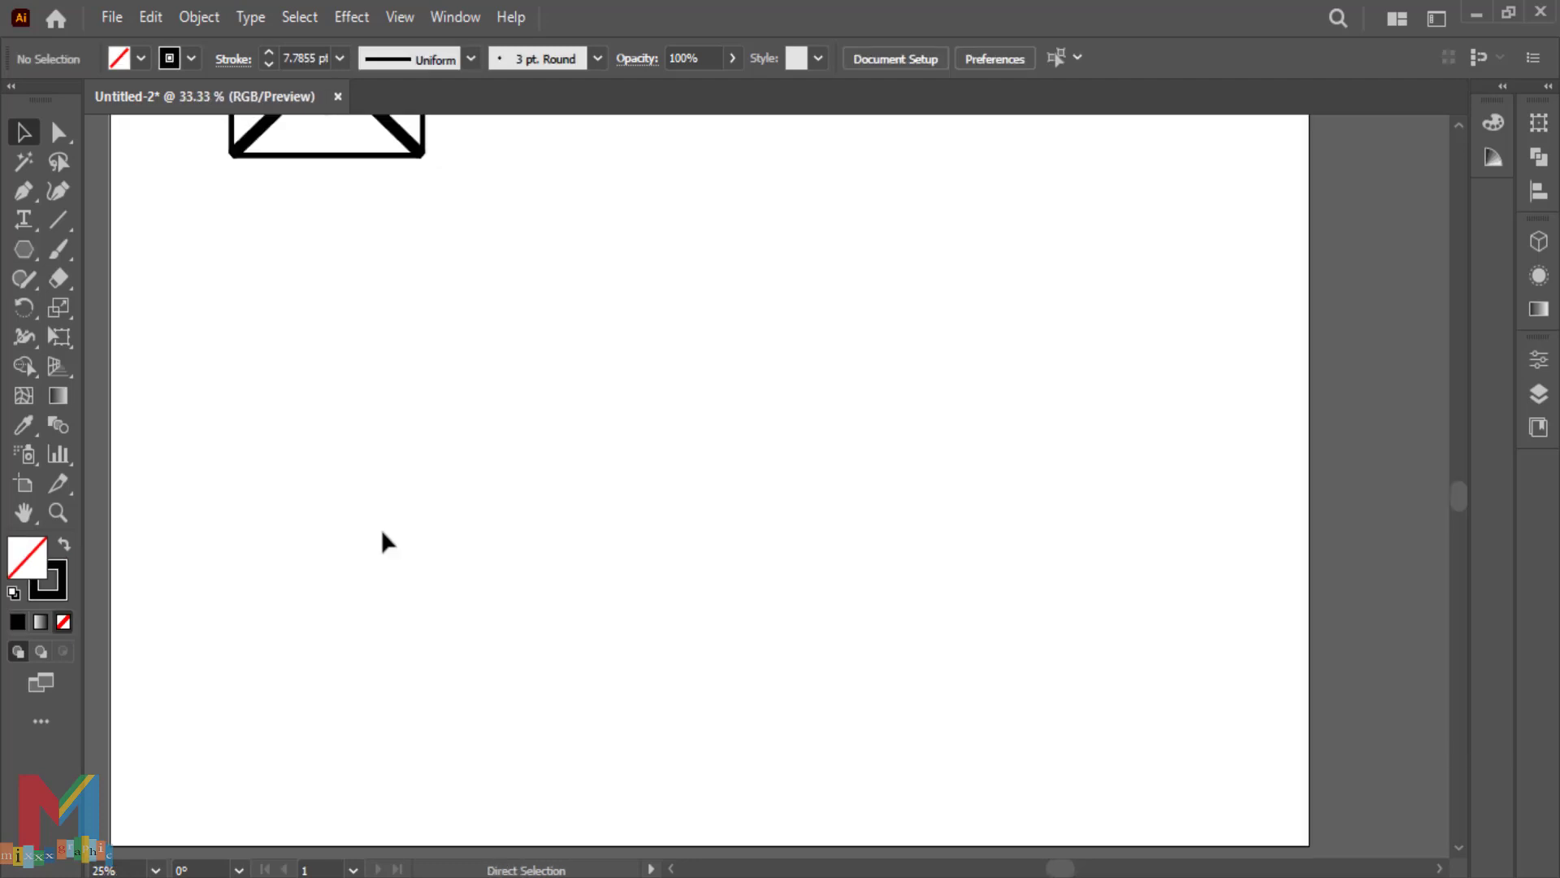
Draw a large, nearly circular ellipse below the envelope and fill it with white
right_click(22, 256)
click(112, 255)
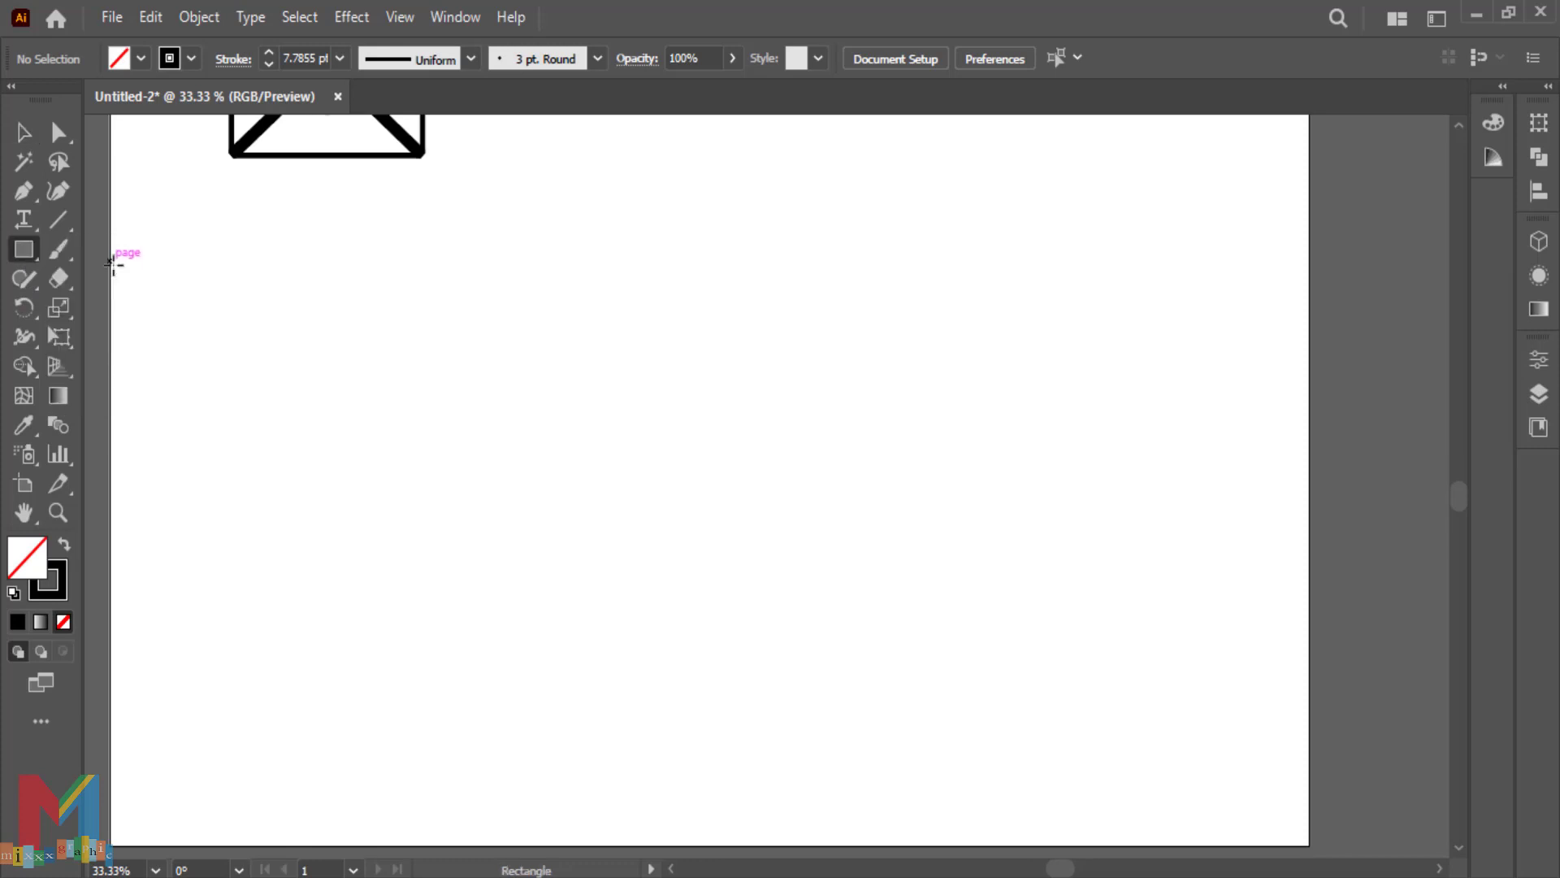
right_click(27, 247)
click(104, 306)
drag(768, 355, 481, 660)
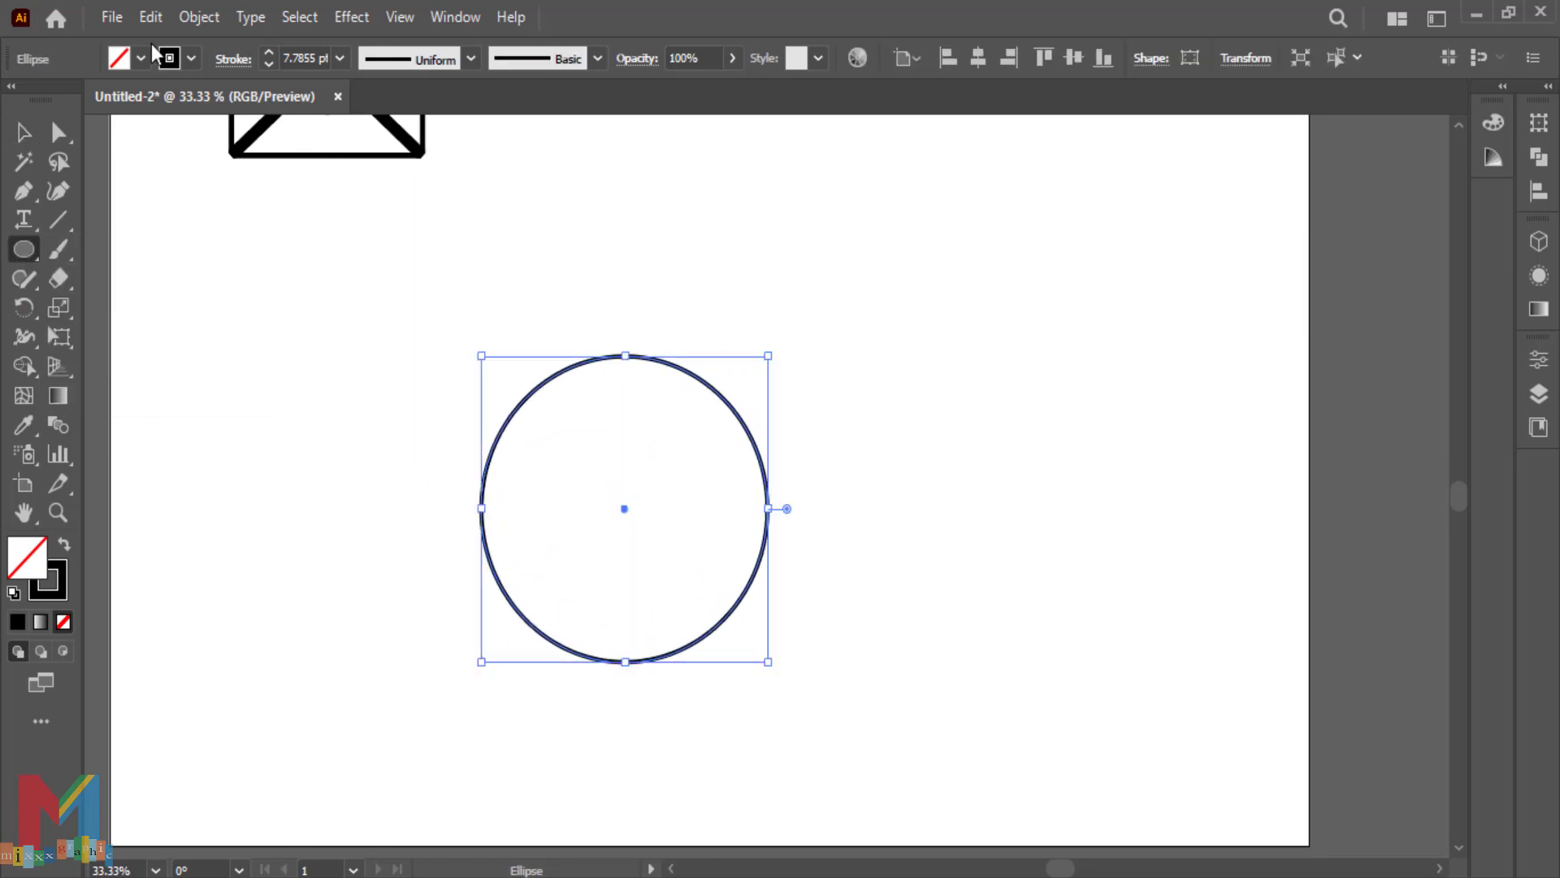
click(141, 57)
click(47, 99)
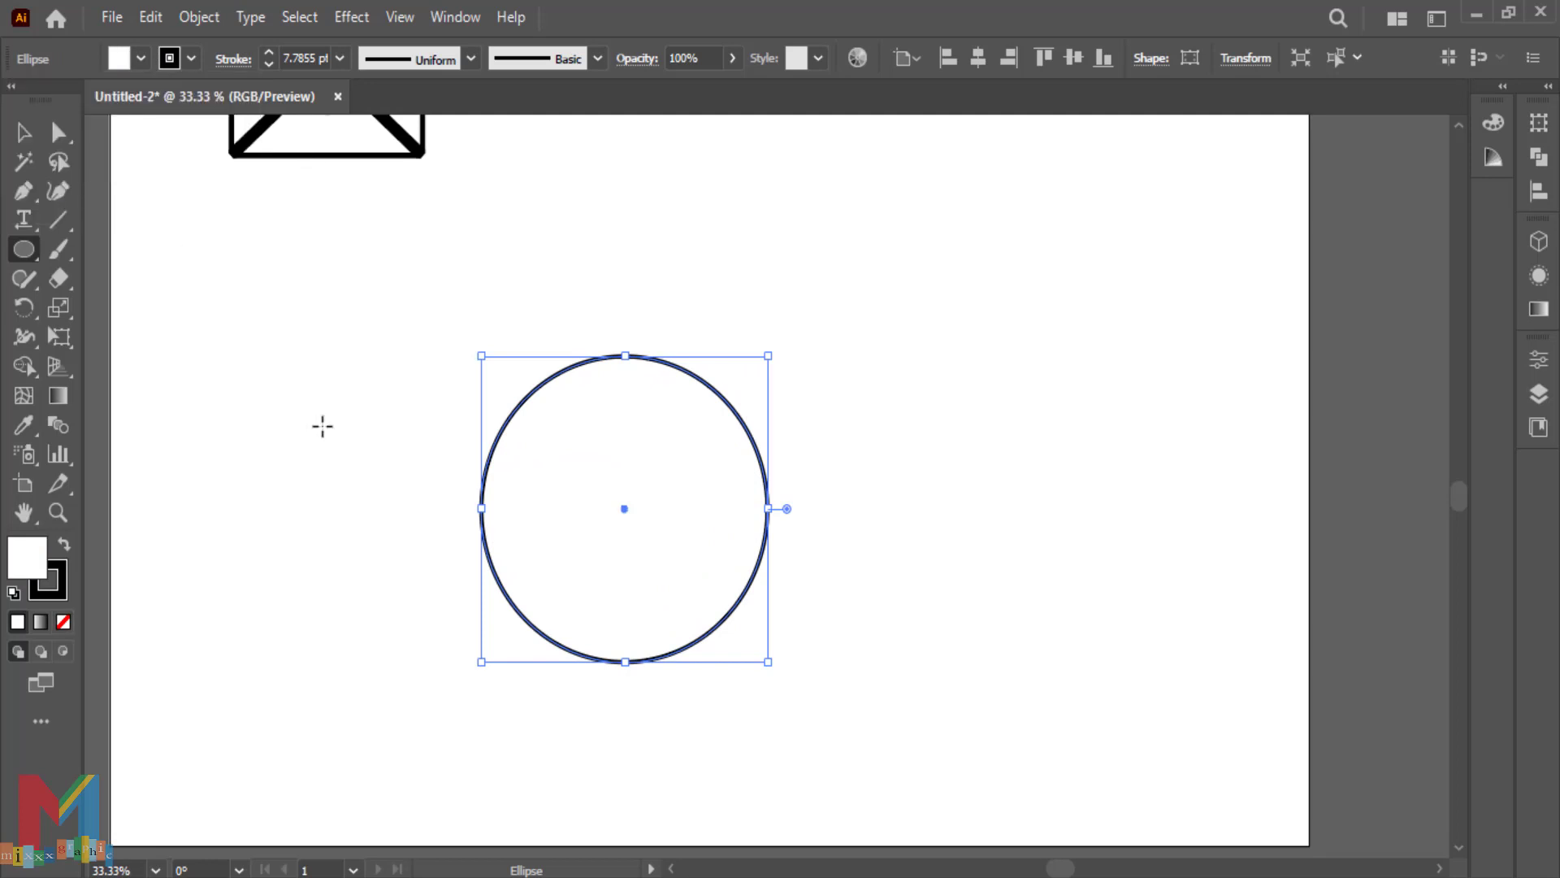
Place two matching small white ellipses inside the large ellipse, against its upper-left and upper-right edges
drag(328, 411, 712, 450)
key(v)
click(890, 411)
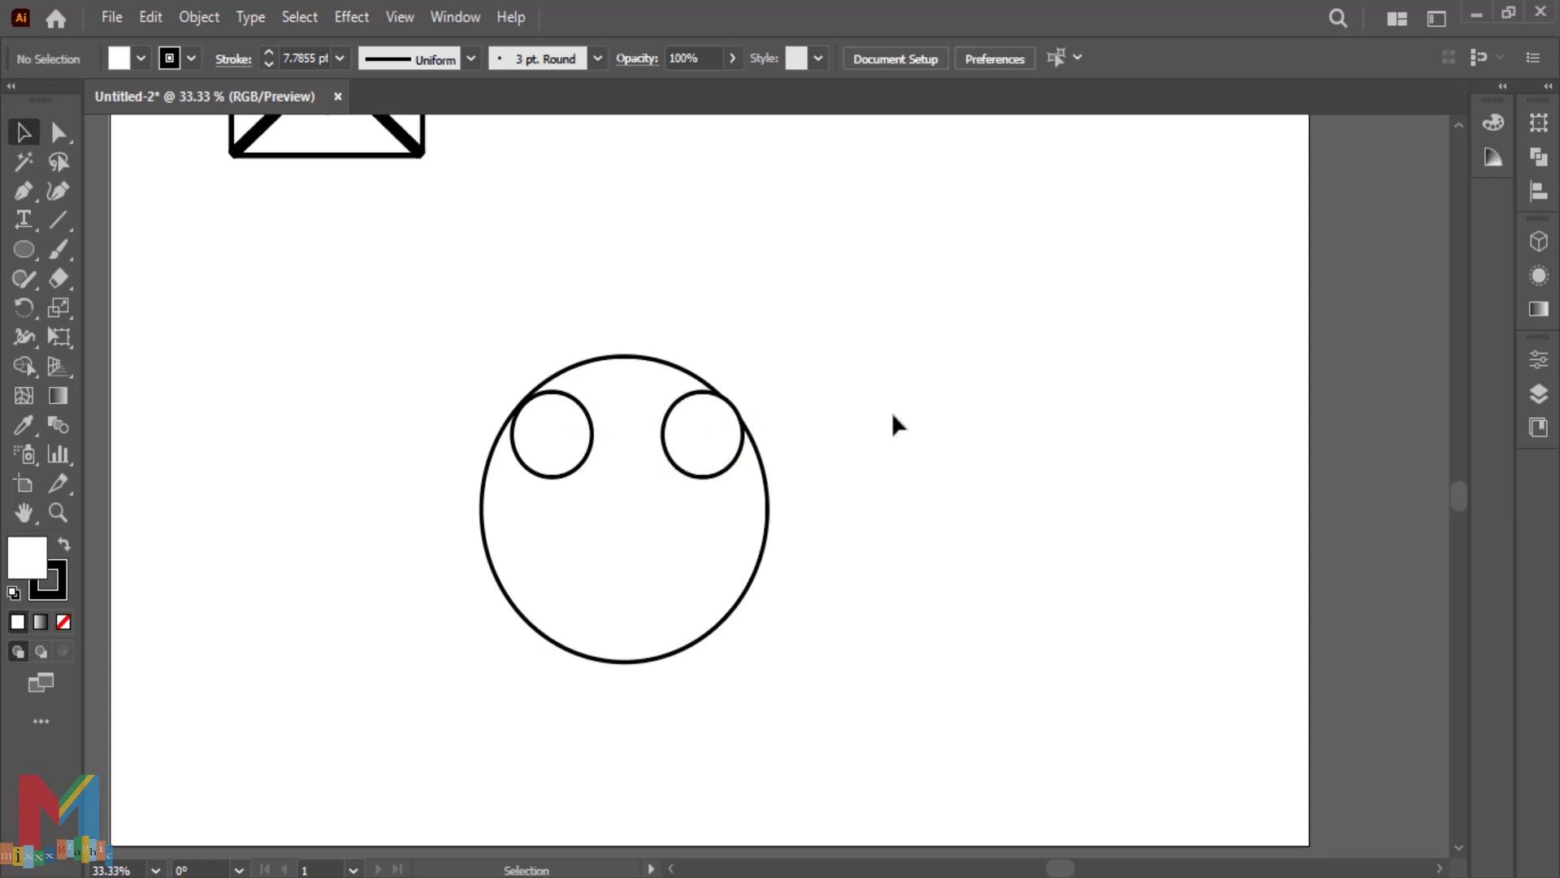
click(729, 452)
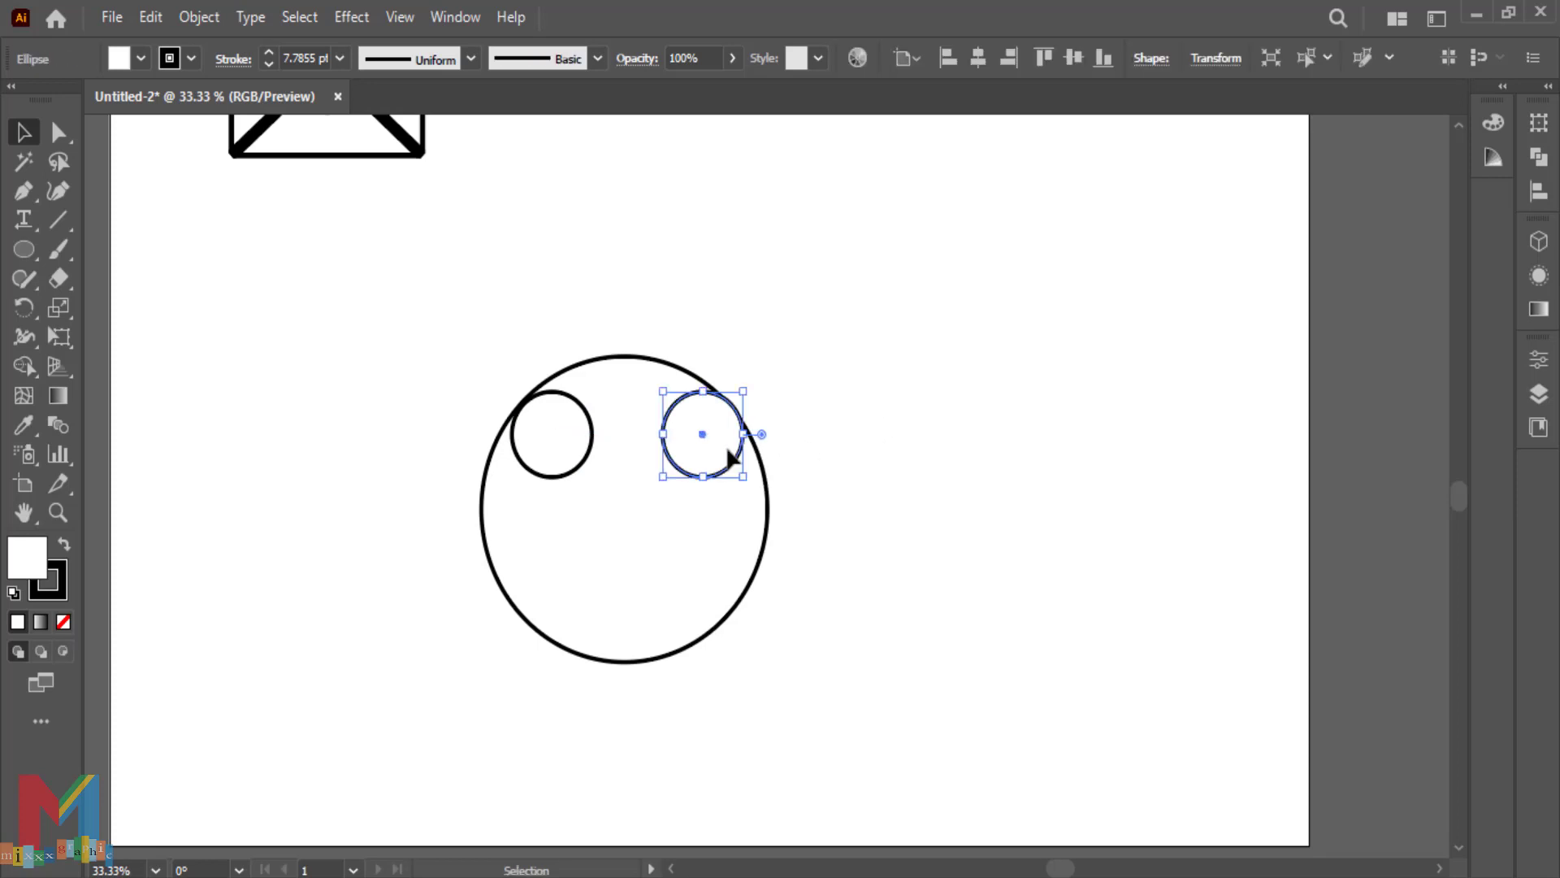
click(841, 453)
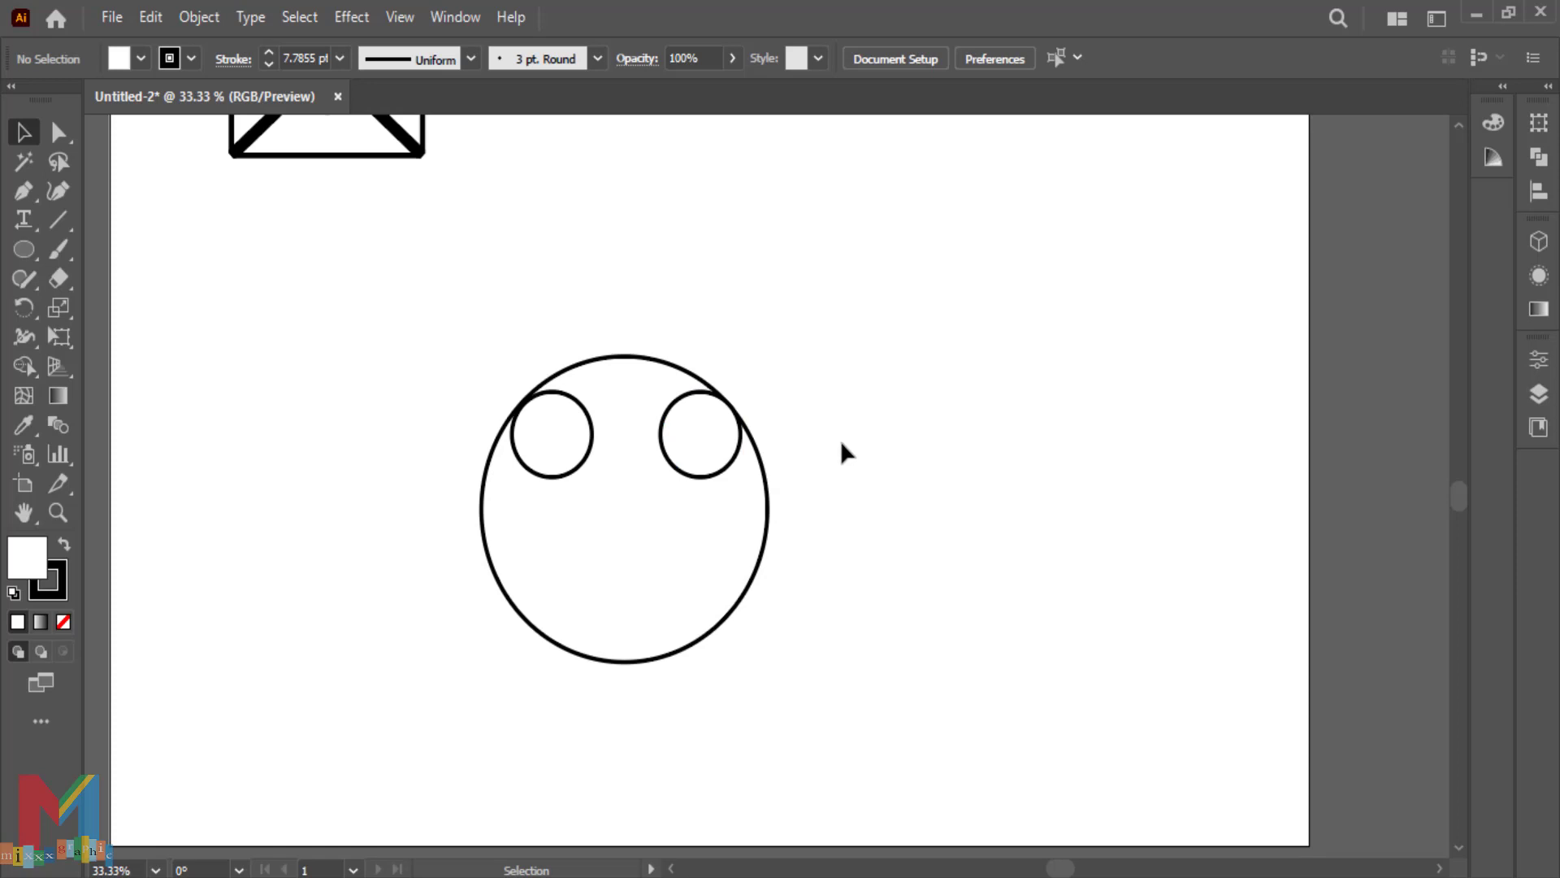
Copy the large ellipse, paste it in place, and shrink the copy concentrically to a little over half size
click(748, 595)
click(153, 18)
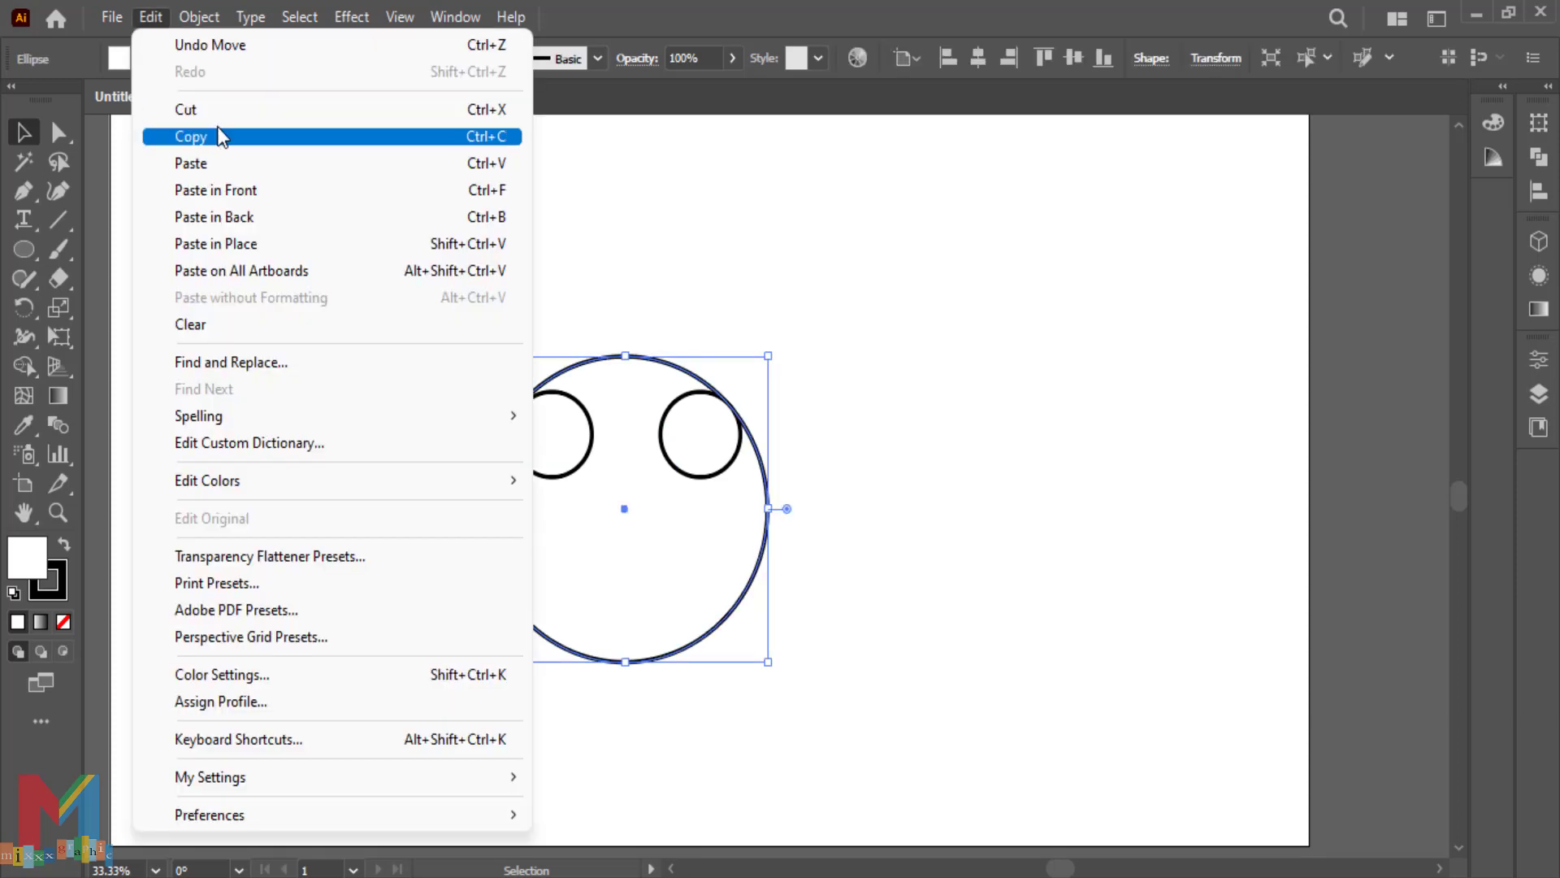
click(216, 135)
click(159, 19)
click(258, 243)
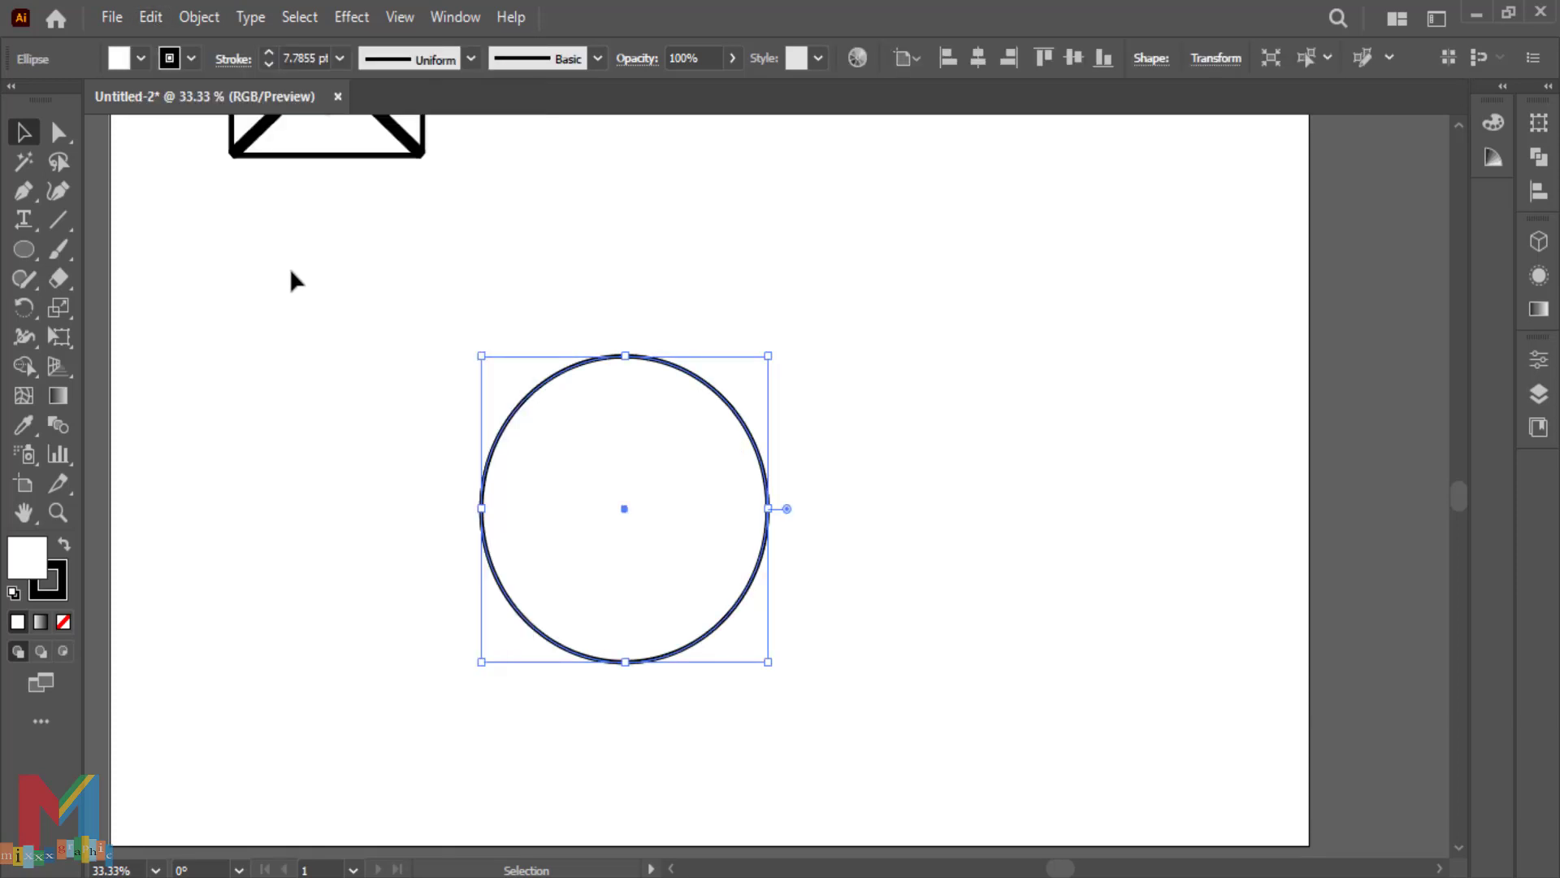
drag(771, 353, 711, 401)
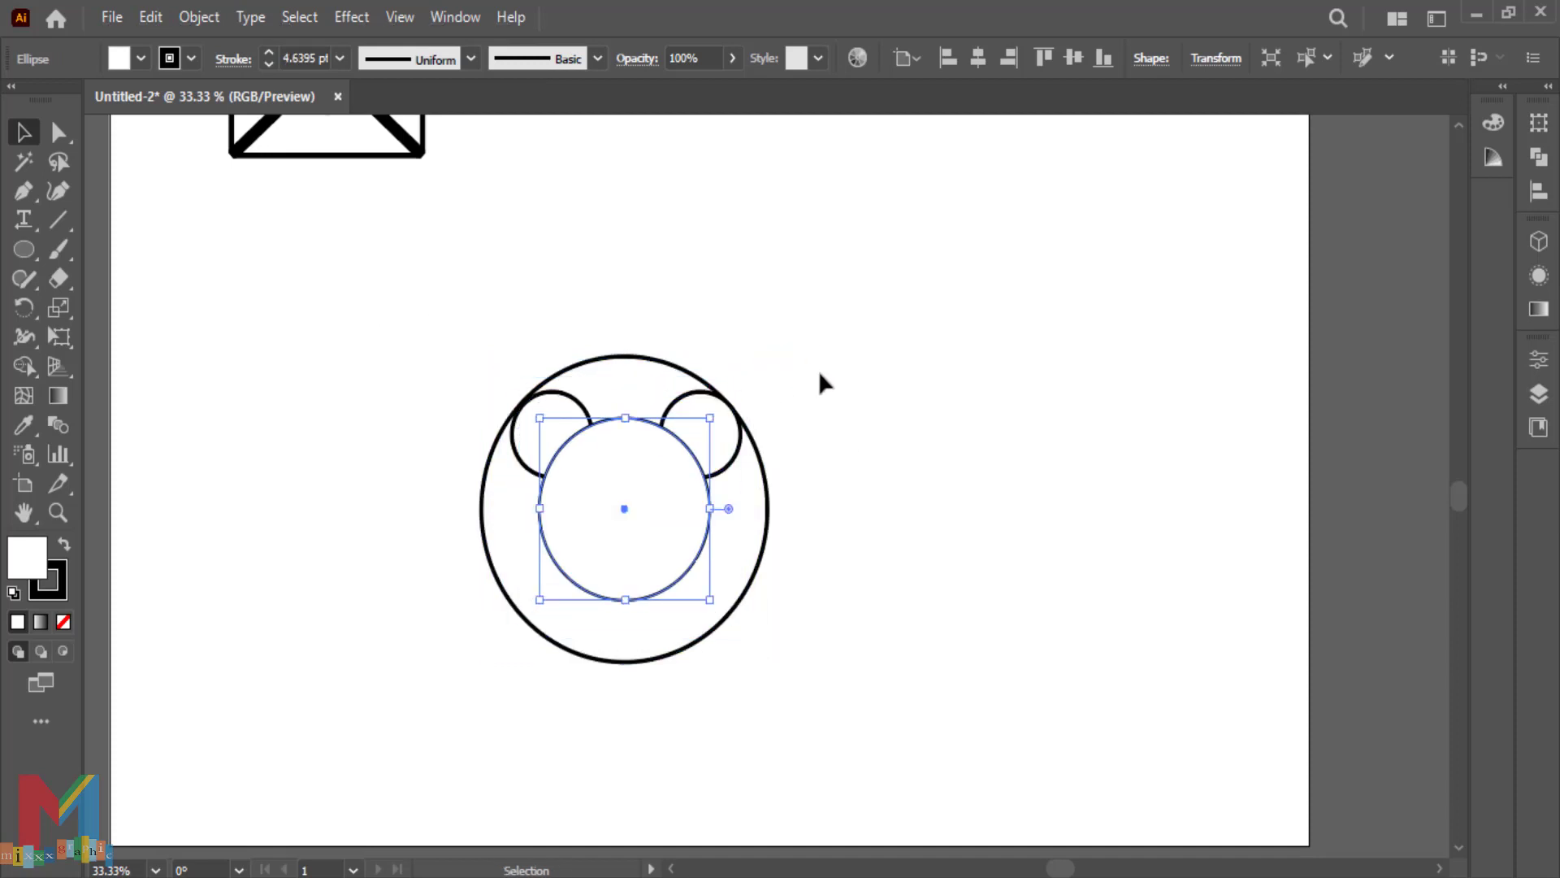
click(861, 357)
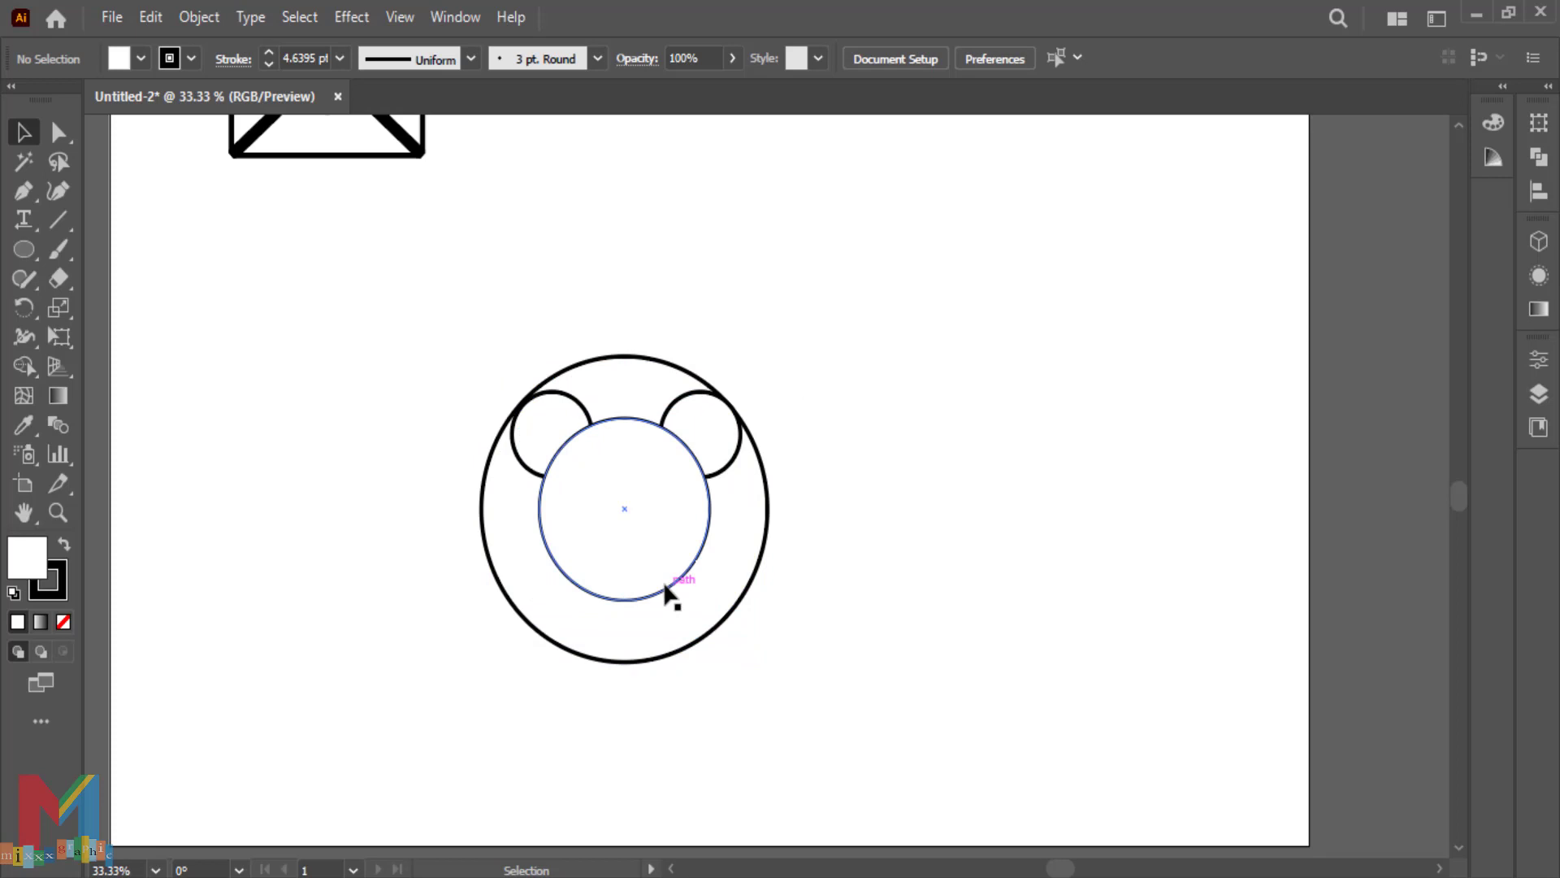
Set the inner concentric ellipse's fill to None
click(597, 532)
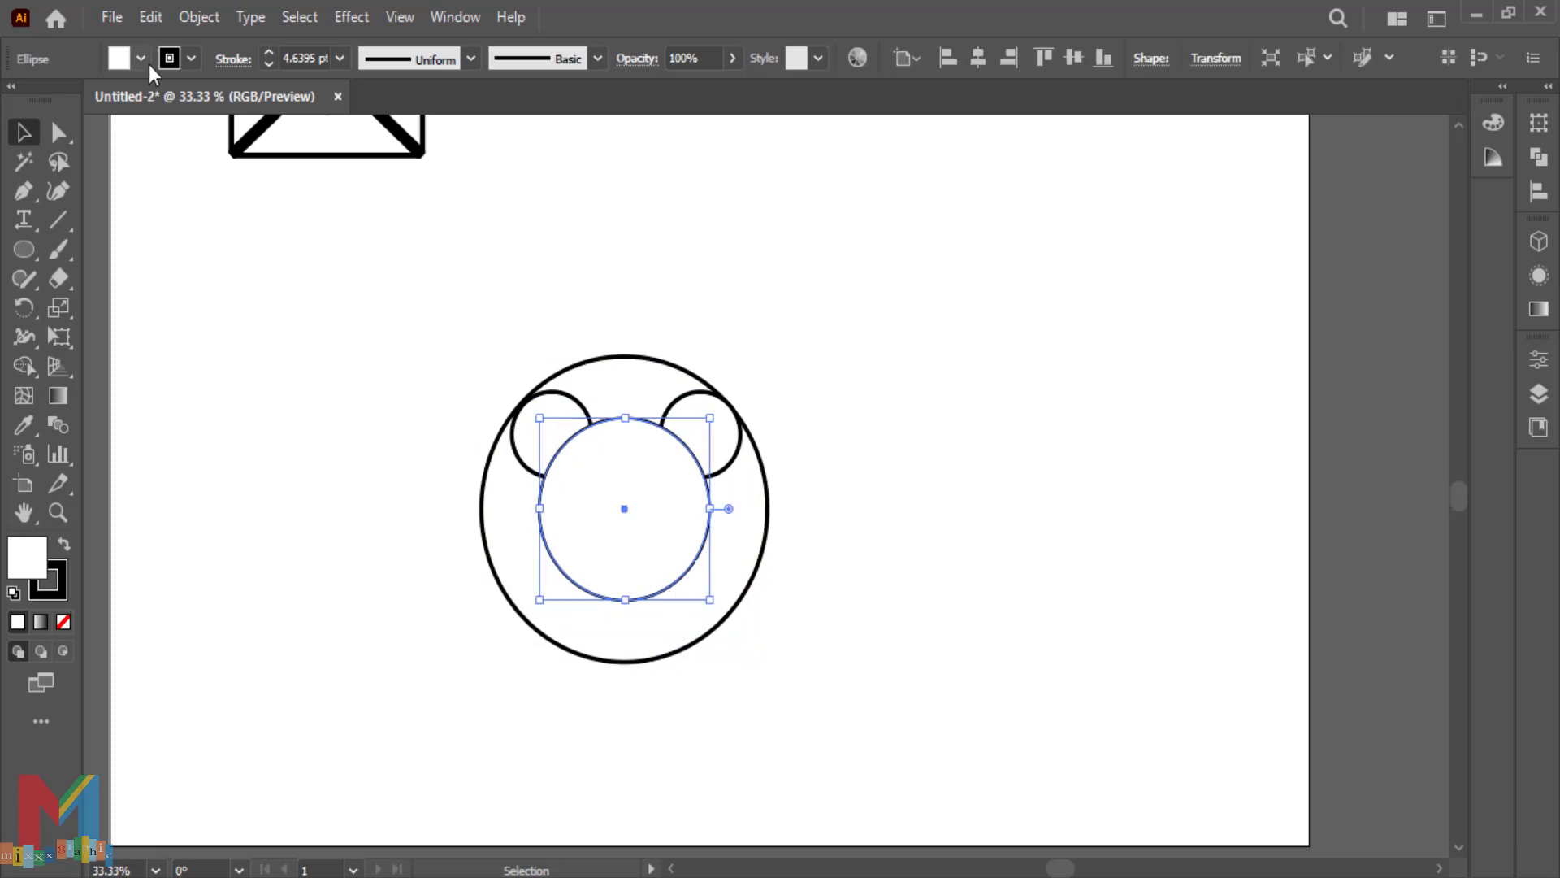
click(126, 65)
click(14, 99)
click(345, 472)
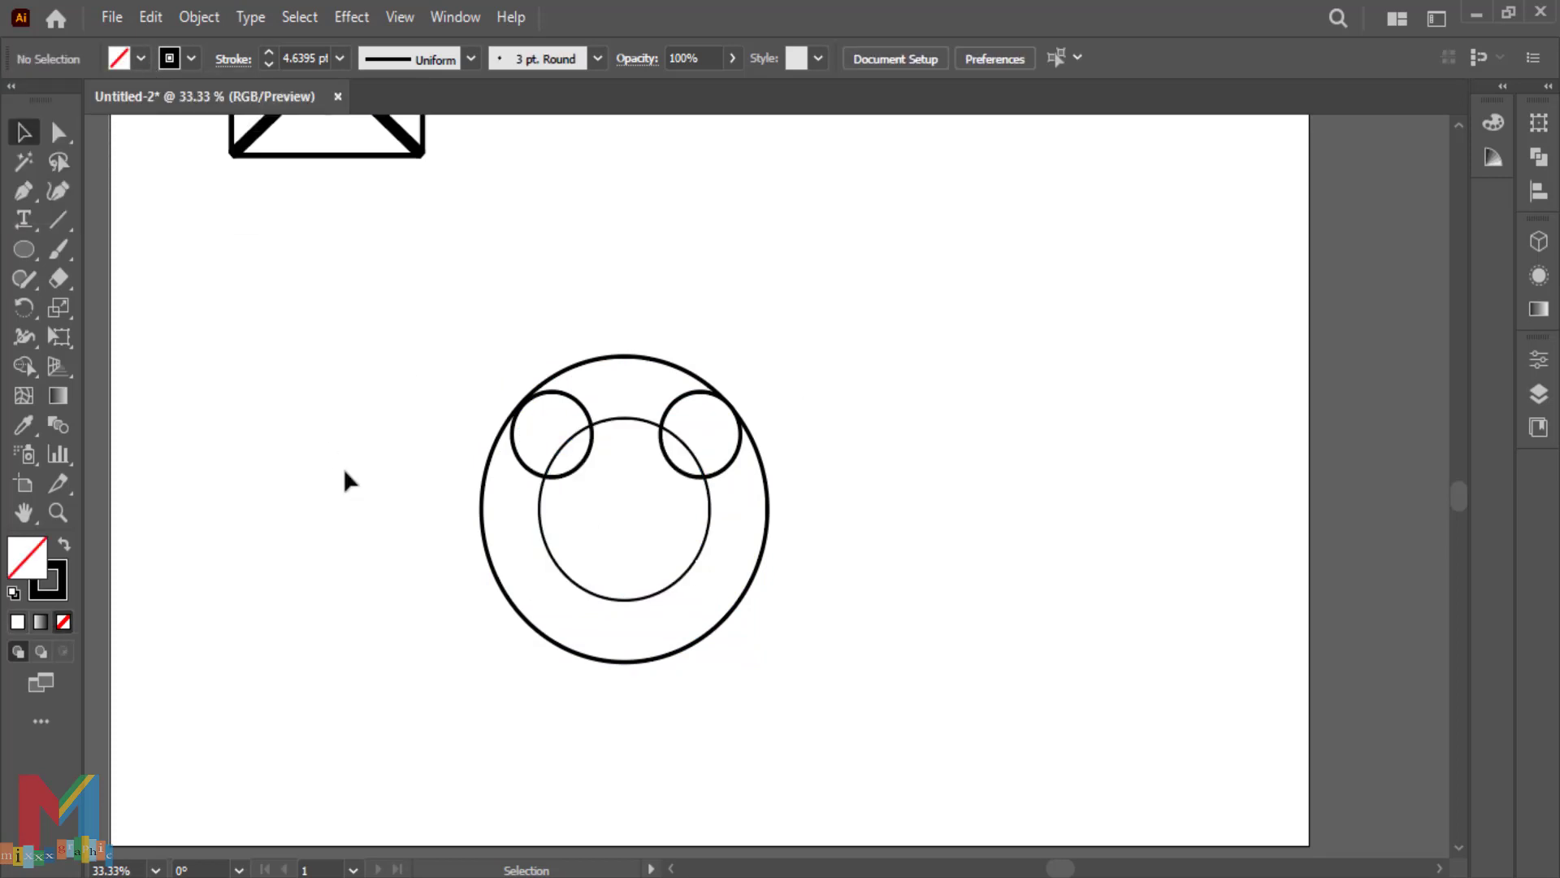
Create a polygon with a 50 px radius and 5 sides outside the large ellipse
drag(27, 252, 108, 314)
click(245, 382)
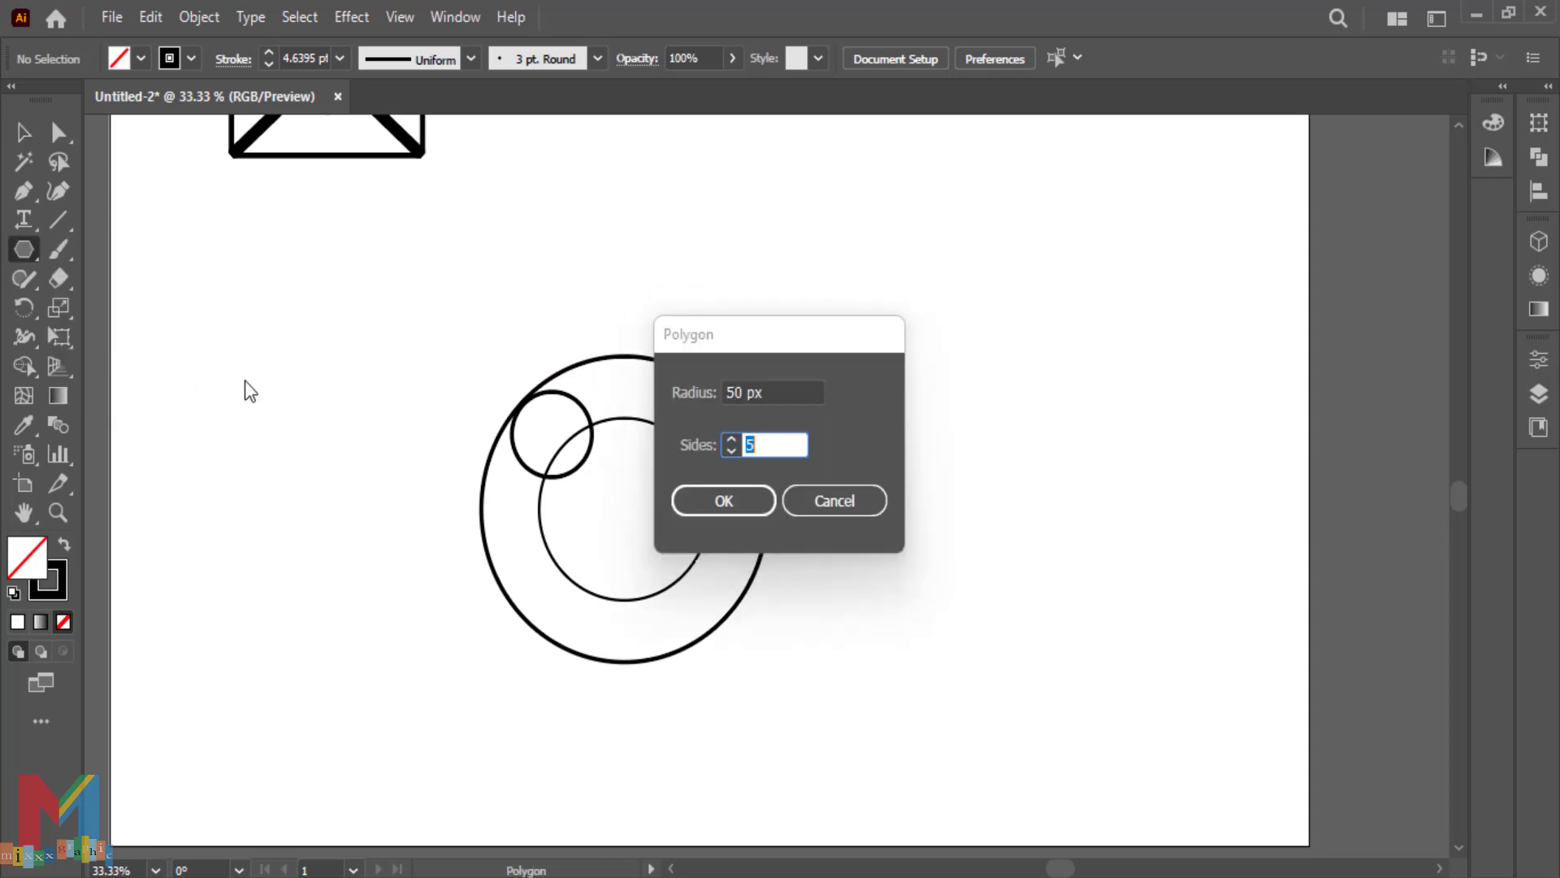
text(5)
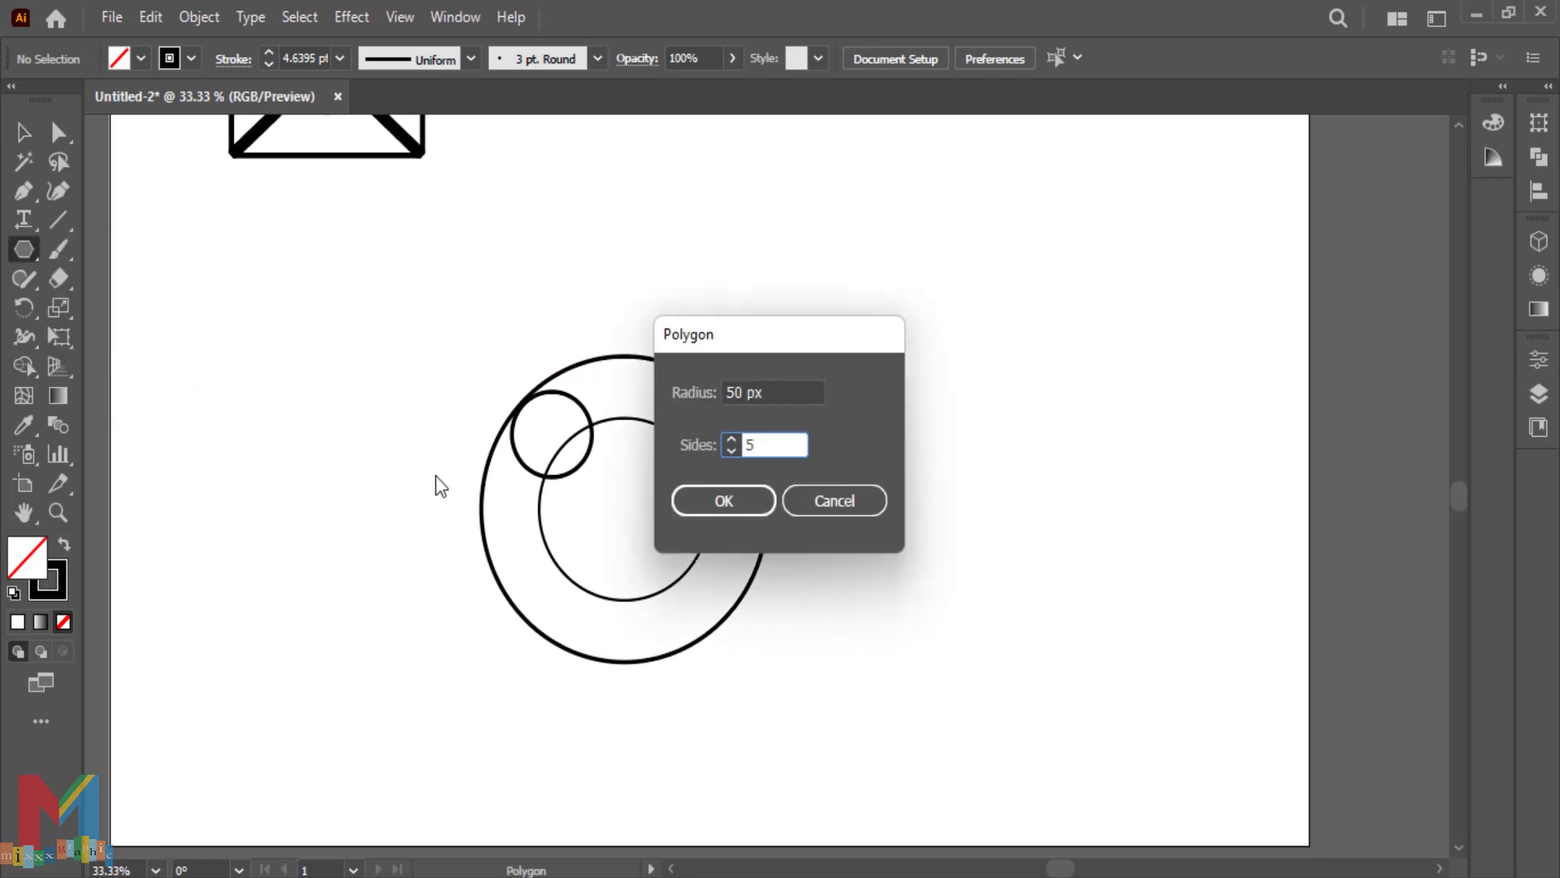
click(715, 511)
Enlarge the pentagon, fit it inside the inner ellipse, and set its stroke weight to 5 pt
click(25, 133)
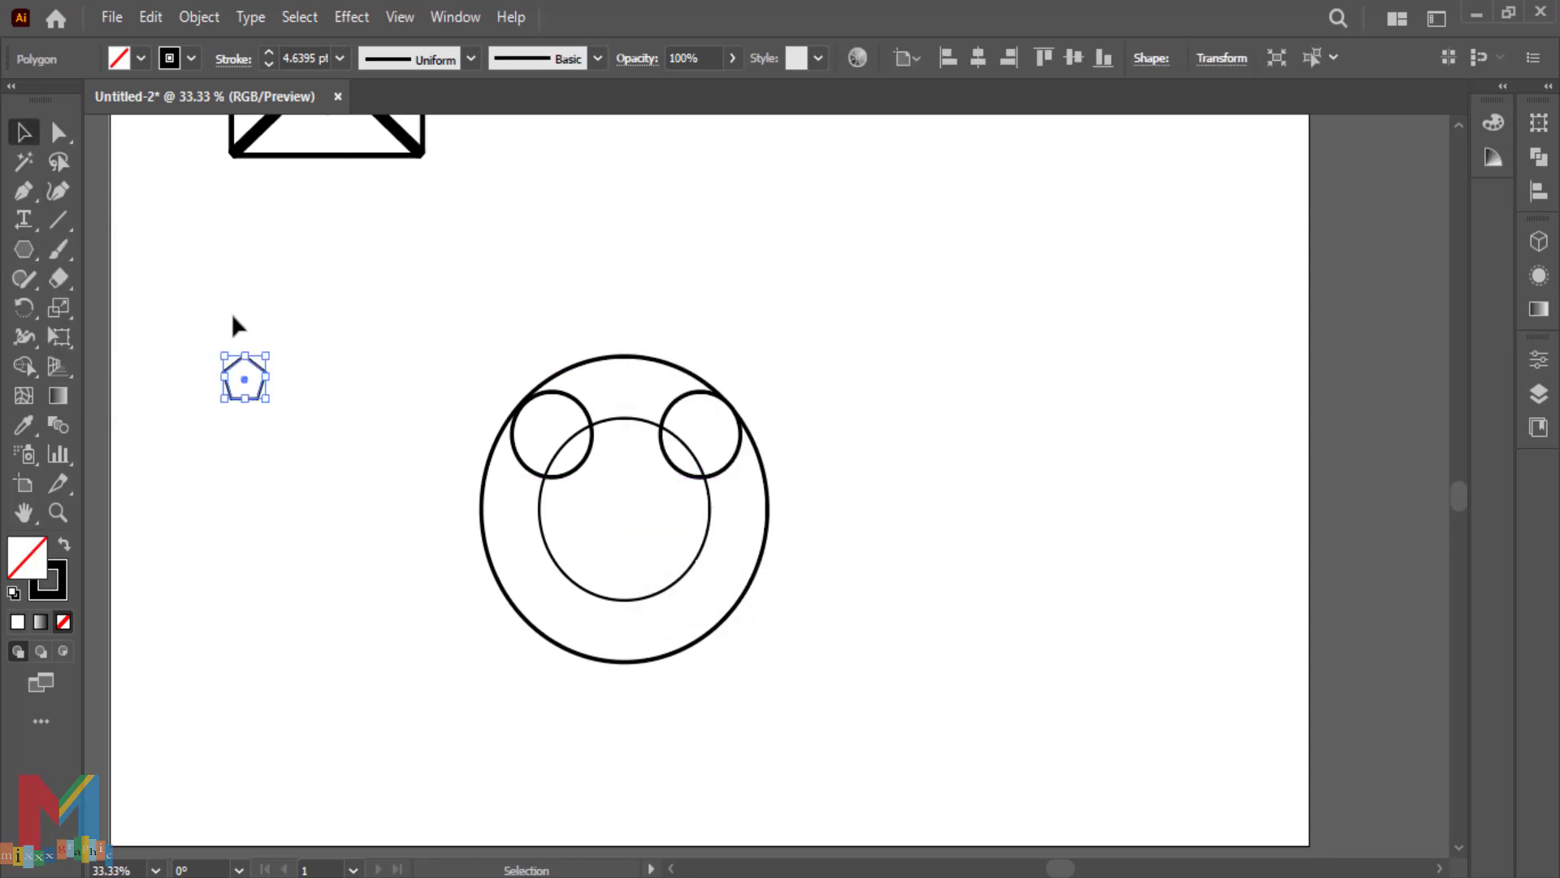
mouse_move(267, 402)
mouse_down()
mouse_move(375, 508)
mouse_move(655, 592)
mouse_move(655, 579)
mouse_up()
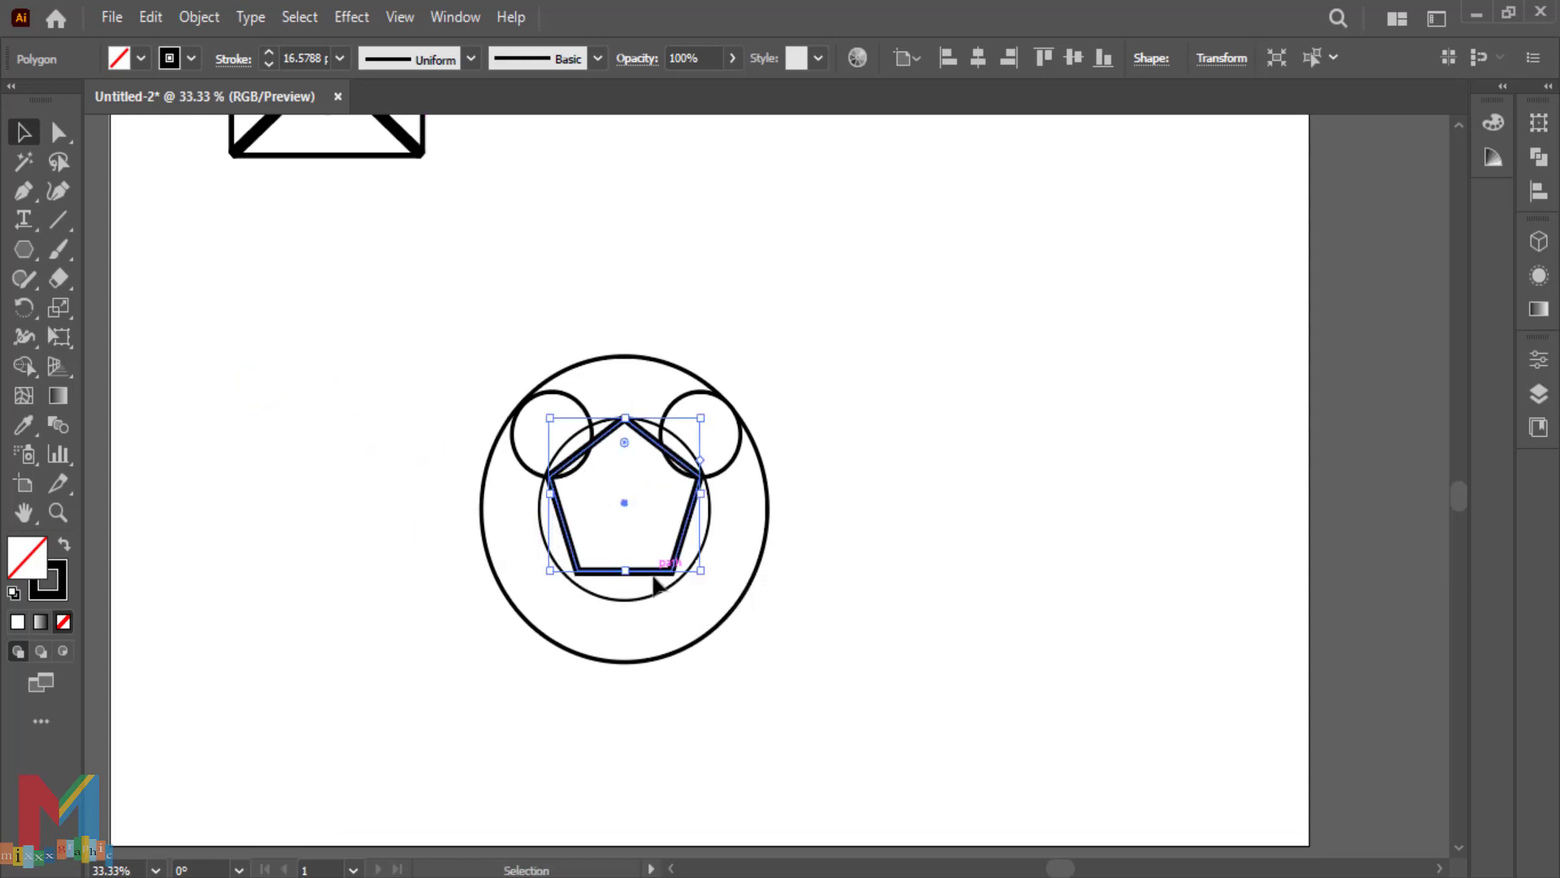
click(340, 59)
click(372, 273)
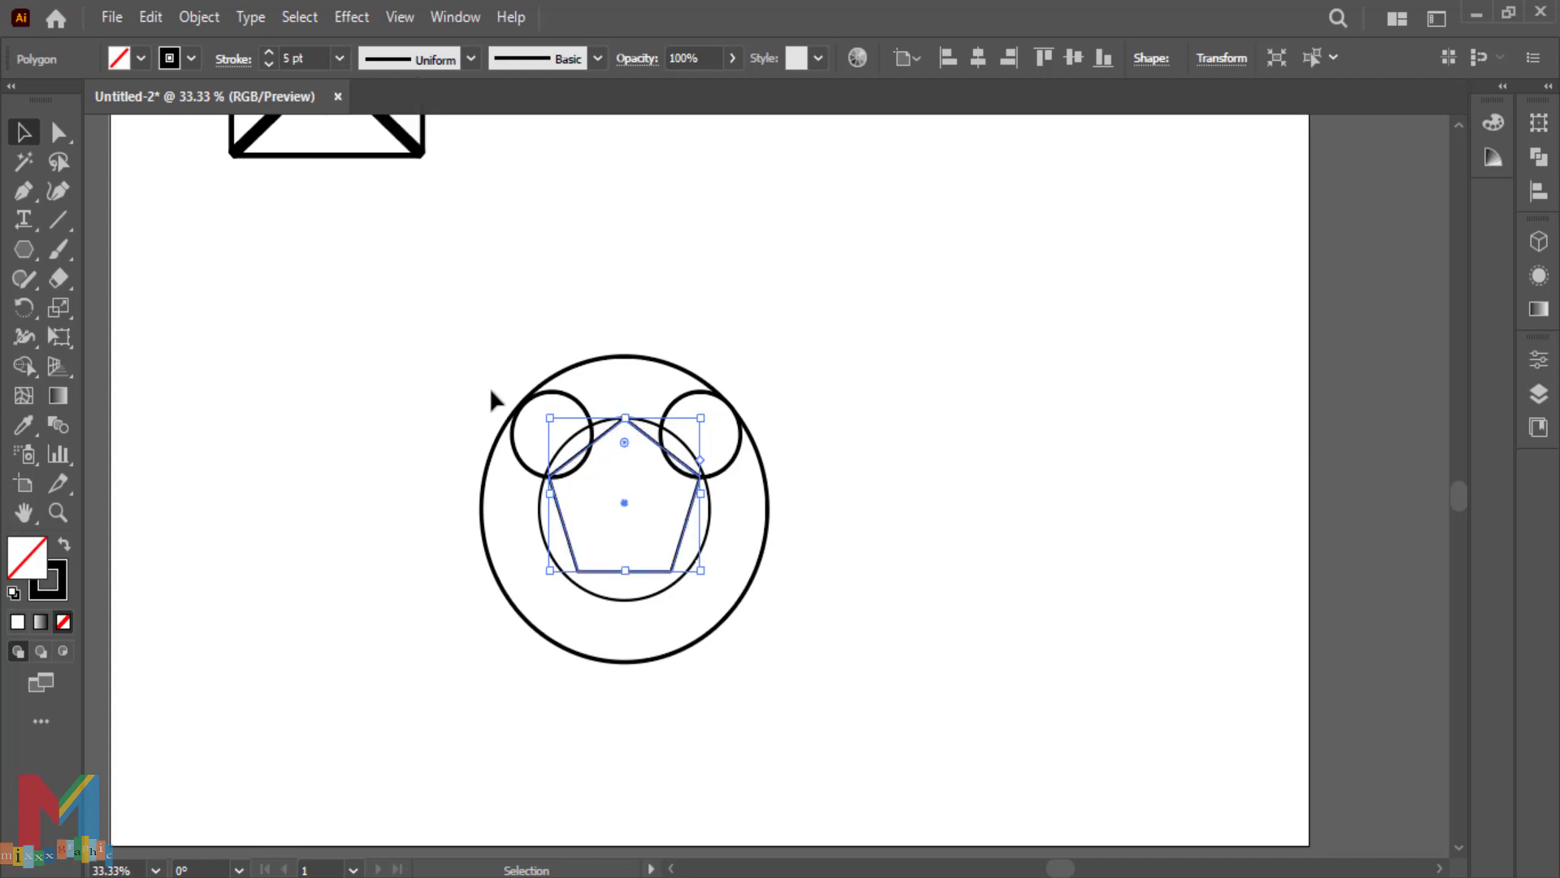
Widen the pentagon slightly and nudge it left until it is centred inside the inner ellipse
click(1046, 550)
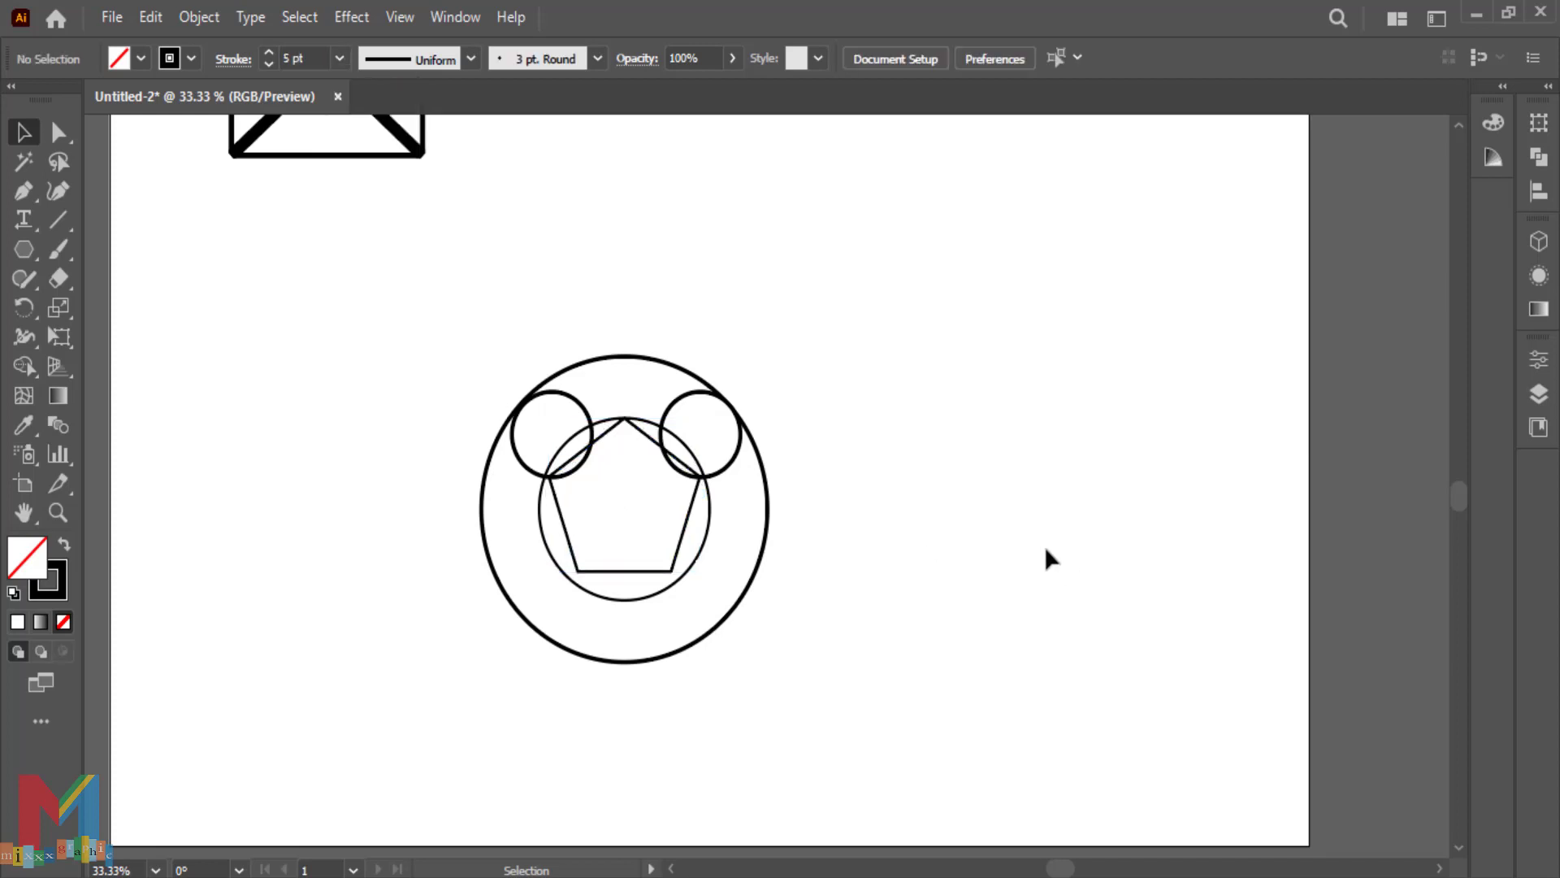
click(686, 533)
drag(702, 494, 709, 495)
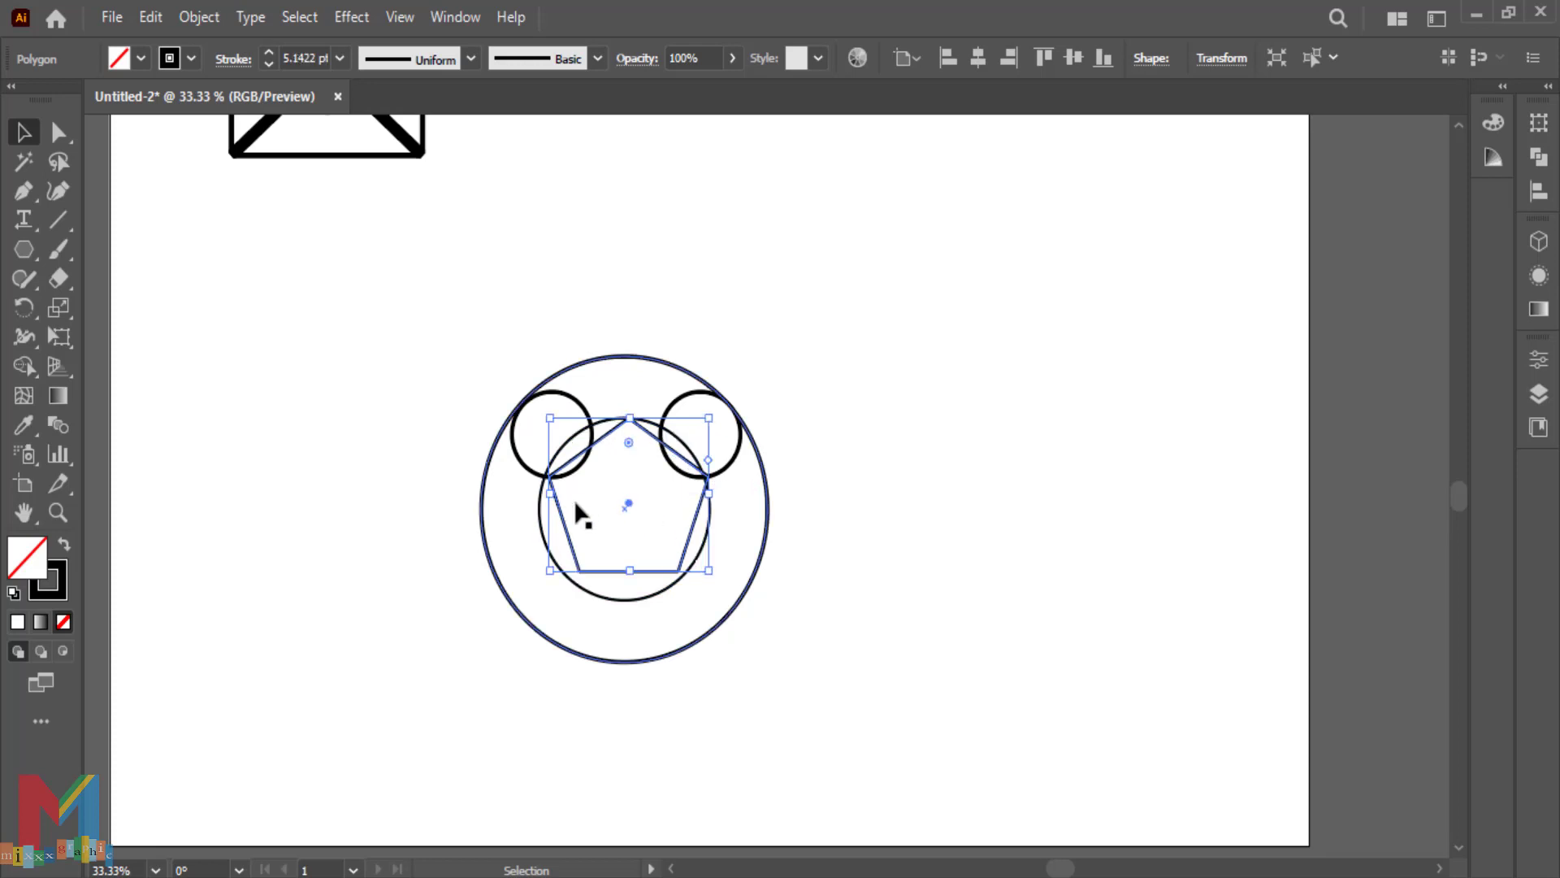
key(Left)
key(Left)
key(Left)
key(Left)
key(Left)
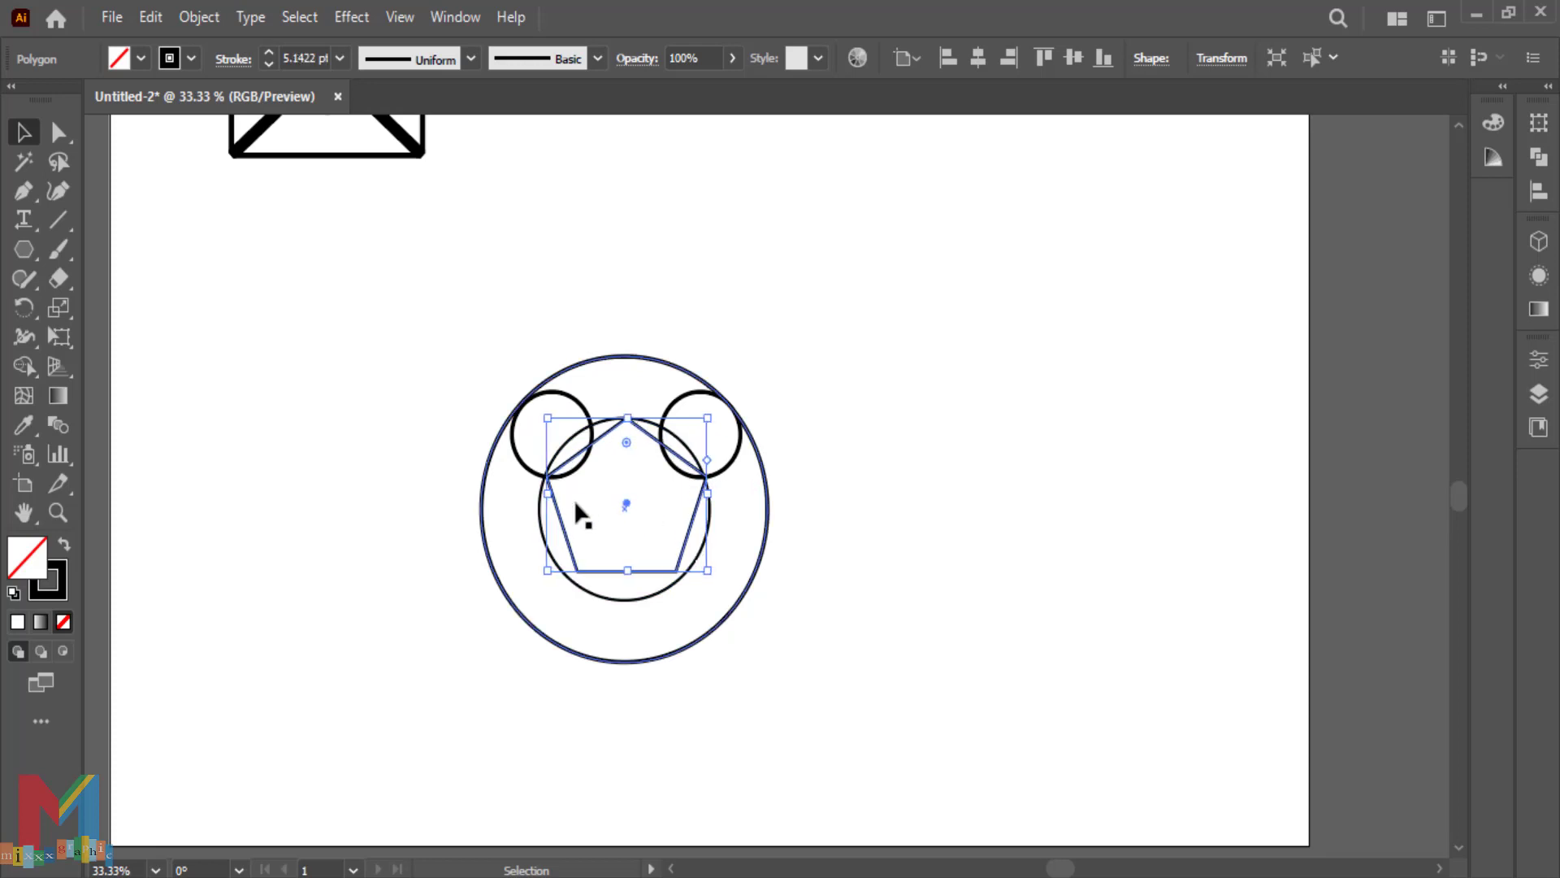
key(Left)
key(Left)
key(Left)
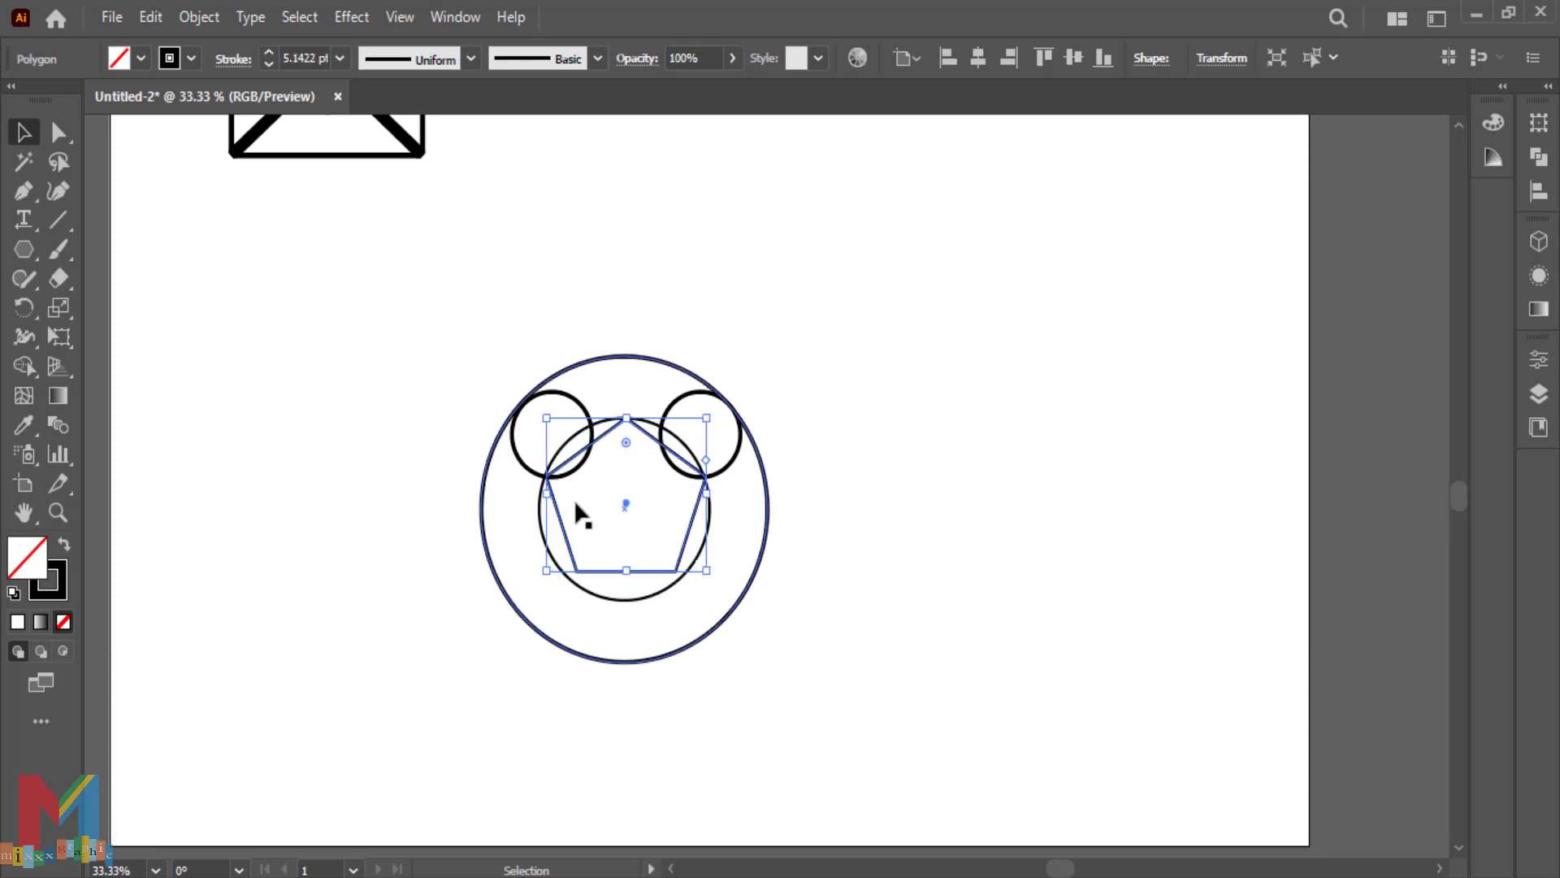
click(966, 522)
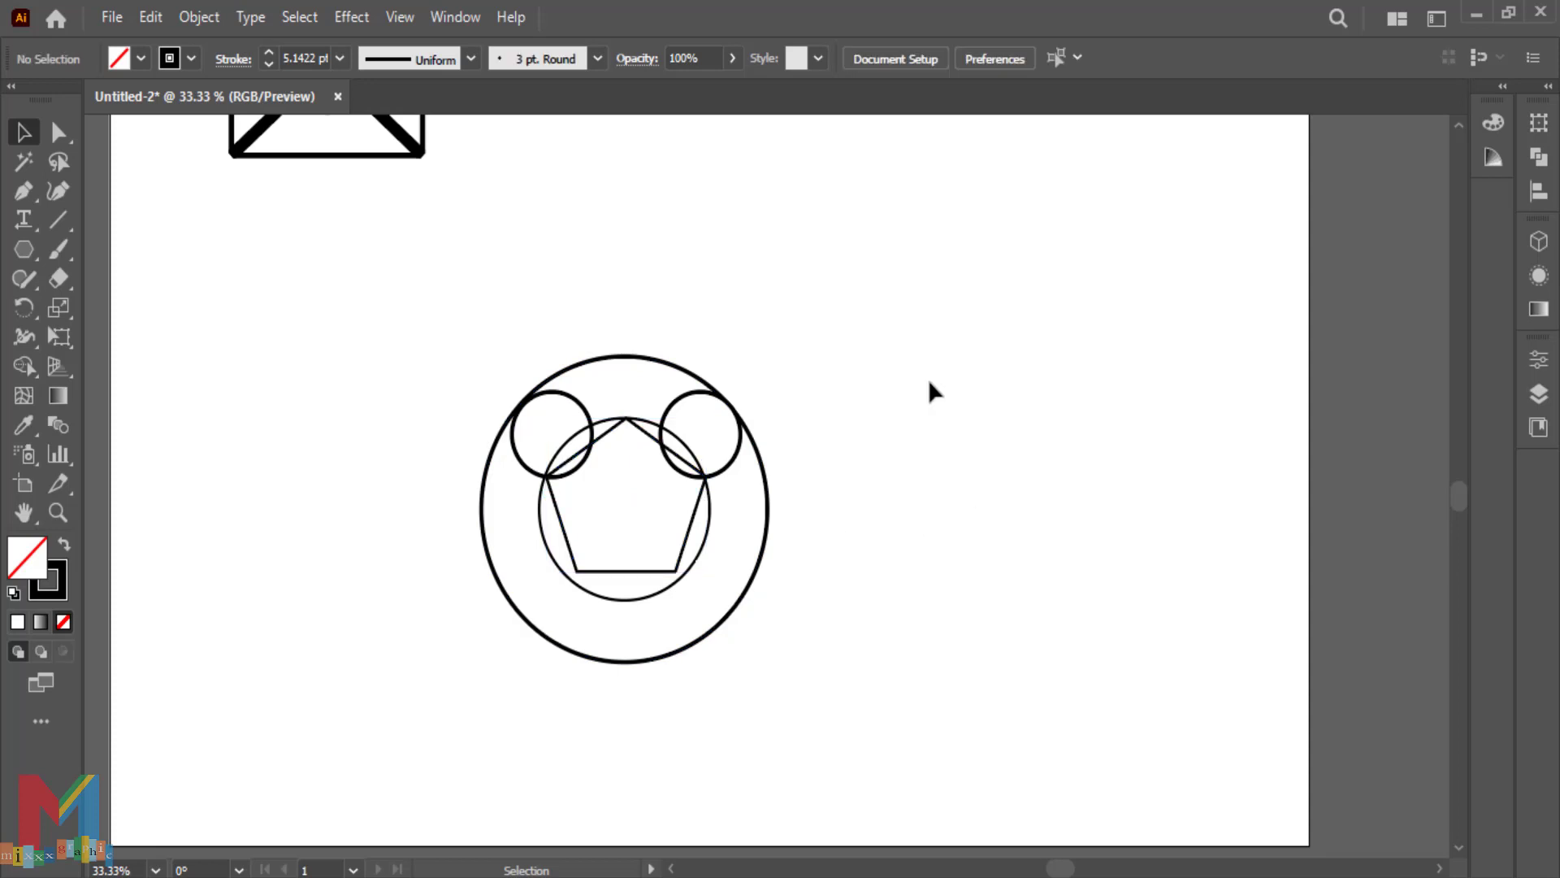
Expand the fill and stroke of the ellipses, the two small circles and the pentagon
mouse_move(923, 373)
mouse_down()
mouse_move(546, 566)
mouse_move(382, 694)
mouse_up()
right_click(574, 587)
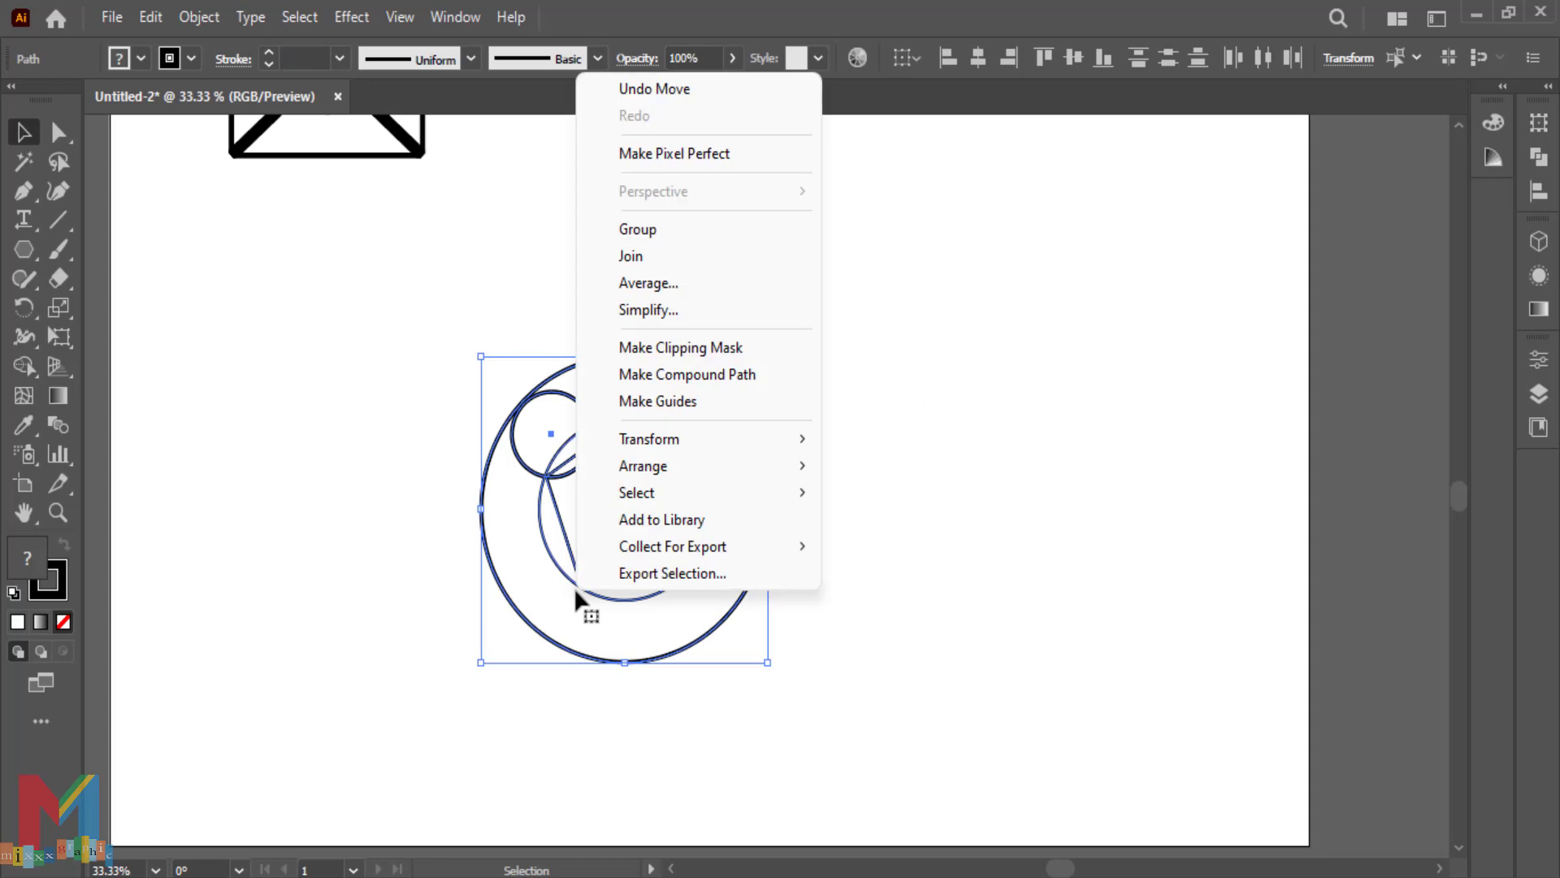
click(323, 499)
drag(902, 310, 429, 665)
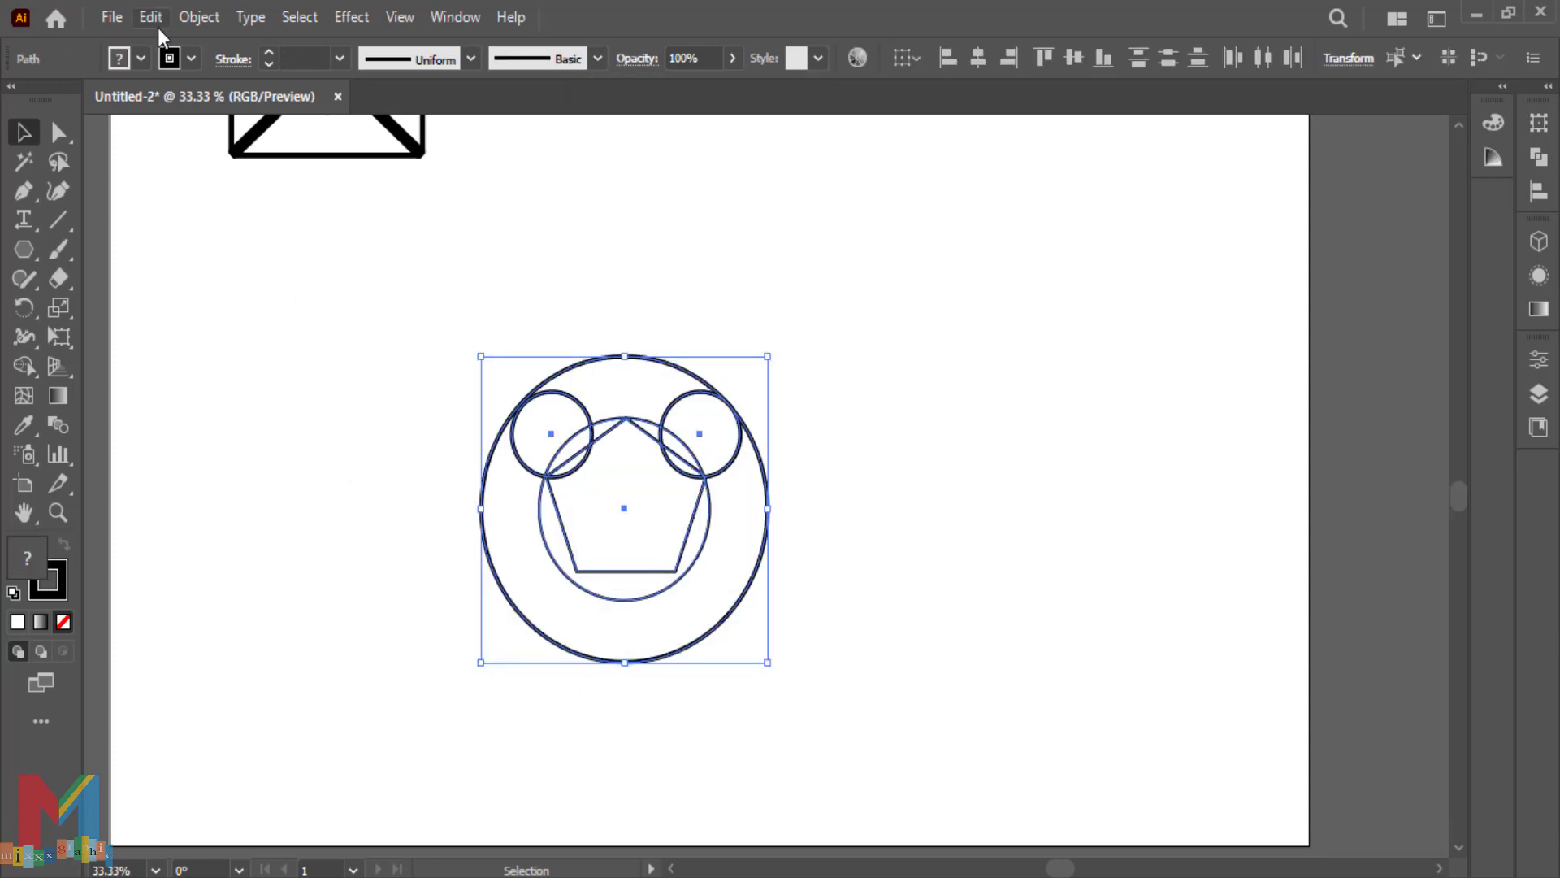
click(195, 17)
click(324, 302)
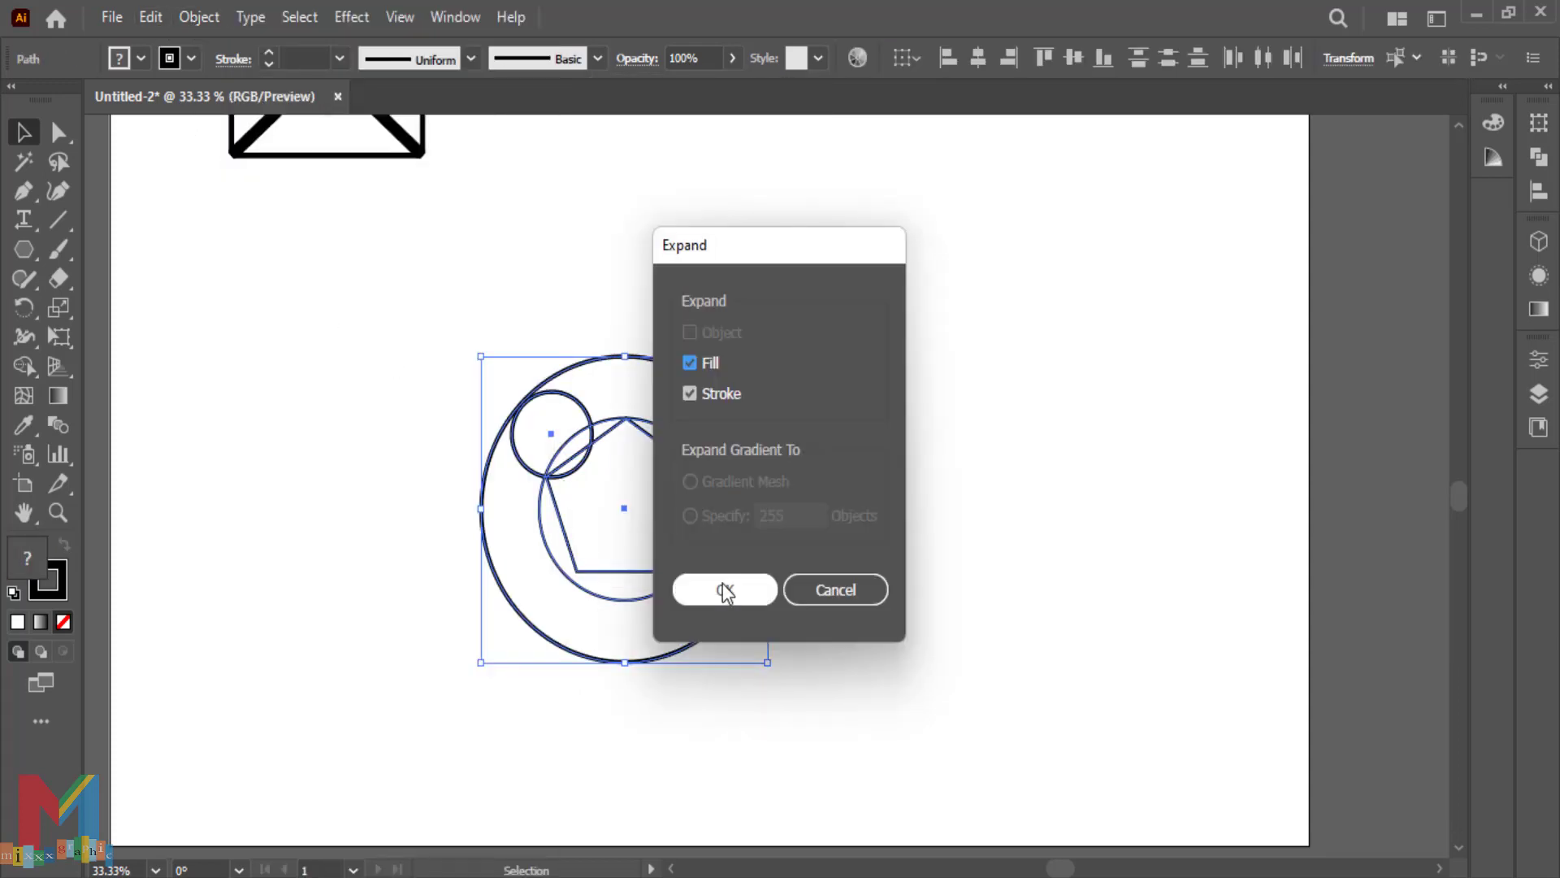
click(724, 590)
Cut away the lower parts of both ellipses, the pentagon and the small circles with the Shape Builder, keeping the handset outline
click(915, 340)
drag(914, 315, 386, 668)
click(36, 368)
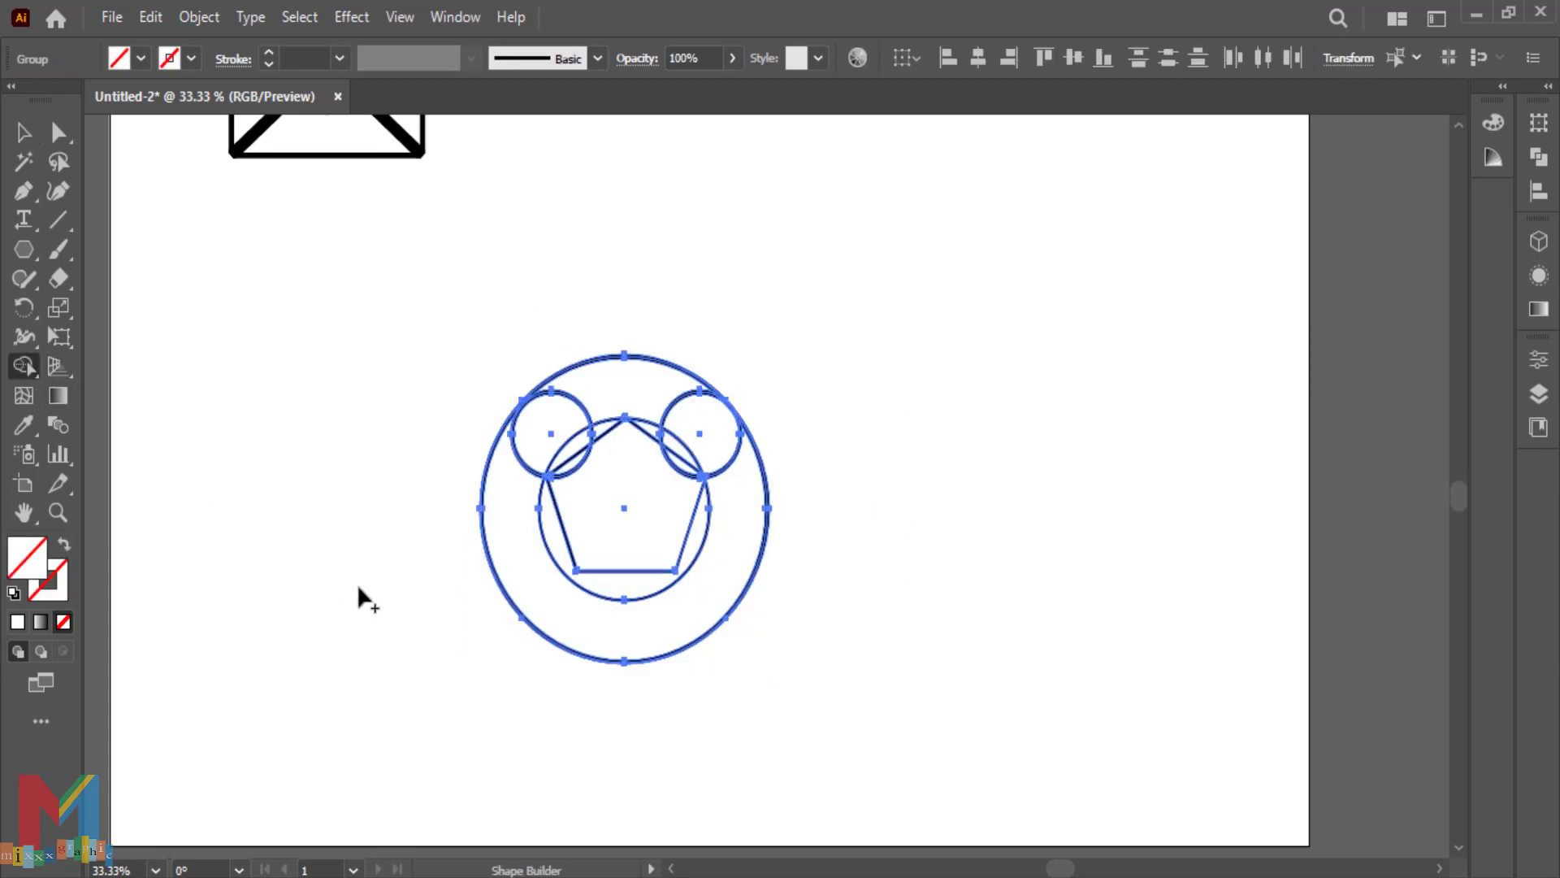
alt+drag(401, 599, 512, 617)
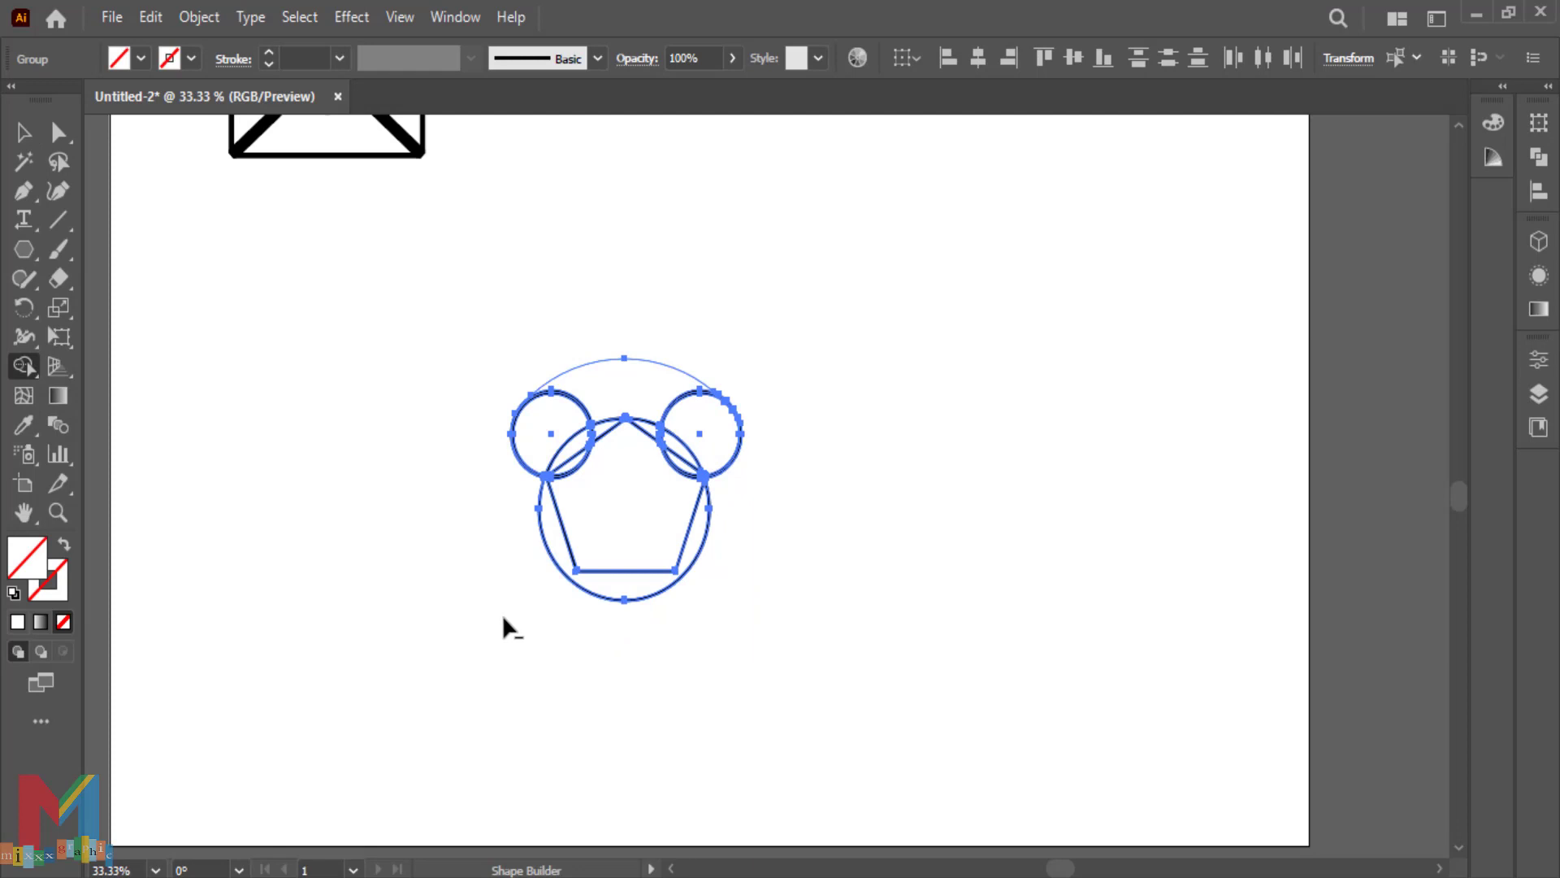
alt+click(622, 591)
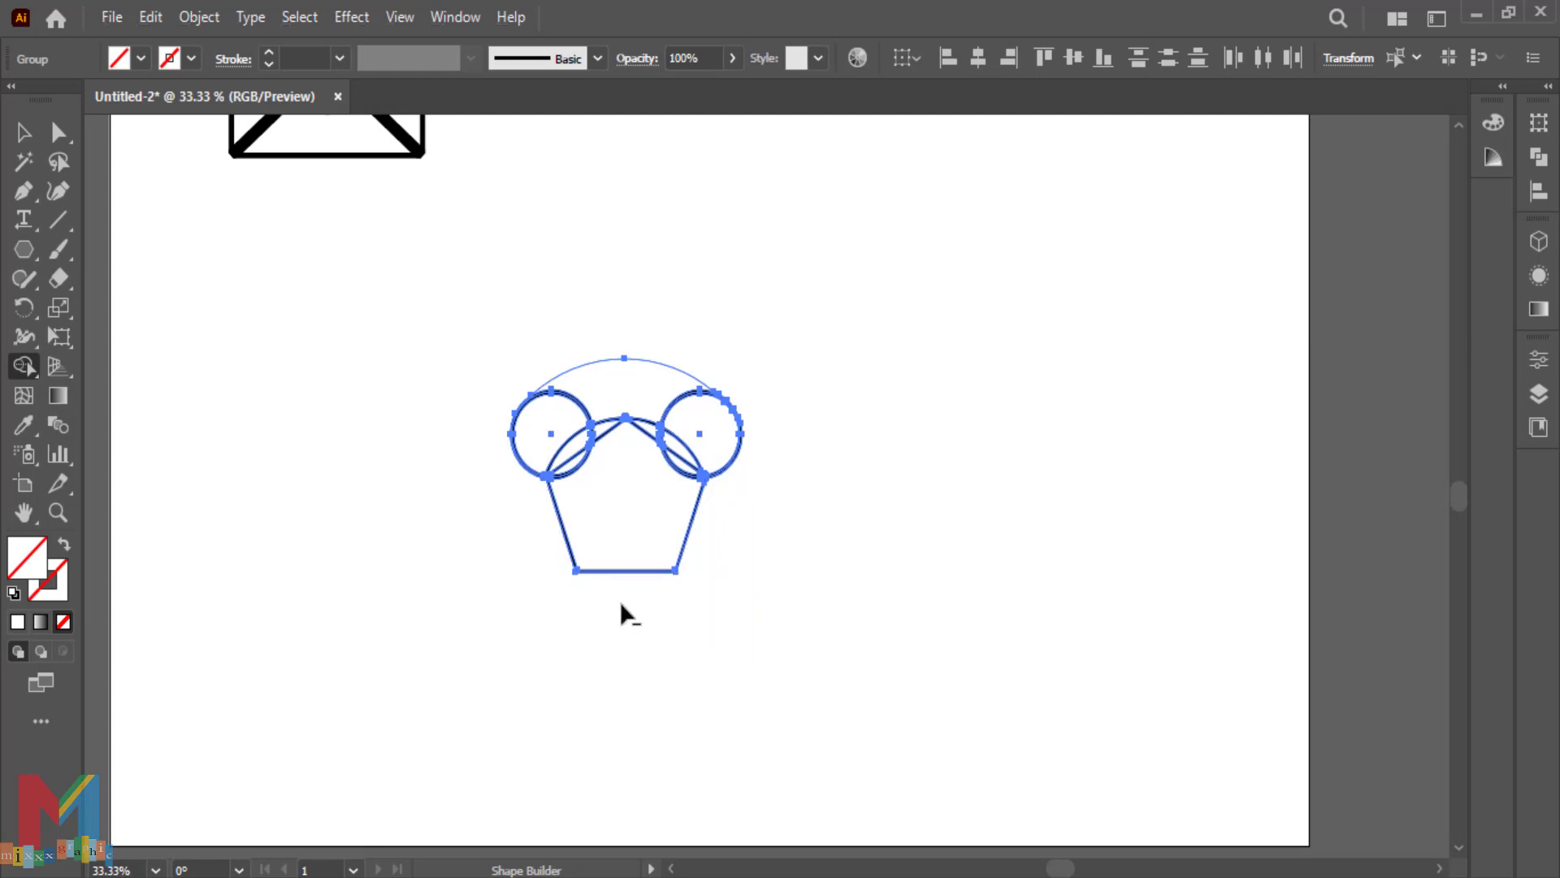
alt+click(618, 569)
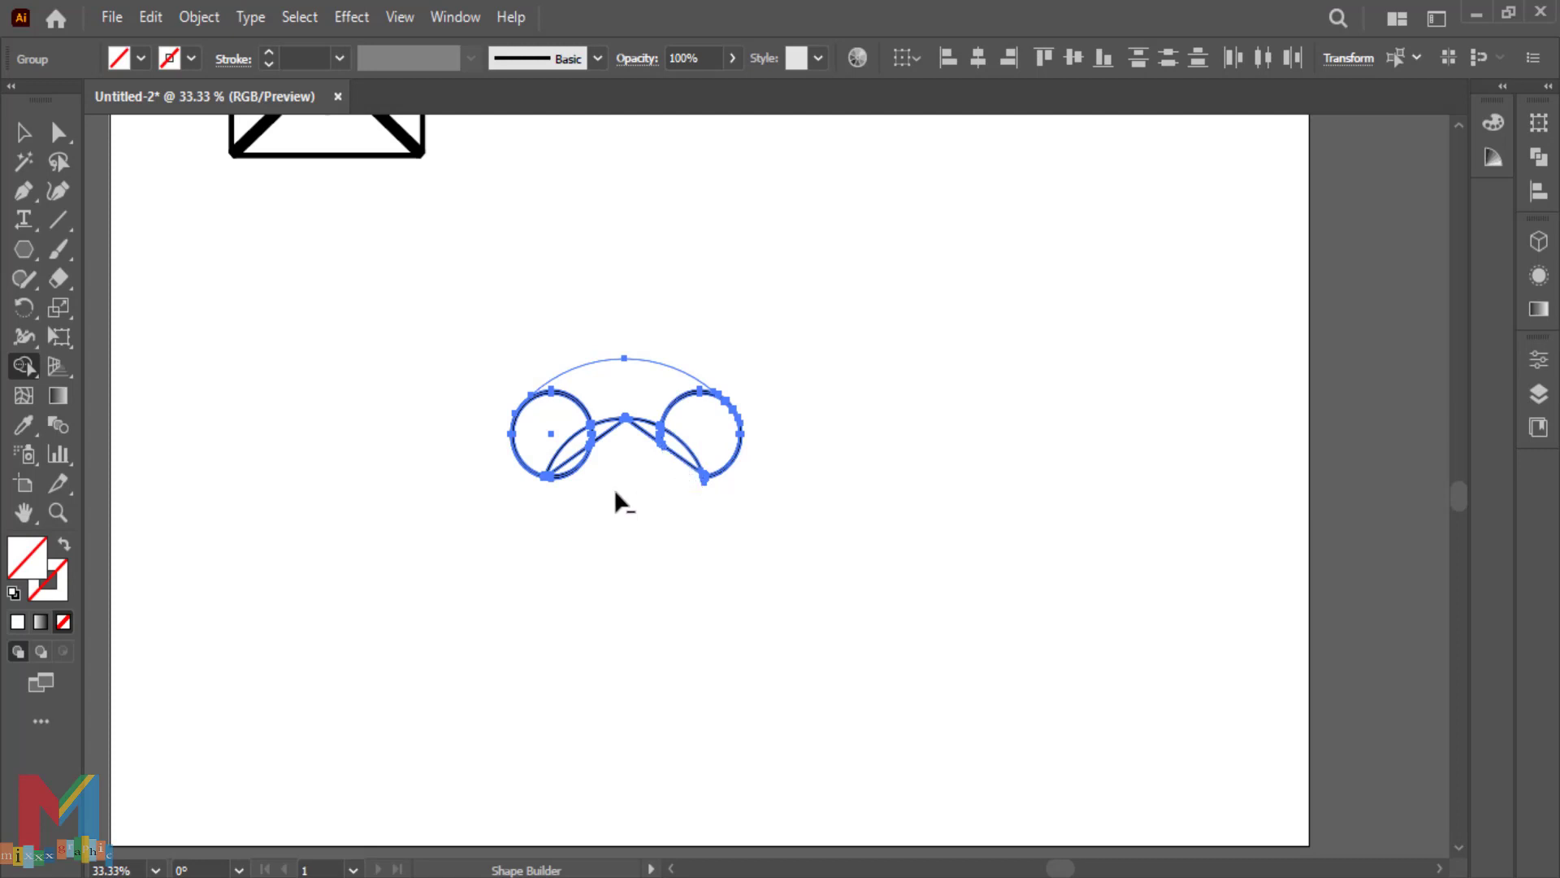
alt+click(568, 476)
key(v)
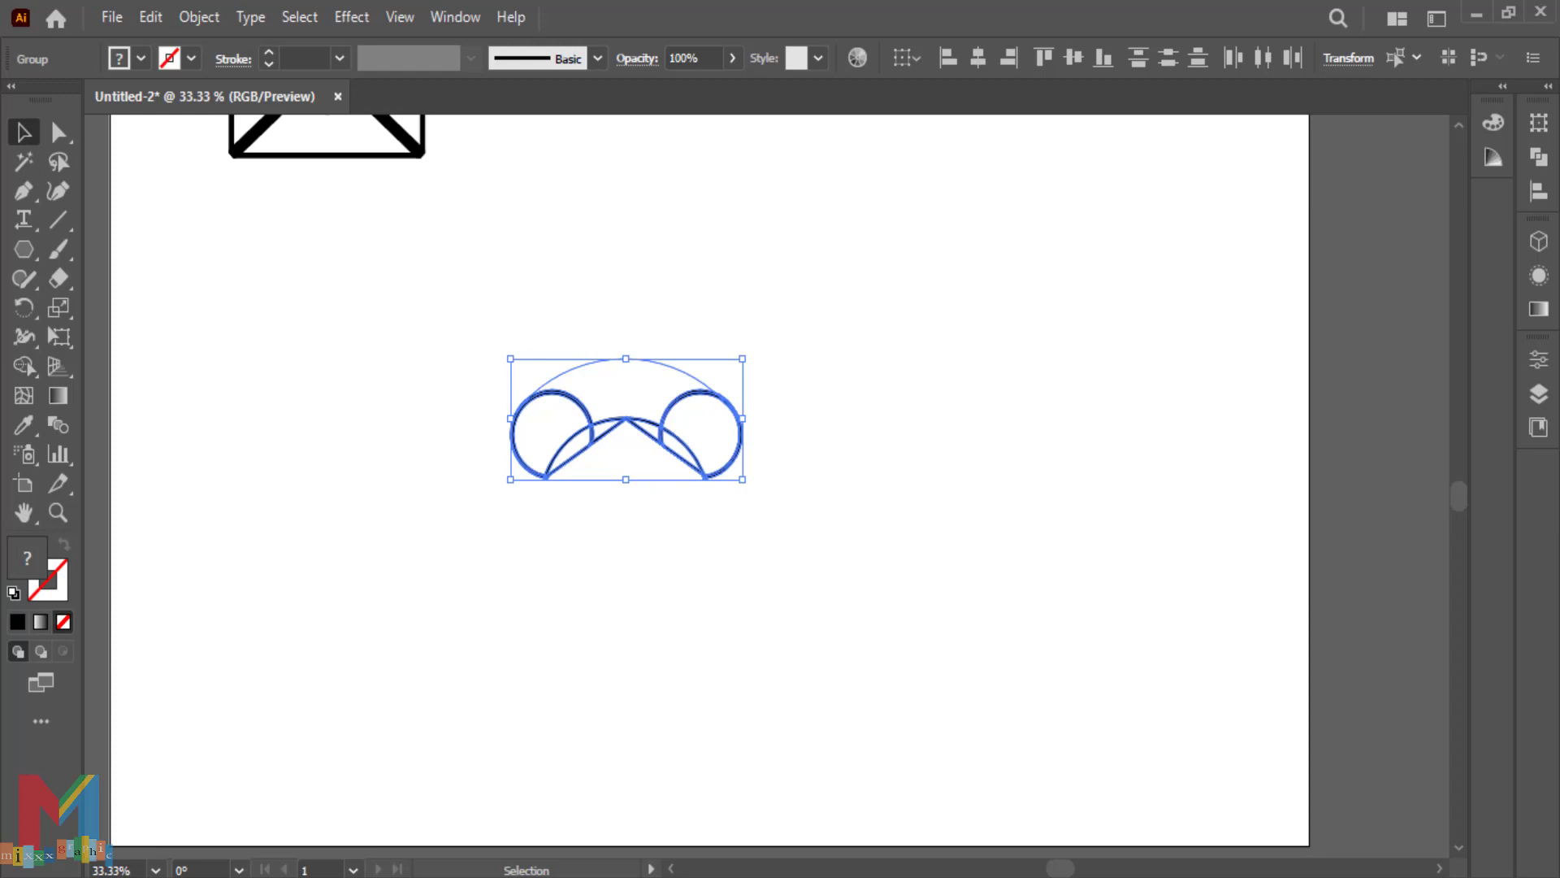
Remove the pentagon's peak between the two small circles with the Shape Builder, undoing the extra cut beside the circle
click(25, 365)
mouse_move(613, 443)
mouse_down()
mouse_move(605, 429)
mouse_move(625, 437)
mouse_up()
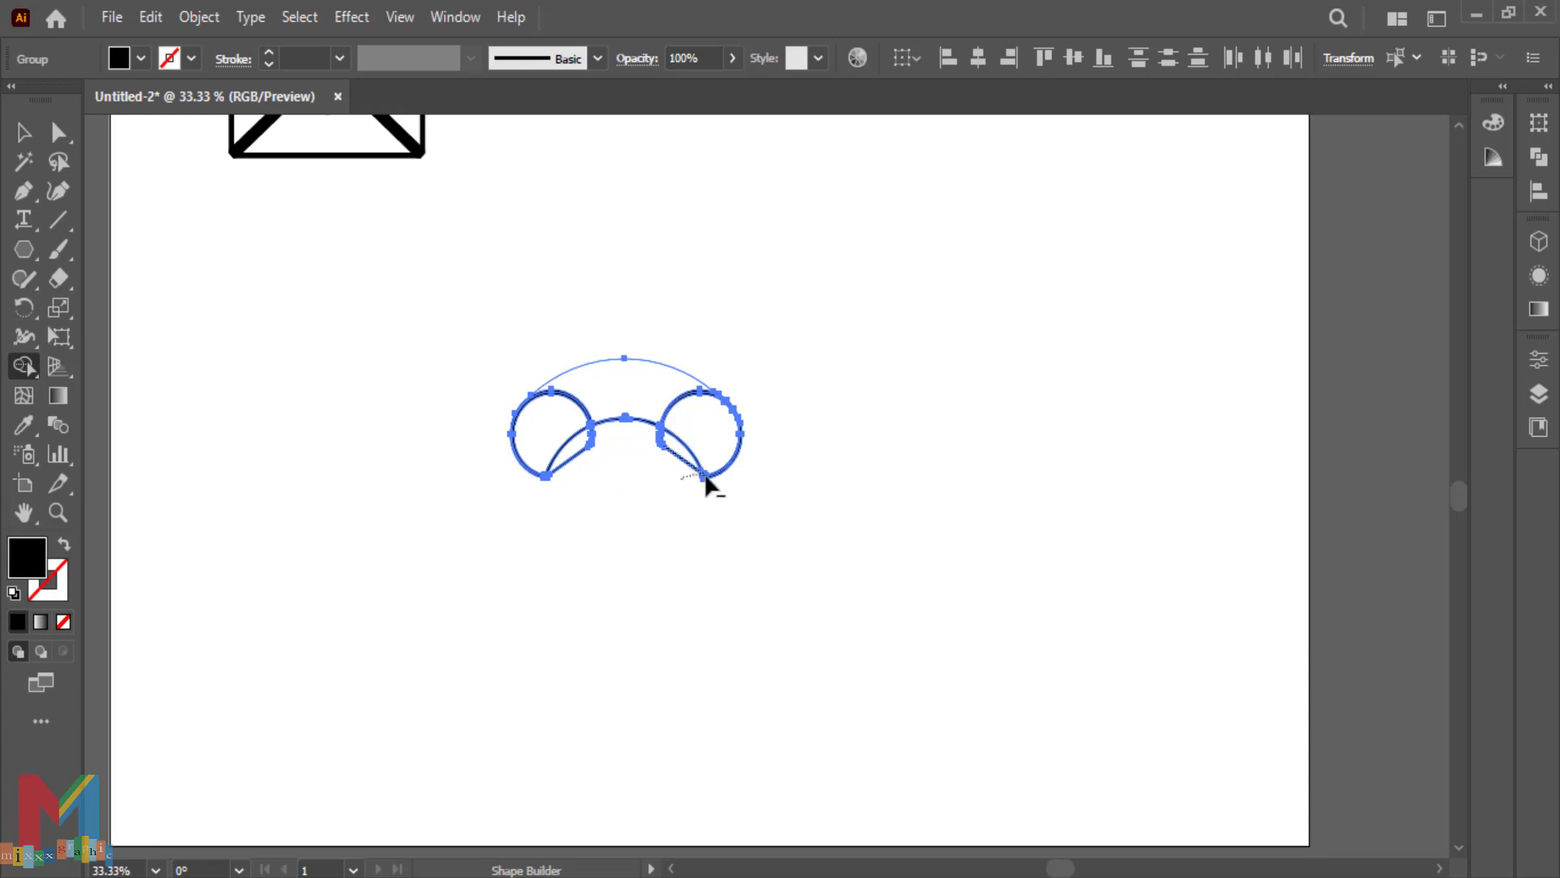
key(ctrl+z)
click(22, 132)
click(254, 333)
Fill all the remaining handset pieces with black
drag(886, 294, 455, 538)
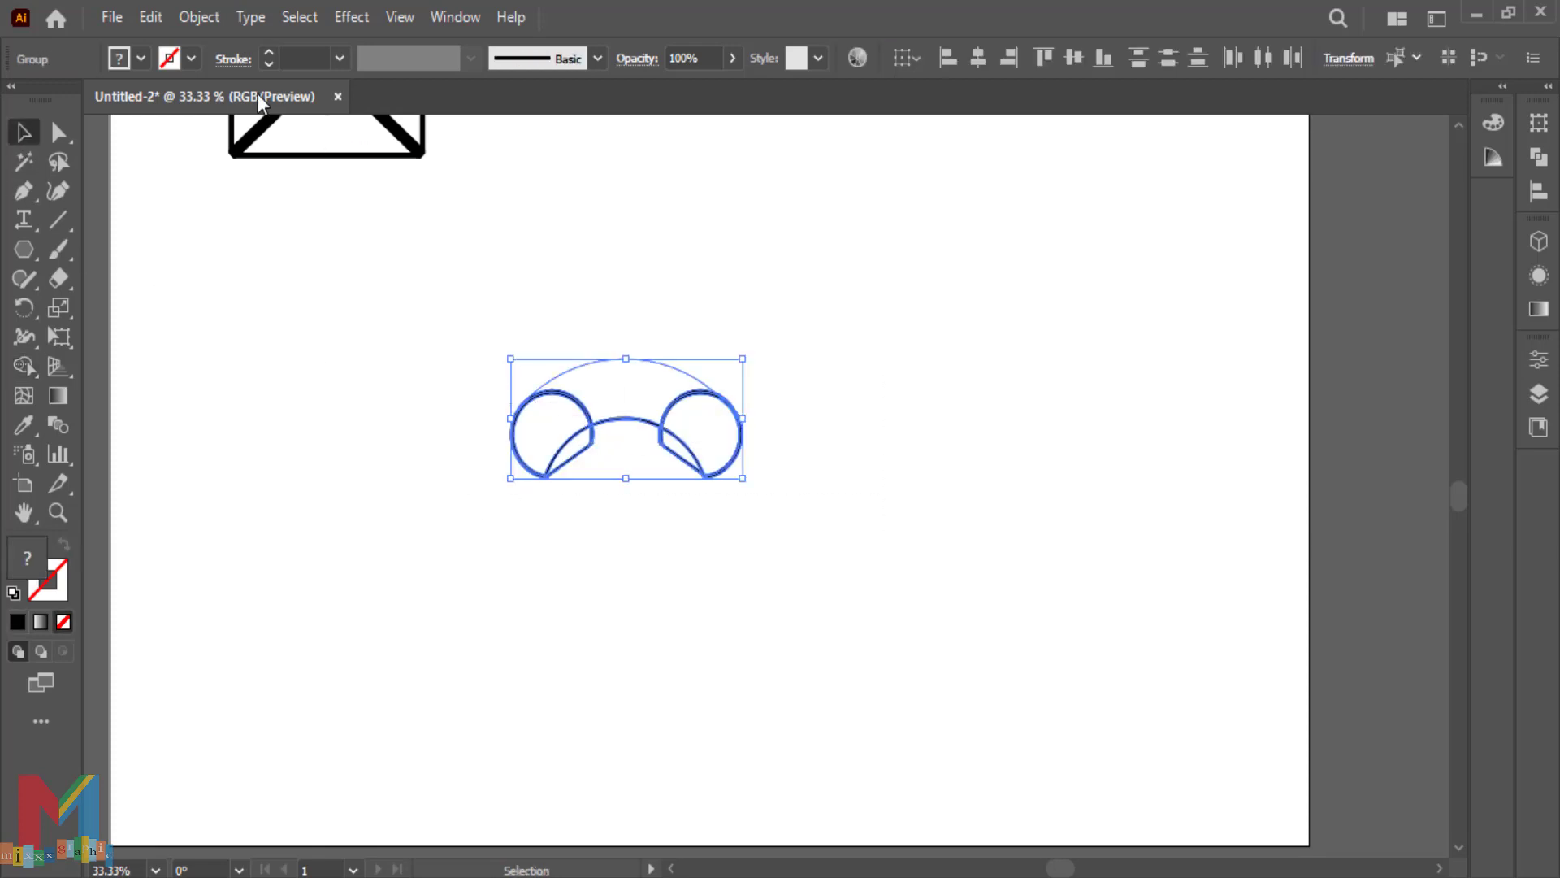
click(119, 59)
click(64, 103)
click(264, 363)
click(269, 367)
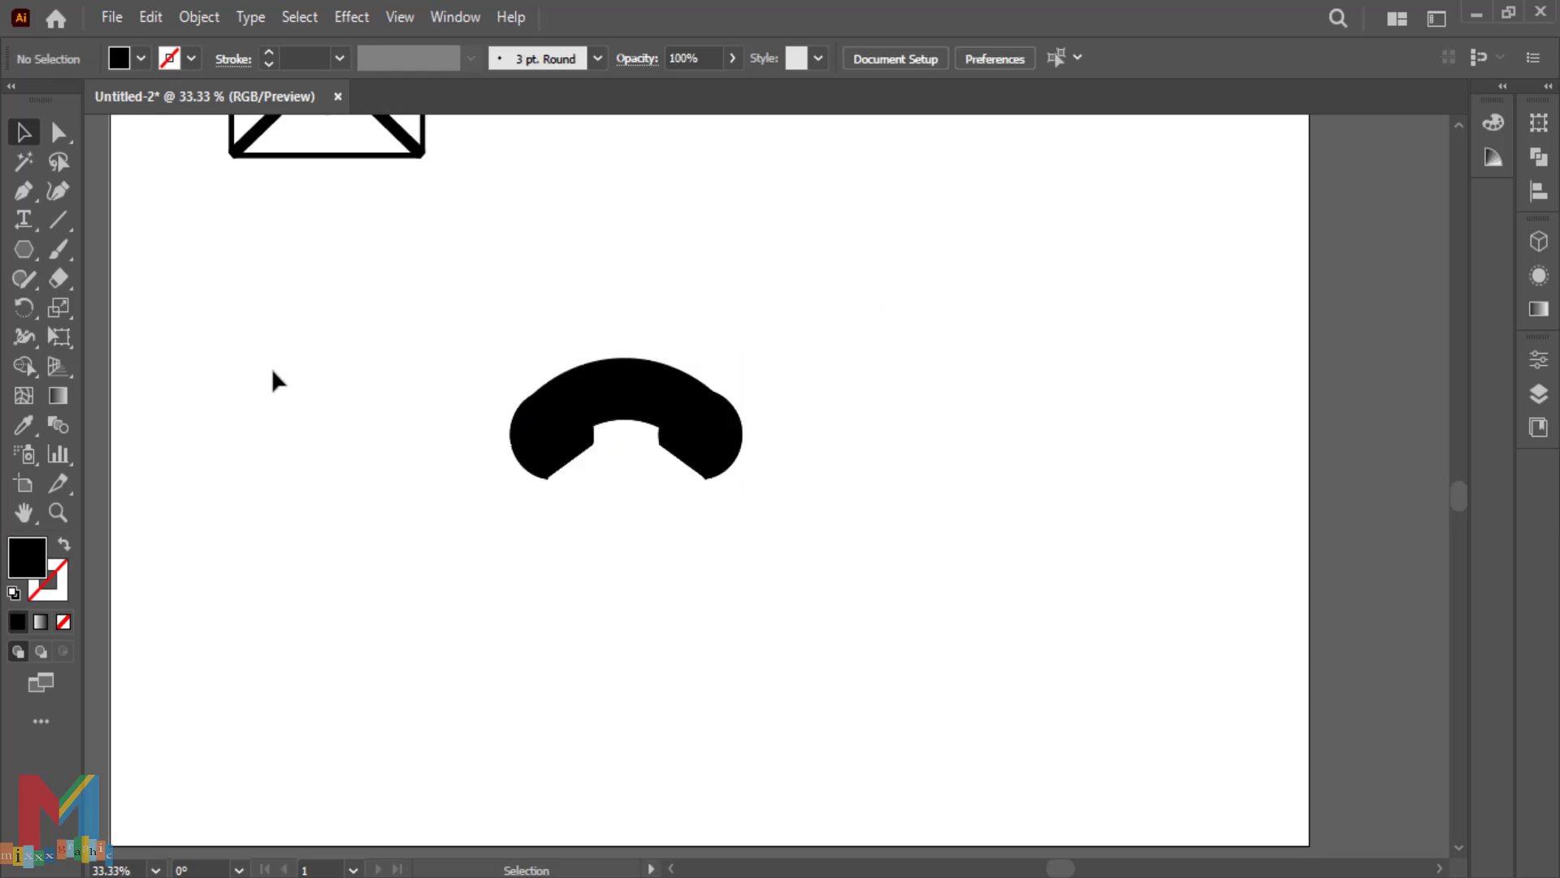
Stretch the black handset horizontally to make it slightly wider
click(676, 457)
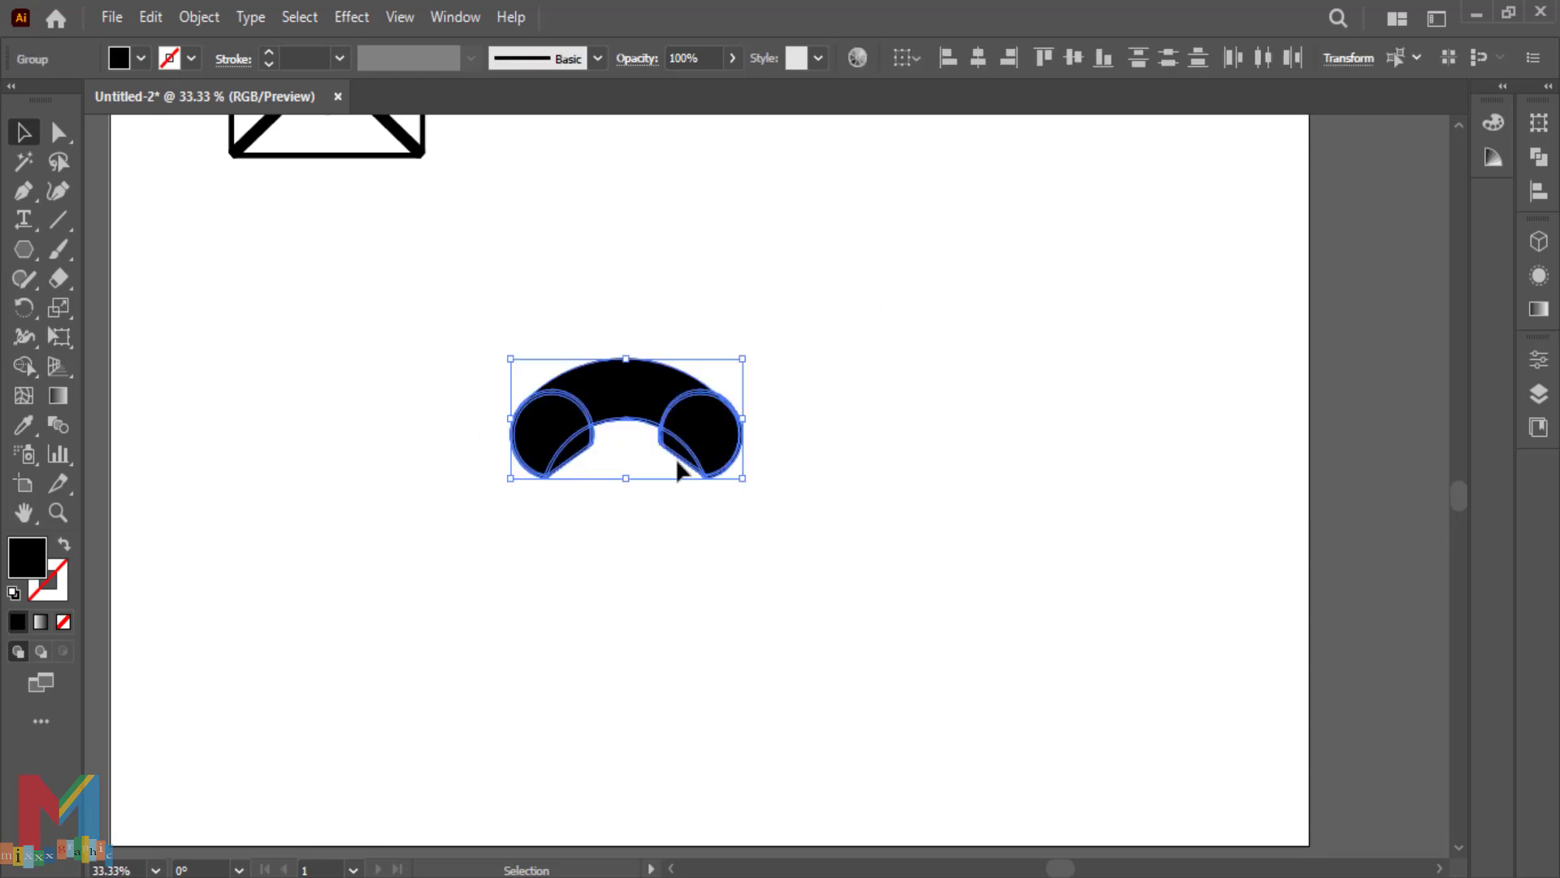
drag(742, 420, 763, 424)
click(870, 409)
Merge the arch, the round ends and the inner slivers into one handset shape with the Shape Builder
drag(866, 340, 417, 533)
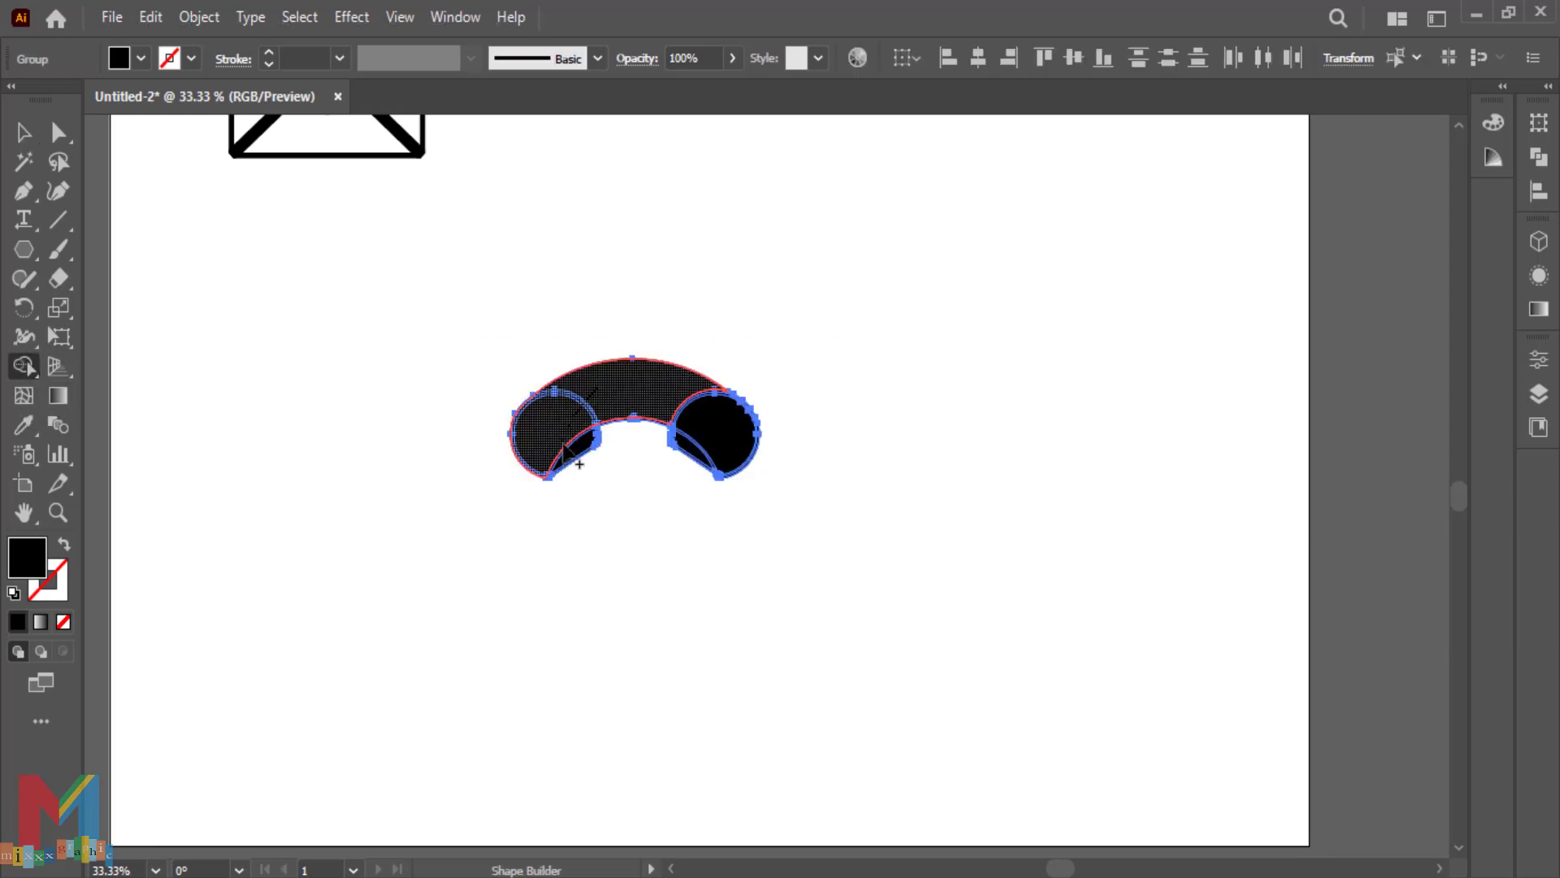
mouse_move(568, 446)
mouse_down()
mouse_move(601, 404)
mouse_move(654, 398)
mouse_move(709, 414)
mouse_move(671, 448)
mouse_up()
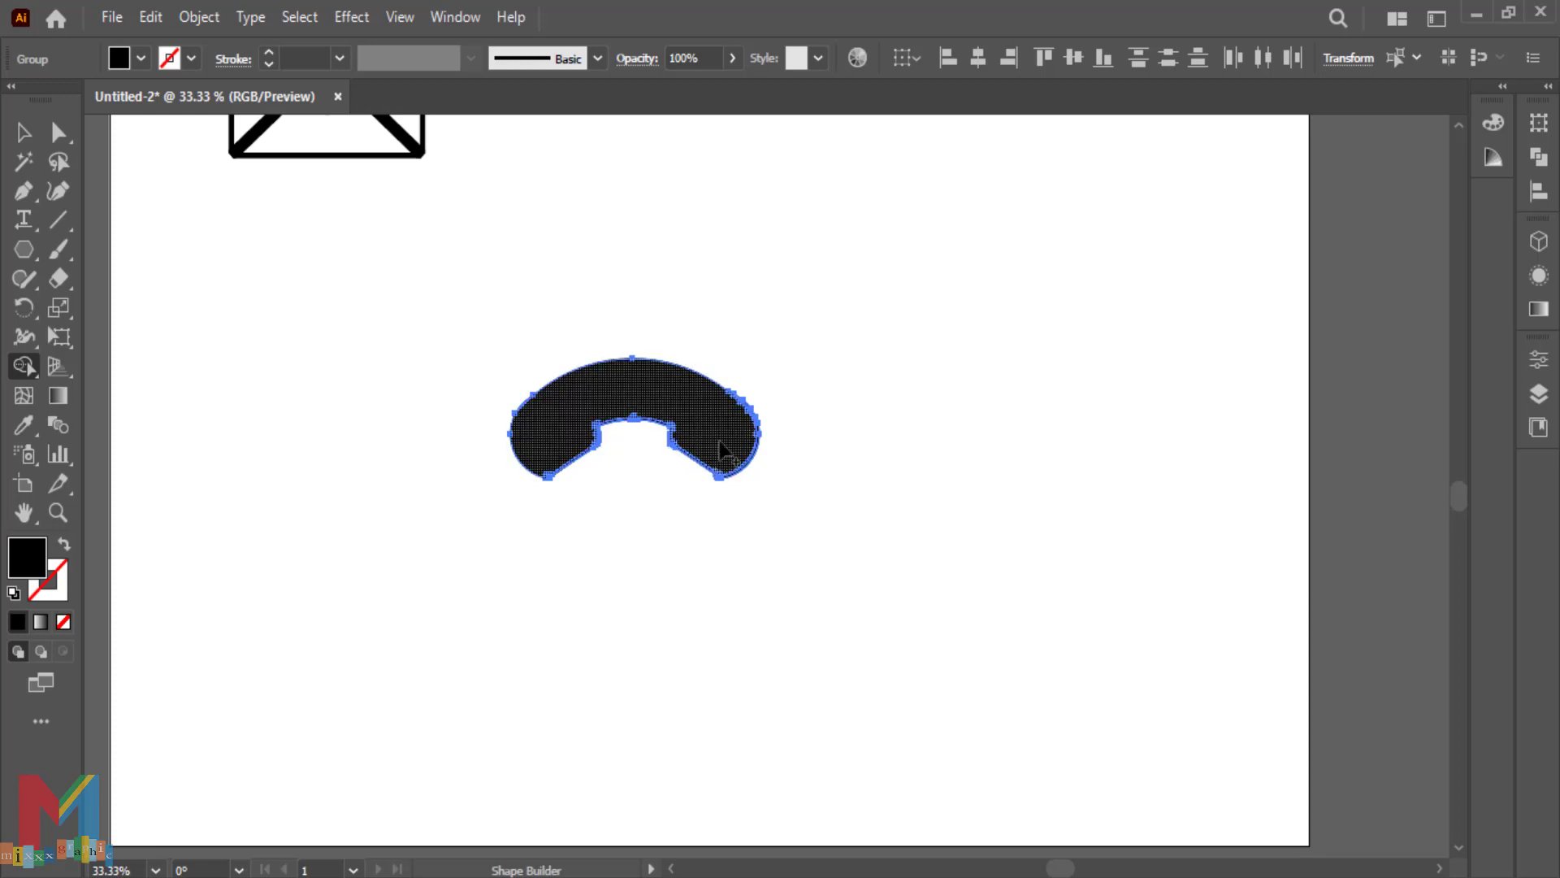
key(v)
click(205, 312)
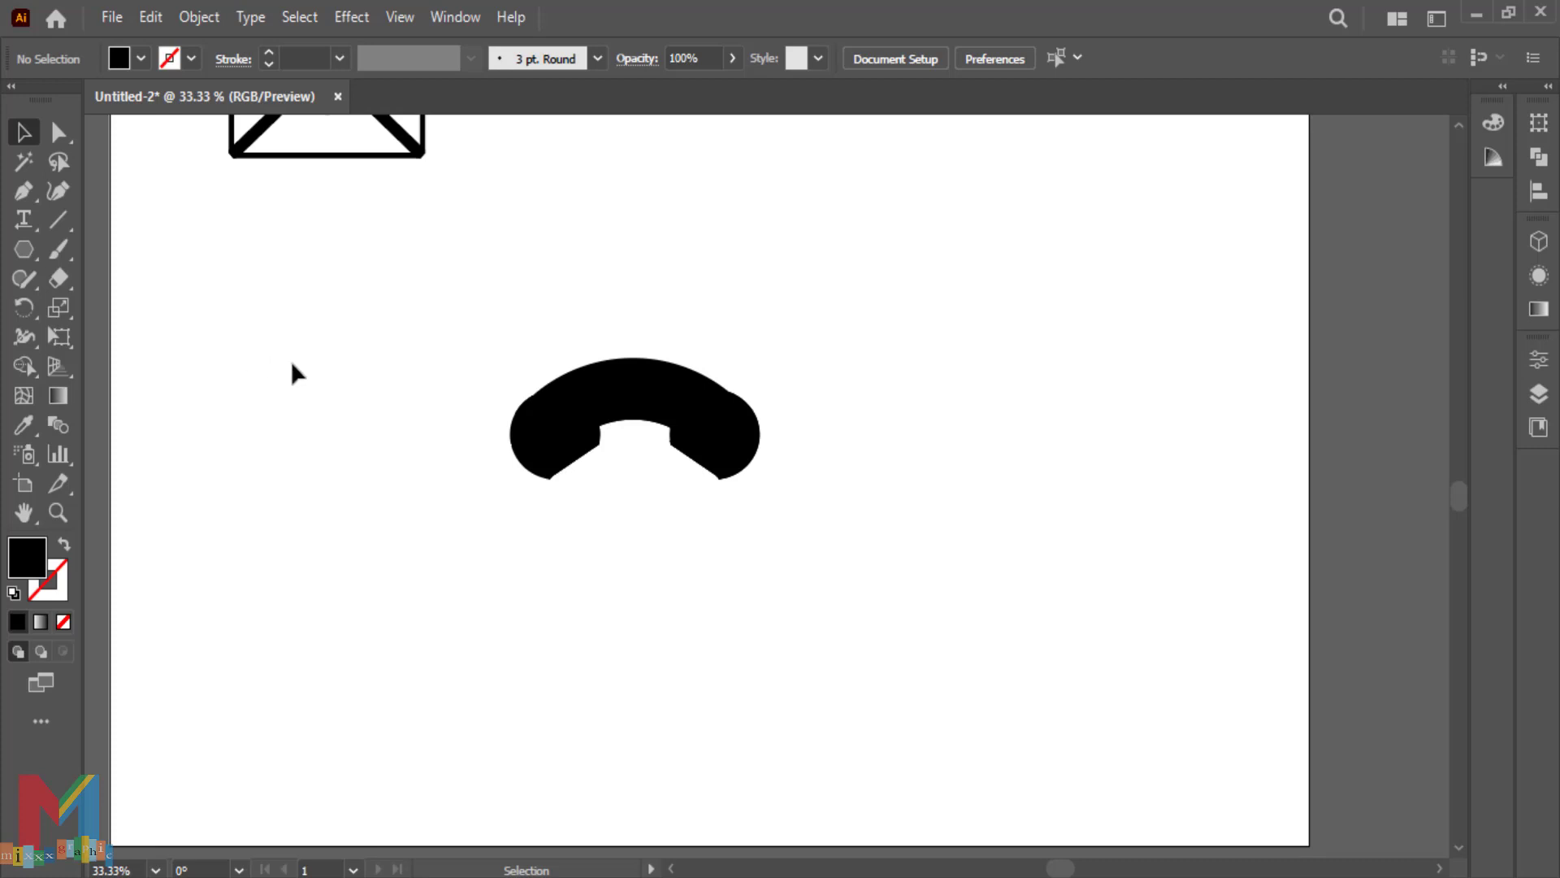
Rotate the handset counterclockwise so its opening faces right, and place it beside the envelope
scroll(528, 431, up, 4)
drag(818, 512, 488, 707)
drag(775, 663, 648, 446)
drag(639, 650, 585, 346)
click(530, 589)
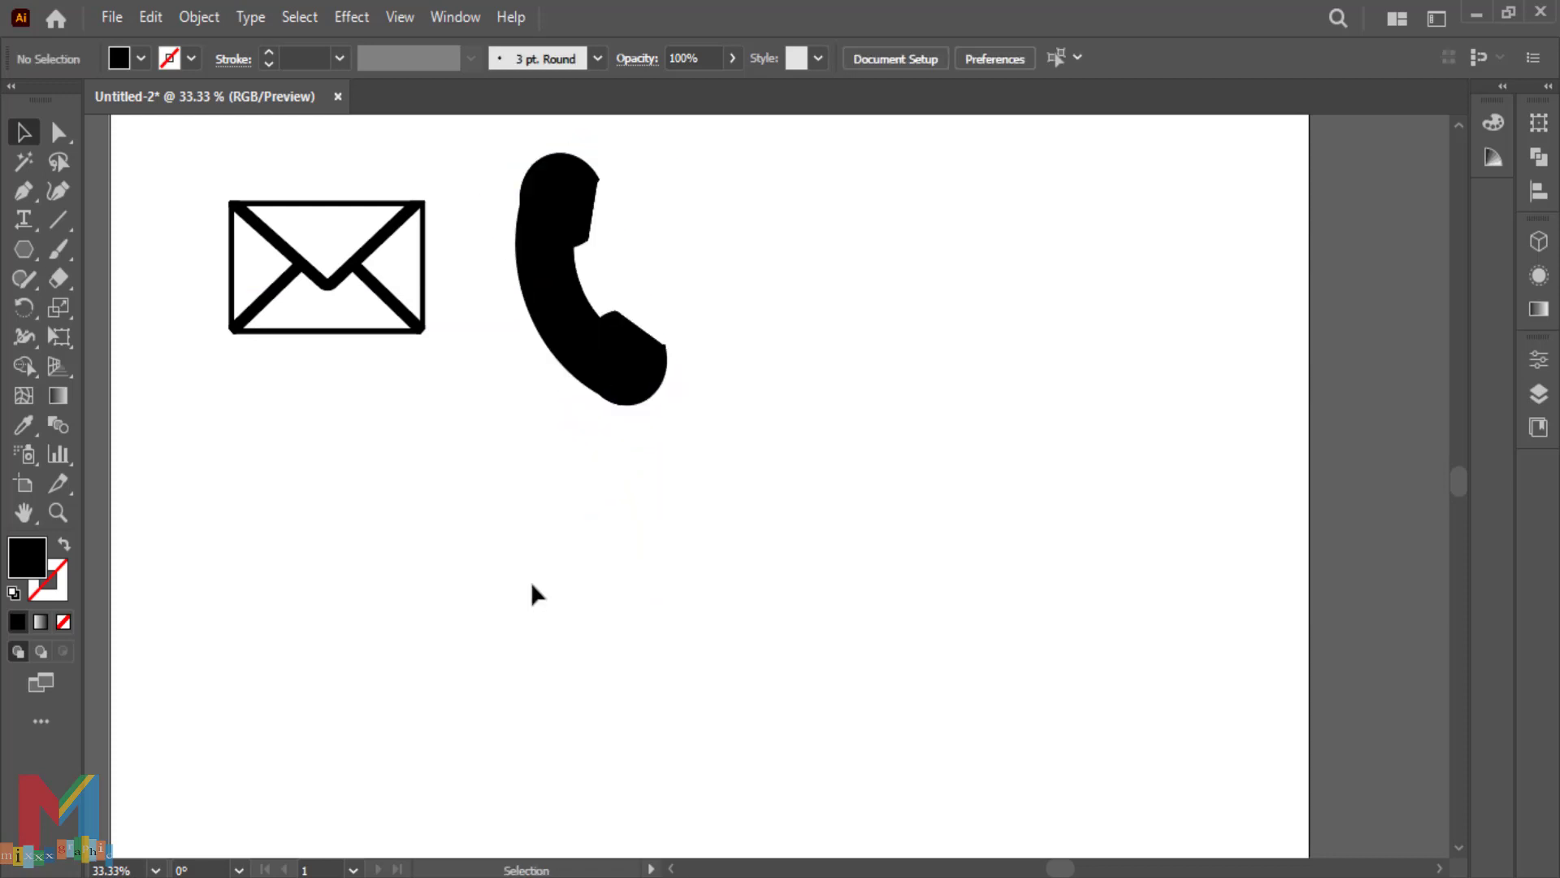
Move the handset farther from the envelope and enlarge the envelope proportionally to balance the two icons
key(ctrl+minus)
drag(665, 407, 736, 402)
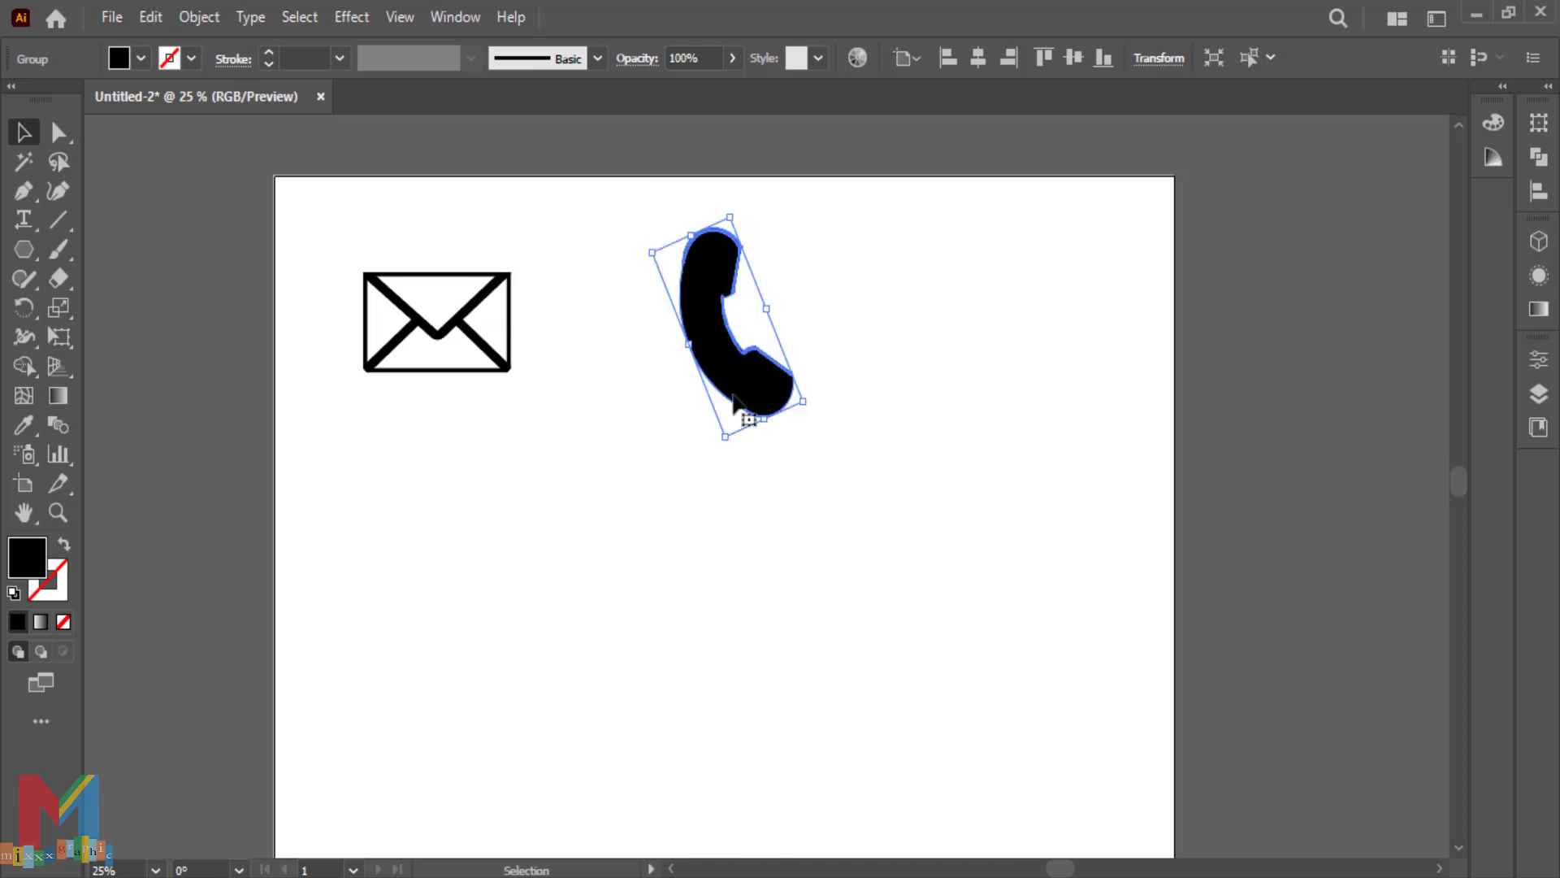
drag(579, 270, 334, 437)
drag(510, 372, 536, 395)
click(608, 447)
drag(749, 383, 740, 383)
click(810, 526)
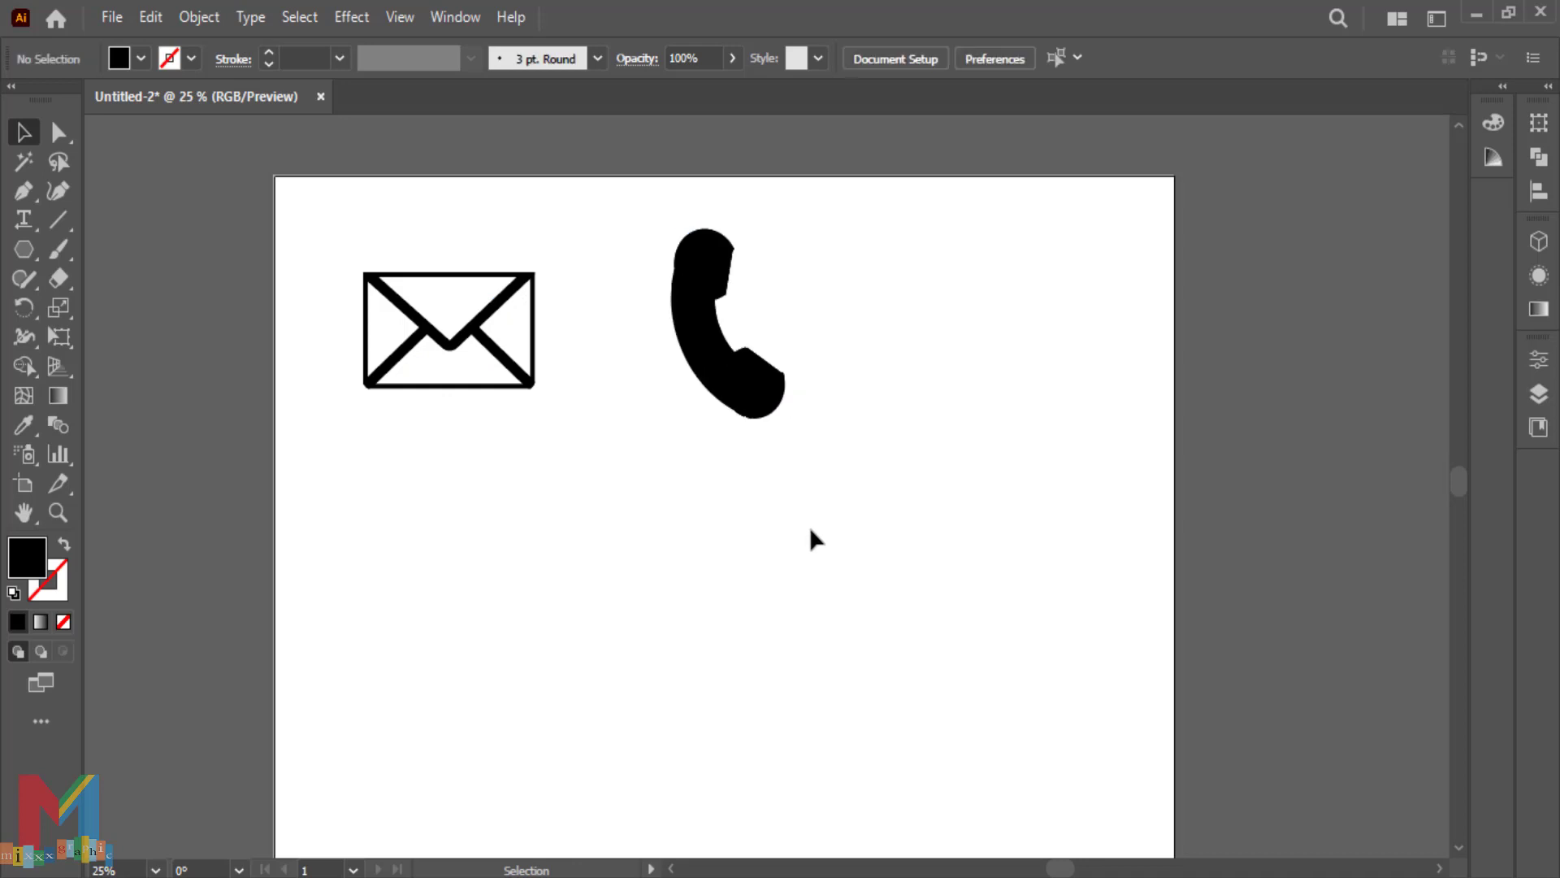
Draw a large, nearly round ellipse below the two icons with no fill and a black 5 pt stroke
scroll(816, 301, down, 2)
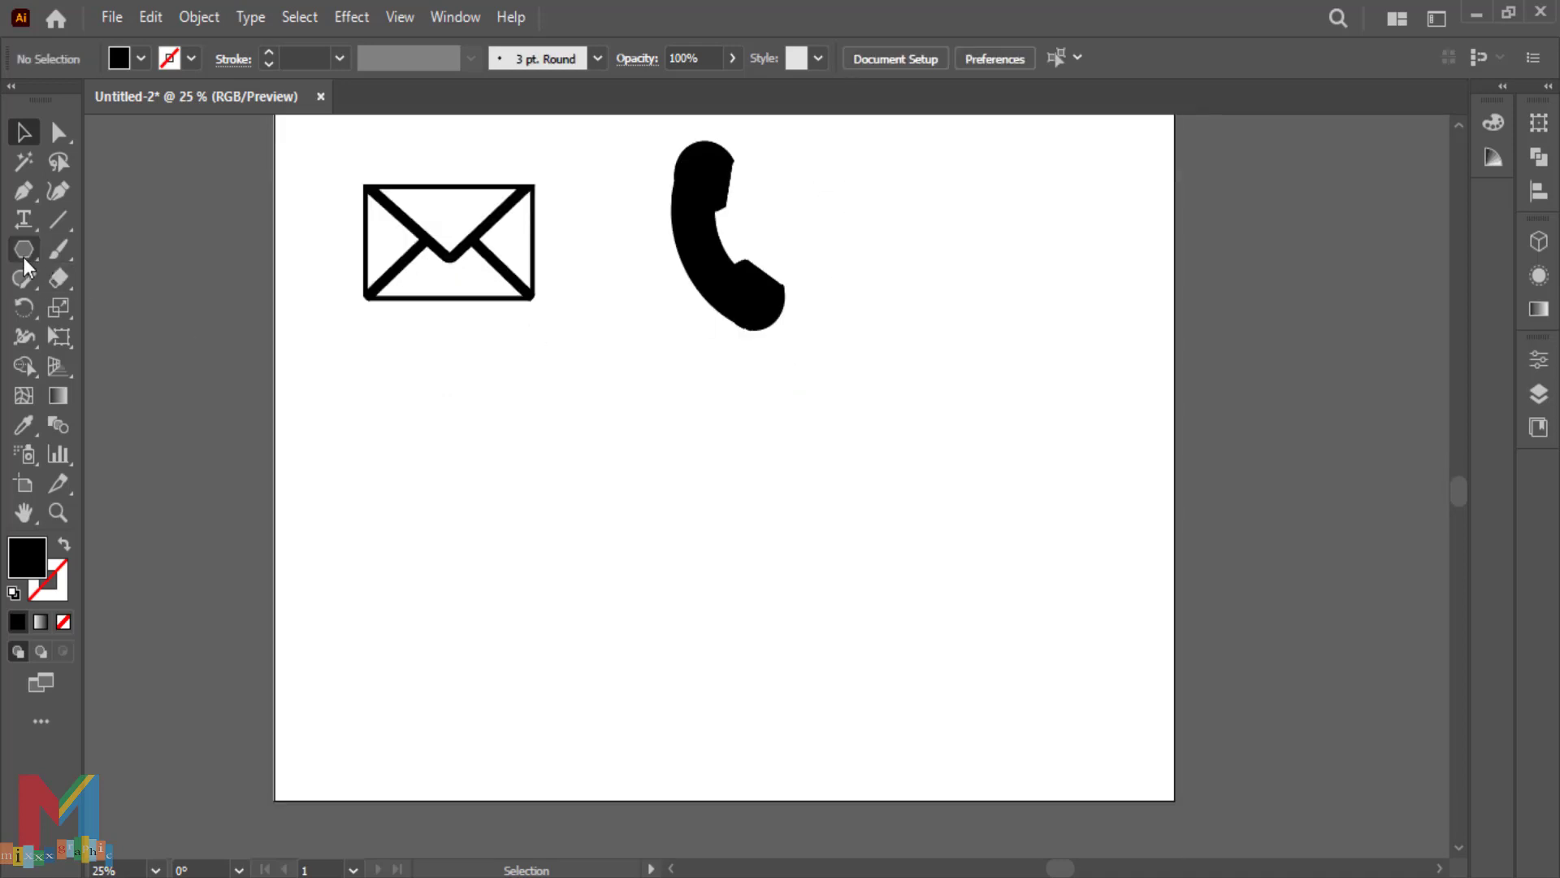
drag(23, 257, 104, 307)
click(140, 58)
click(14, 100)
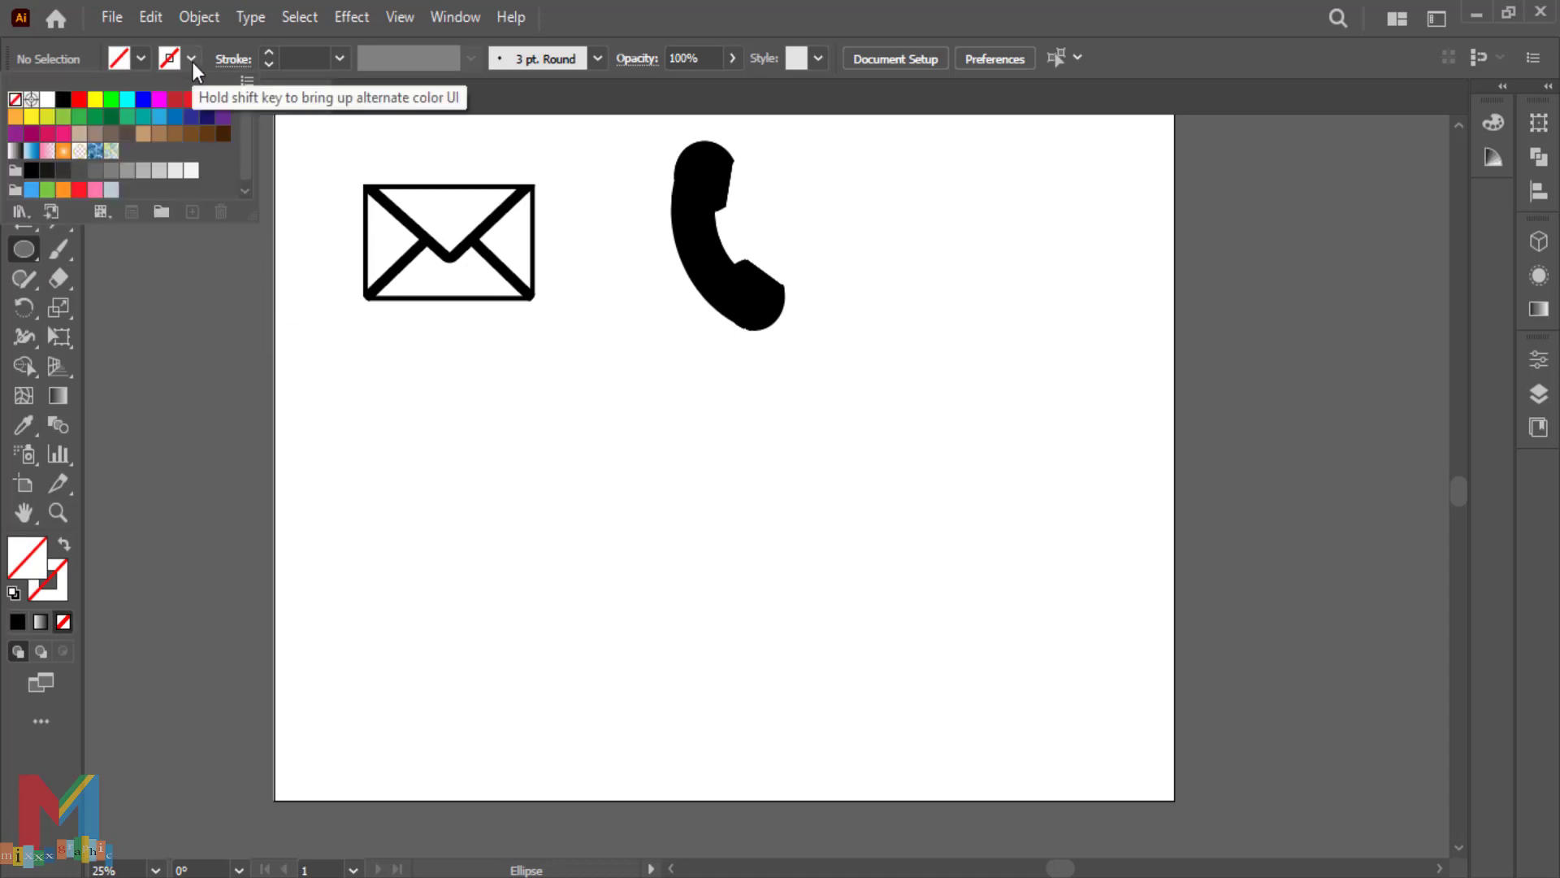
click(62, 99)
click(340, 60)
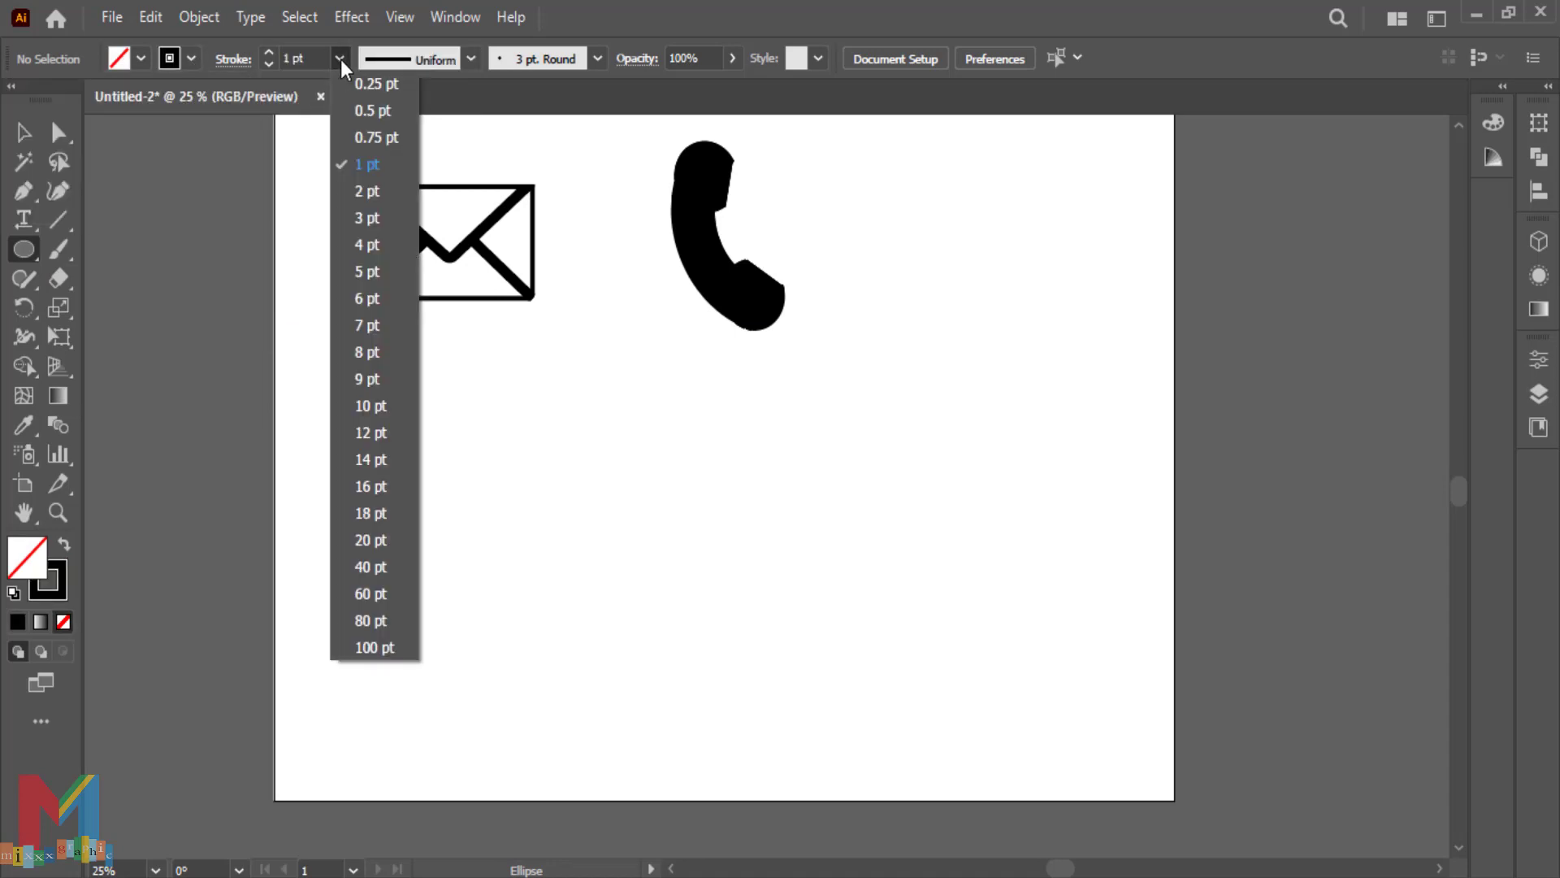
click(366, 271)
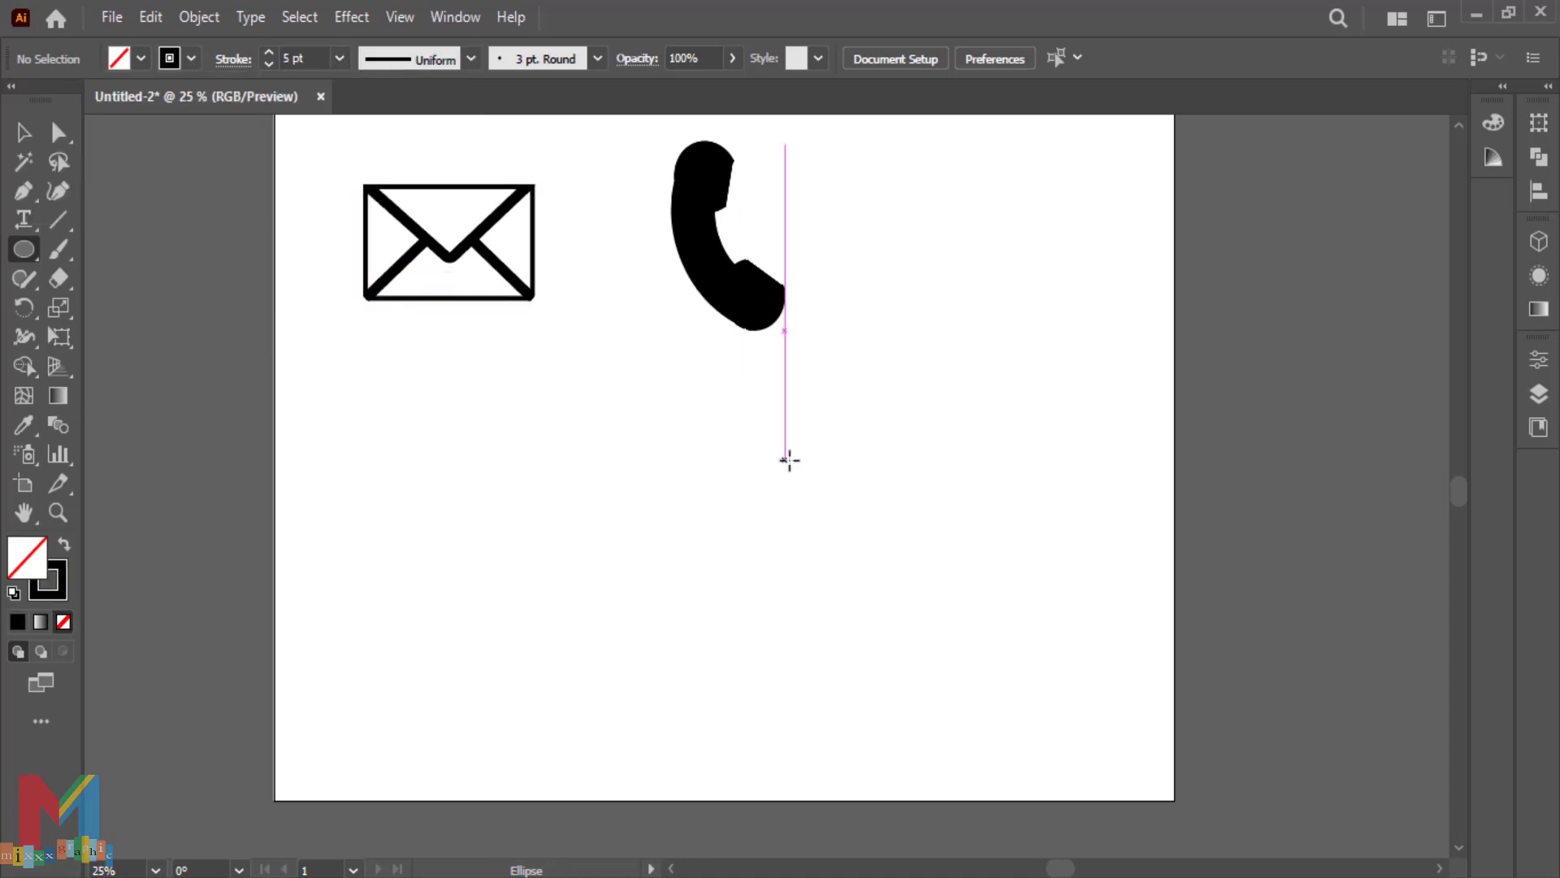
drag(707, 482, 498, 699)
Try stroke weights of 16 pt, 20 pt and 100 pt on the ellipse
click(339, 59)
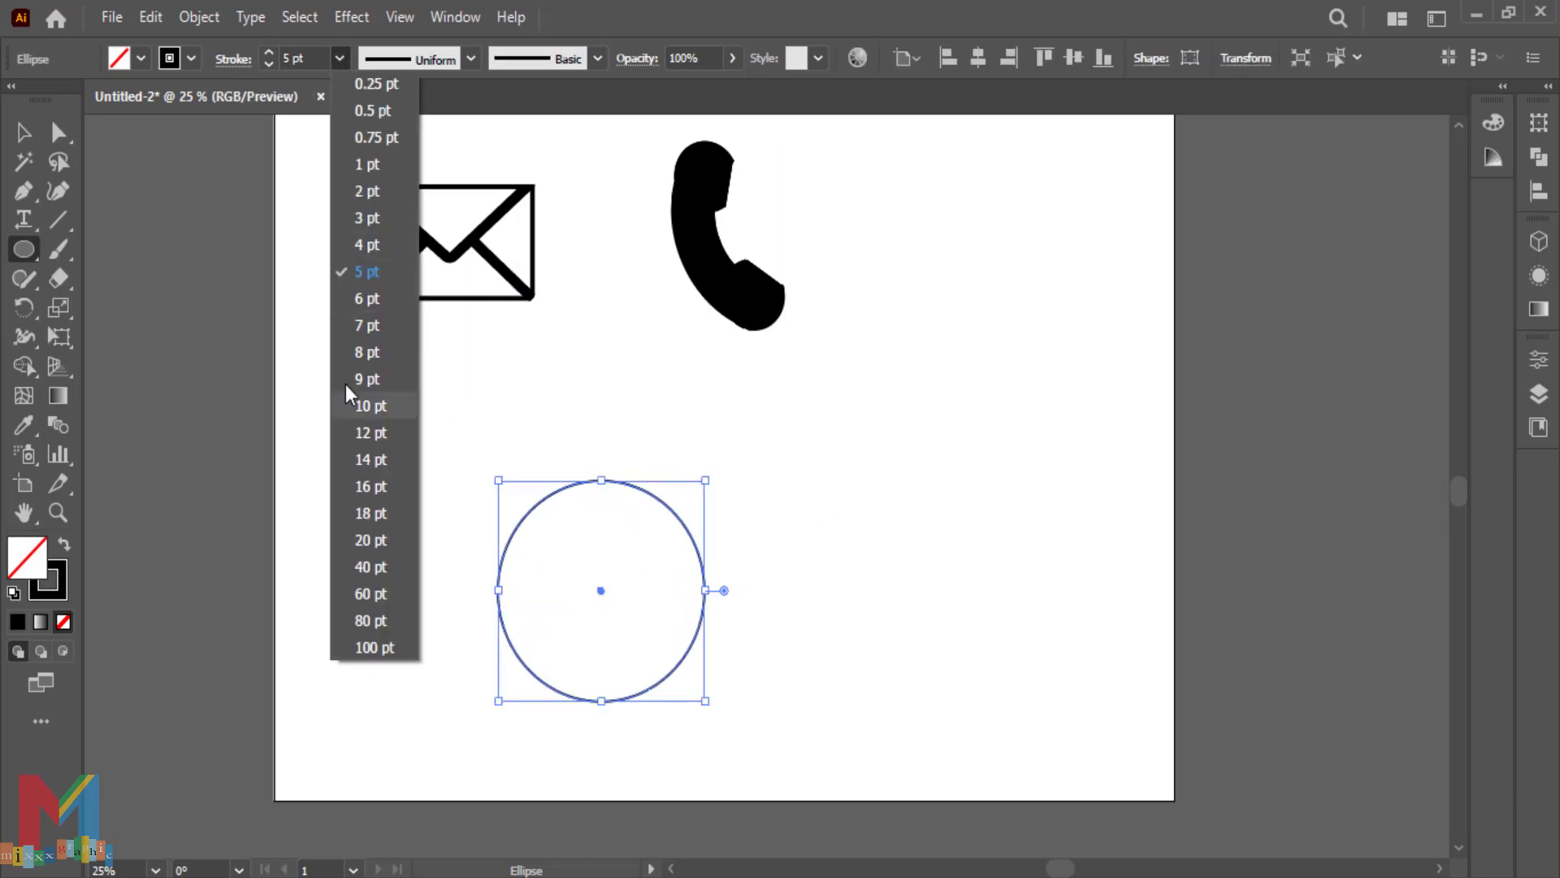
click(377, 483)
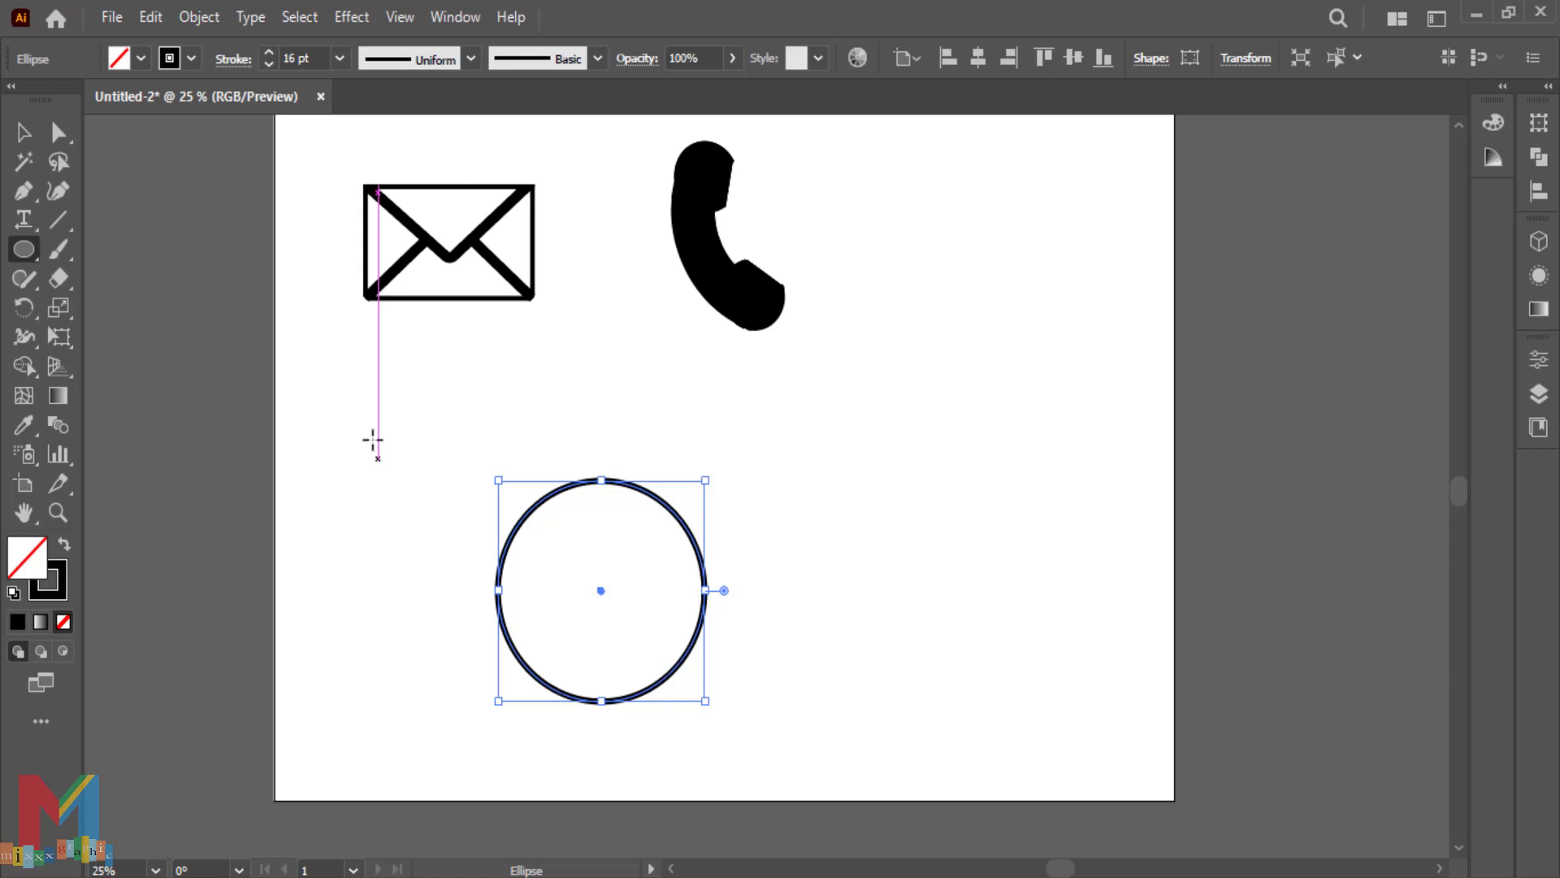
click(340, 59)
click(368, 540)
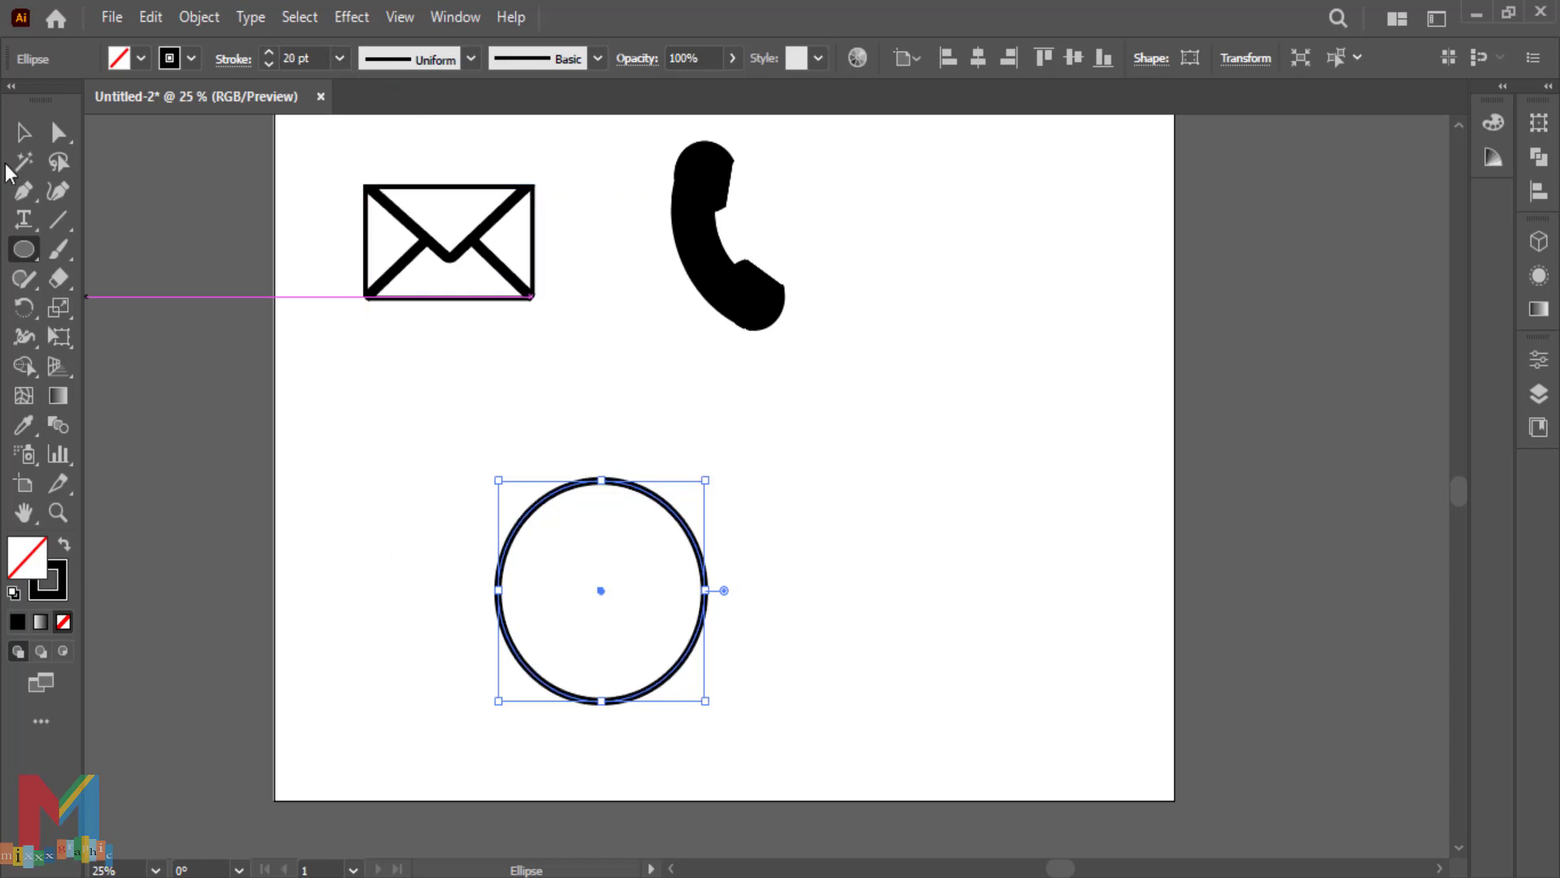
click(23, 132)
click(344, 440)
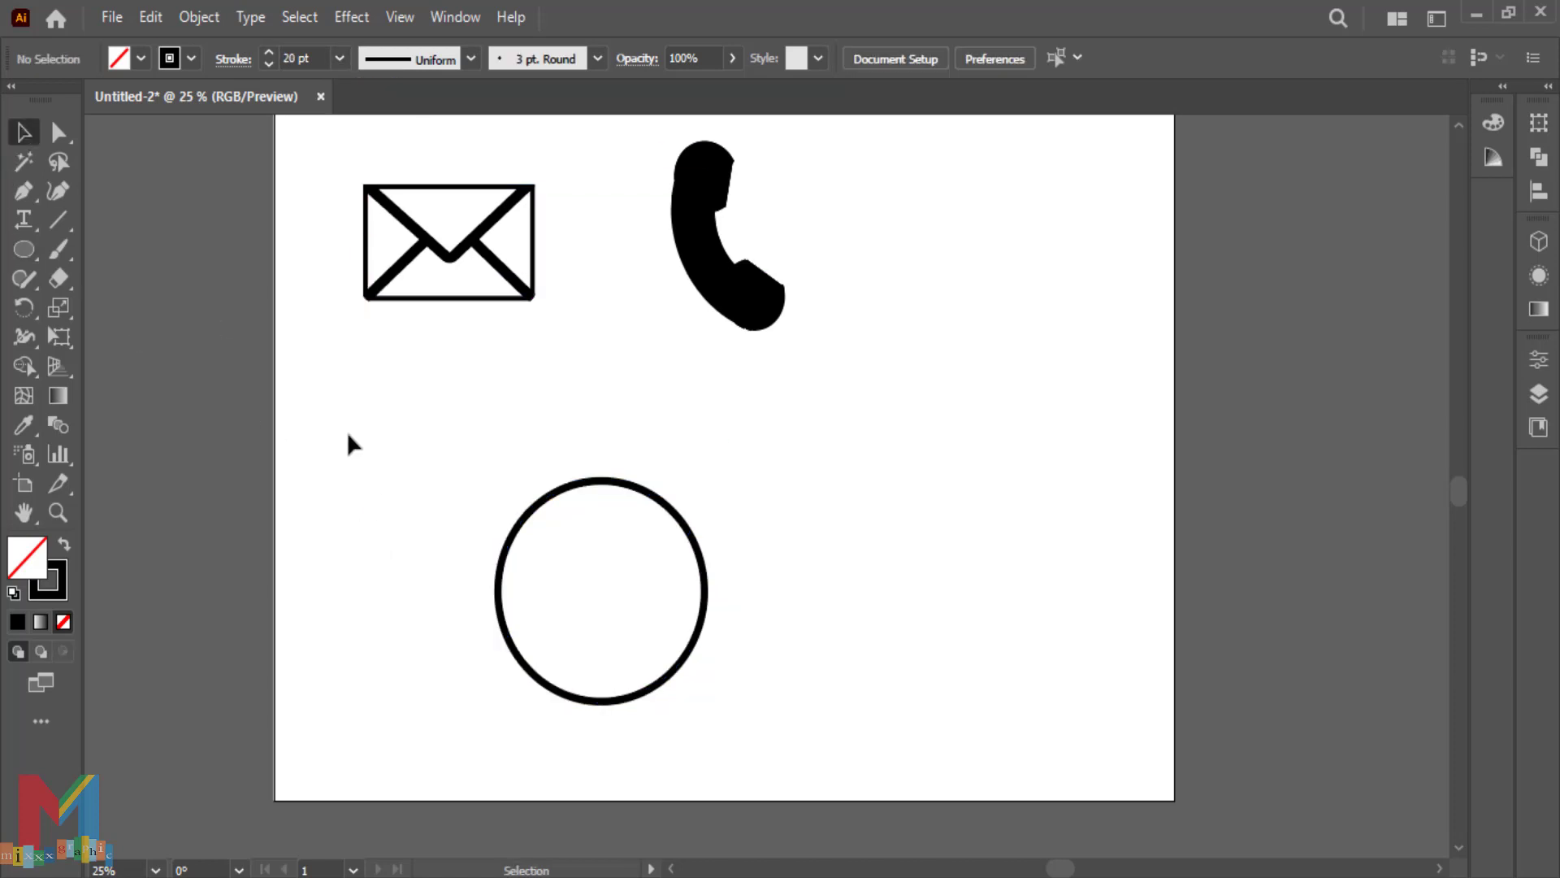
click(672, 515)
click(340, 59)
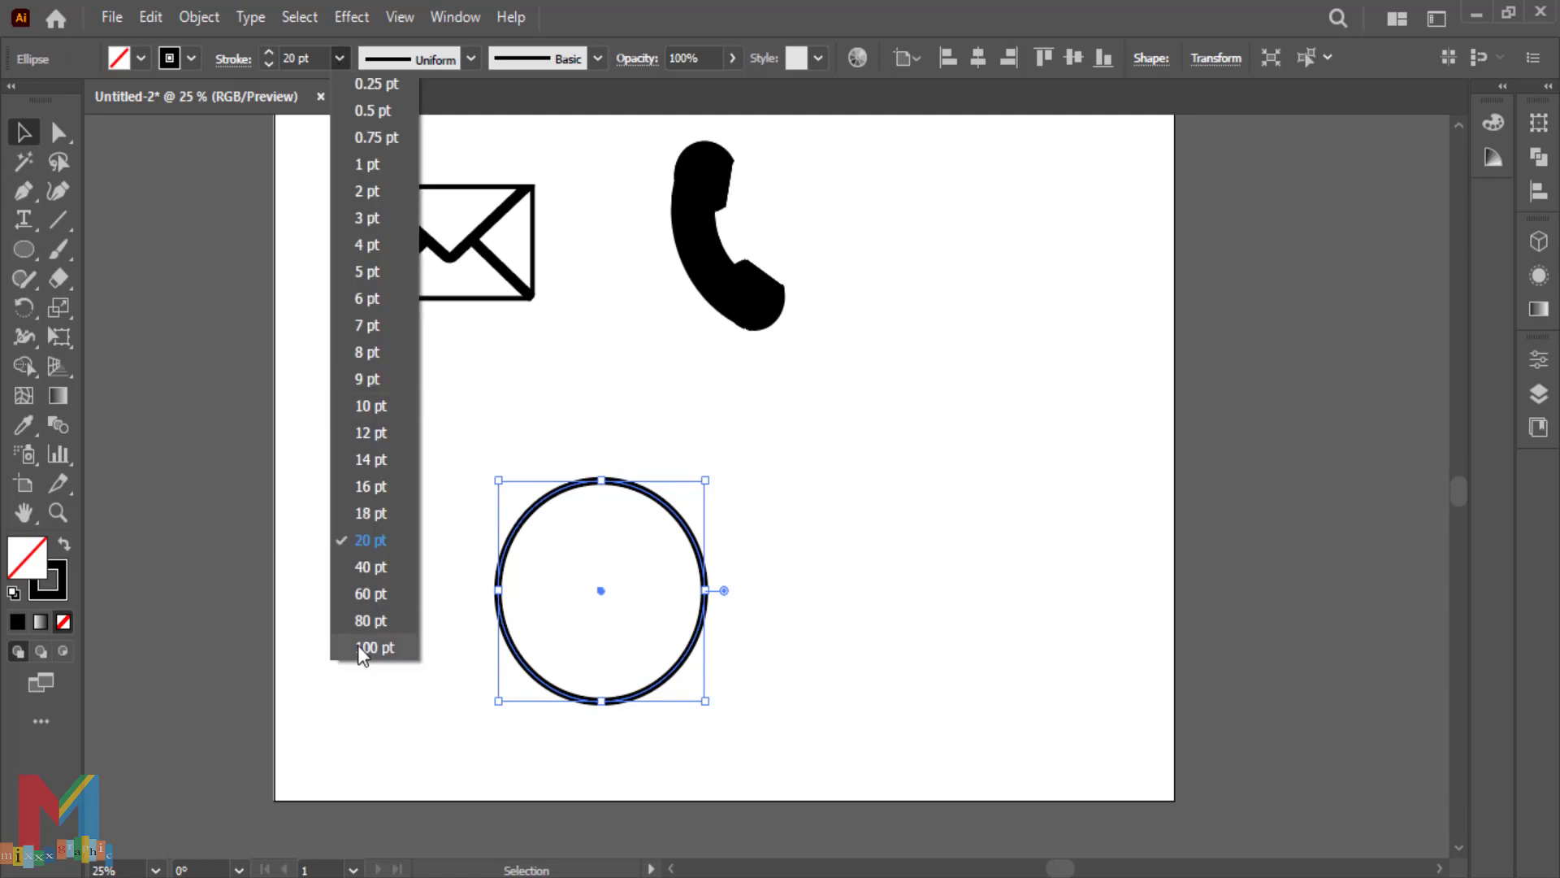
click(376, 647)
Set the ellipse's stroke weight to 60 pt and keep it selected
click(339, 59)
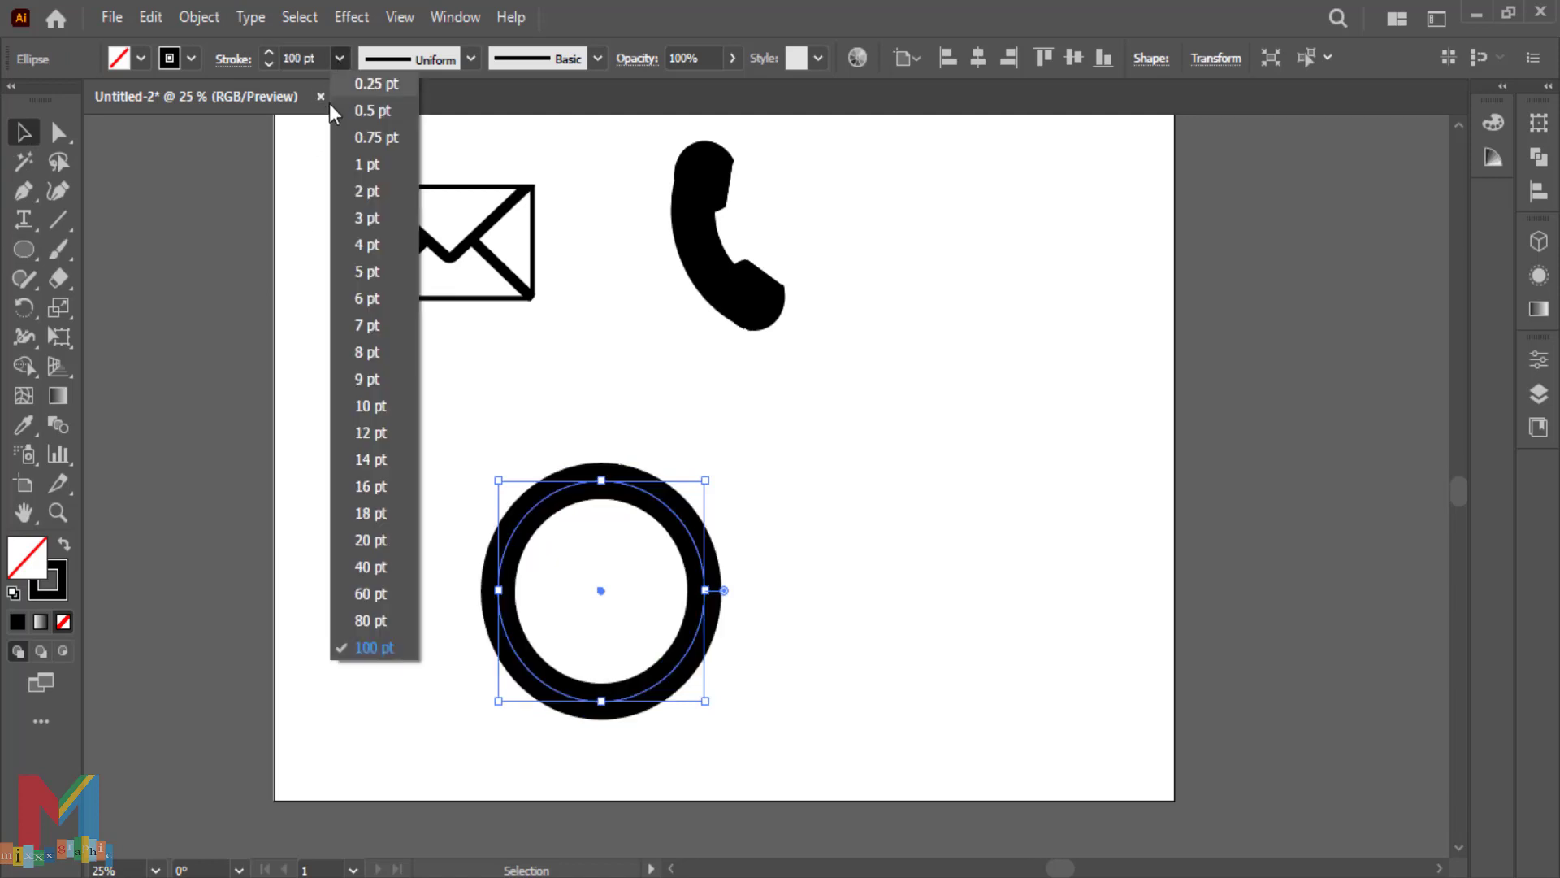
click(371, 607)
click(372, 594)
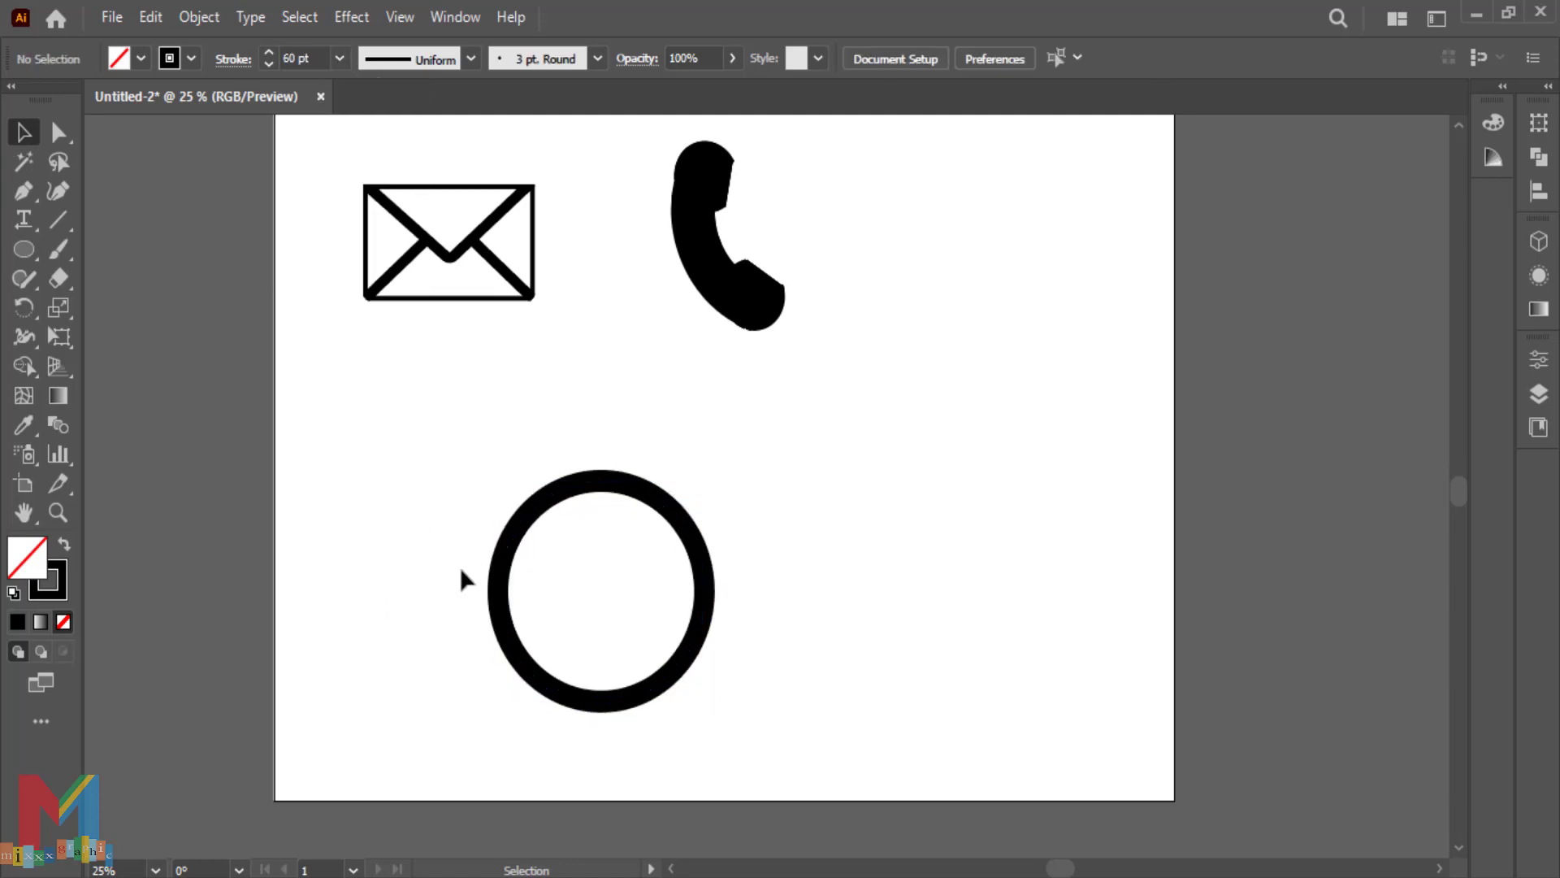
click(682, 540)
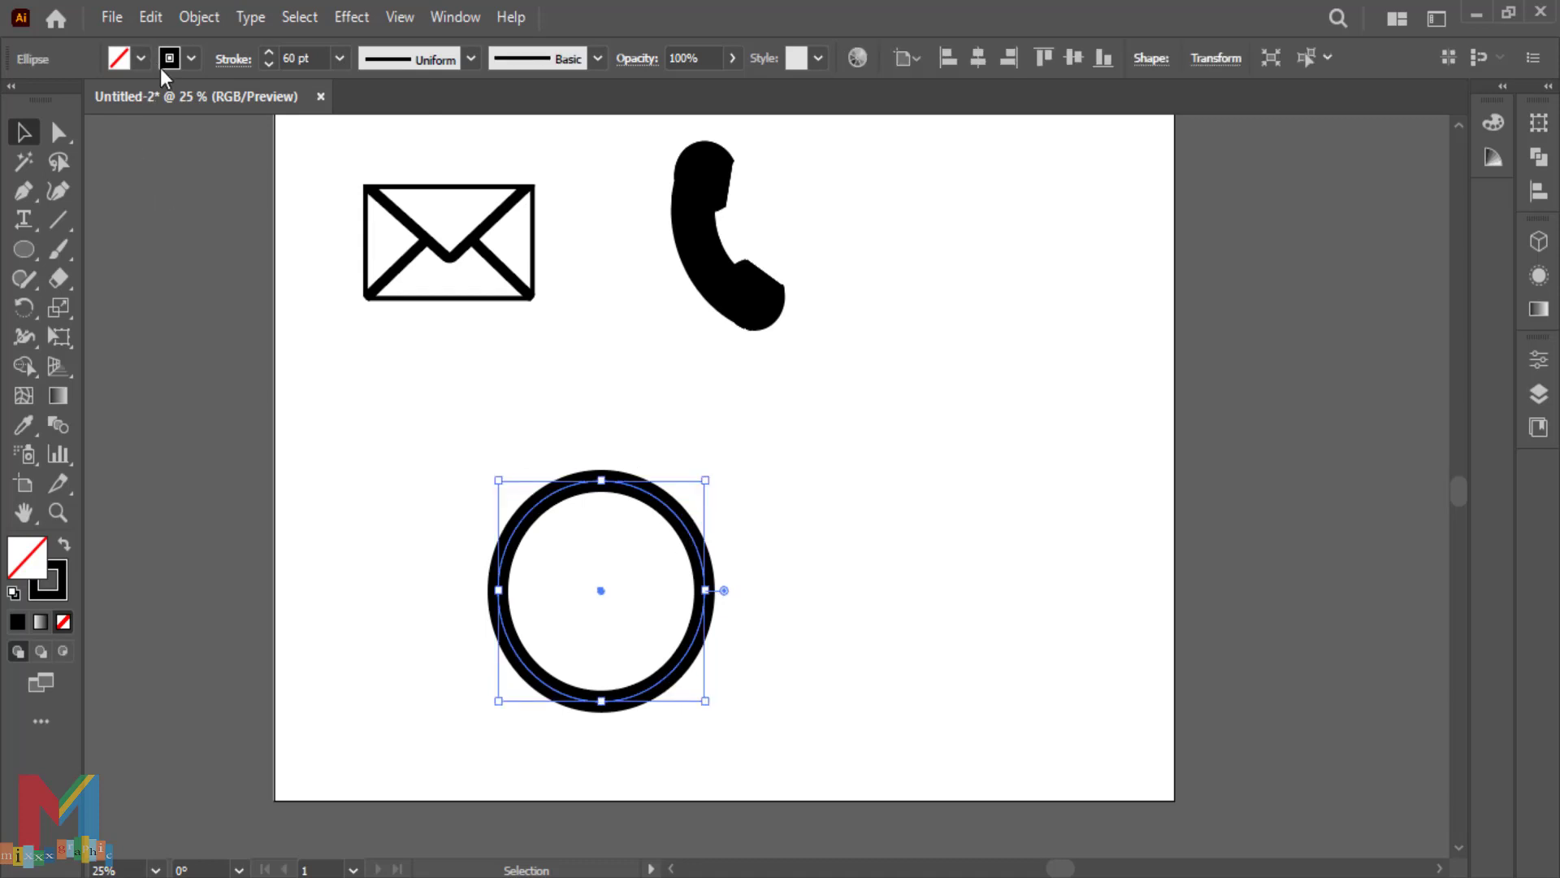
Copy the thick ring, paste it in place and shrink the copy around its centre into a second concentric ring
click(226, 61)
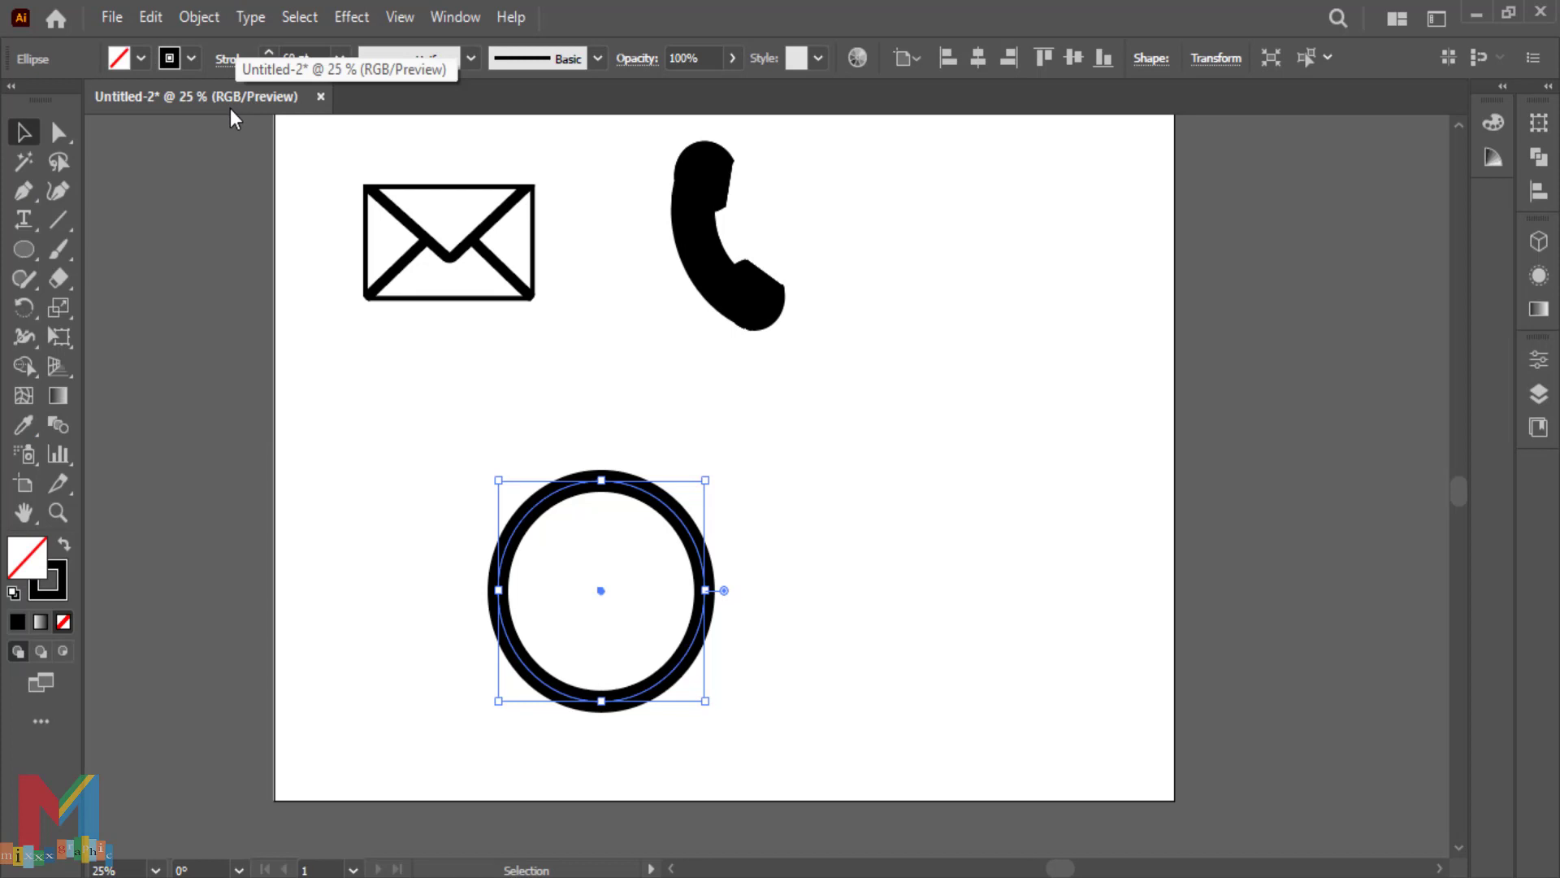
click(150, 17)
click(183, 134)
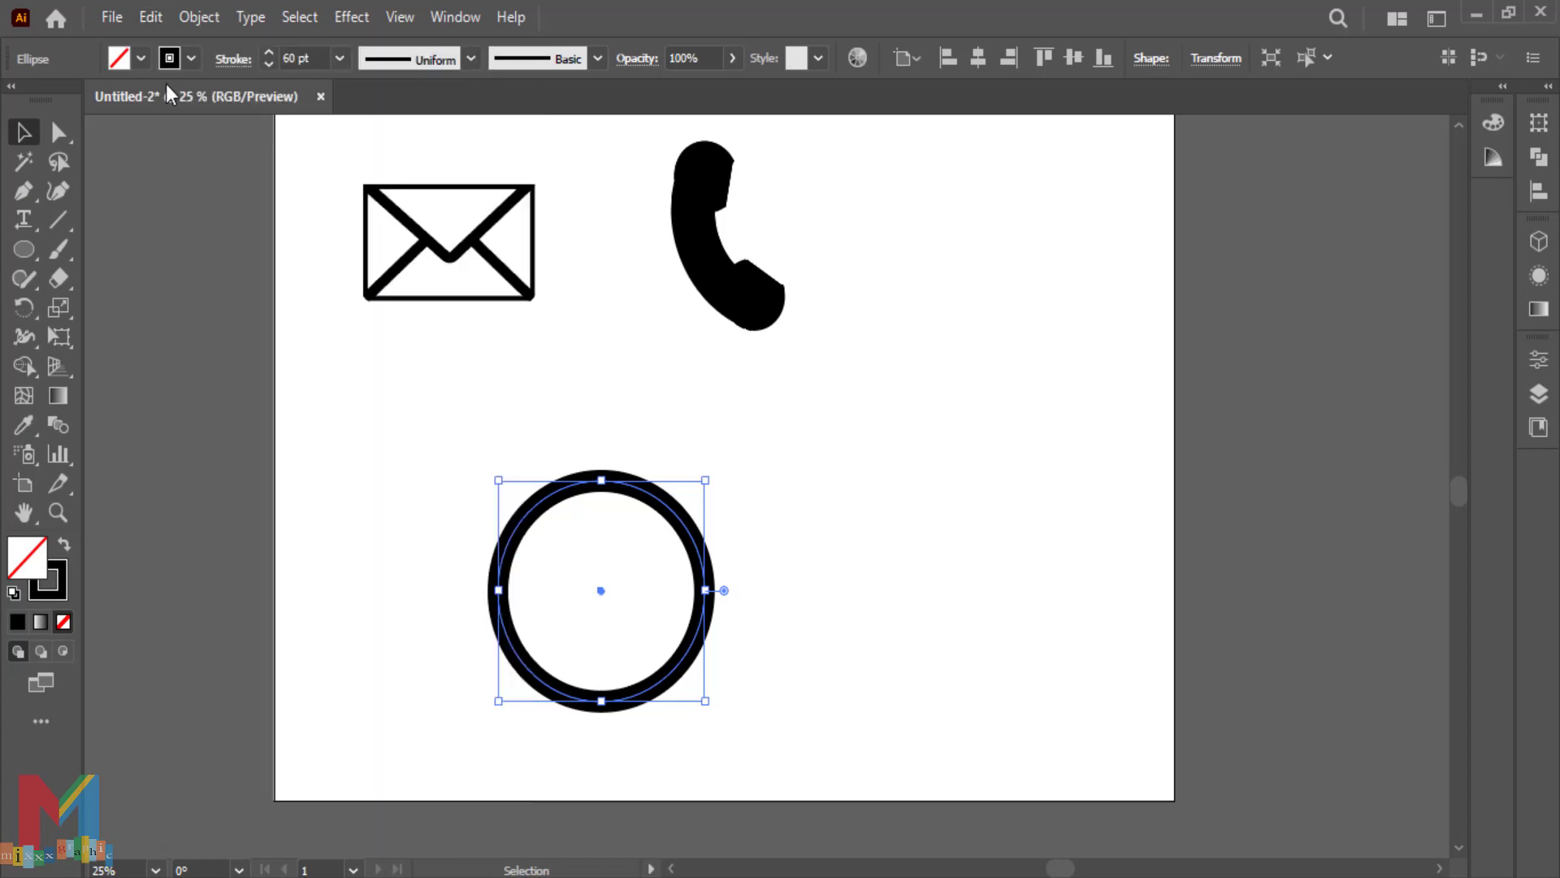
click(151, 17)
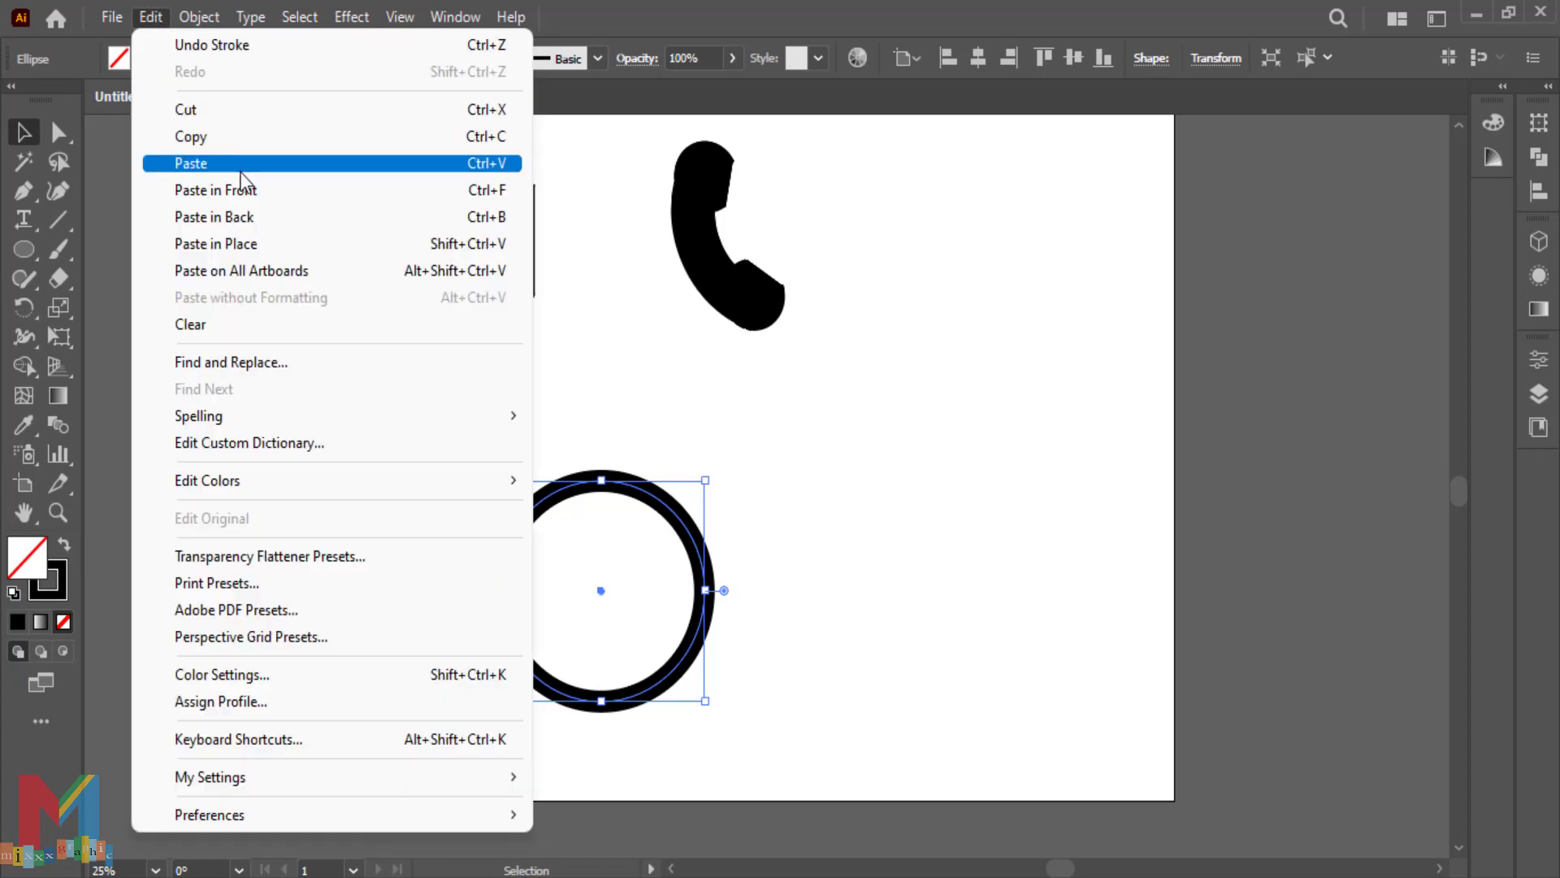
click(251, 242)
drag(708, 480, 672, 515)
Paste further copies of the inner ring in place, shrink them concentrically, and turn the smallest into a solid black dot without stroke
click(150, 17)
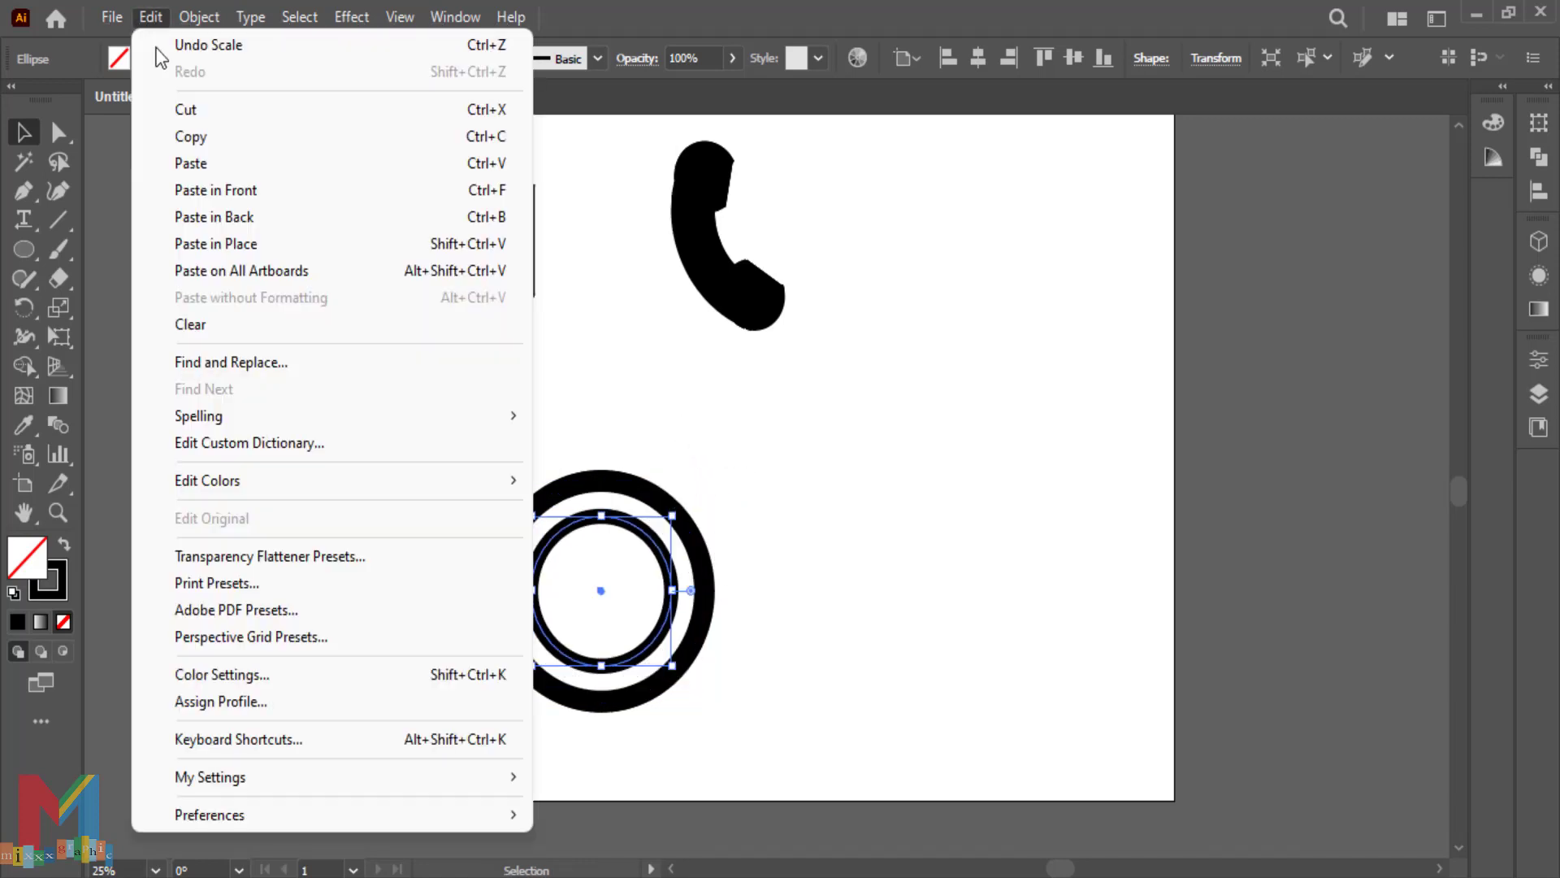
click(205, 138)
click(150, 16)
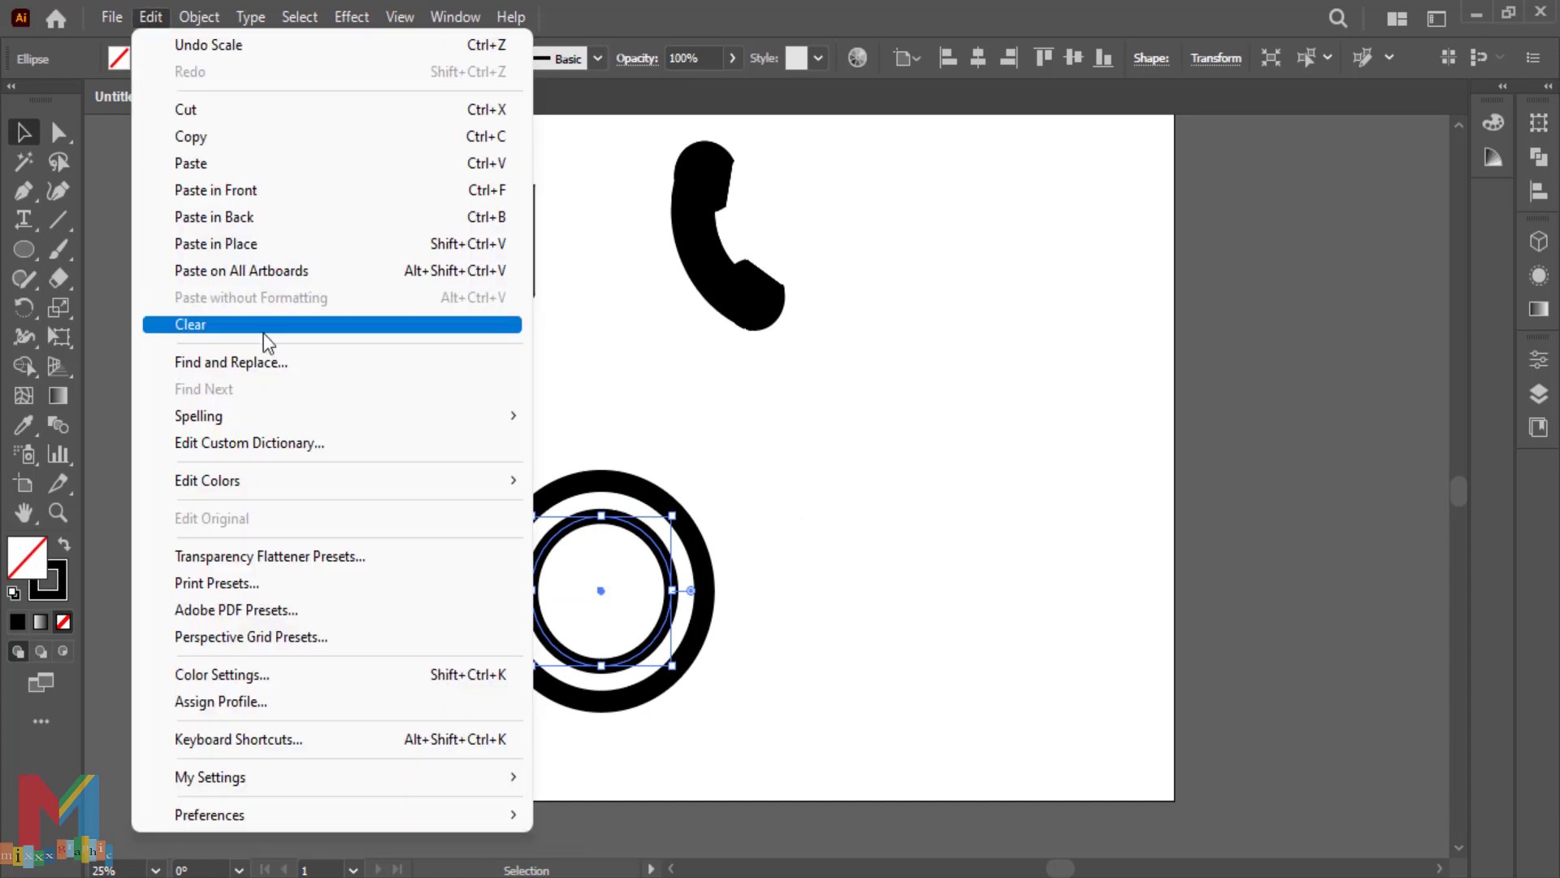
click(255, 244)
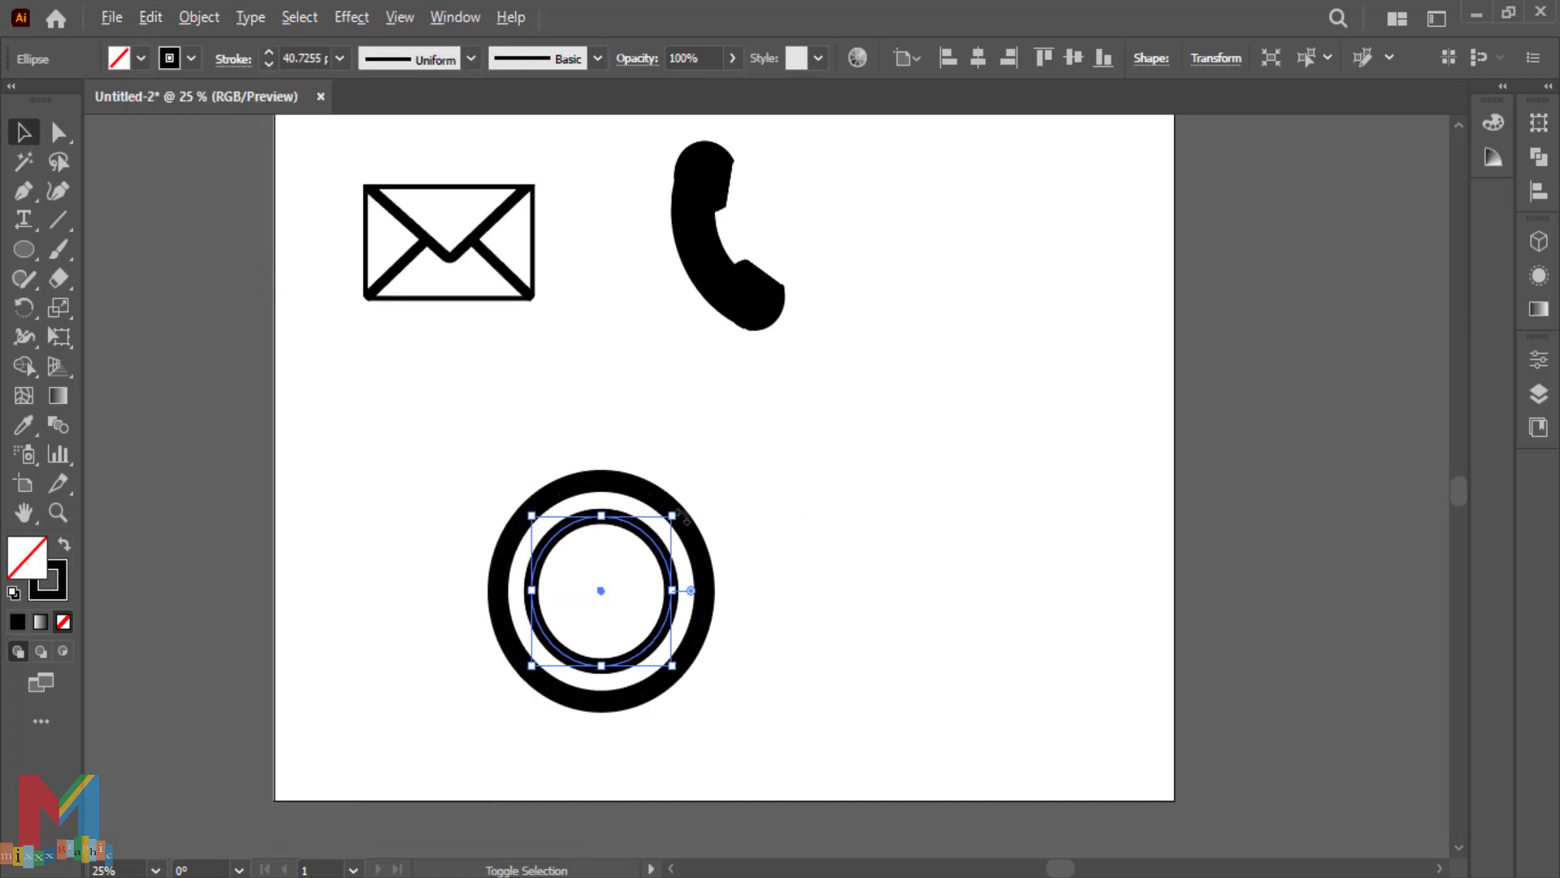
drag(672, 515, 624, 575)
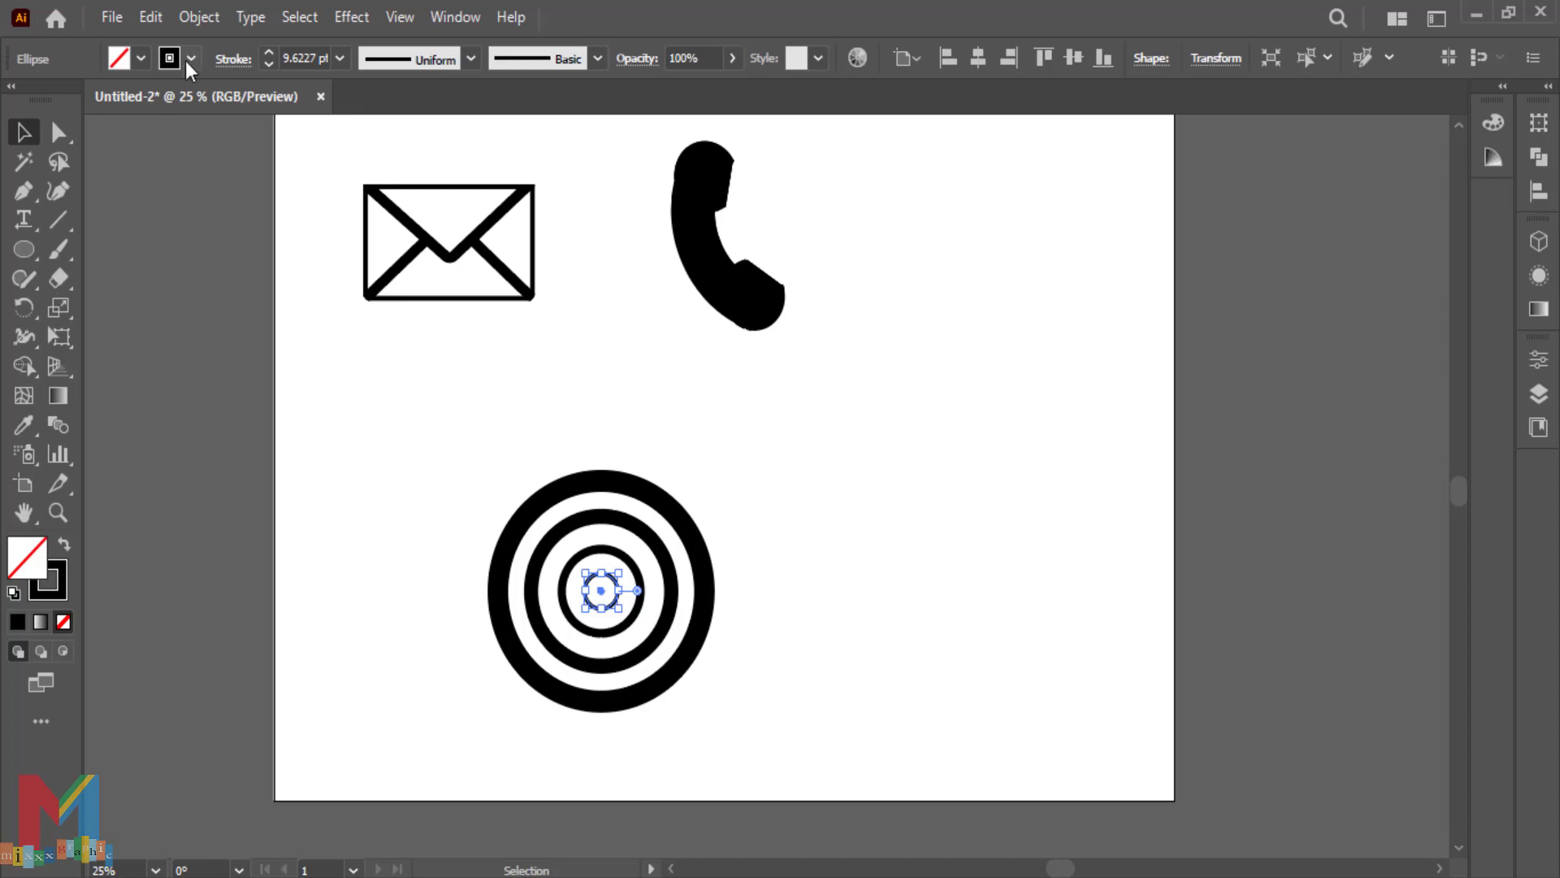
click(65, 539)
click(179, 569)
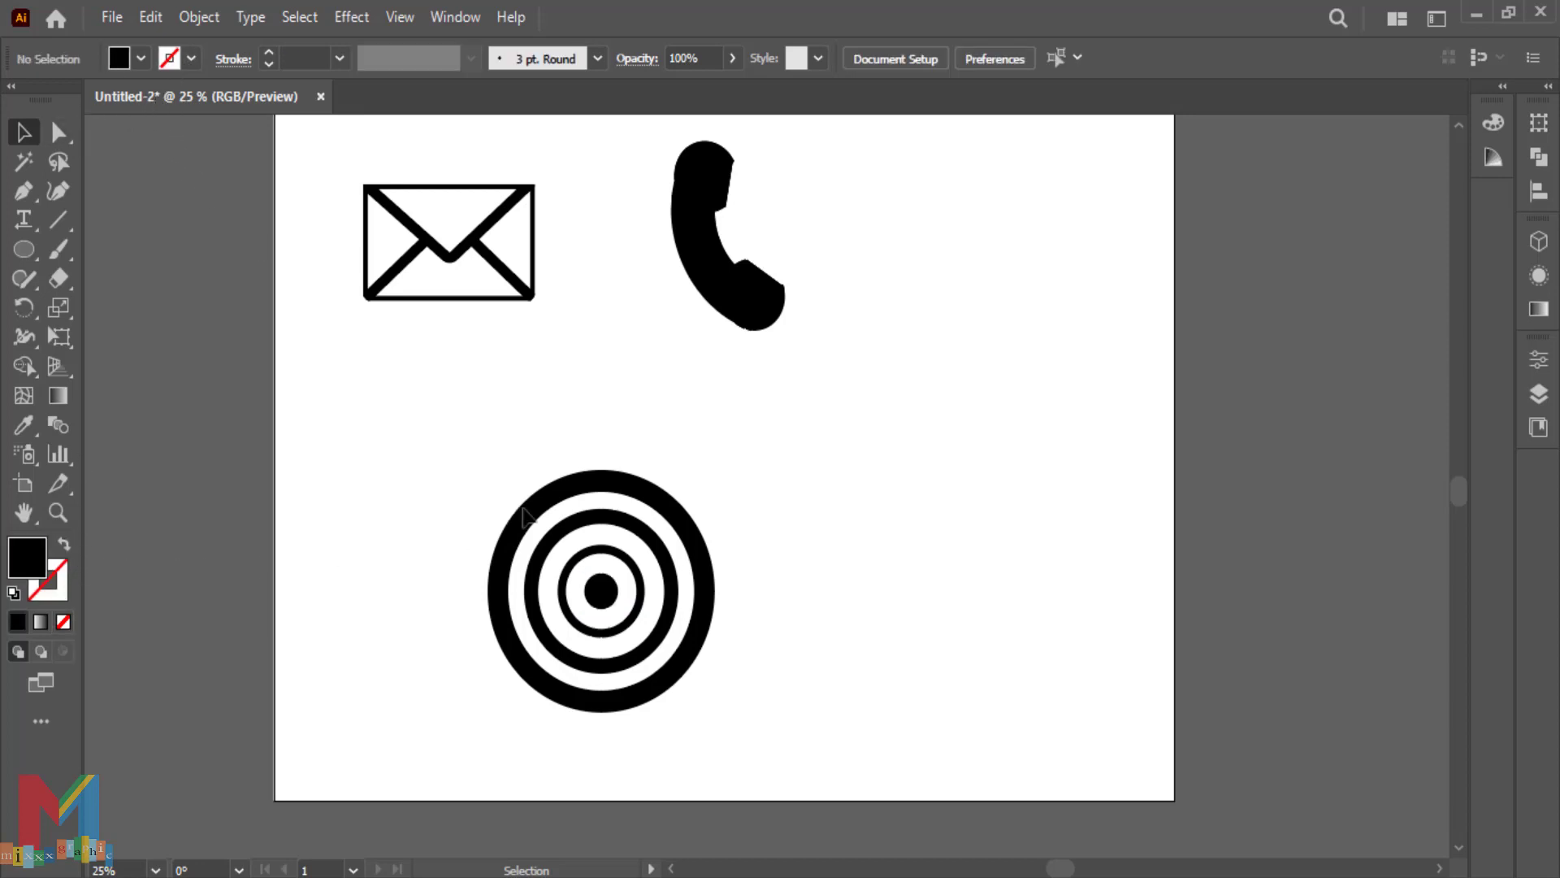
Show the rulers and place a vertical and a horizontal guide crossing at the centre of the concentric rings
key(ctrl+r)
drag(99, 513, 603, 606)
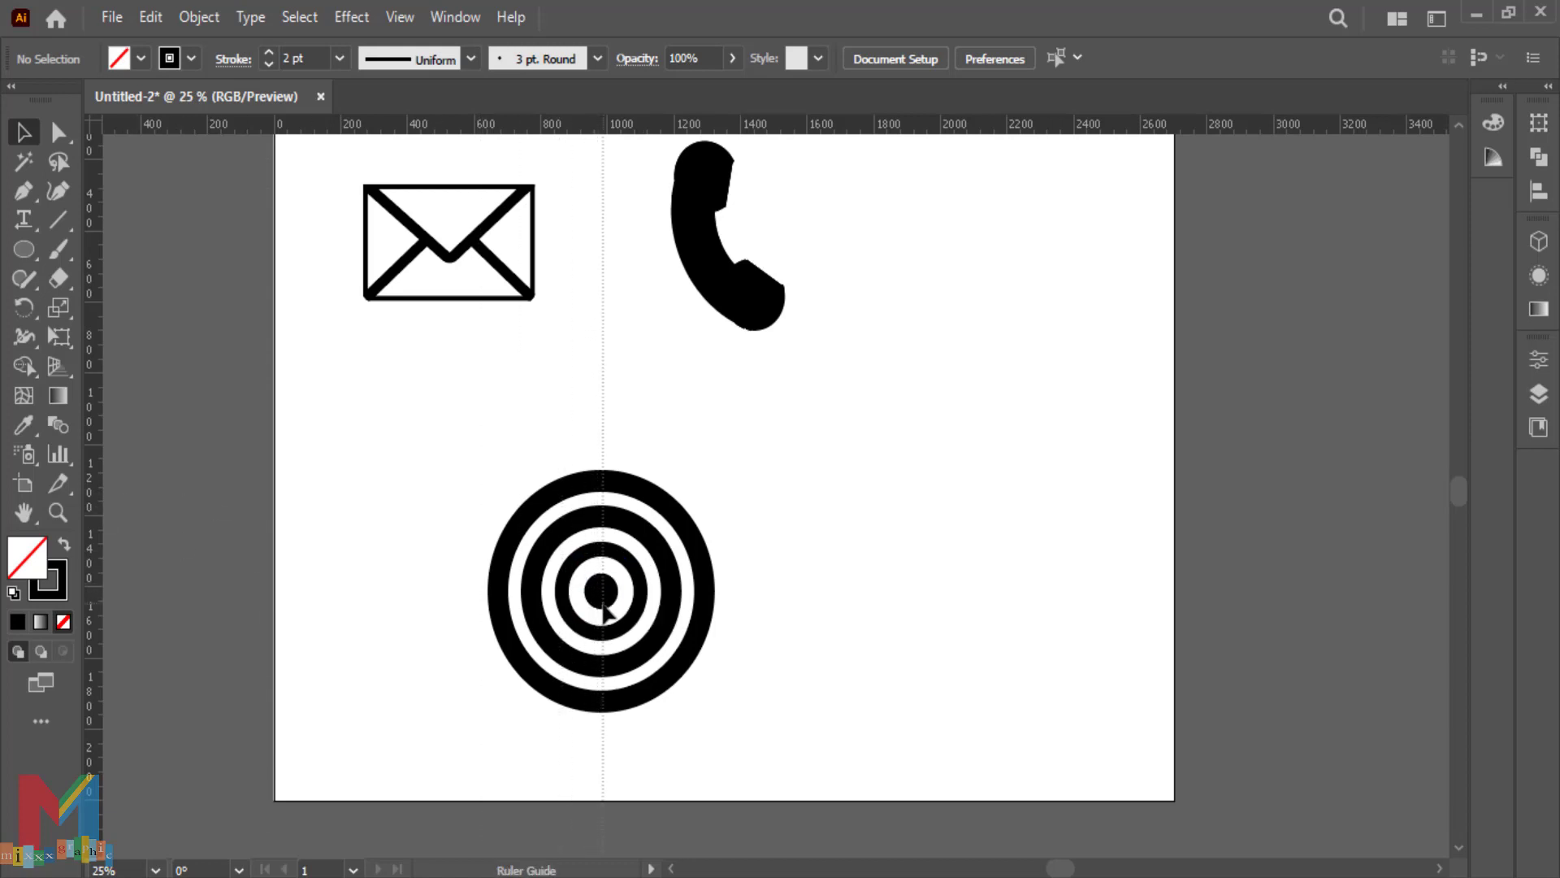
drag(659, 126, 637, 595)
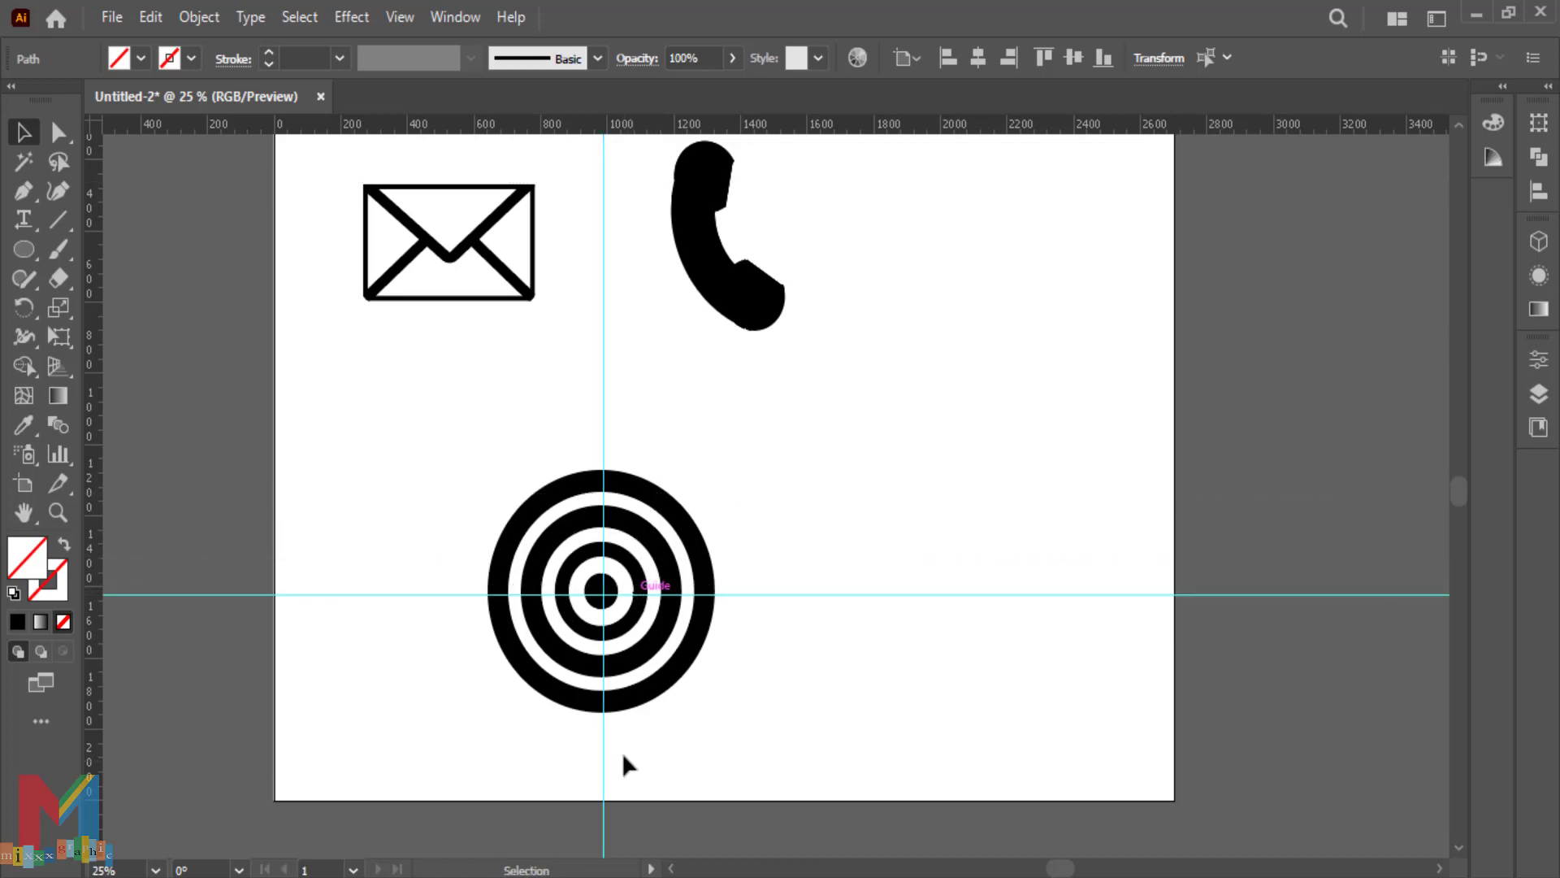
drag(602, 794, 626, 782)
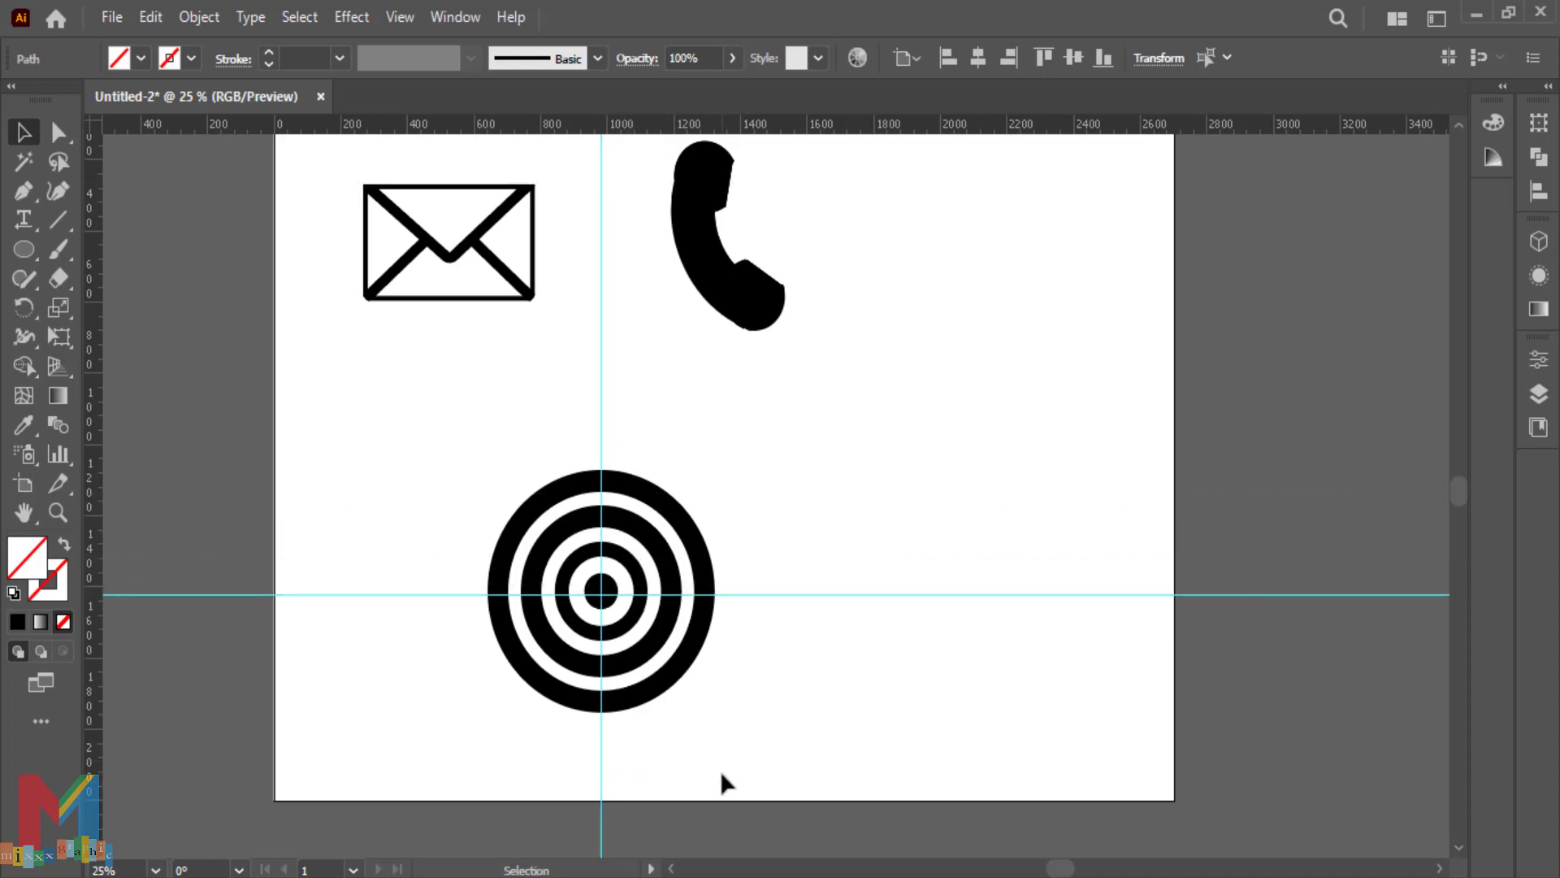
click(747, 737)
drag(746, 594, 745, 591)
click(808, 660)
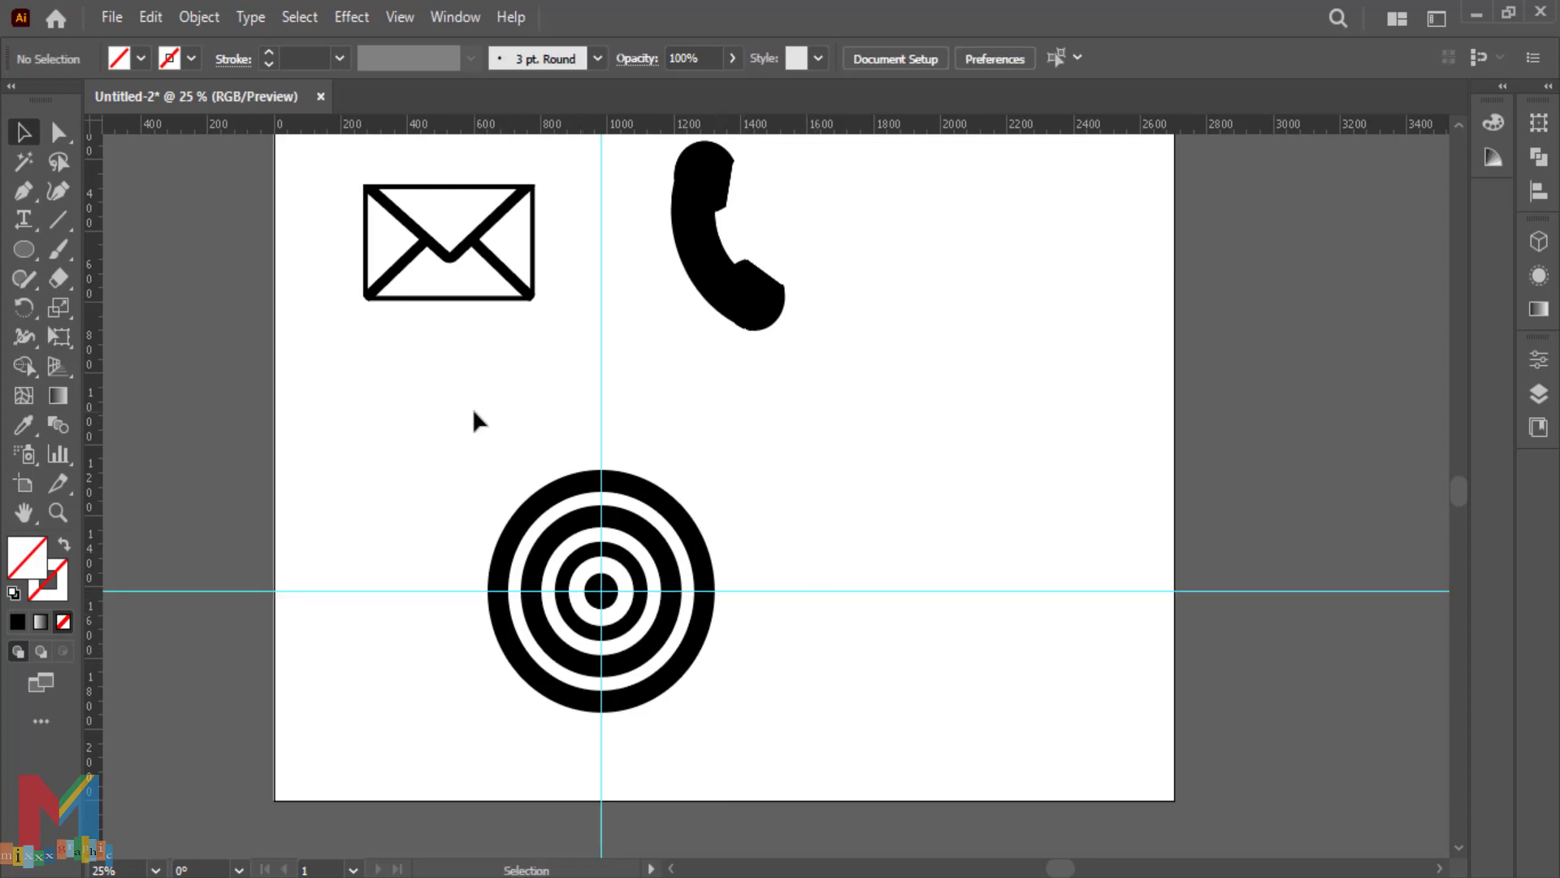
Draw two crossing diagonal lines through the rings' centre, the first about 1335 px long and the second about 1131 px
click(61, 220)
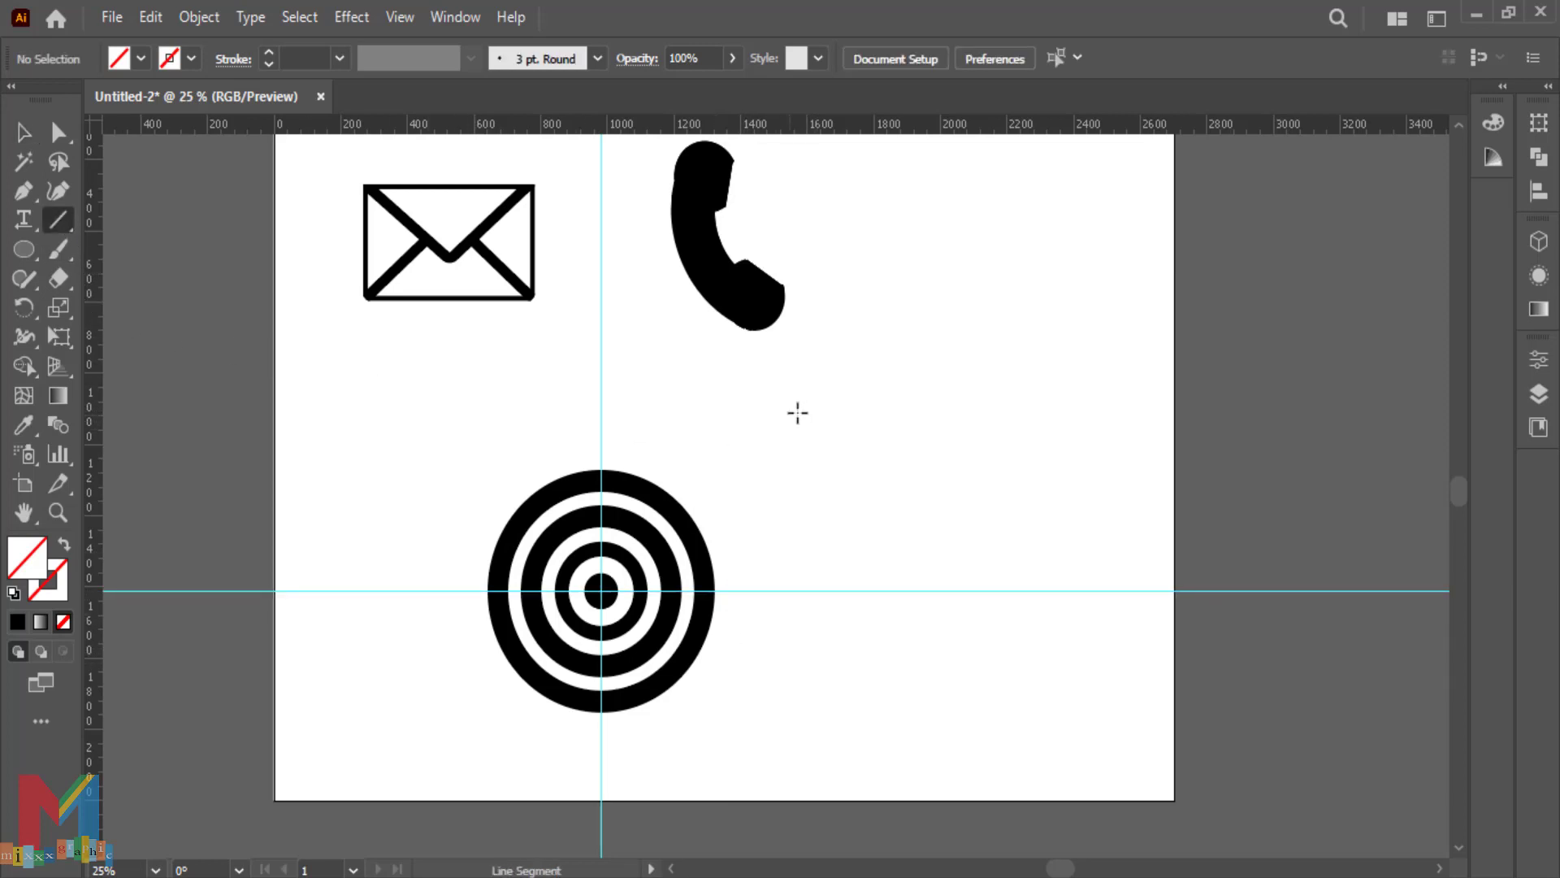
drag(764, 436, 431, 753)
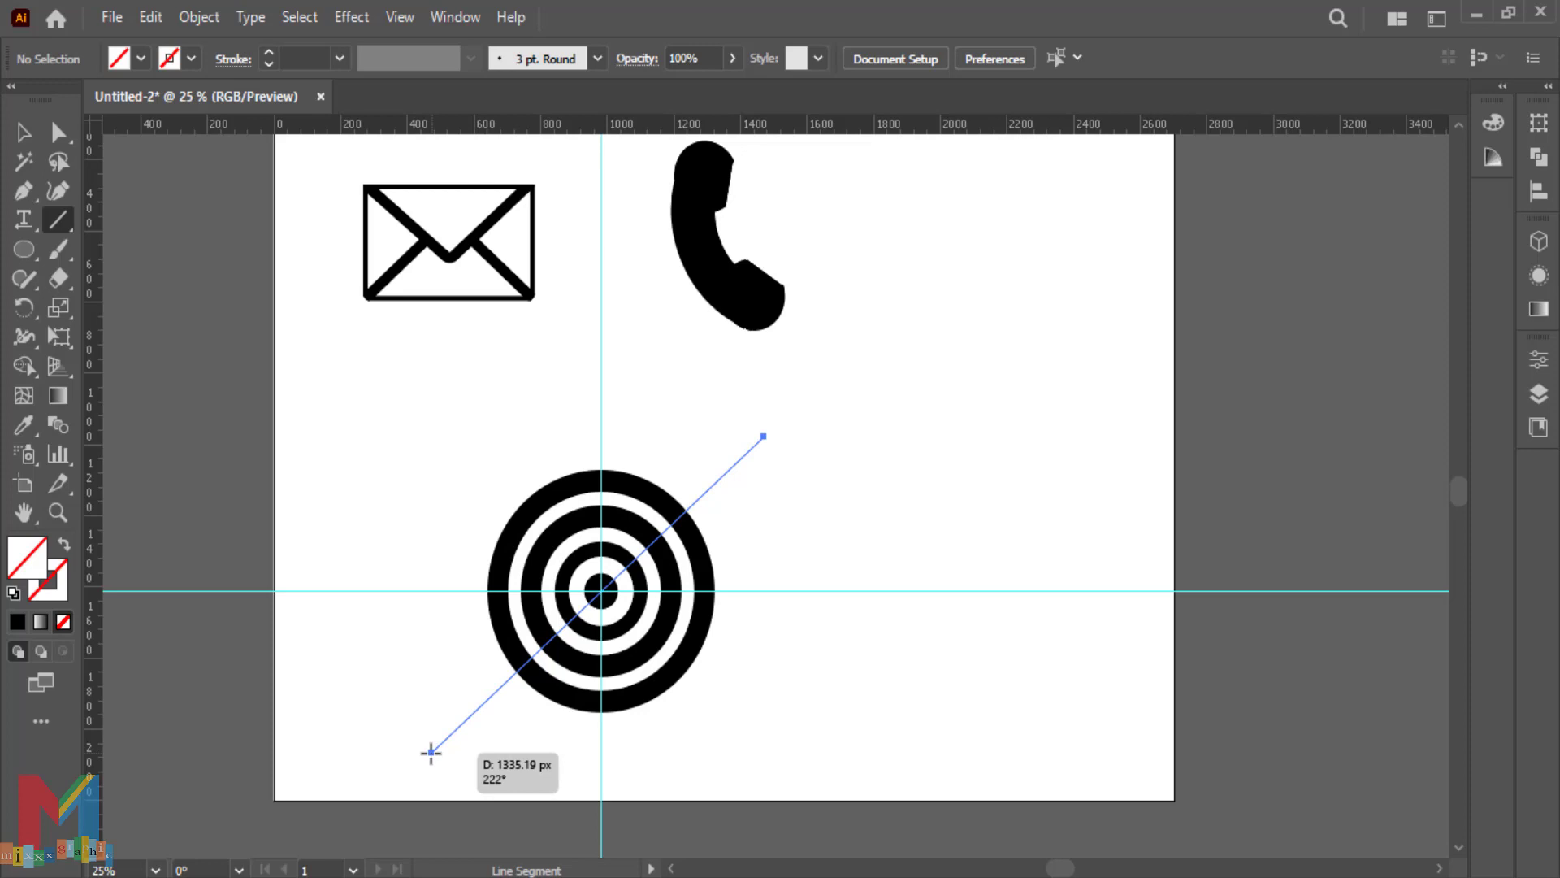
drag(430, 752, 430, 753)
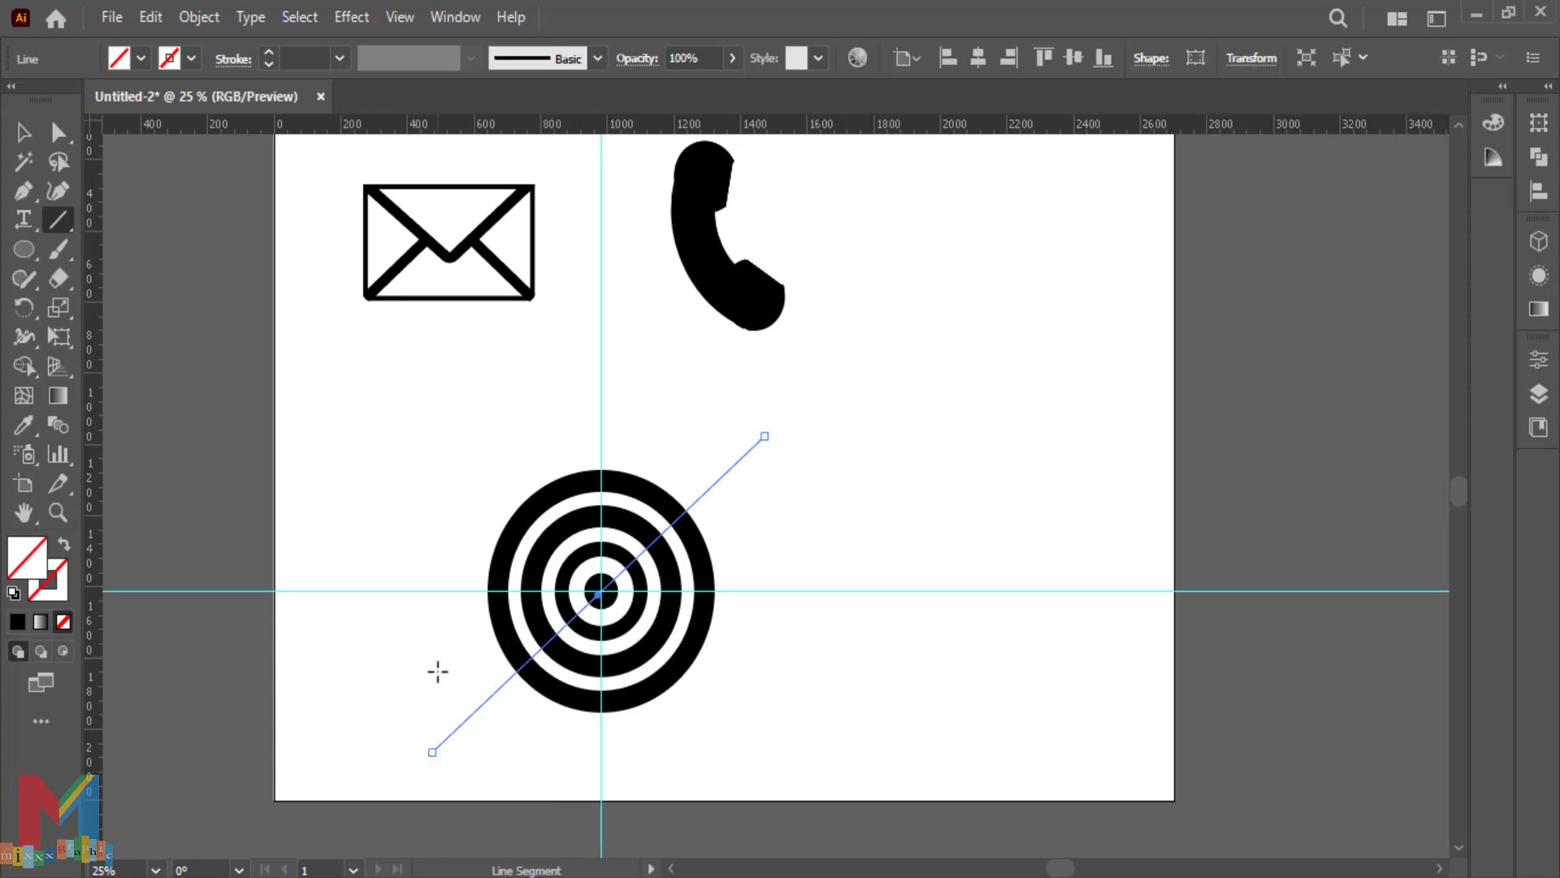
drag(457, 468, 744, 713)
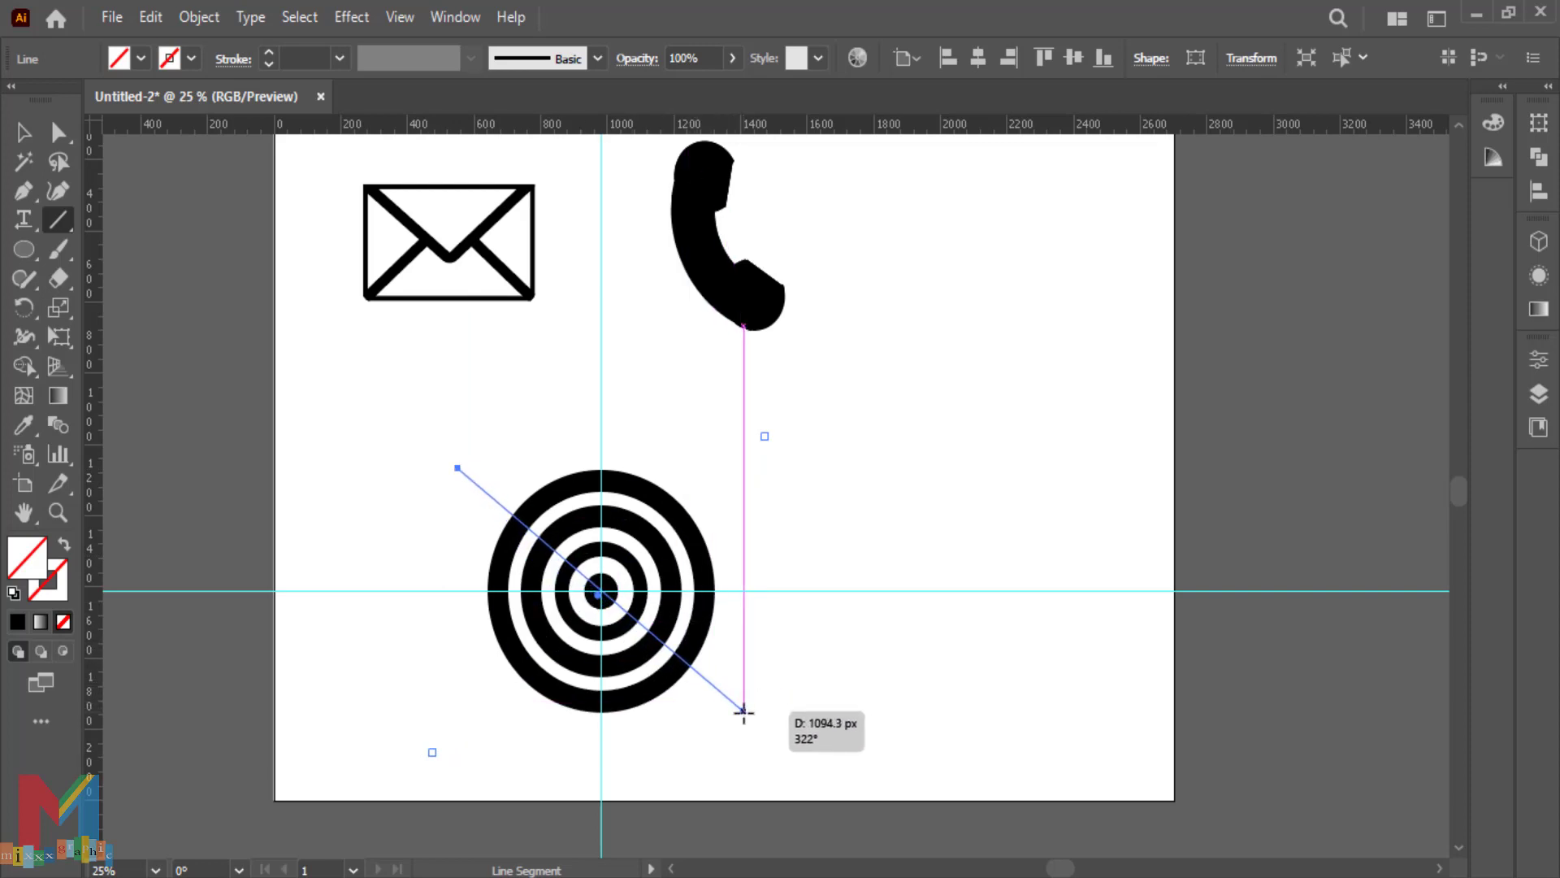
drag(744, 713, 755, 721)
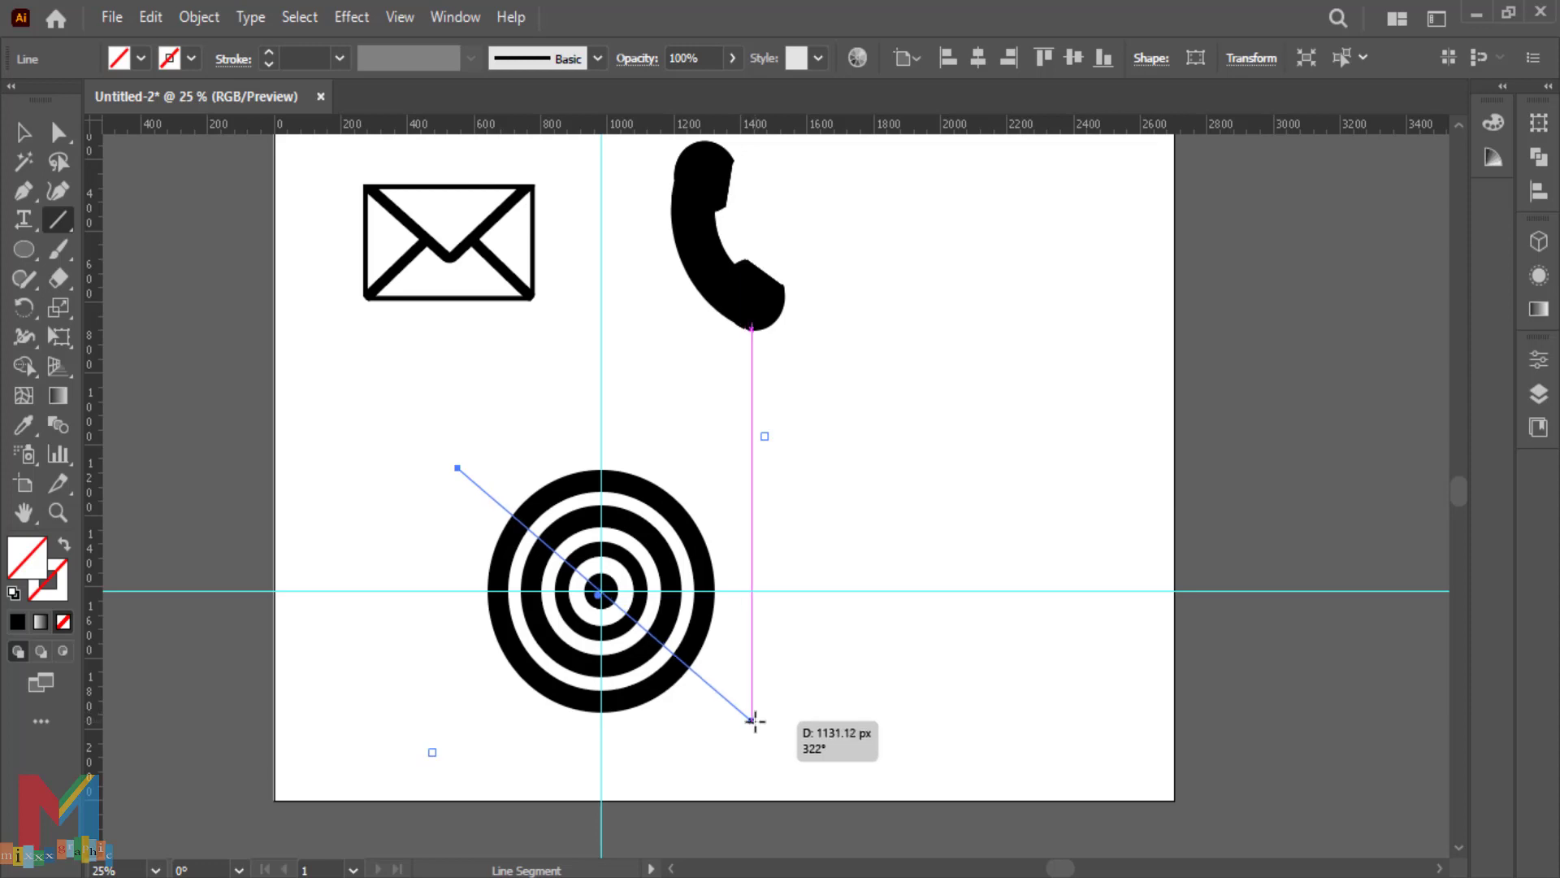
drag(755, 721, 755, 721)
key(v)
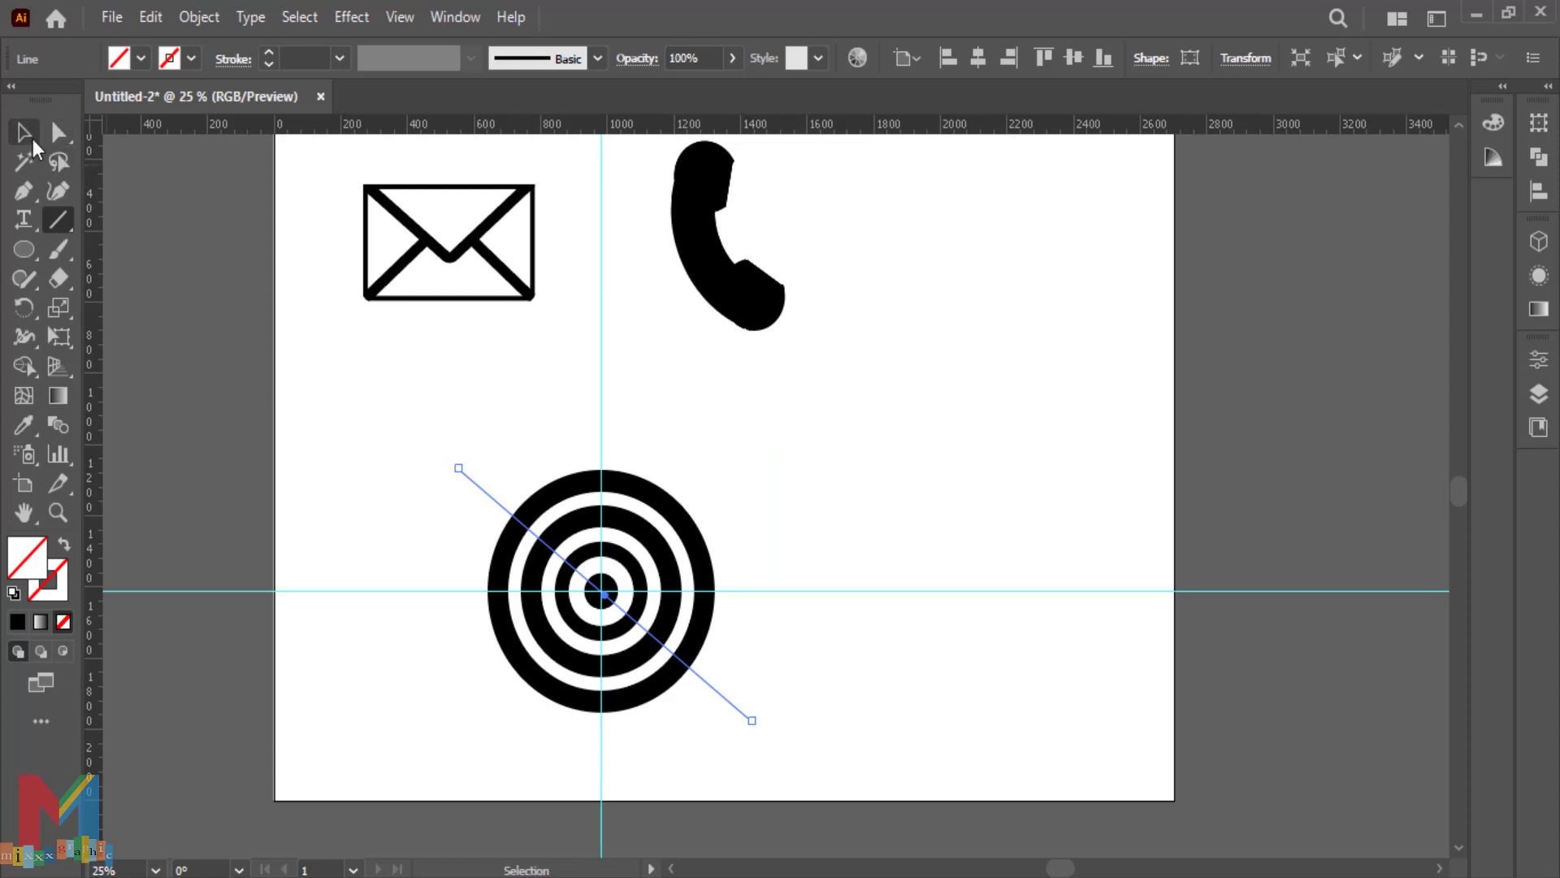
Select the rings together with both diagonal lines and expand them
drag(803, 453, 436, 734)
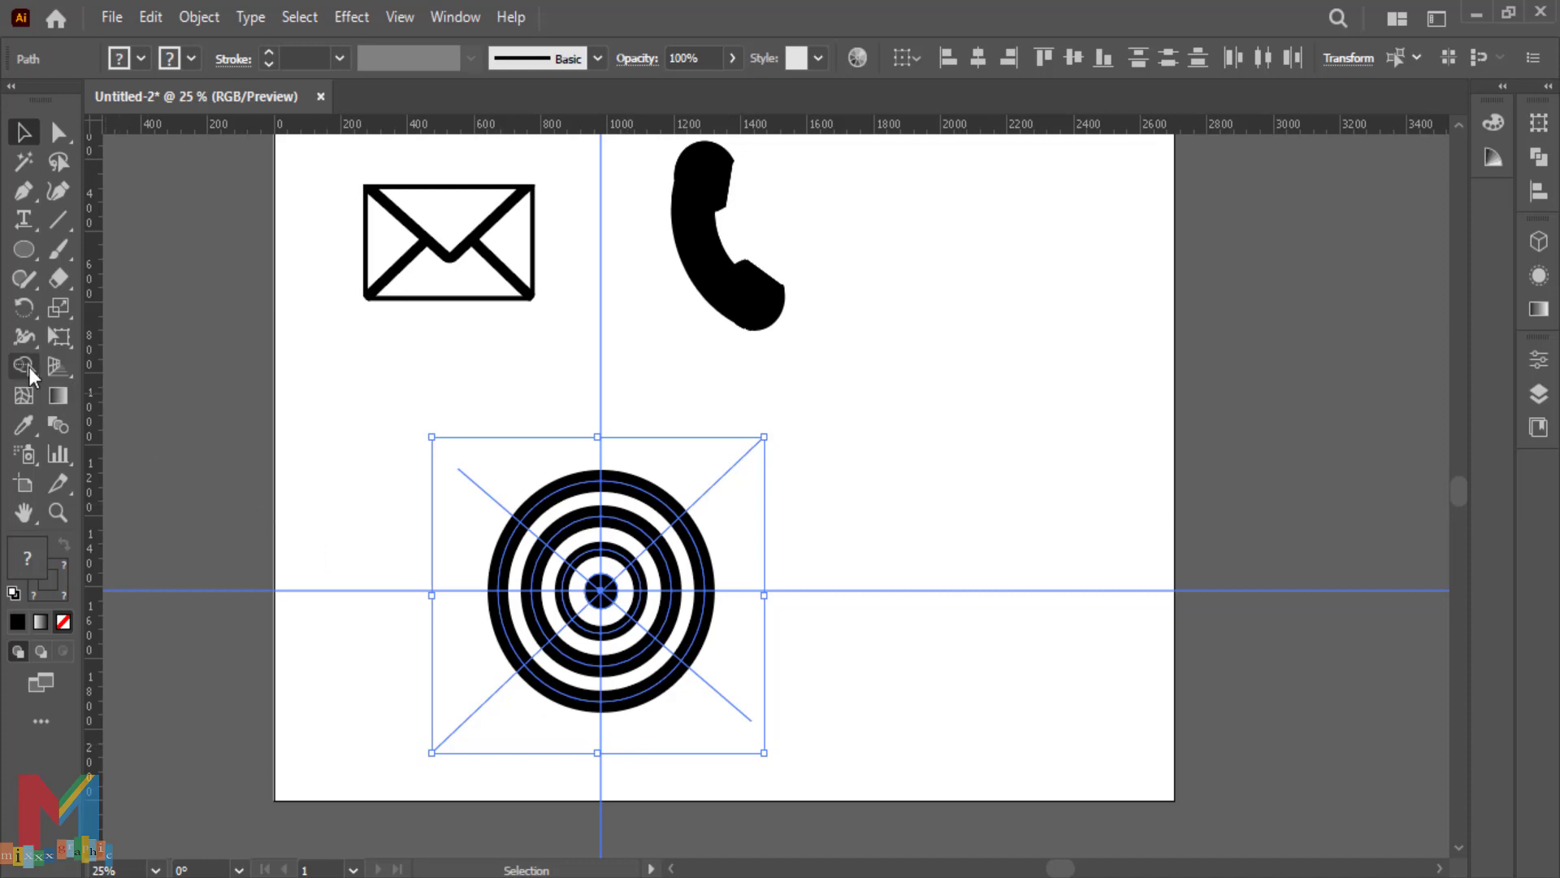
click(198, 18)
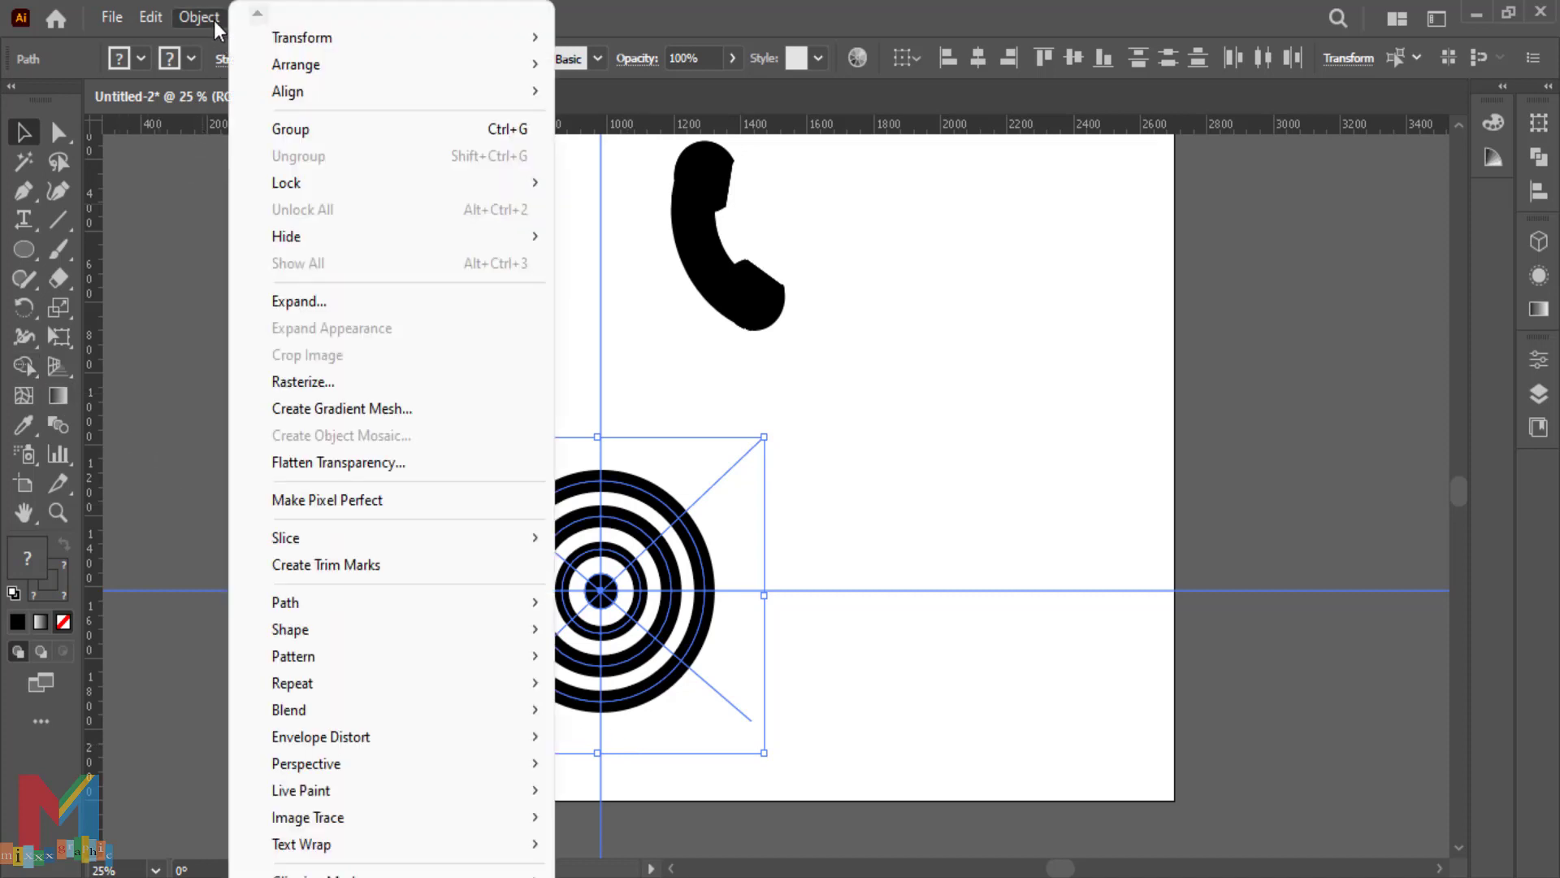
click(312, 303)
click(755, 585)
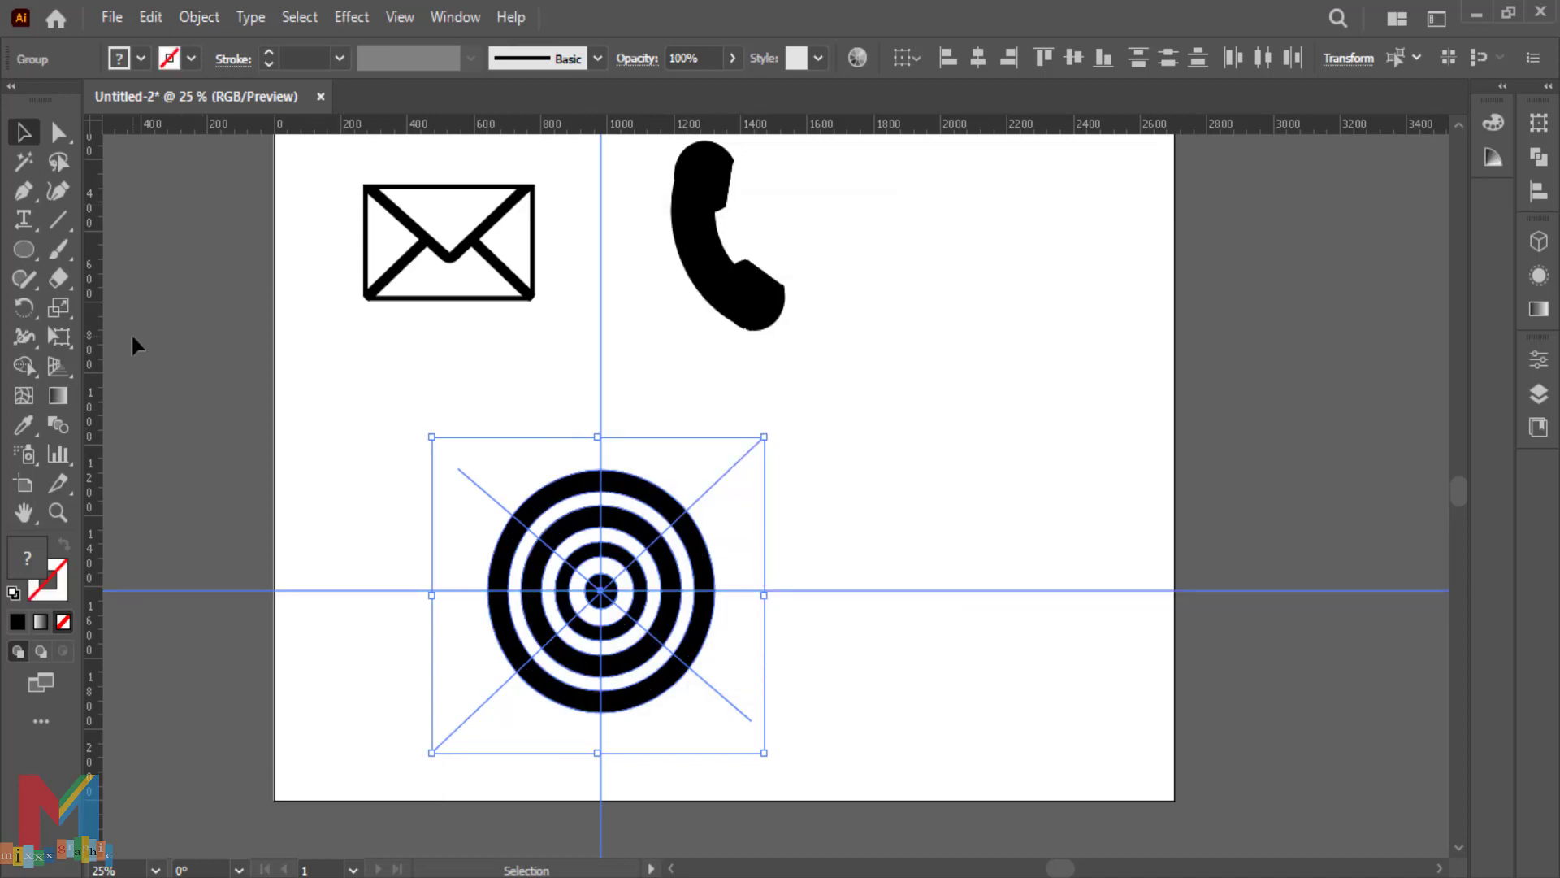
Remove the side and lower ring sections and the leftover line pieces with Shape Builder, keeping only the upper wedge of arcs
click(24, 365)
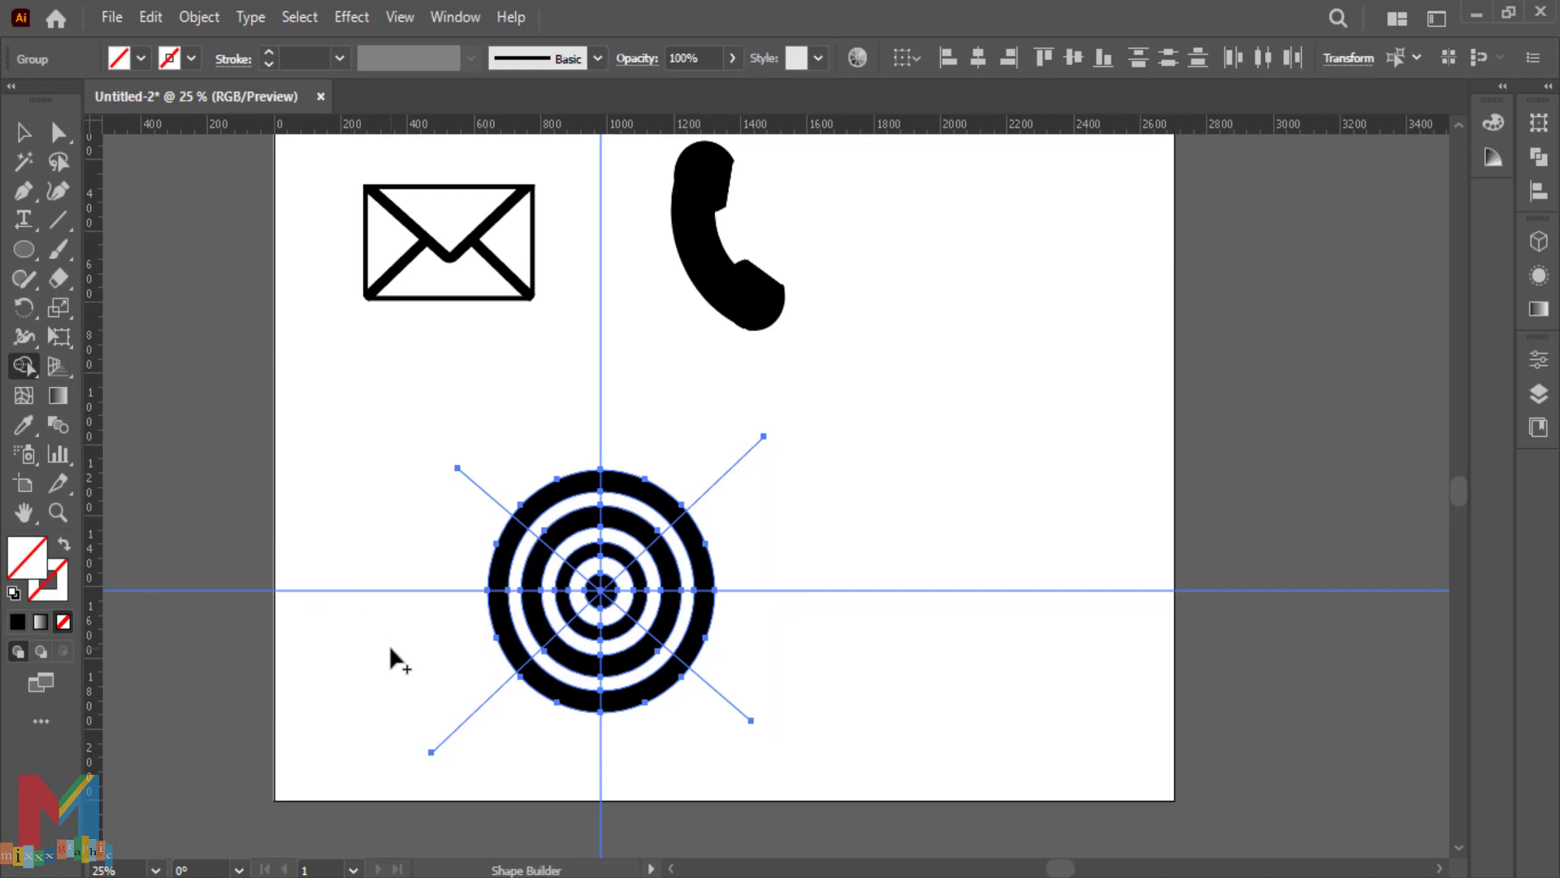
drag(408, 665, 715, 686)
drag(442, 644, 729, 627)
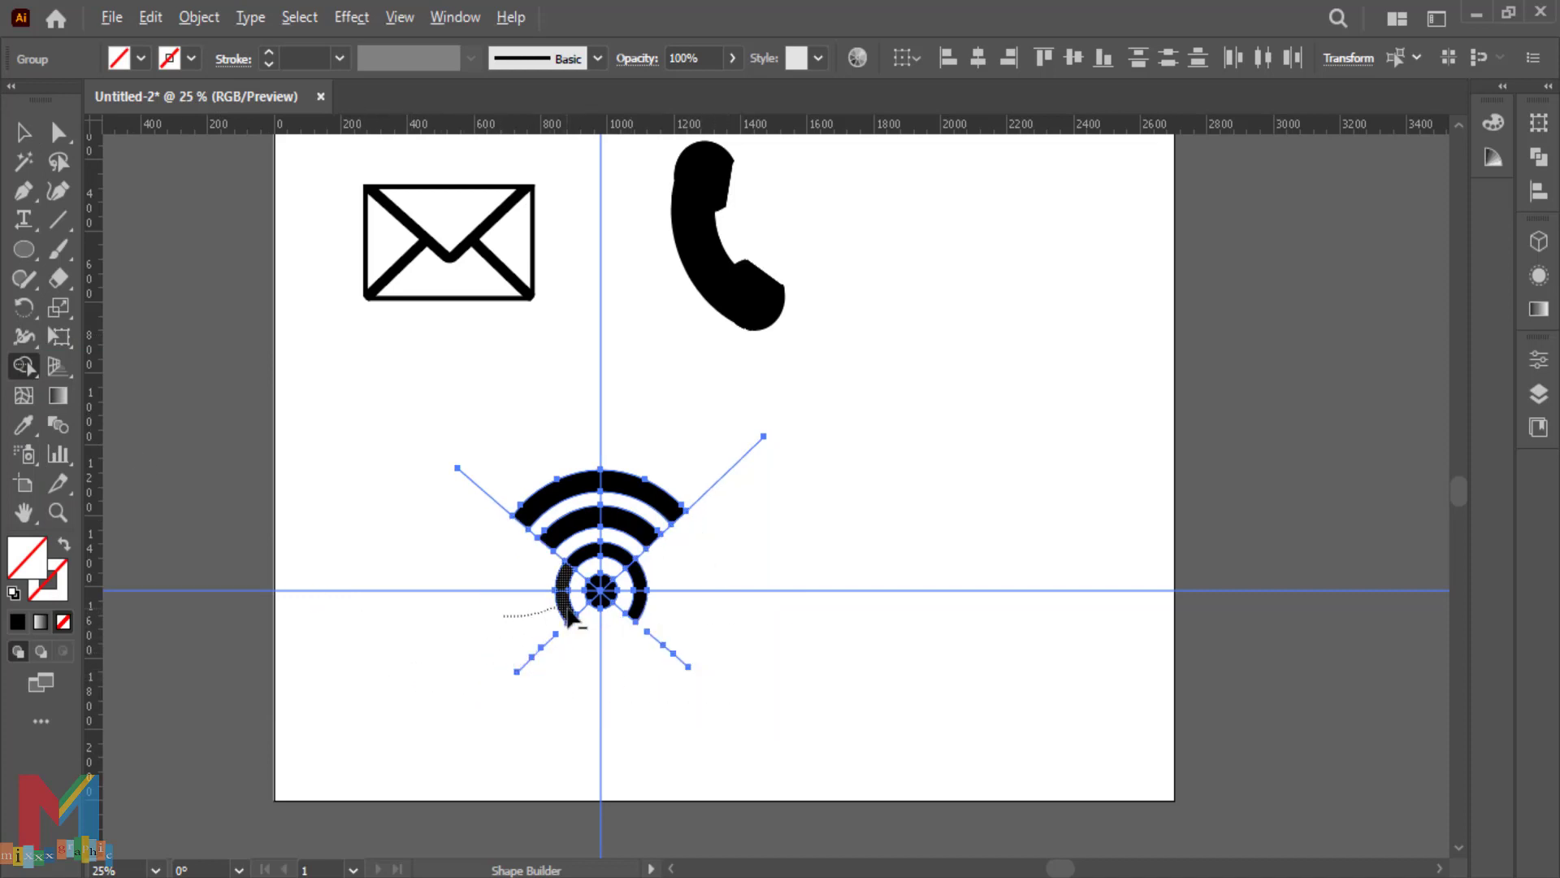
drag(568, 610, 573, 613)
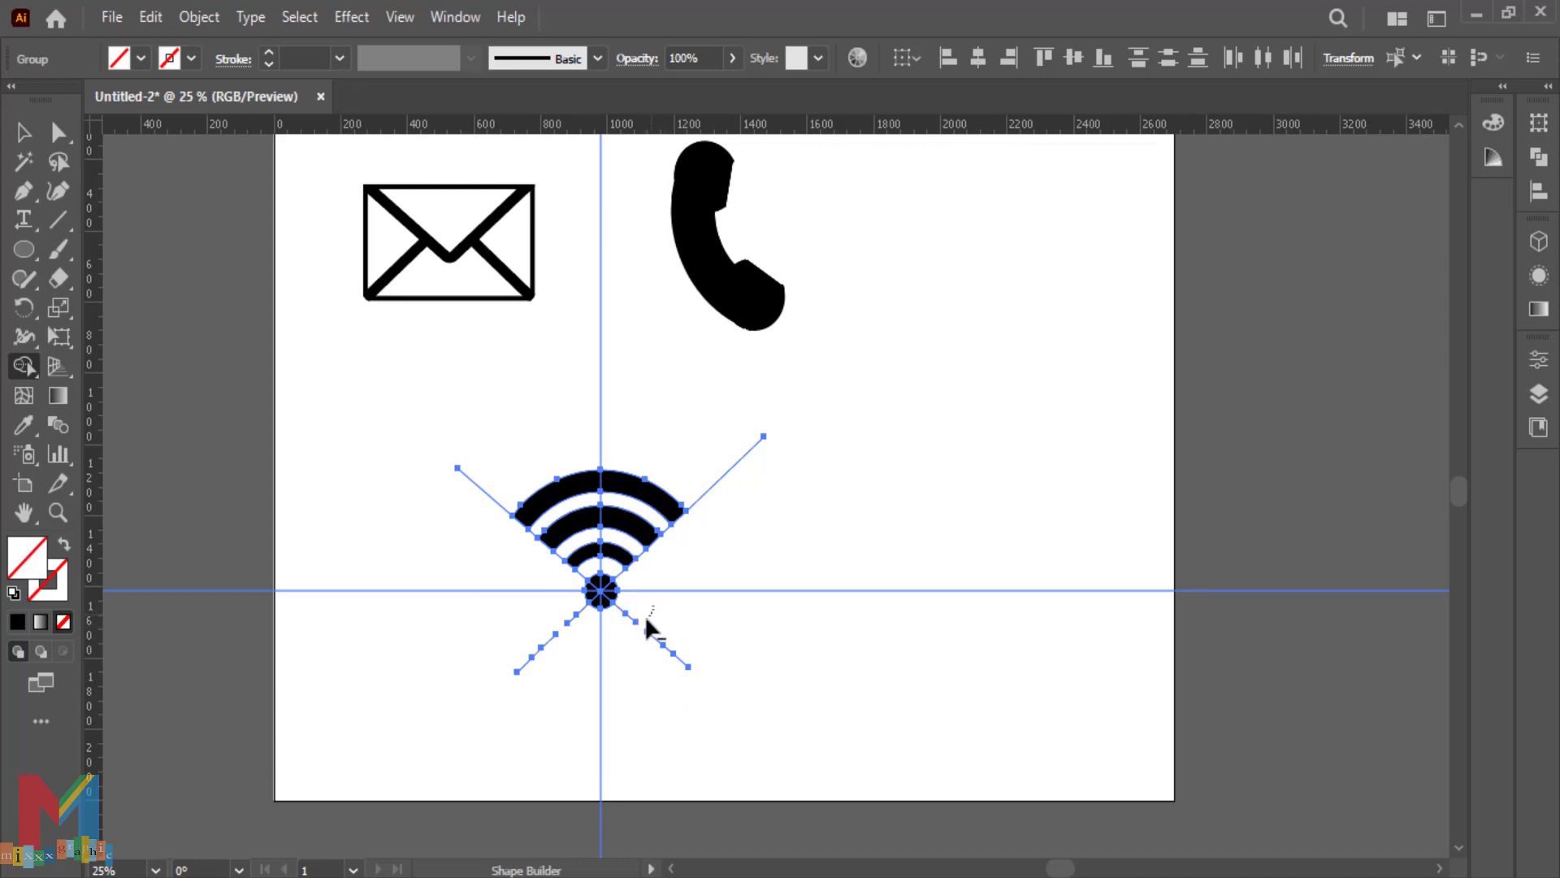
mouse_move(680, 651)
mouse_down()
mouse_move(605, 595)
mouse_move(620, 606)
mouse_move(596, 595)
mouse_move(579, 623)
mouse_up()
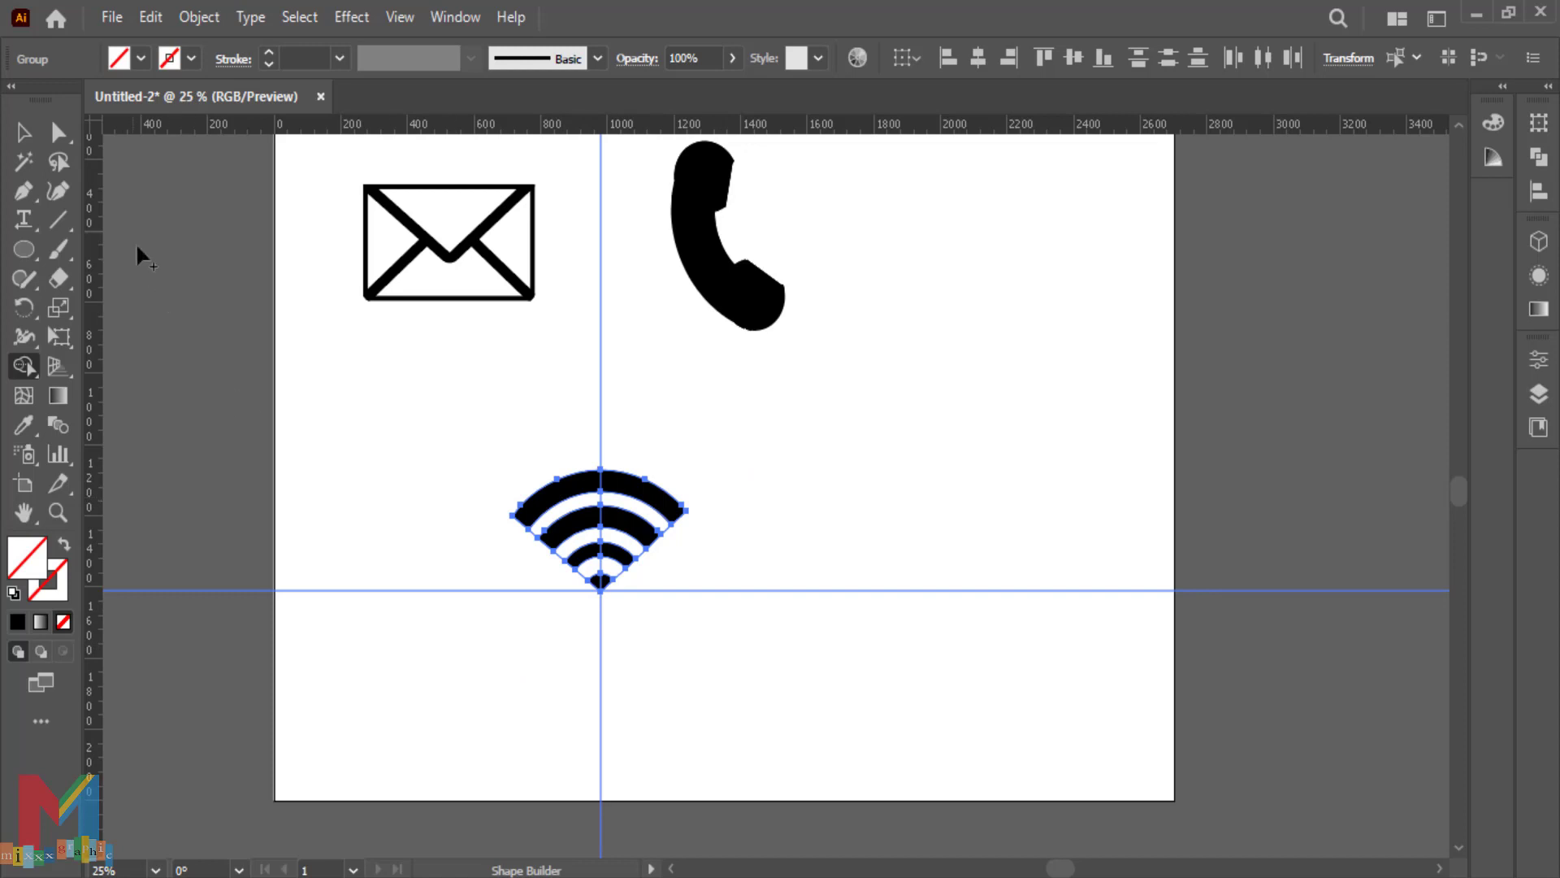
Move the vertical guide off the artboard's left edge and the horizontal guide below its bottom edge
click(23, 134)
click(629, 319)
drag(600, 329, 162, 371)
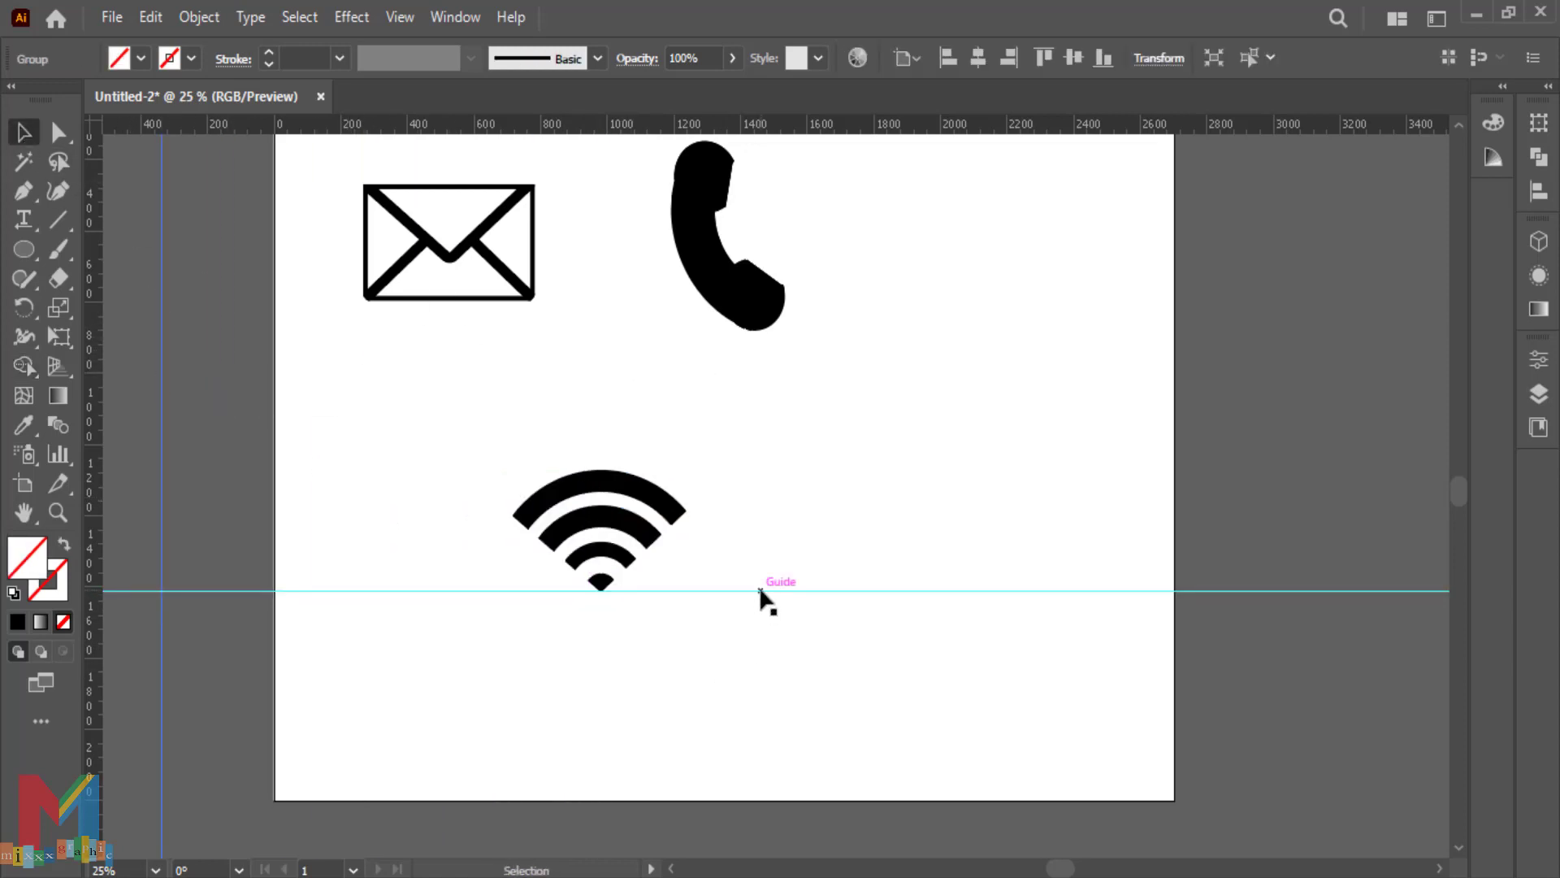
drag(762, 592, 759, 826)
Group the Wi-Fi arcs and move the icon up to the right of the phone handset
drag(742, 484, 520, 638)
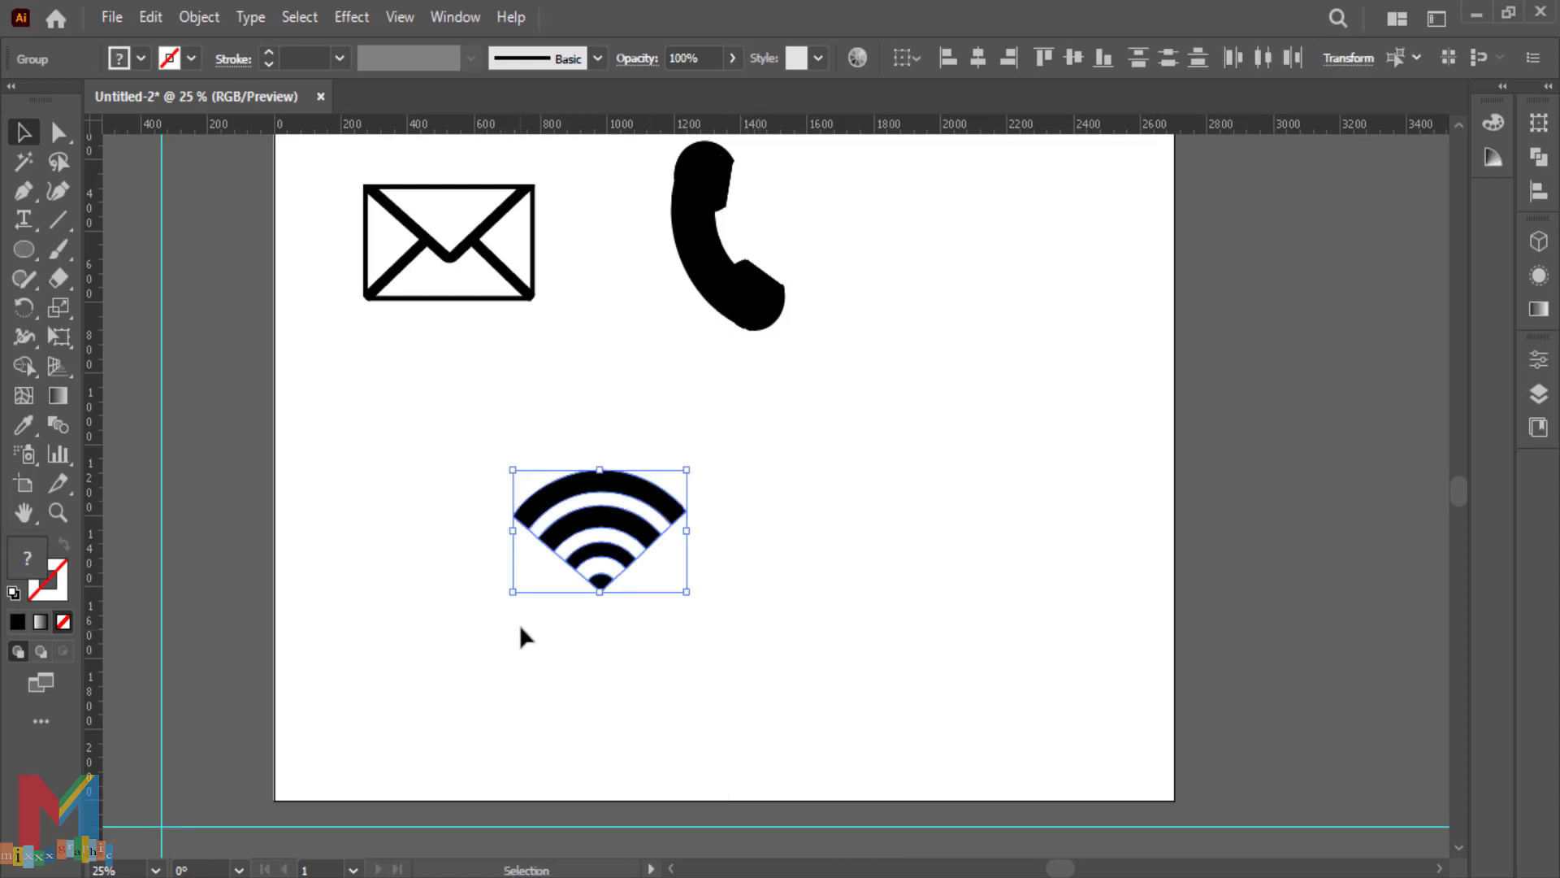
click(232, 59)
click(231, 59)
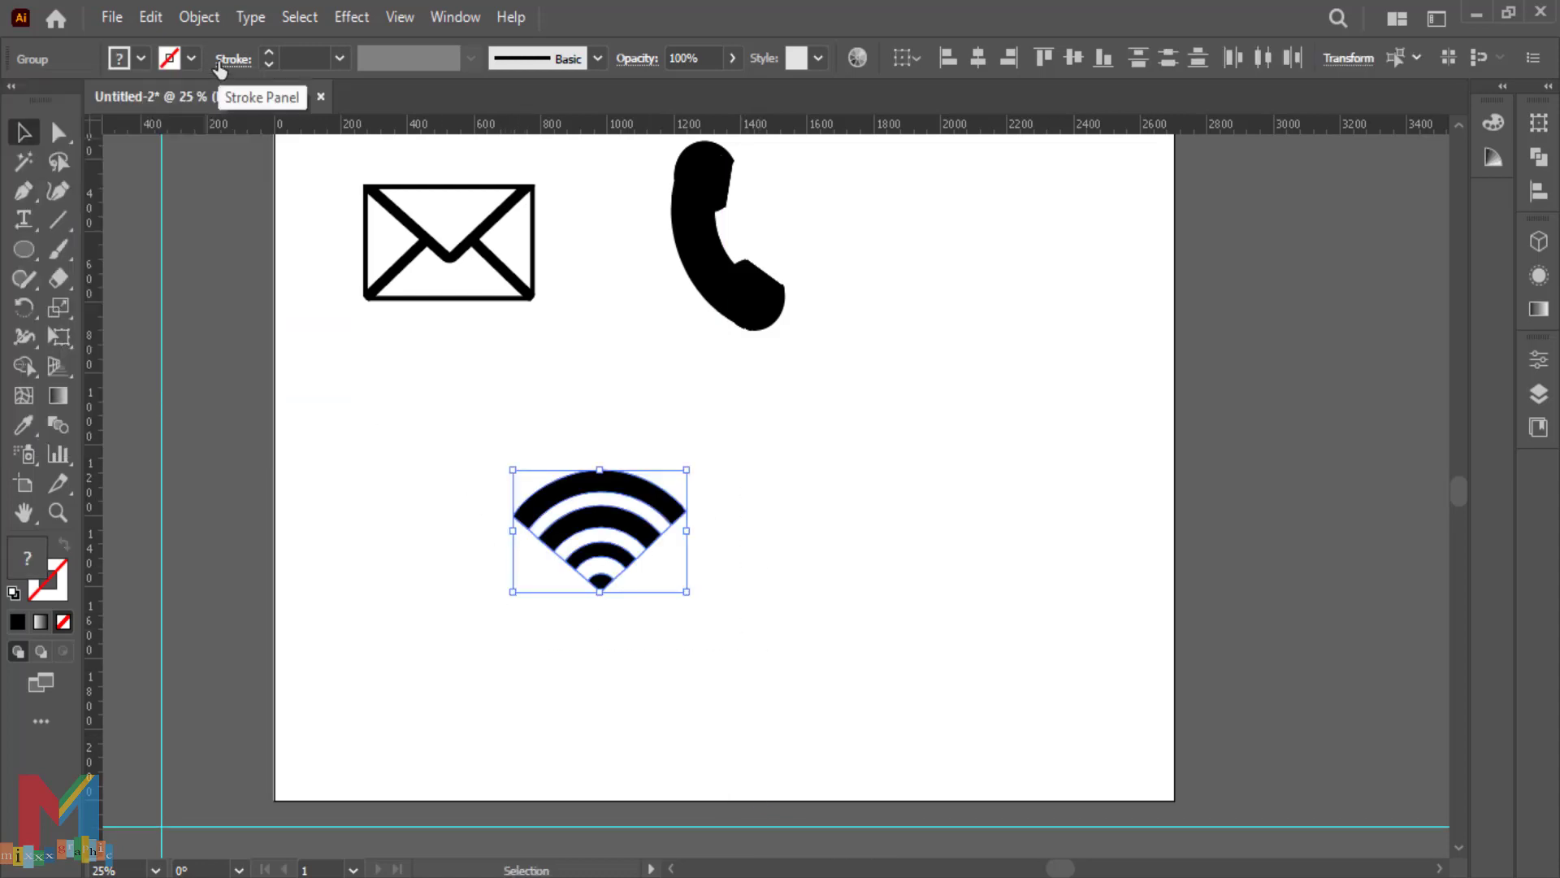
right_click(608, 520)
click(678, 305)
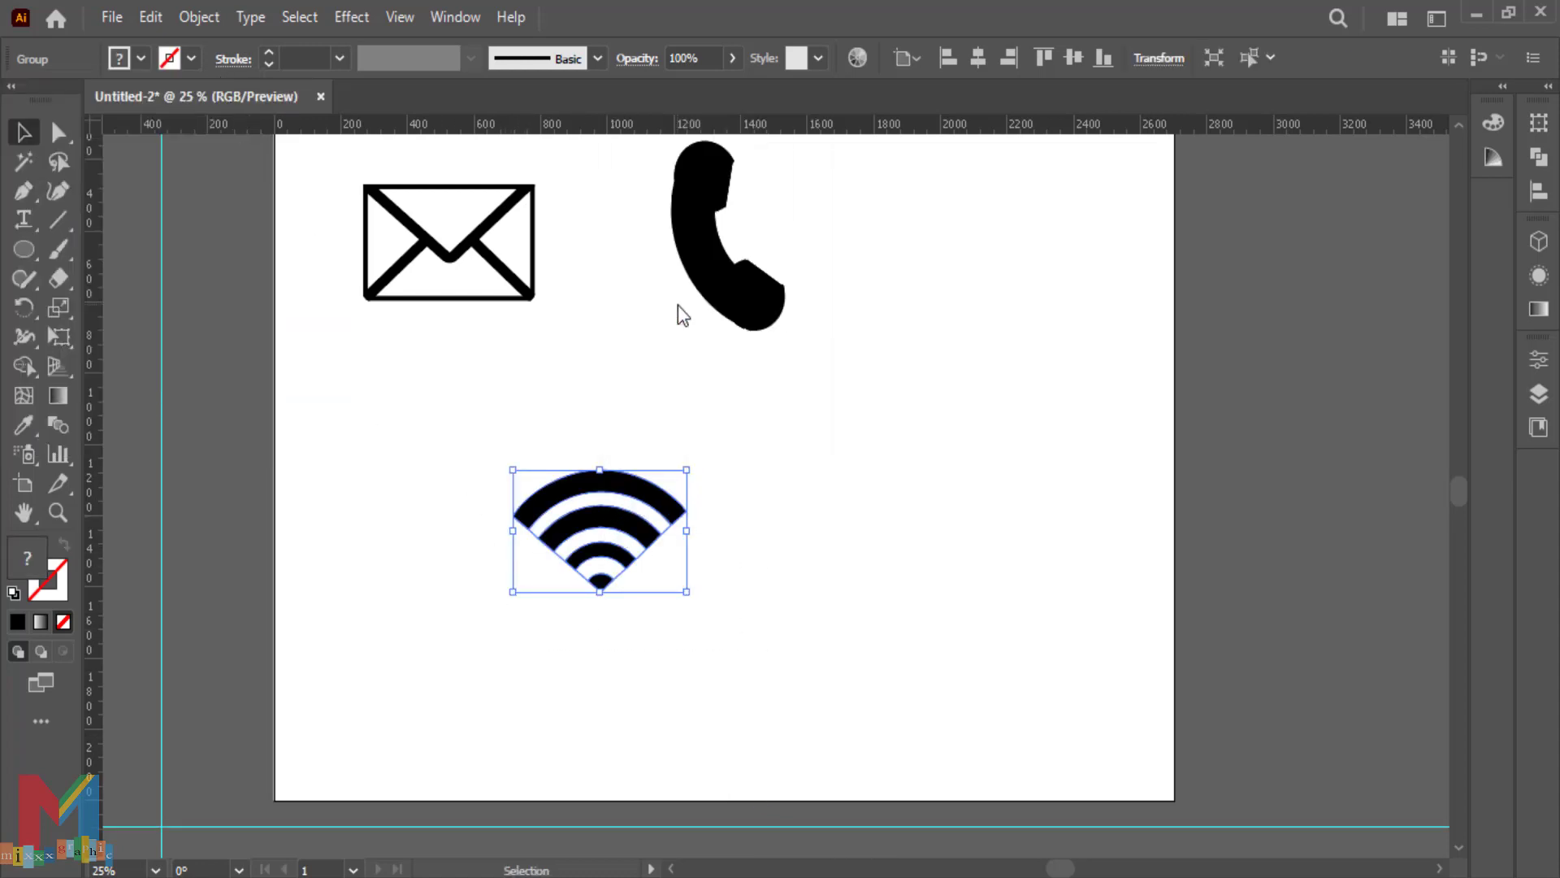
click(232, 60)
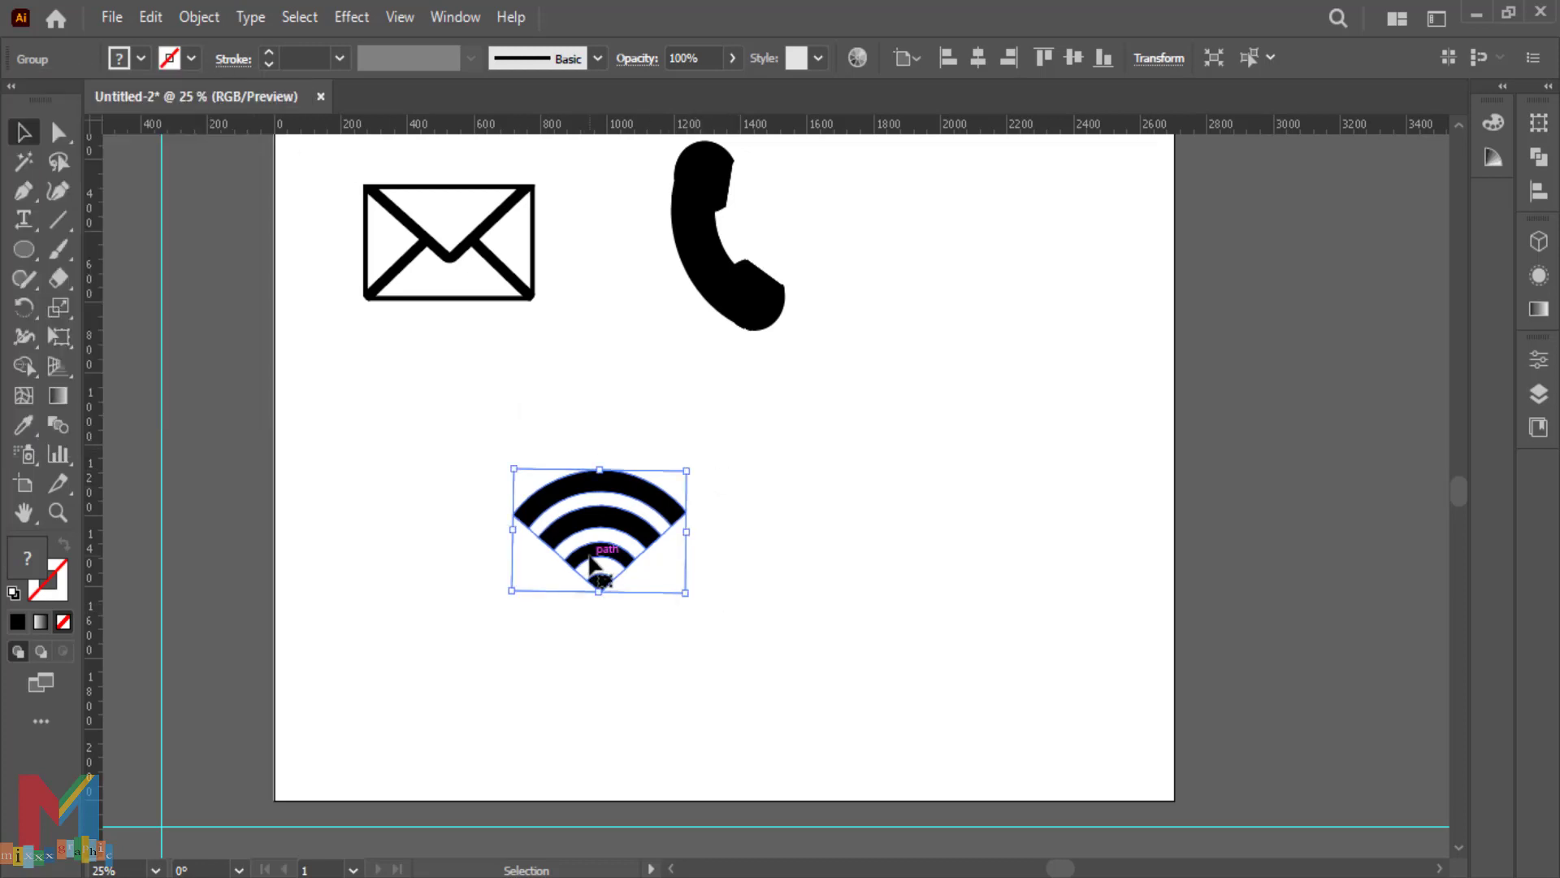
drag(596, 559, 956, 278)
click(943, 465)
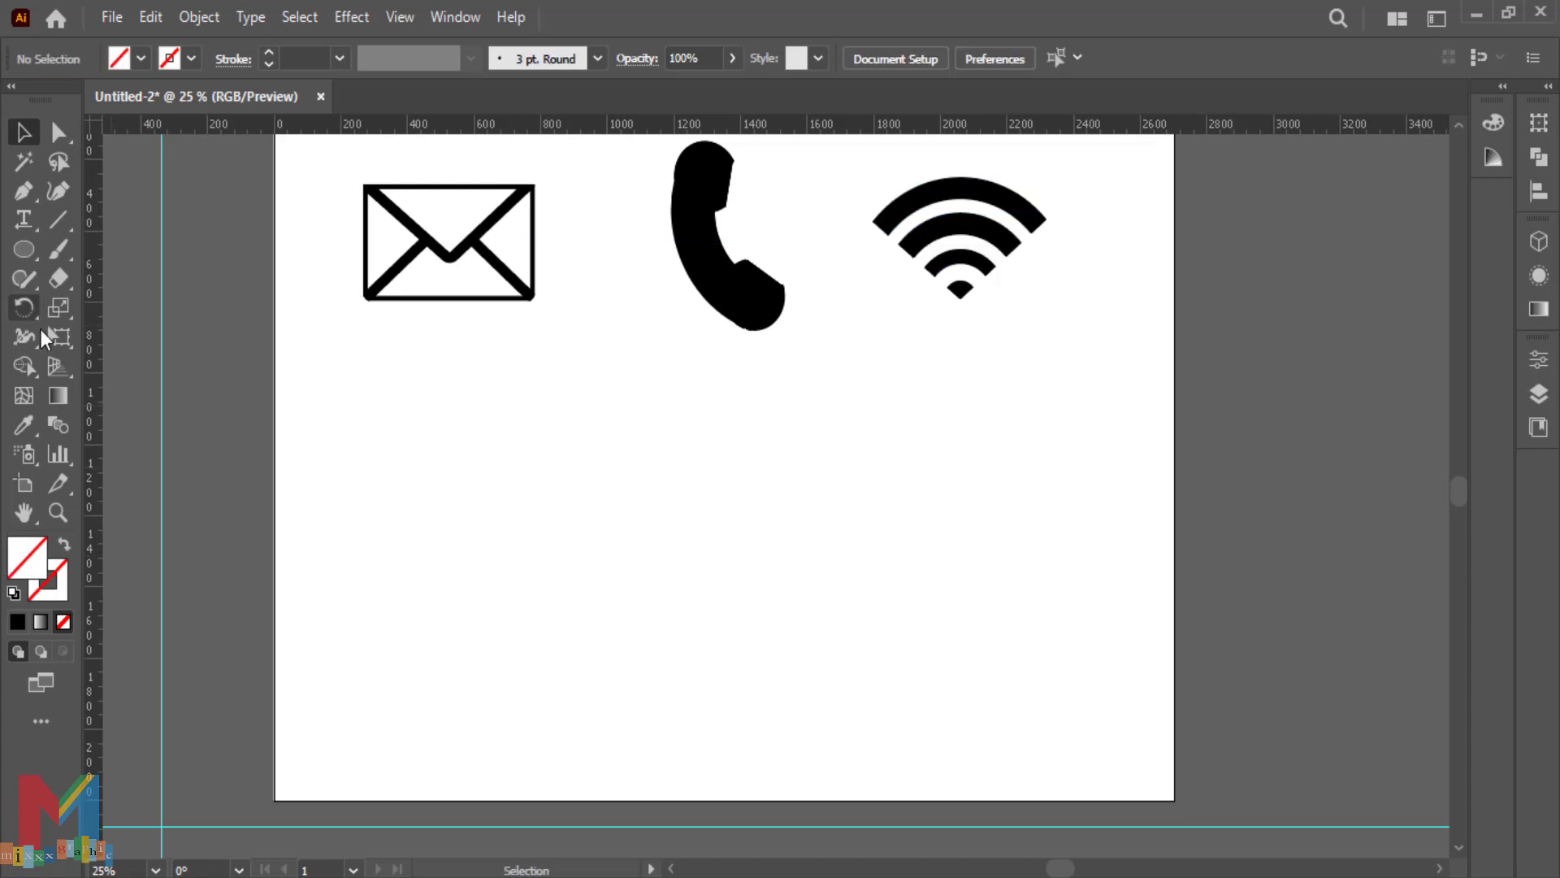
Draw a black star below the envelope, reducing its points until it forms a downward-pointing triangle
click(20, 256)
click(114, 363)
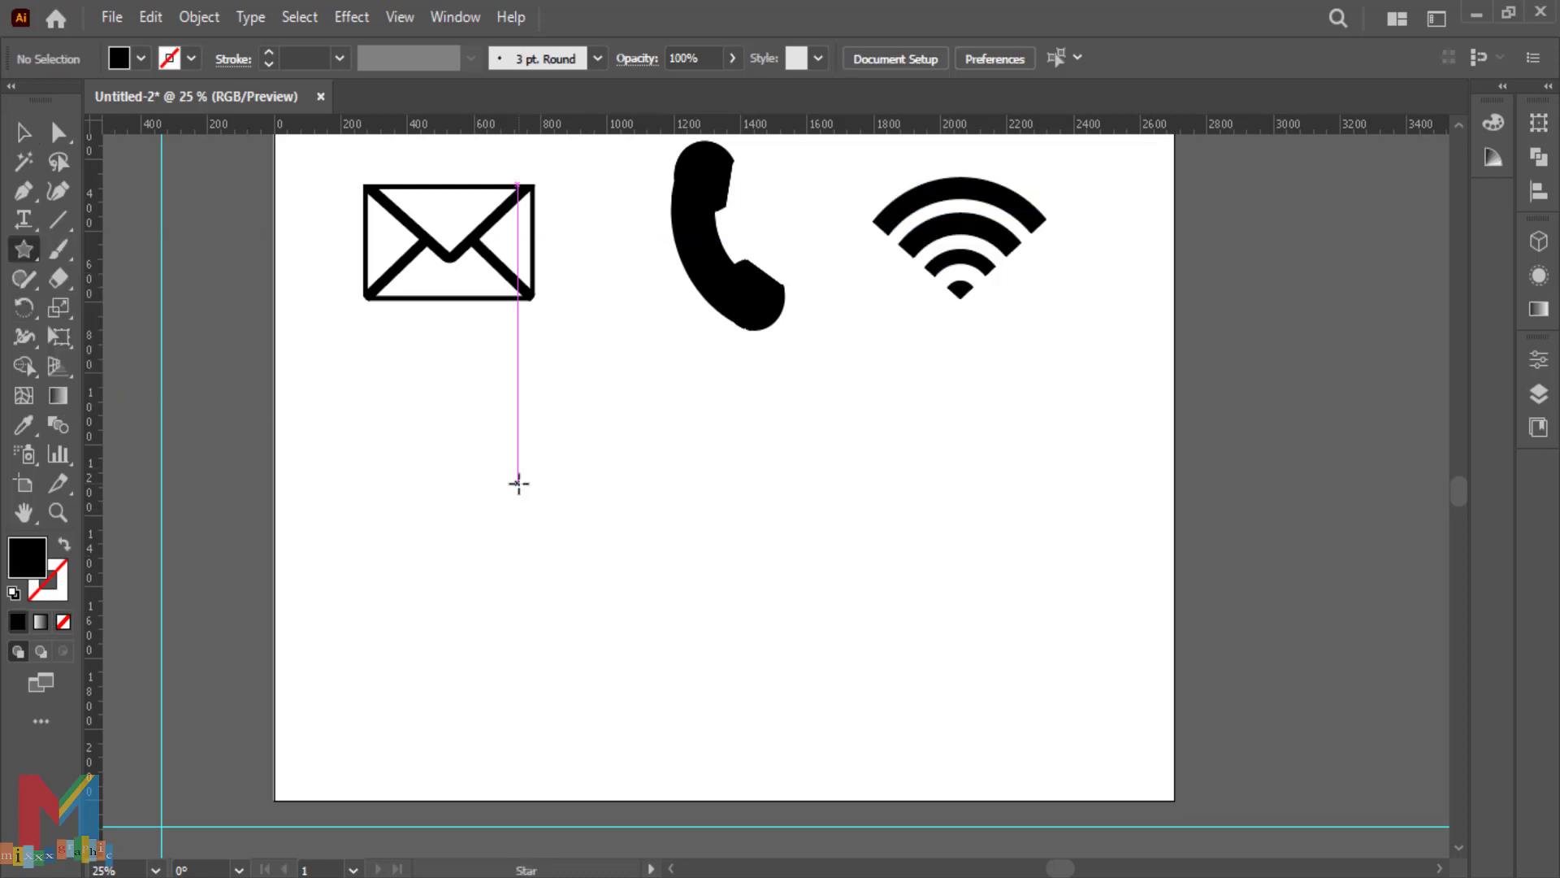
drag(515, 481, 517, 606)
key(Down)
key(Down)
key(Down)
key(Down)
Round the triangle's two upper corners fully to form a teardrop-shaped location pin
click(63, 137)
drag(715, 397, 603, 468)
click(24, 132)
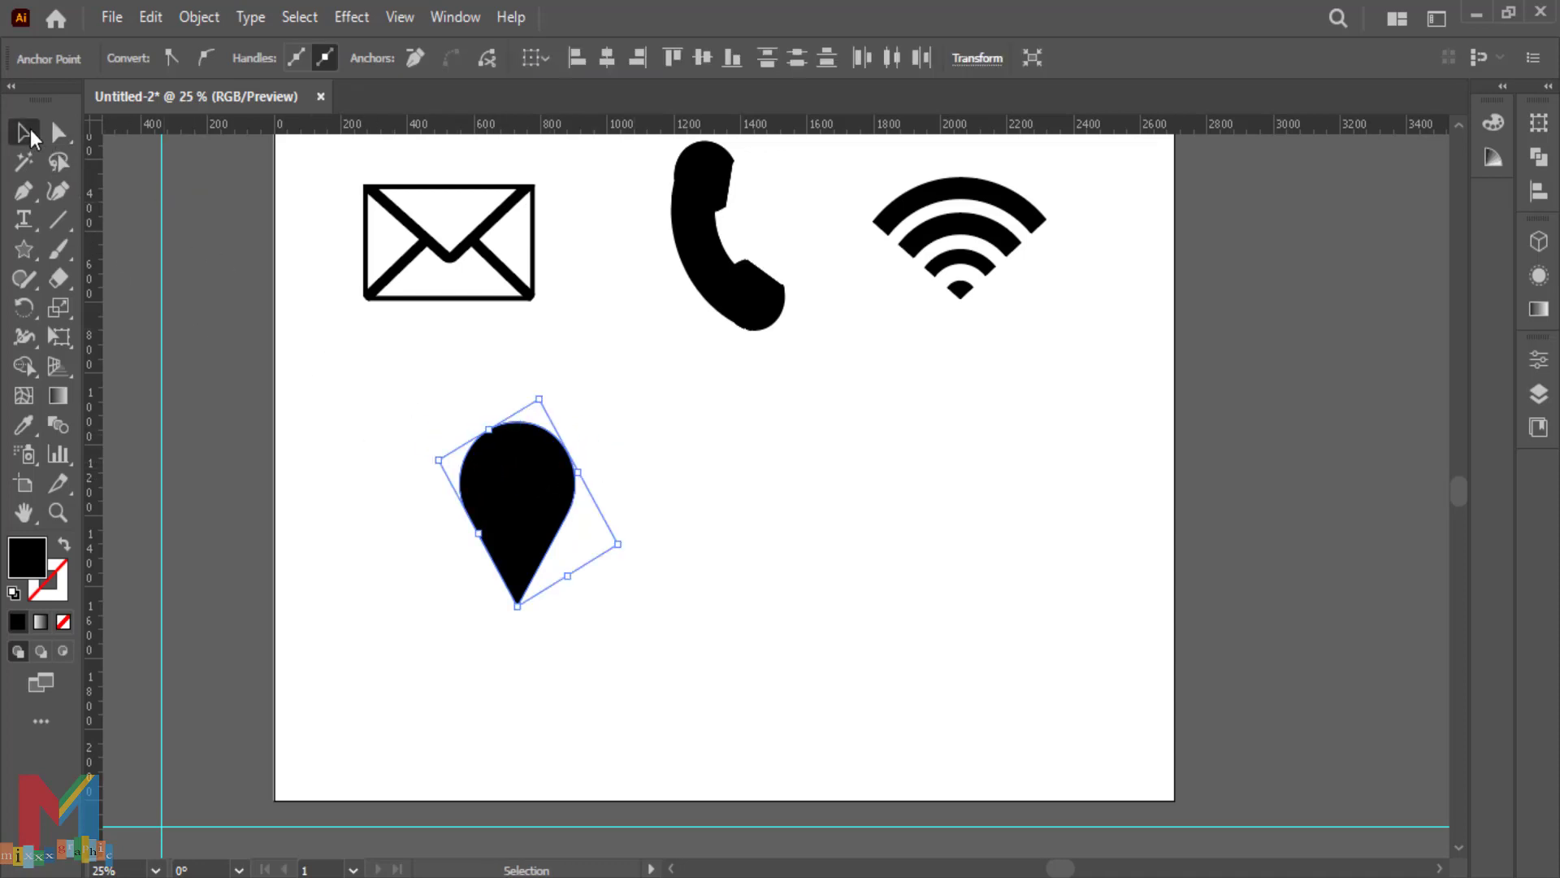
Enlarge the location pin and move it down and left, beneath the envelope
click(319, 466)
click(533, 522)
drag(517, 606, 432, 626)
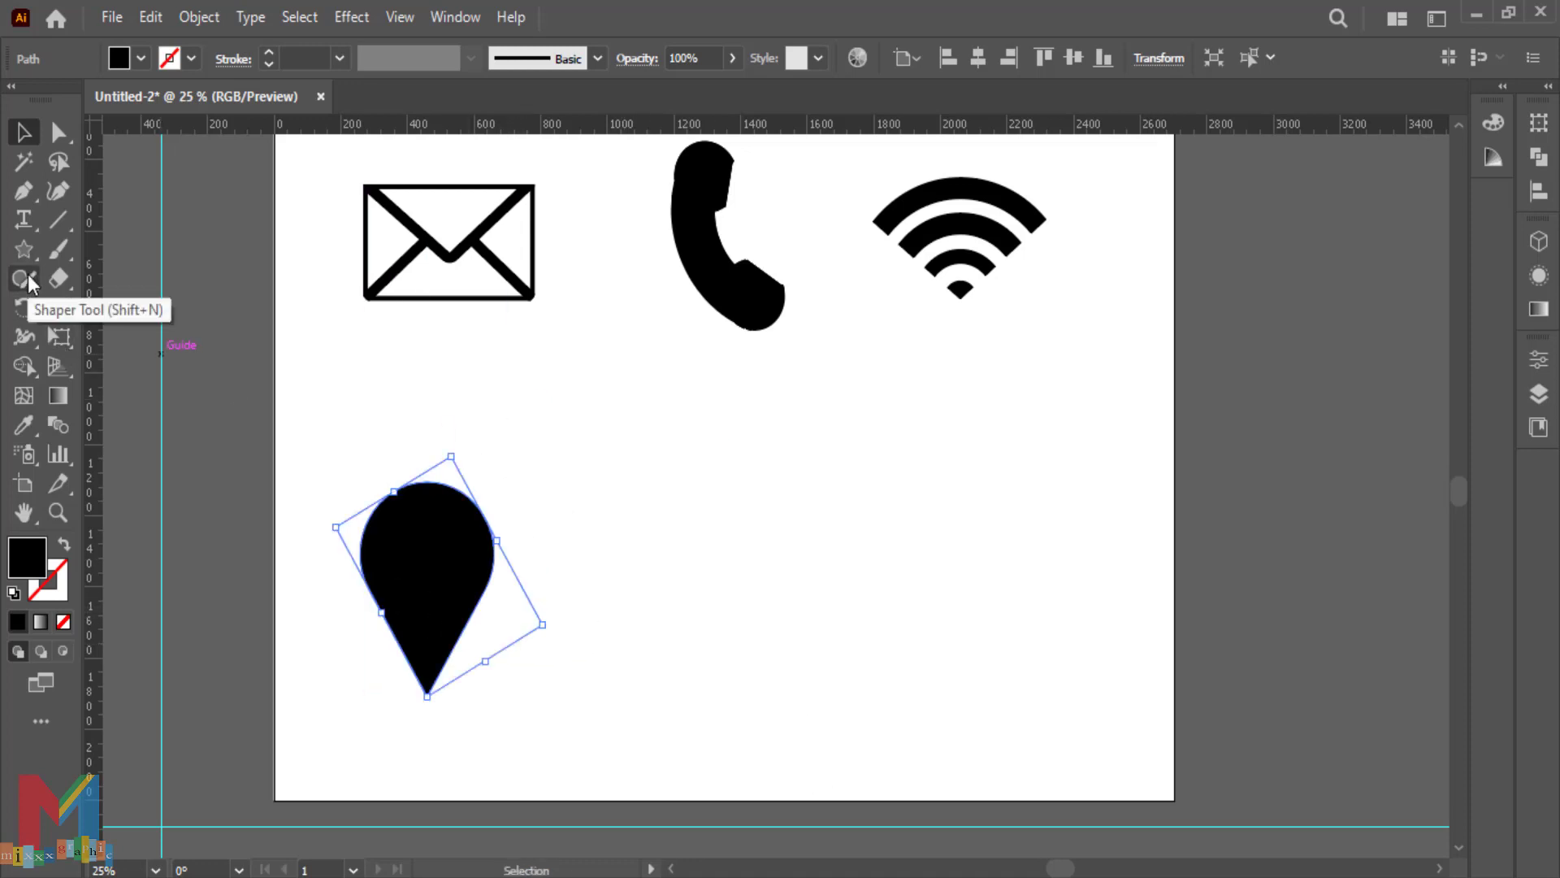
Draw a small black circle and place it inside the round head of the location pin
click(31, 250)
click(96, 317)
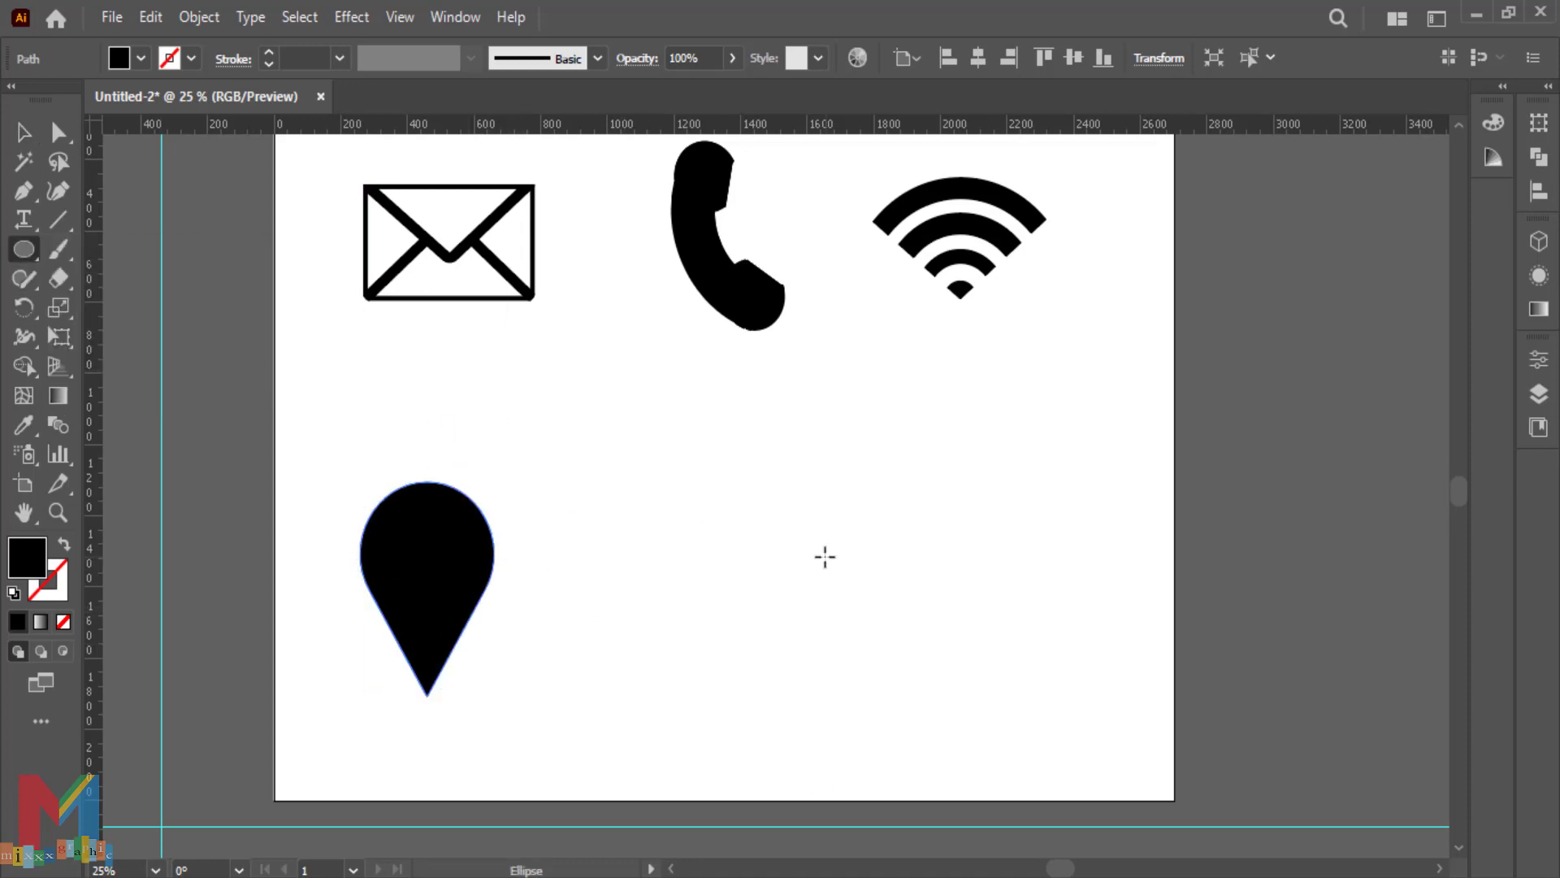
mouse_move(754, 540)
mouse_down()
mouse_move(715, 584)
mouse_move(423, 567)
mouse_up()
click(33, 140)
drag(439, 572, 436, 570)
drag(589, 467, 349, 681)
click(765, 631)
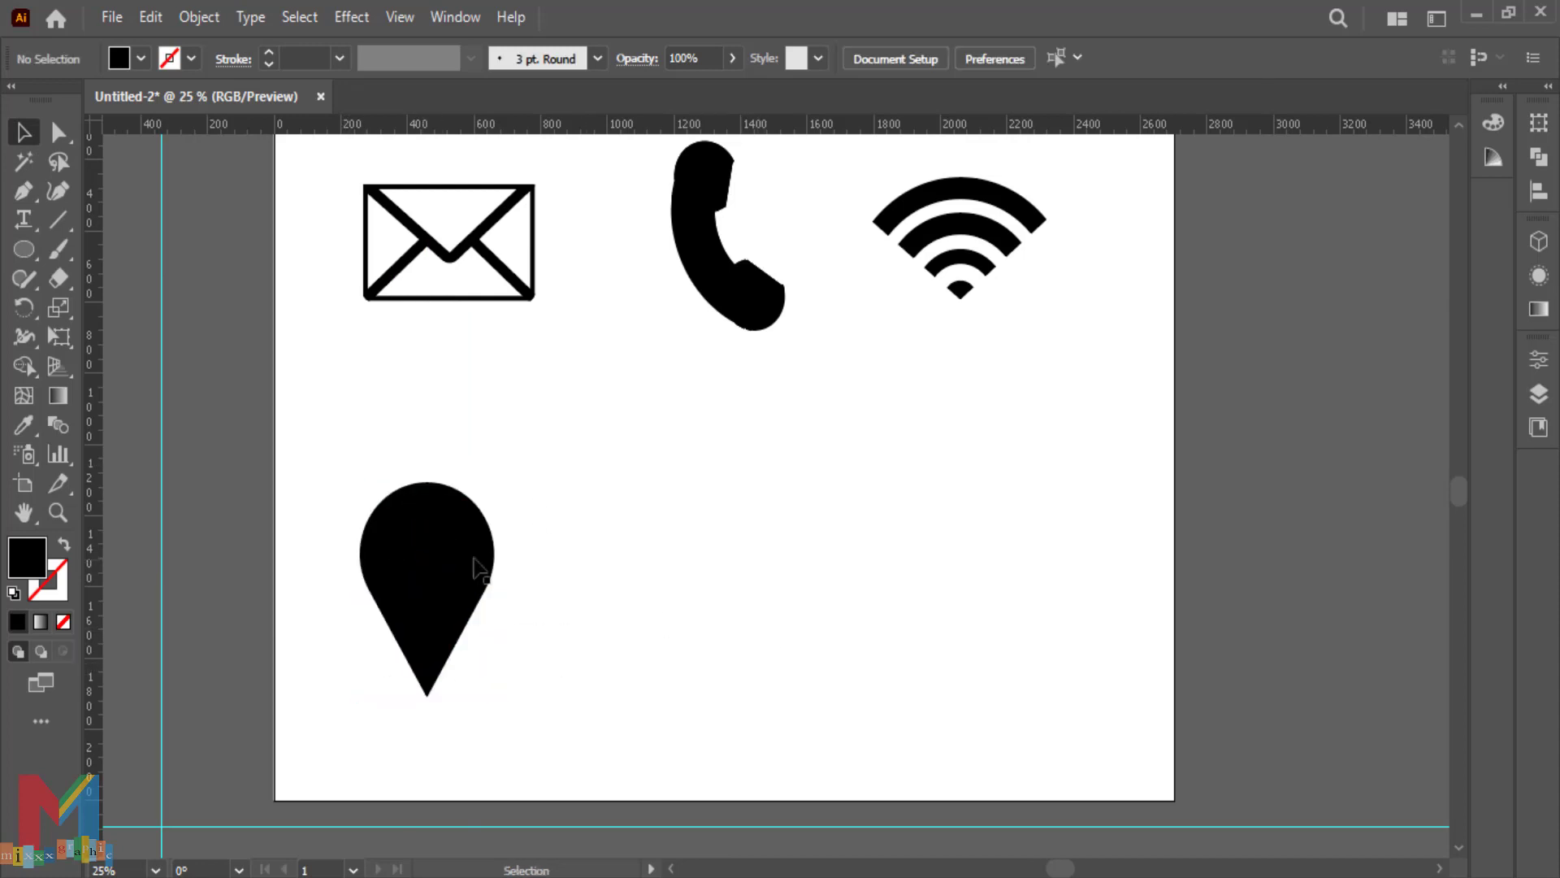
Fill the small circle in the pin's head with dark green and nudge it to the head's centre
drag(583, 468, 437, 575)
click(569, 561)
click(451, 562)
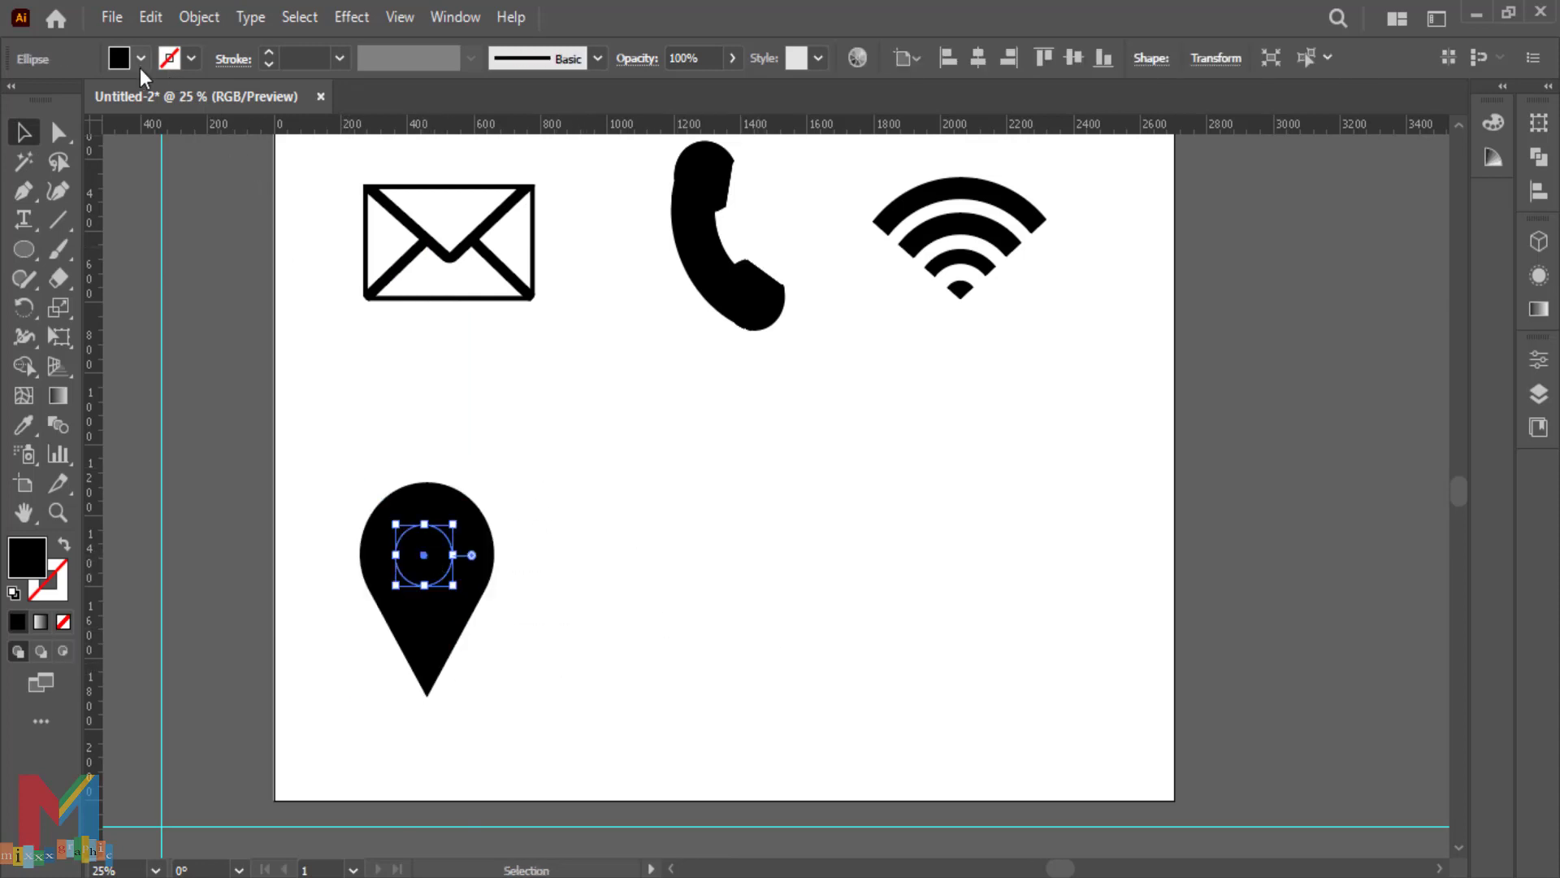
click(141, 58)
click(128, 122)
drag(454, 566, 457, 559)
Cut the green circle out of the location pin with Minus Front and move the pin slightly down
click(610, 529)
drag(577, 456, 340, 719)
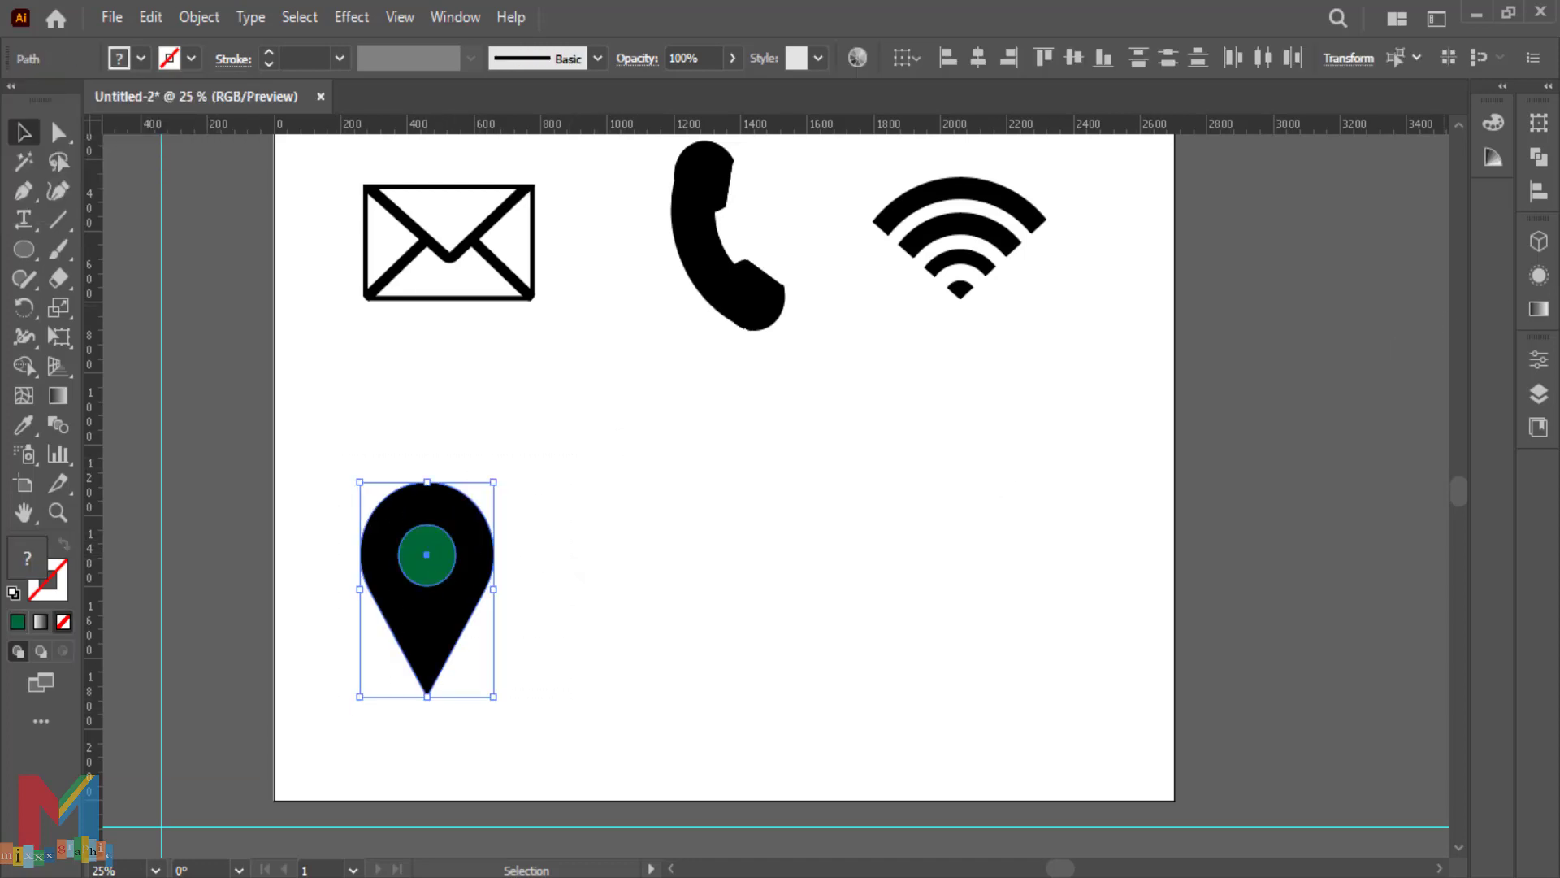
click(1538, 157)
click(1306, 177)
click(925, 485)
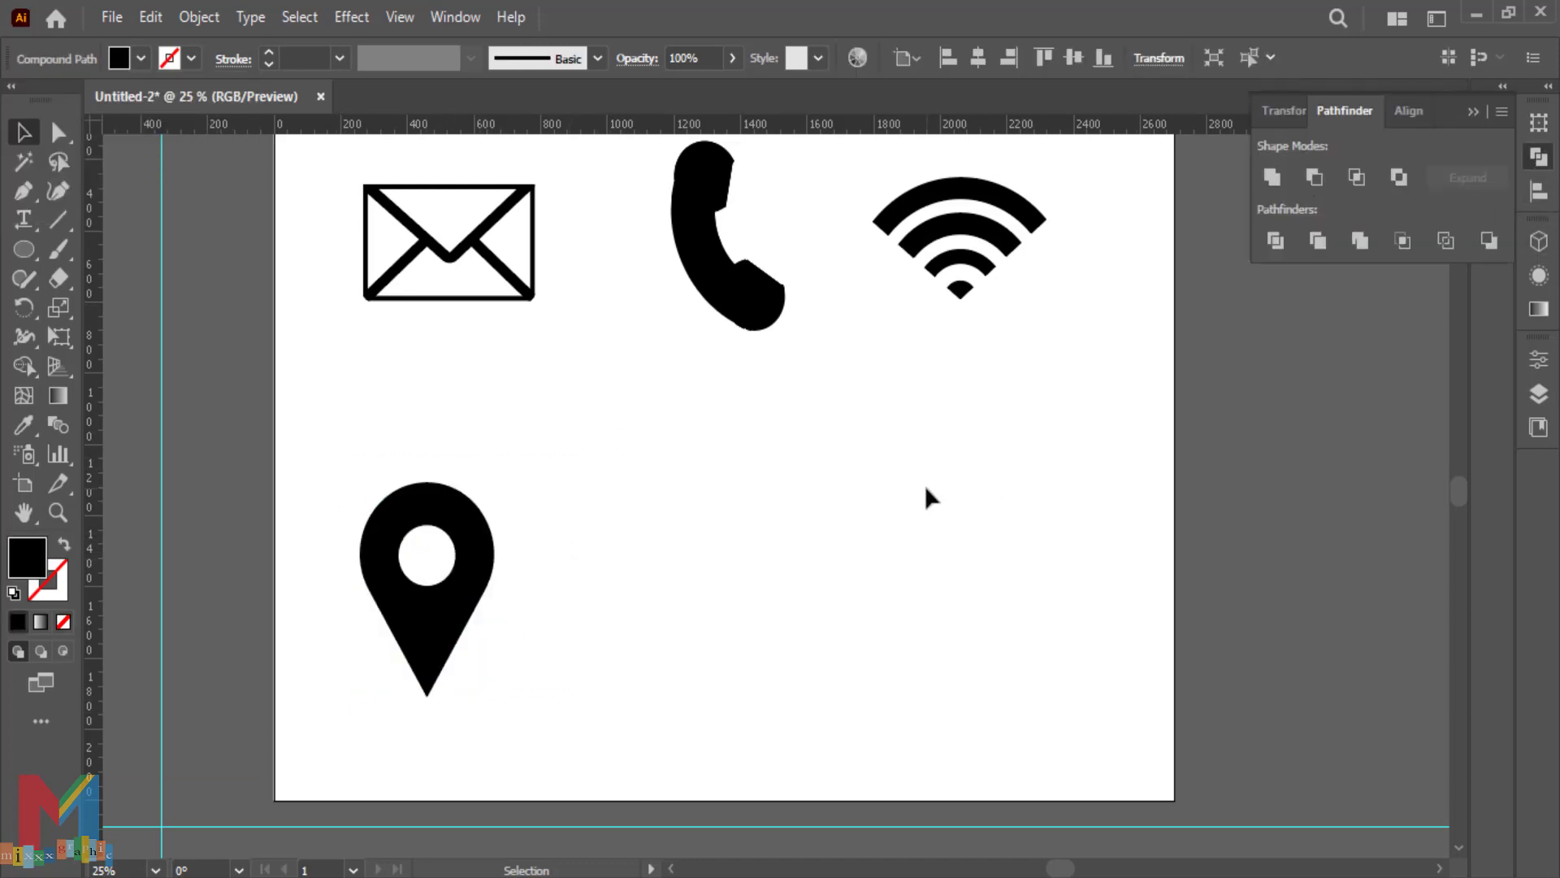
drag(608, 529, 436, 660)
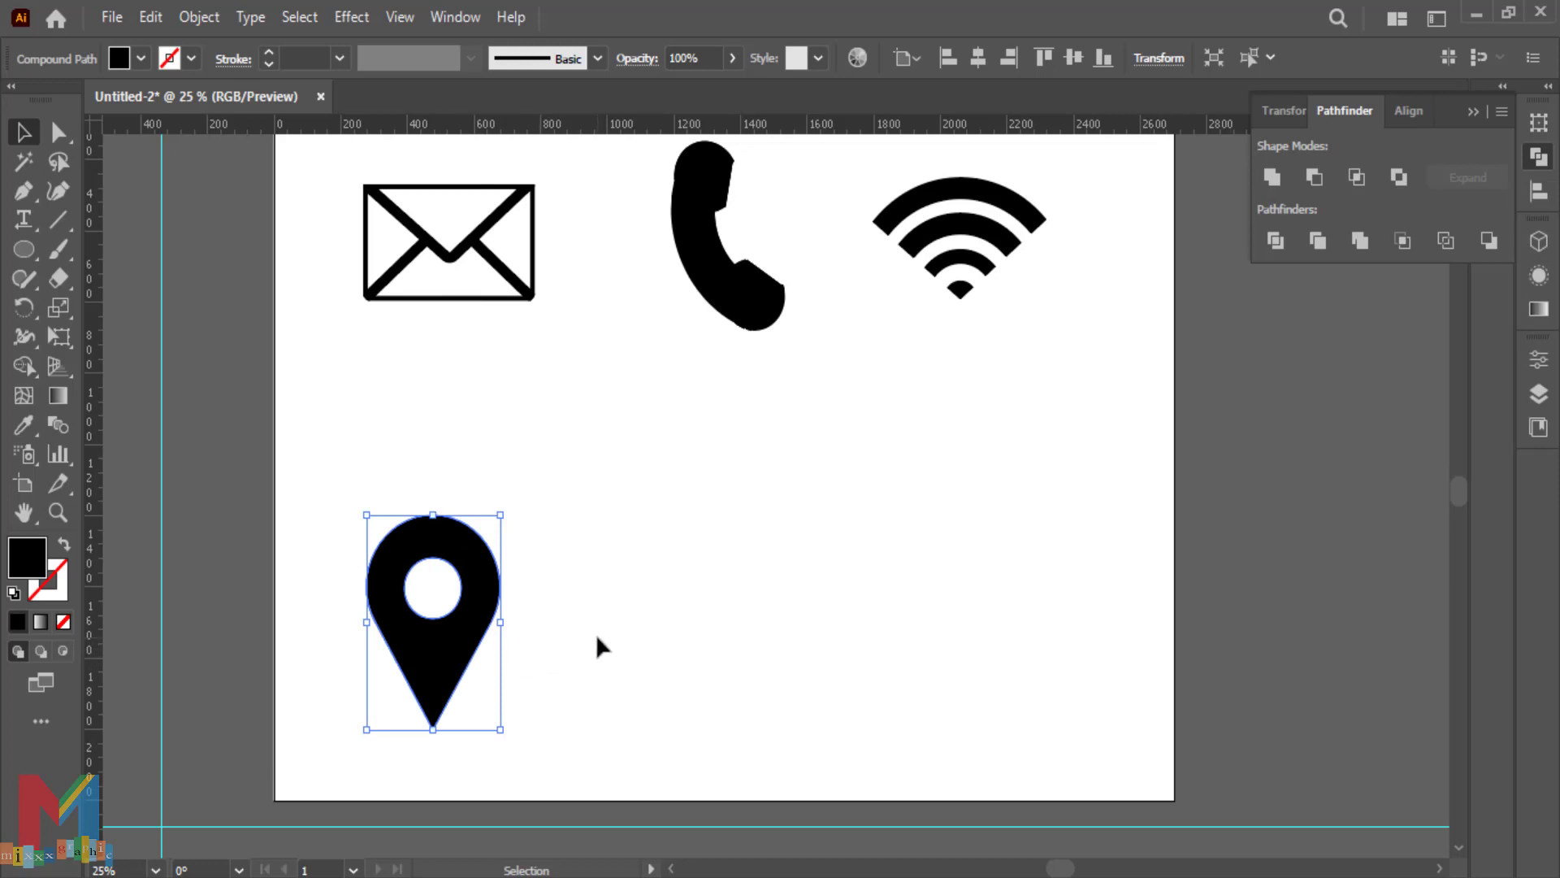
click(858, 613)
Draw an unfilled circle about 600 px across beside the pin with a 10 pt black stroke, level with the pin's top
click(24, 249)
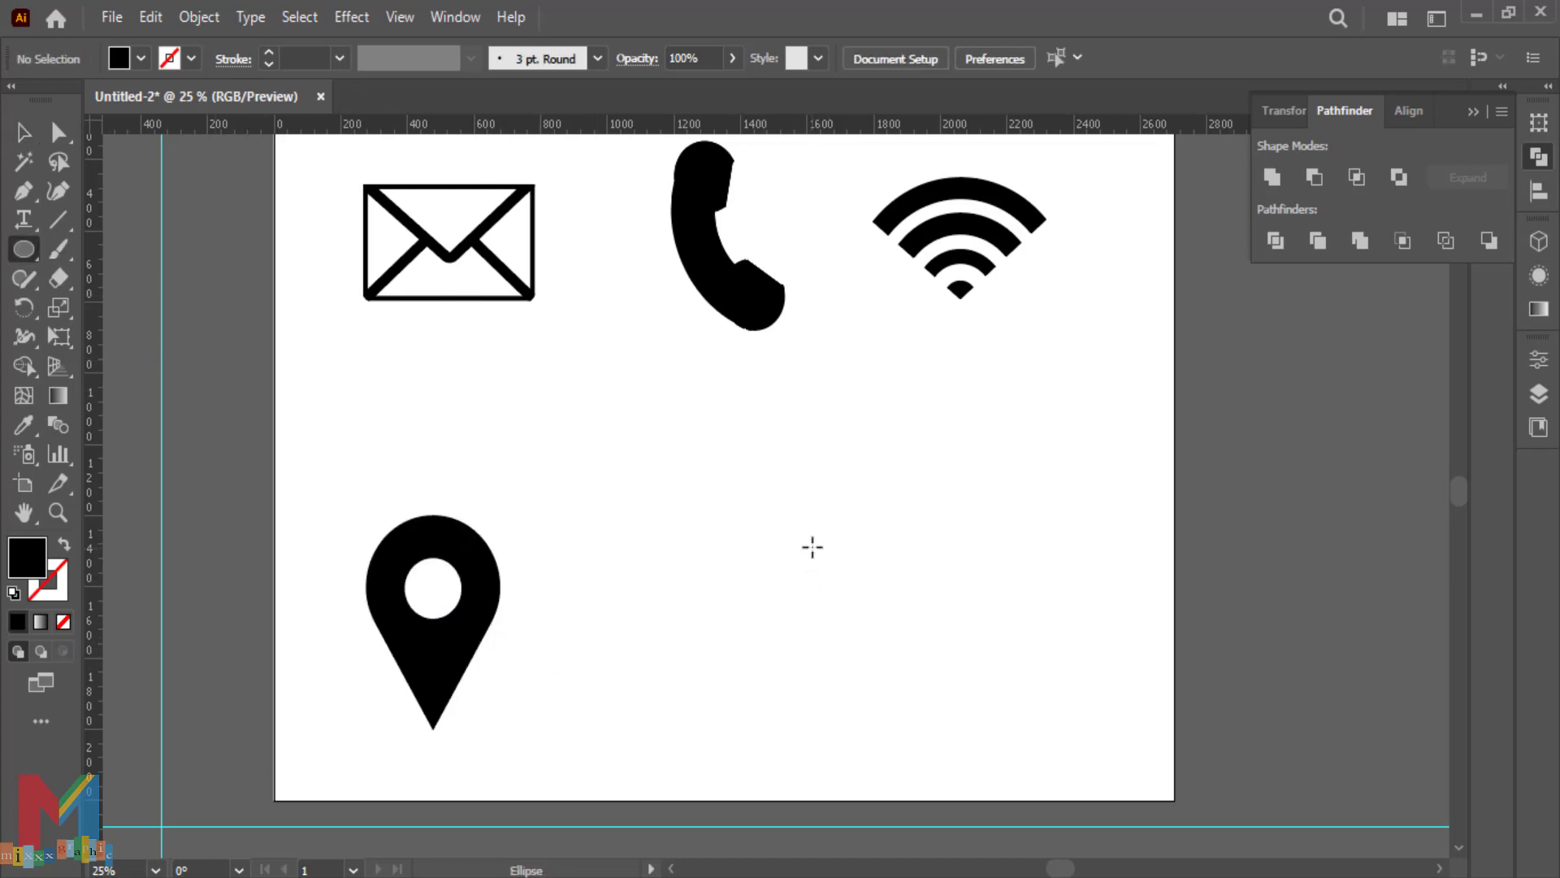
drag(818, 540, 617, 753)
click(64, 545)
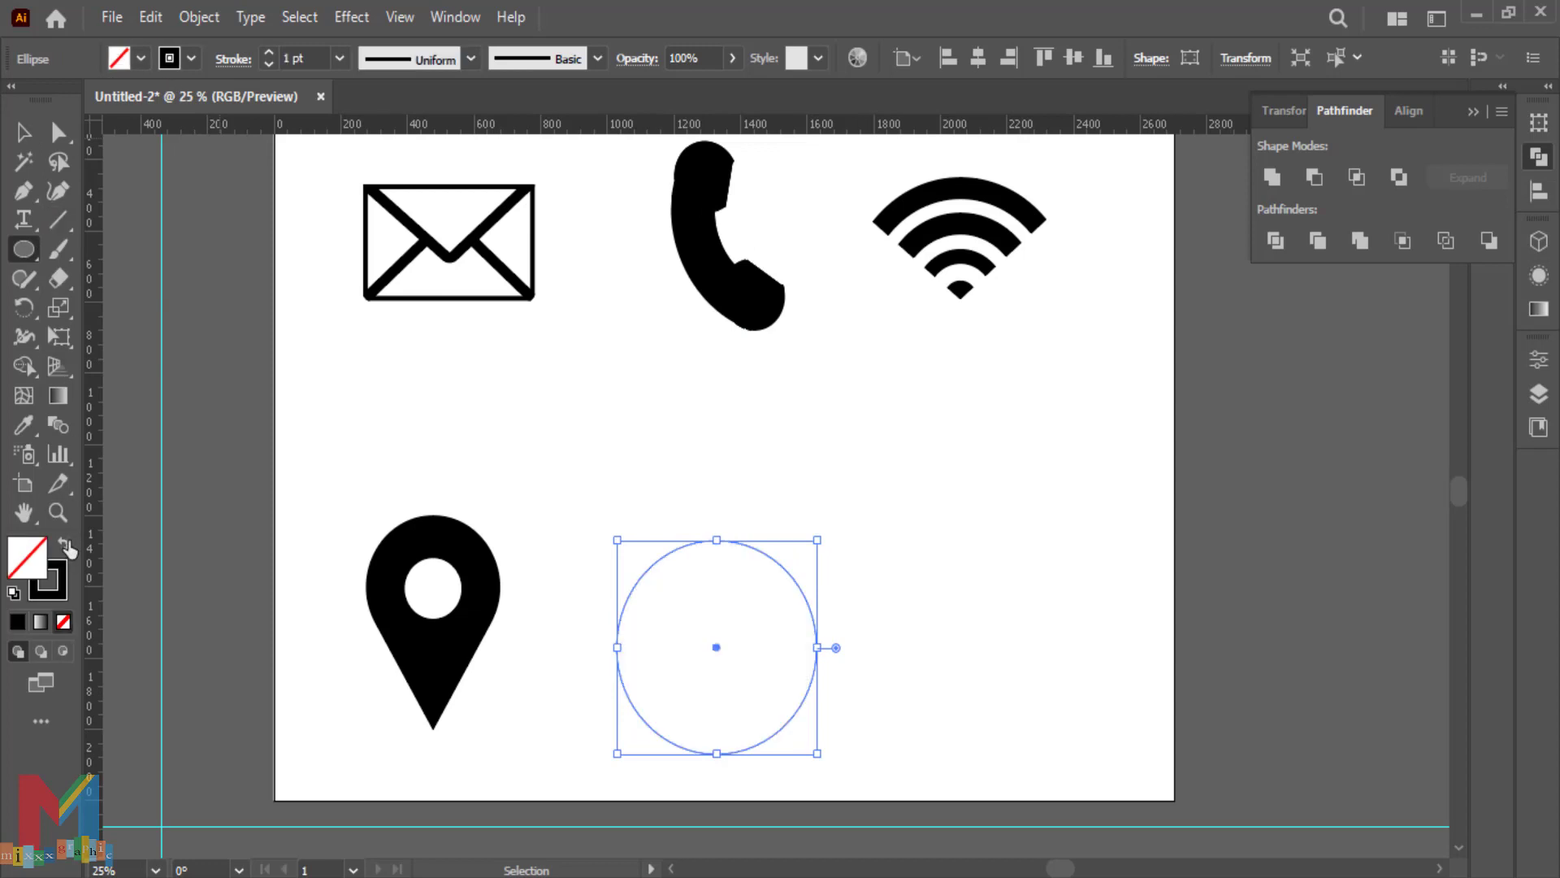
click(339, 58)
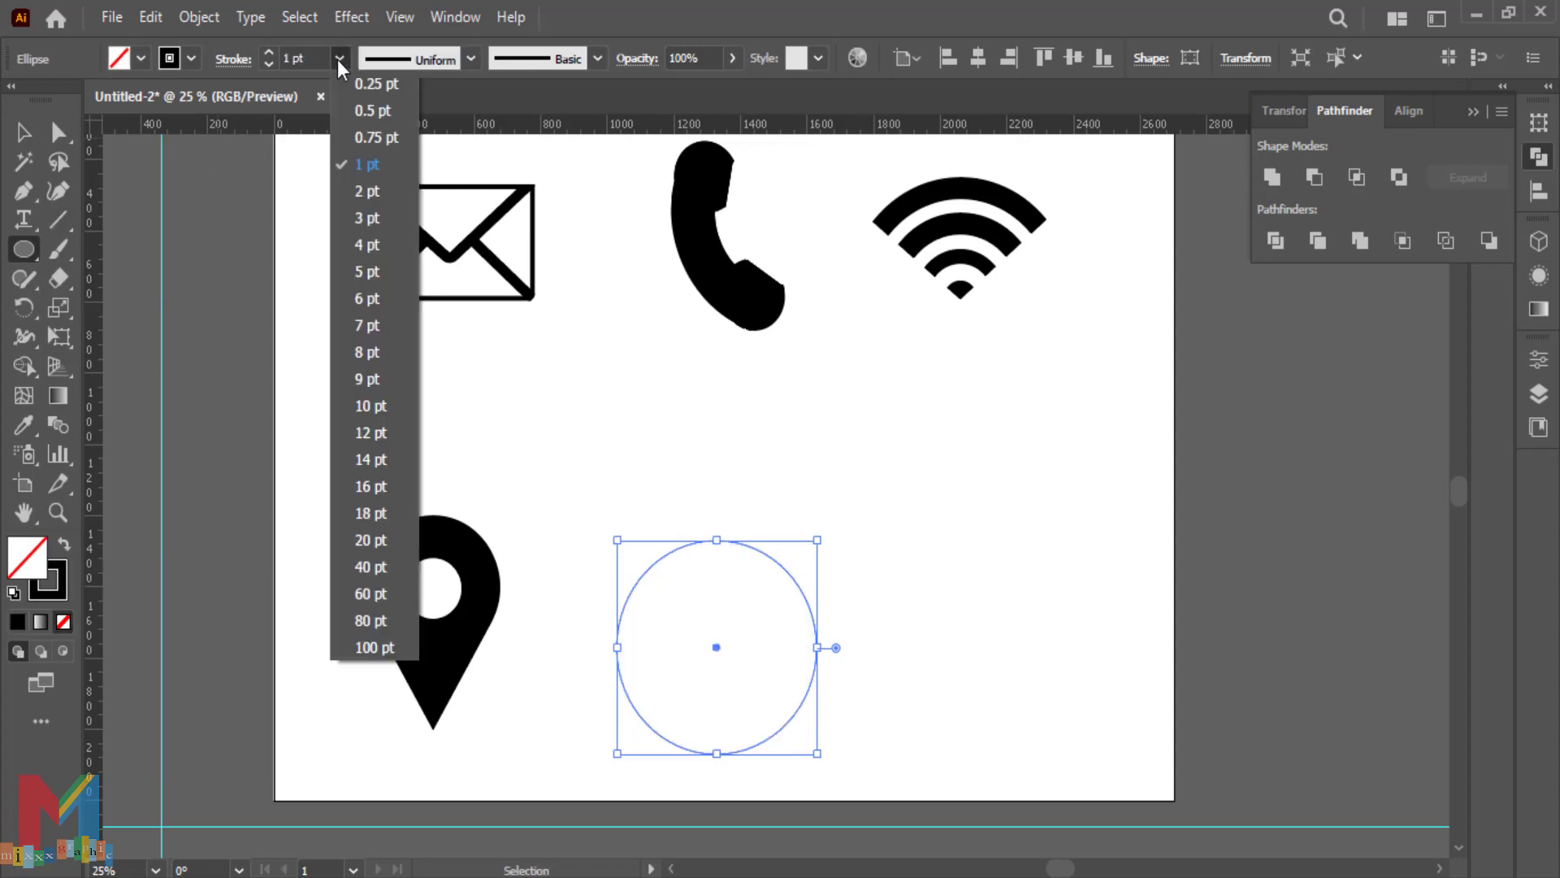
click(375, 404)
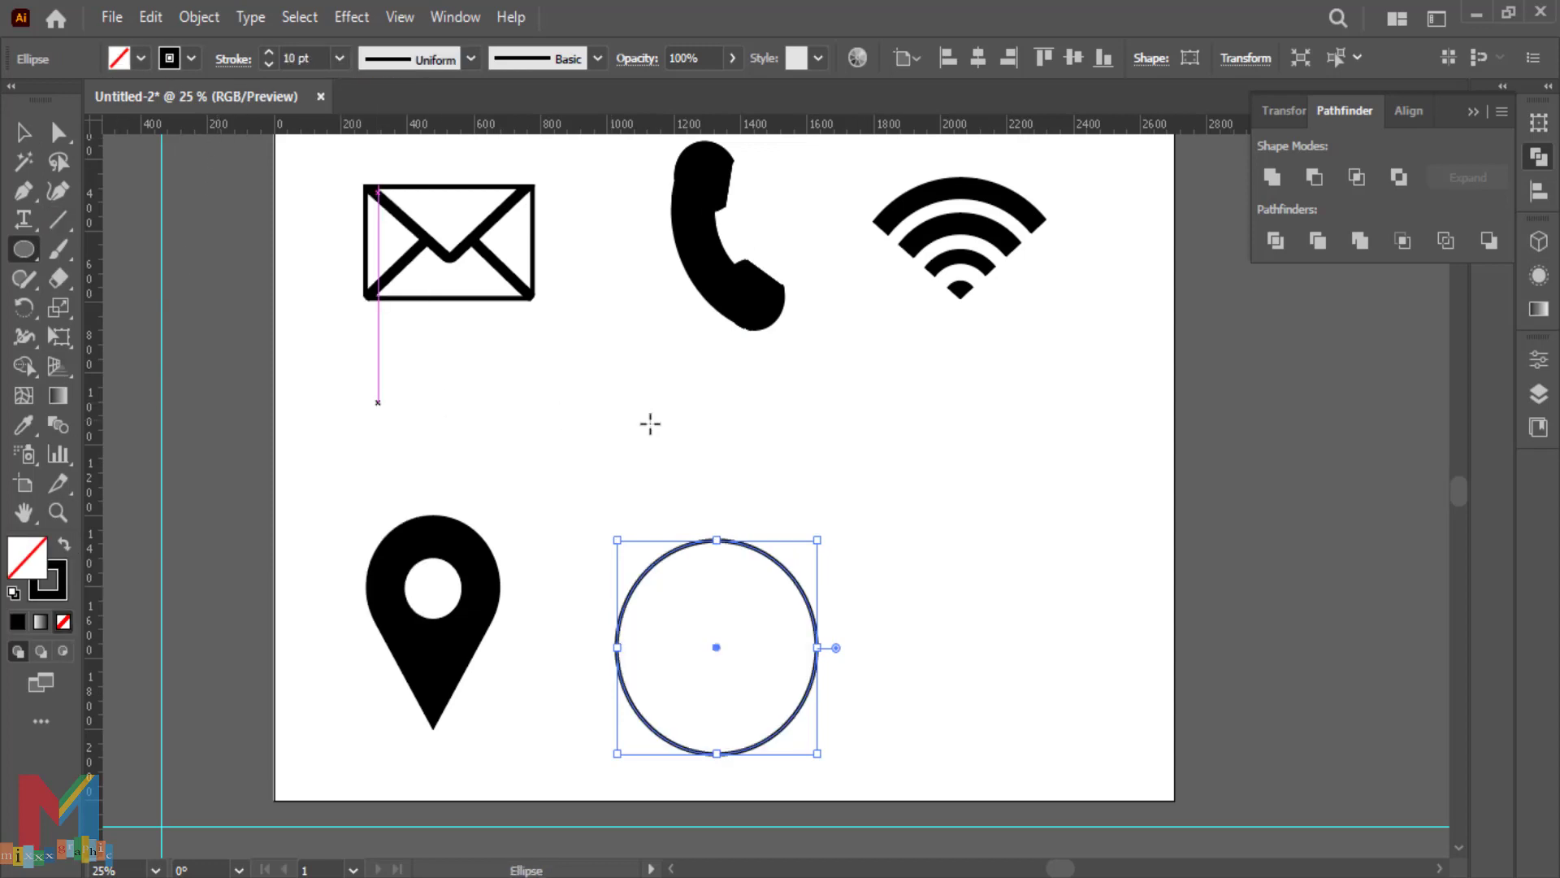
click(24, 133)
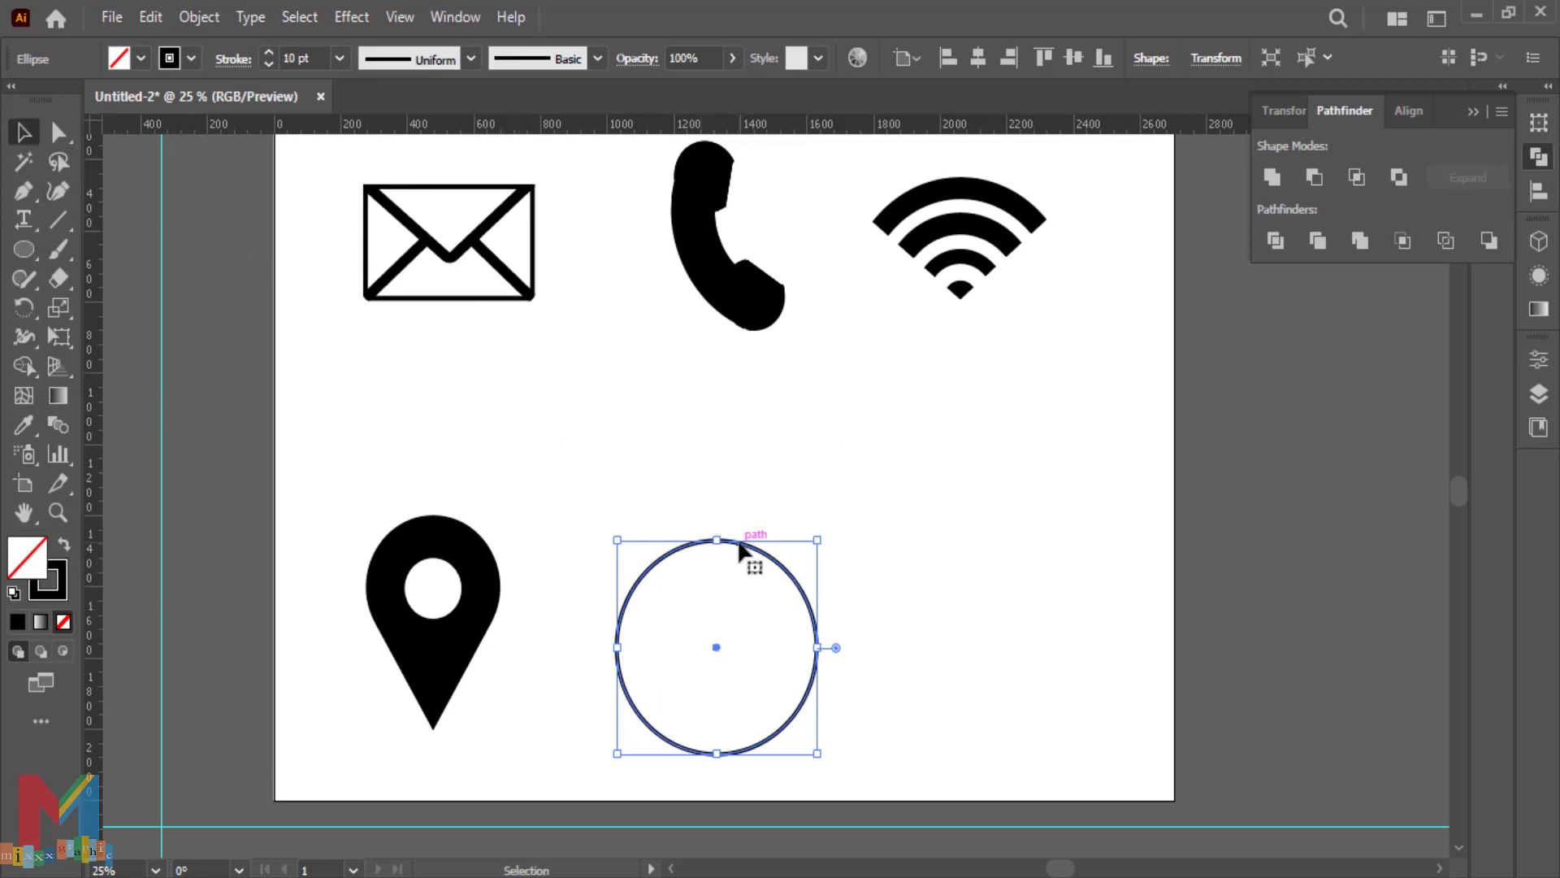
drag(742, 547, 742, 522)
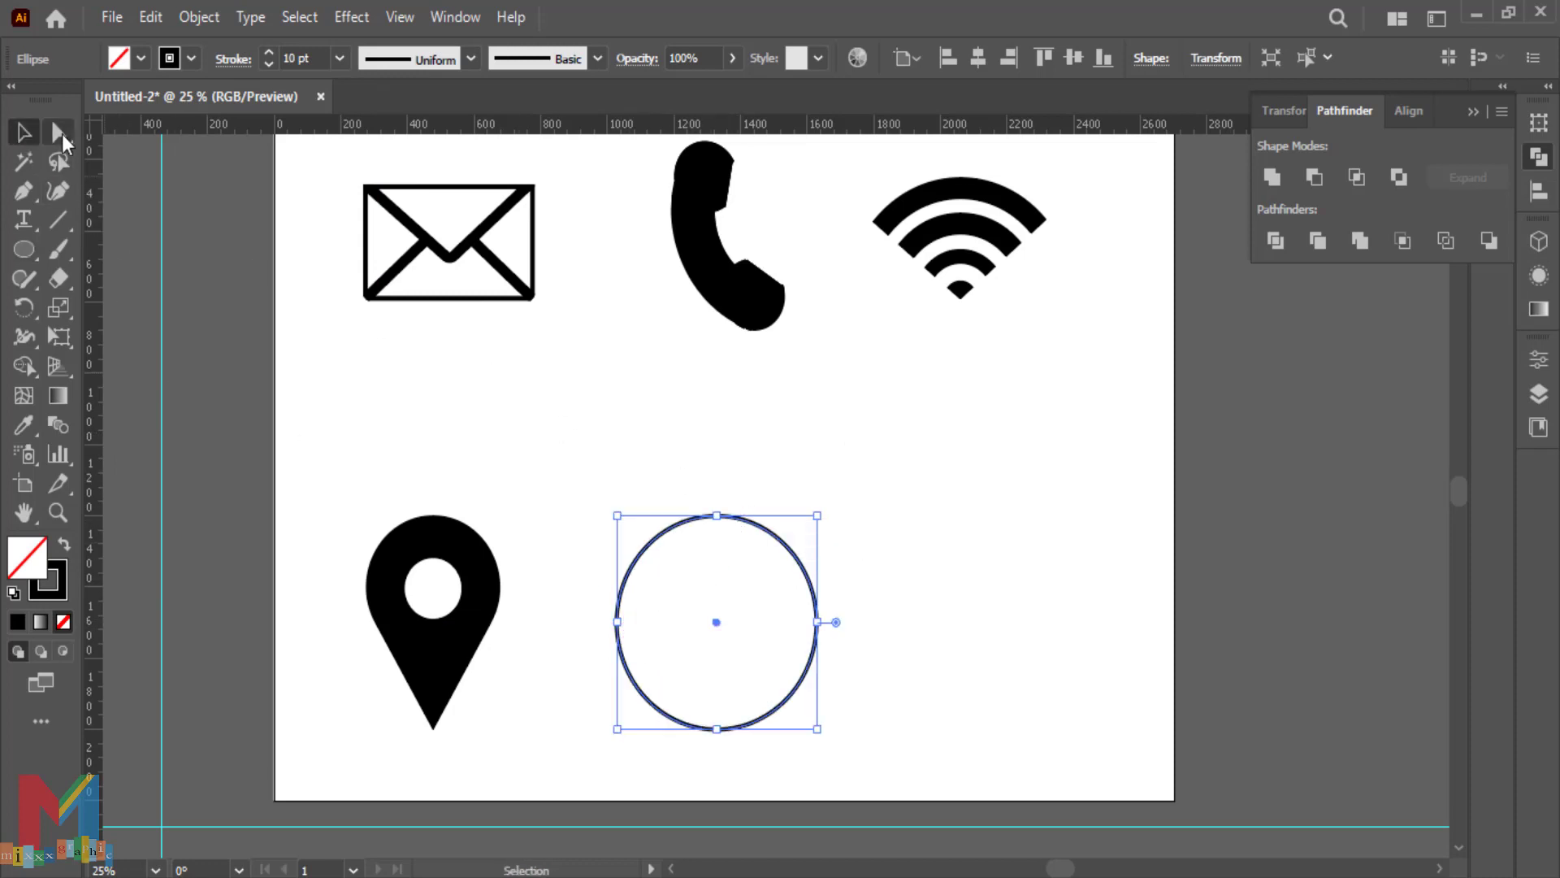
Delete the circle's left anchor point to leave only its right half
click(58, 132)
click(617, 622)
key(Delete)
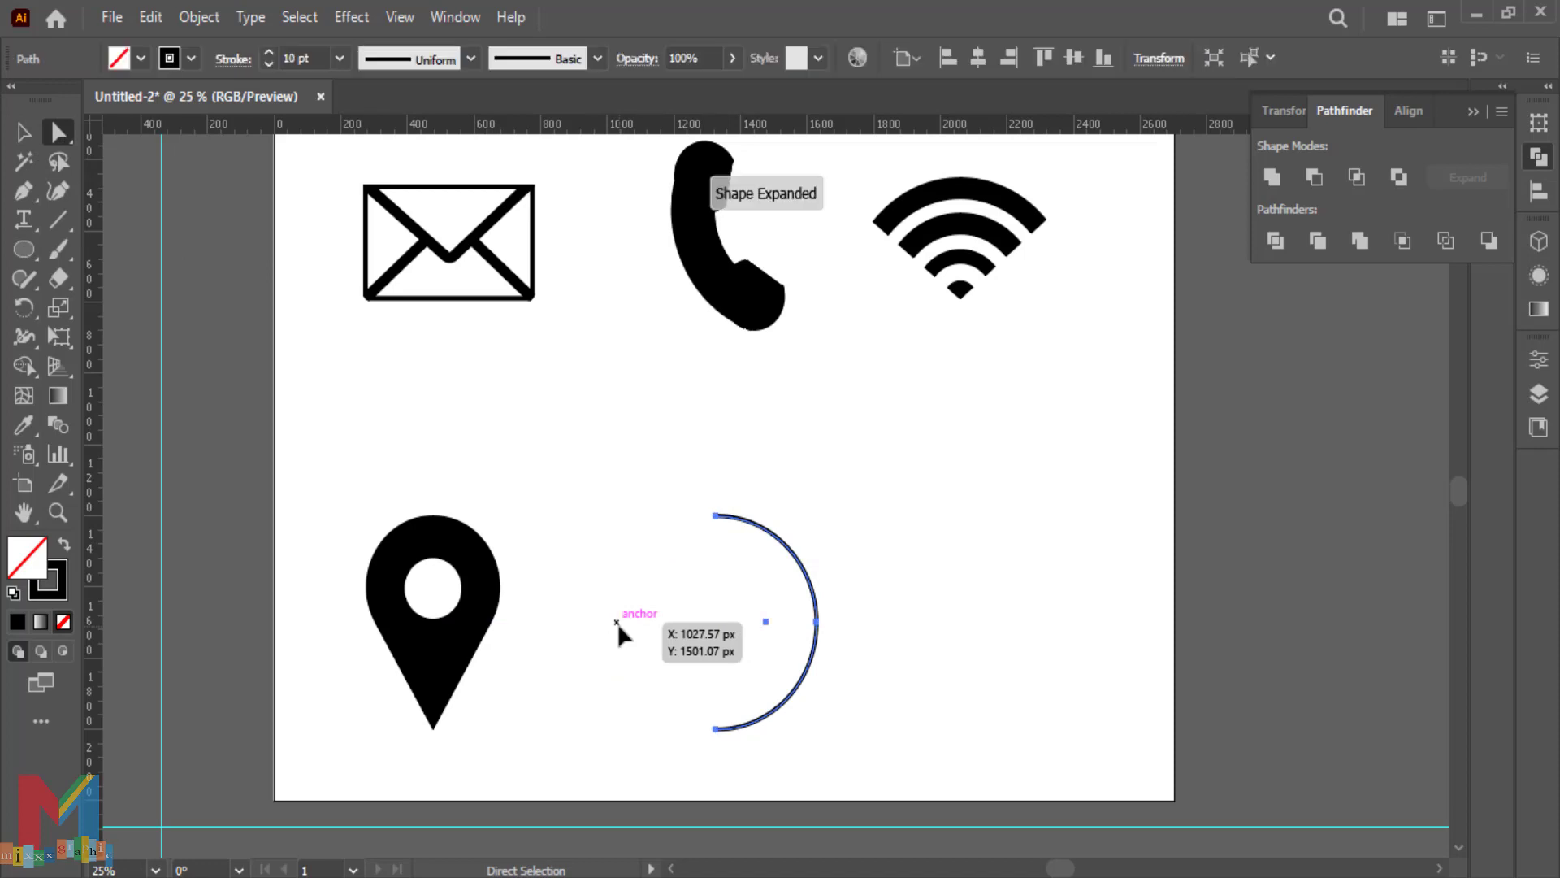
Reflect a copy of the half-circle across the vertical axis and move it left to complete the circle outline
click(23, 132)
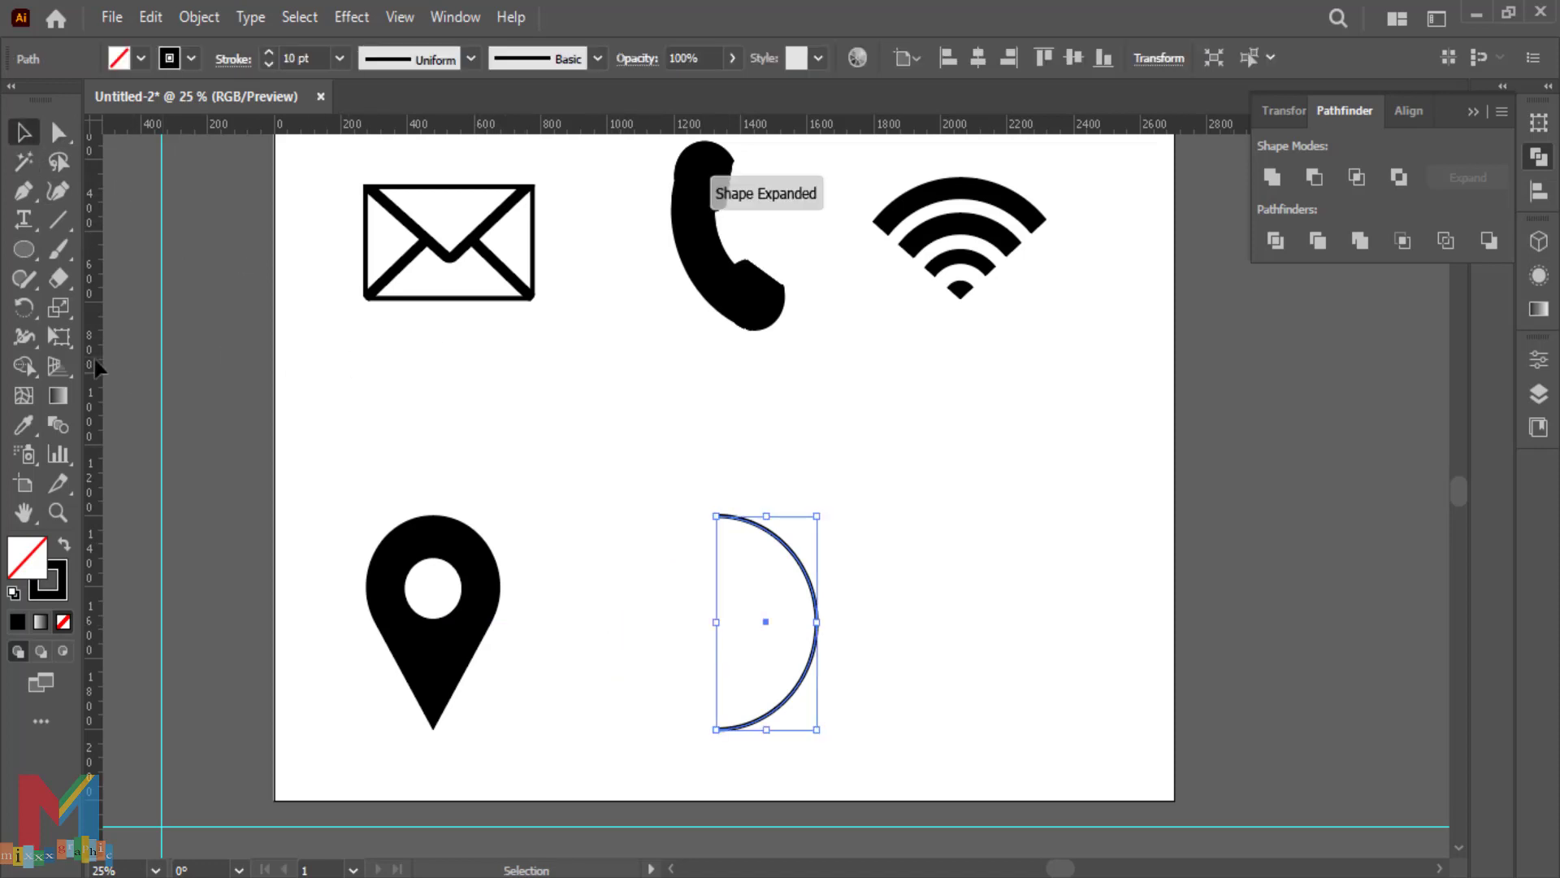
drag(23, 307, 86, 340)
double_click(23, 307)
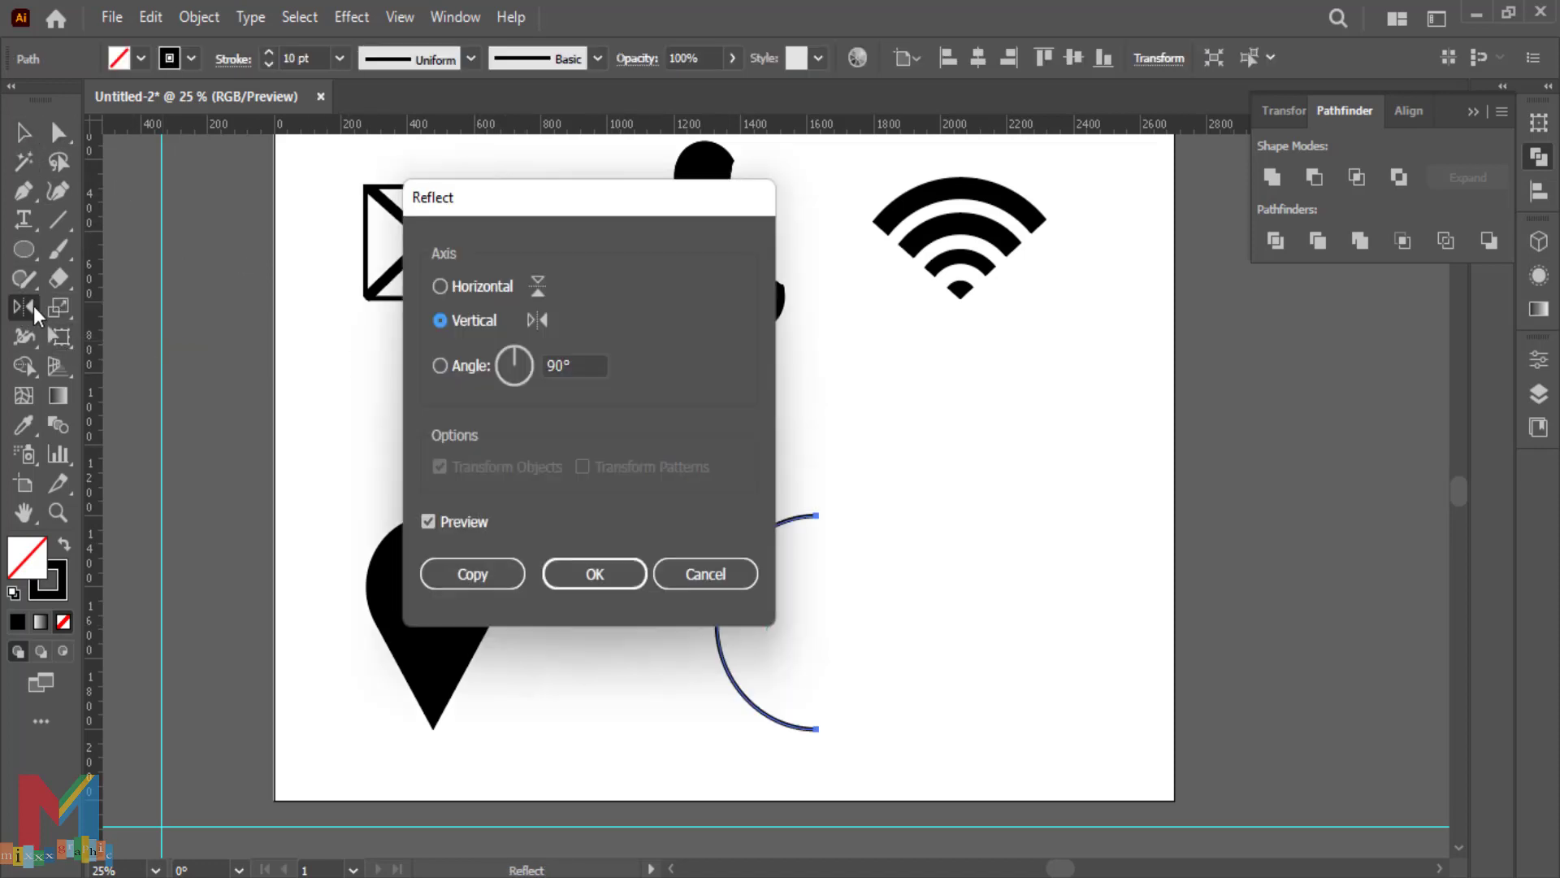
click(485, 574)
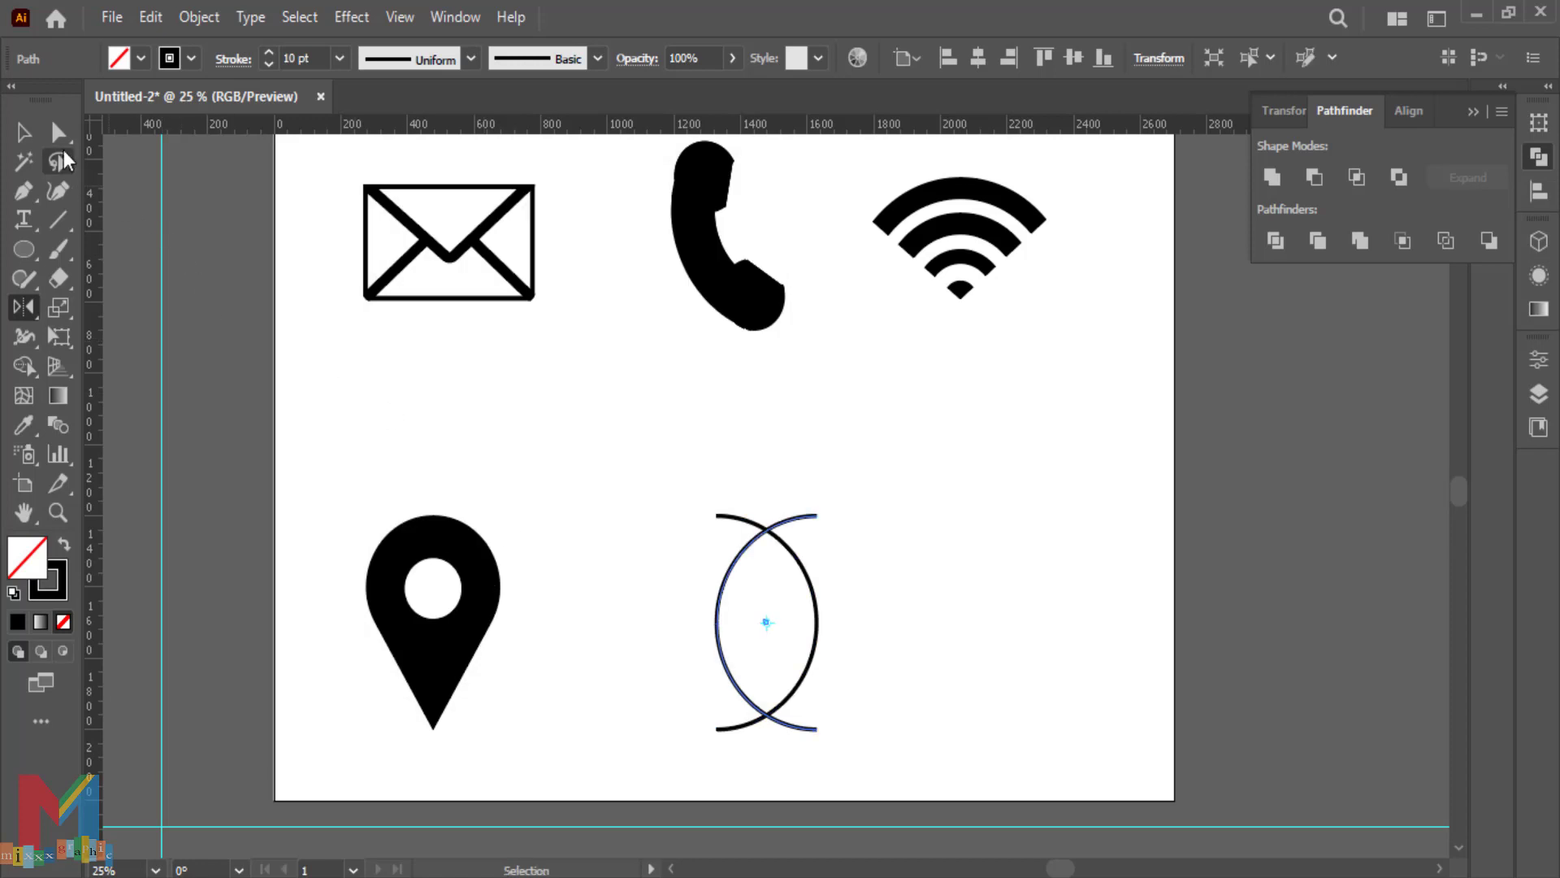
click(23, 132)
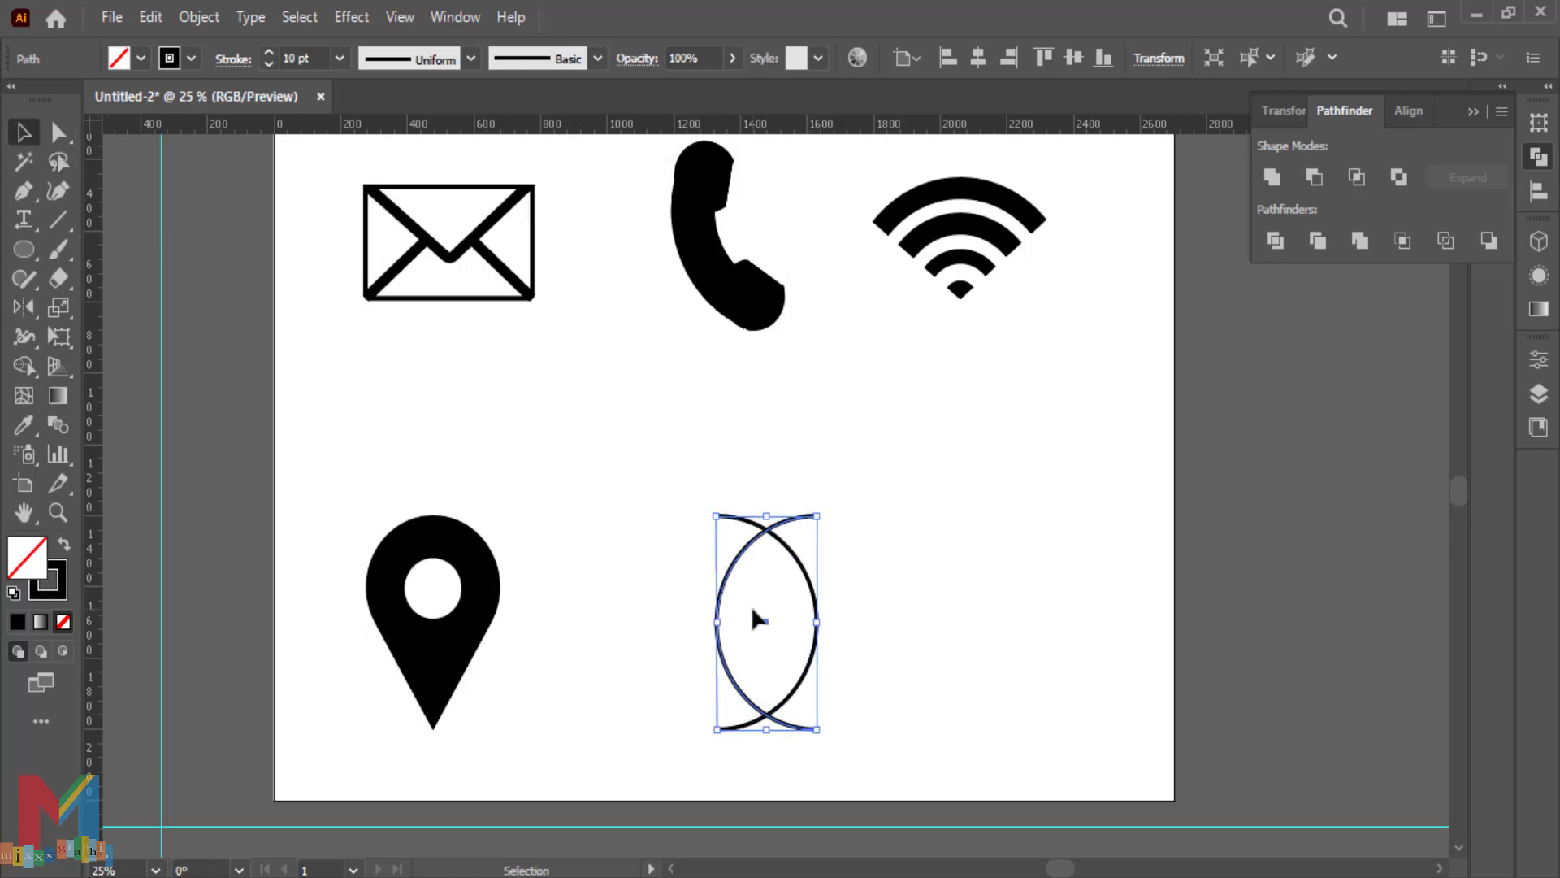
drag(719, 620, 618, 619)
Select both half-circles and set the blend spacing to five specified steps
drag(935, 501, 620, 736)
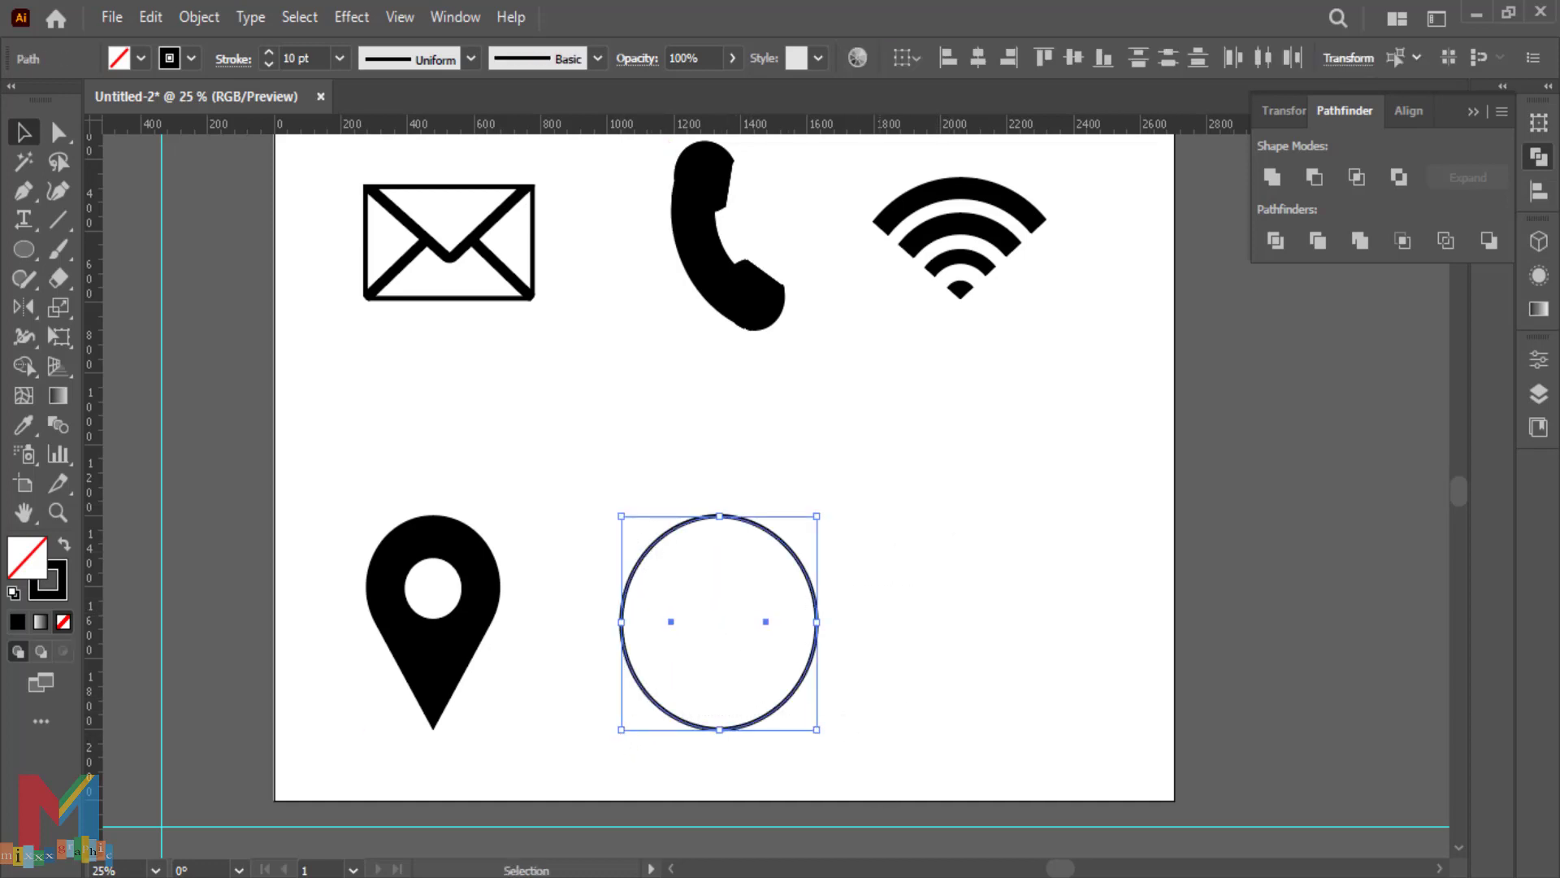
click(199, 18)
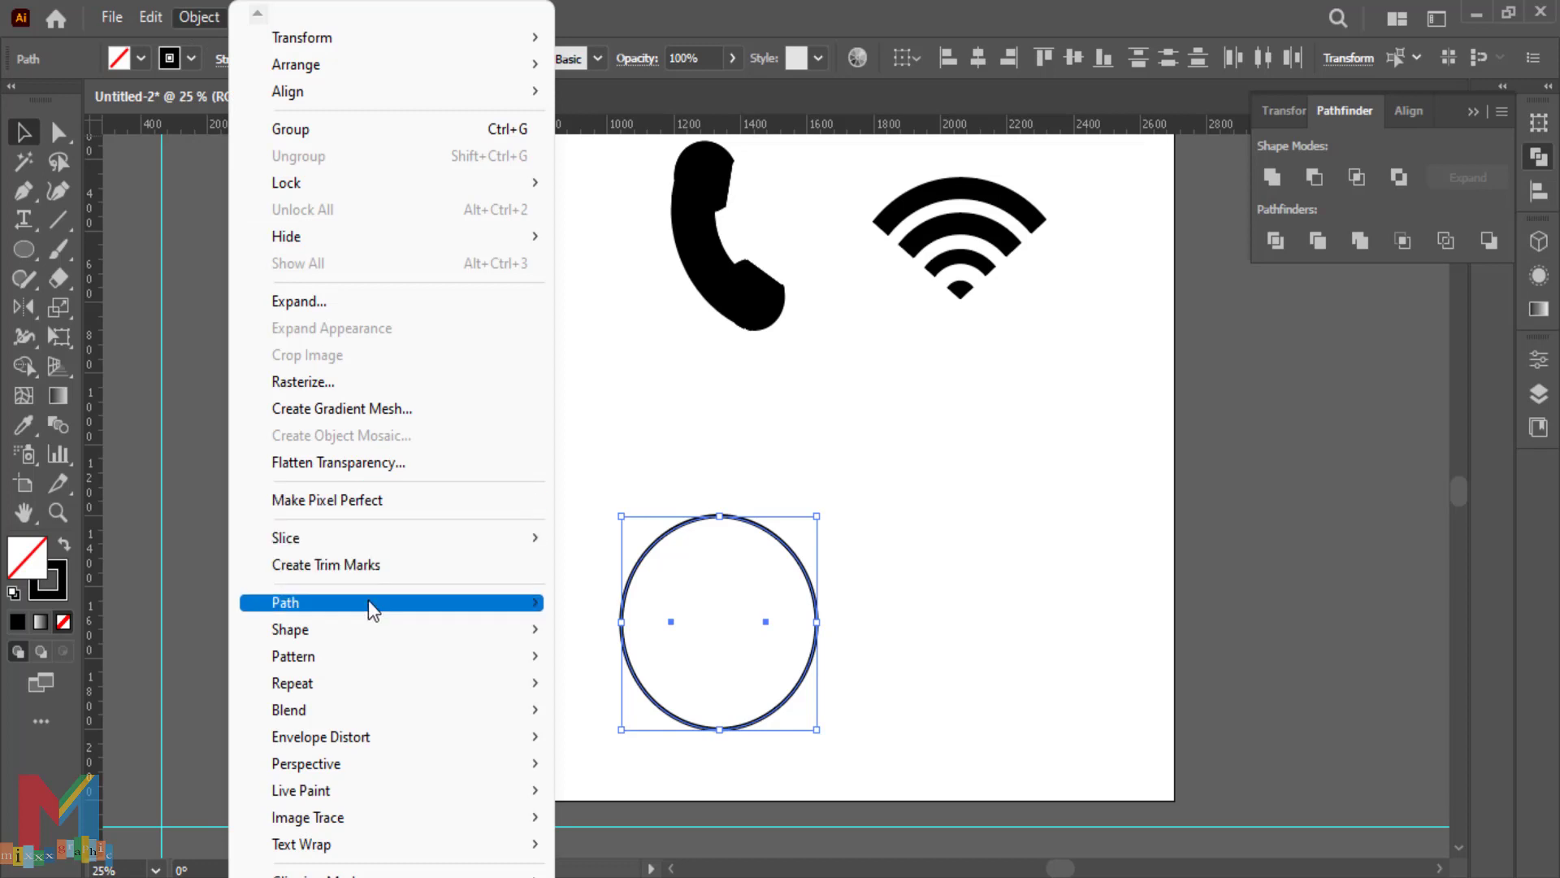
mouse_move(385, 704)
click(606, 774)
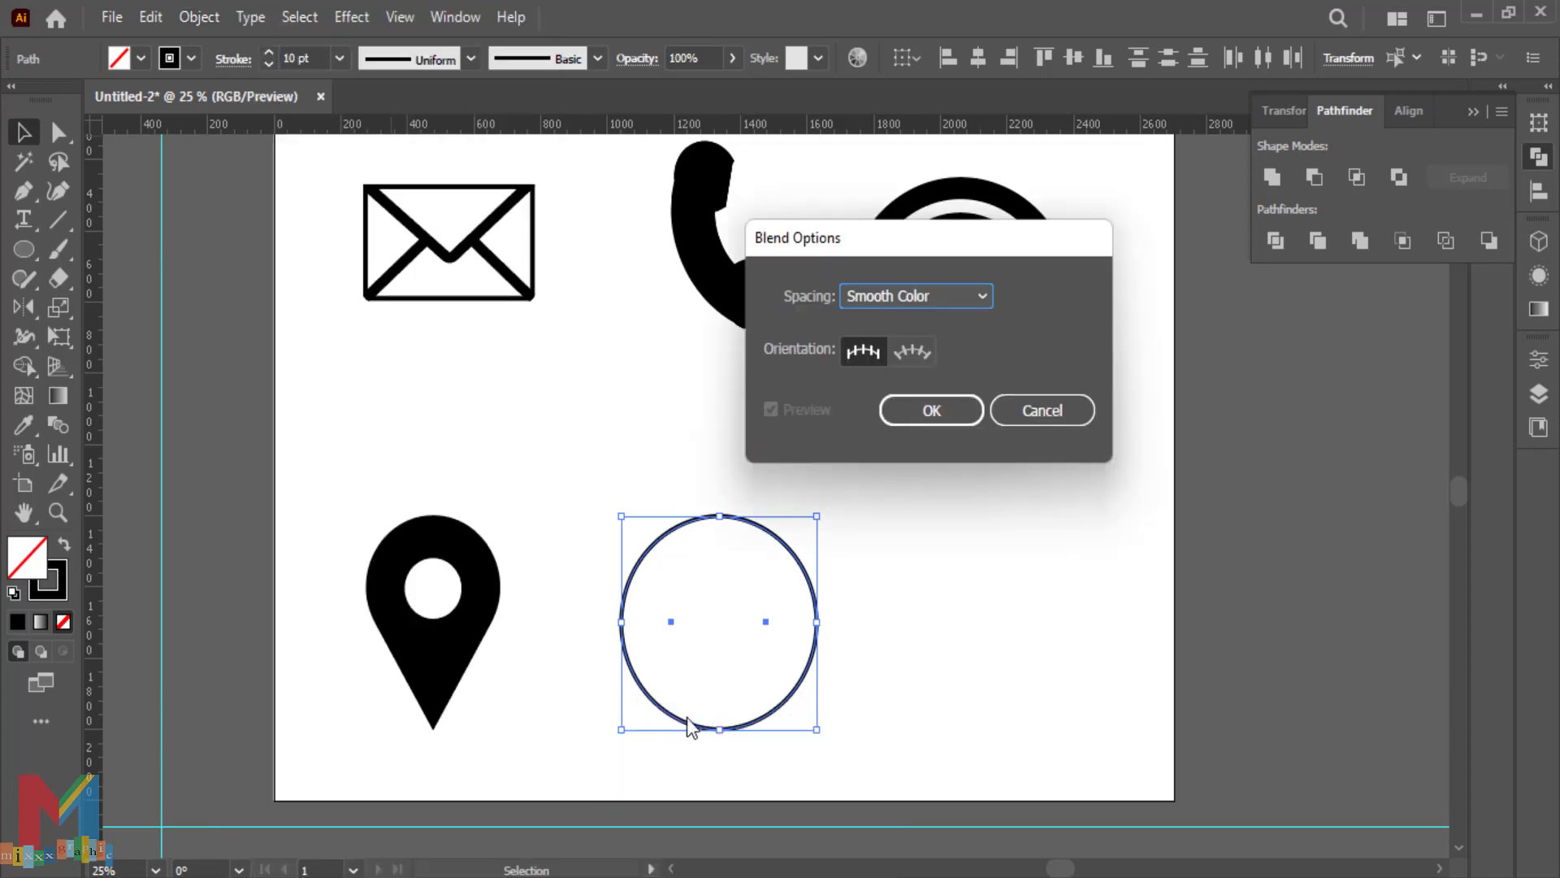
click(914, 294)
click(910, 345)
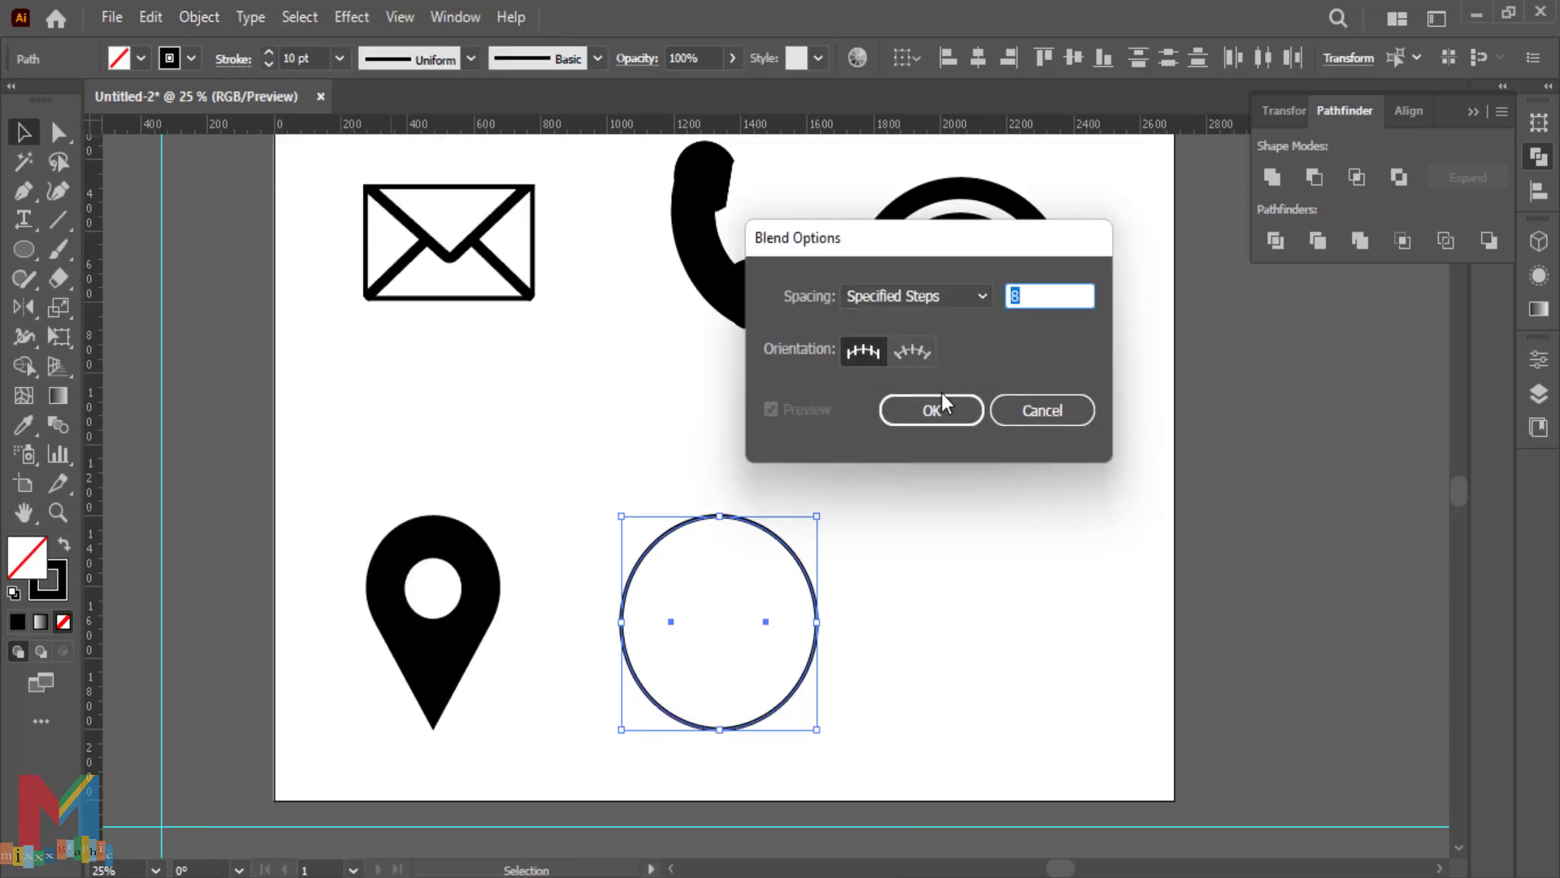
text(3)
click(929, 414)
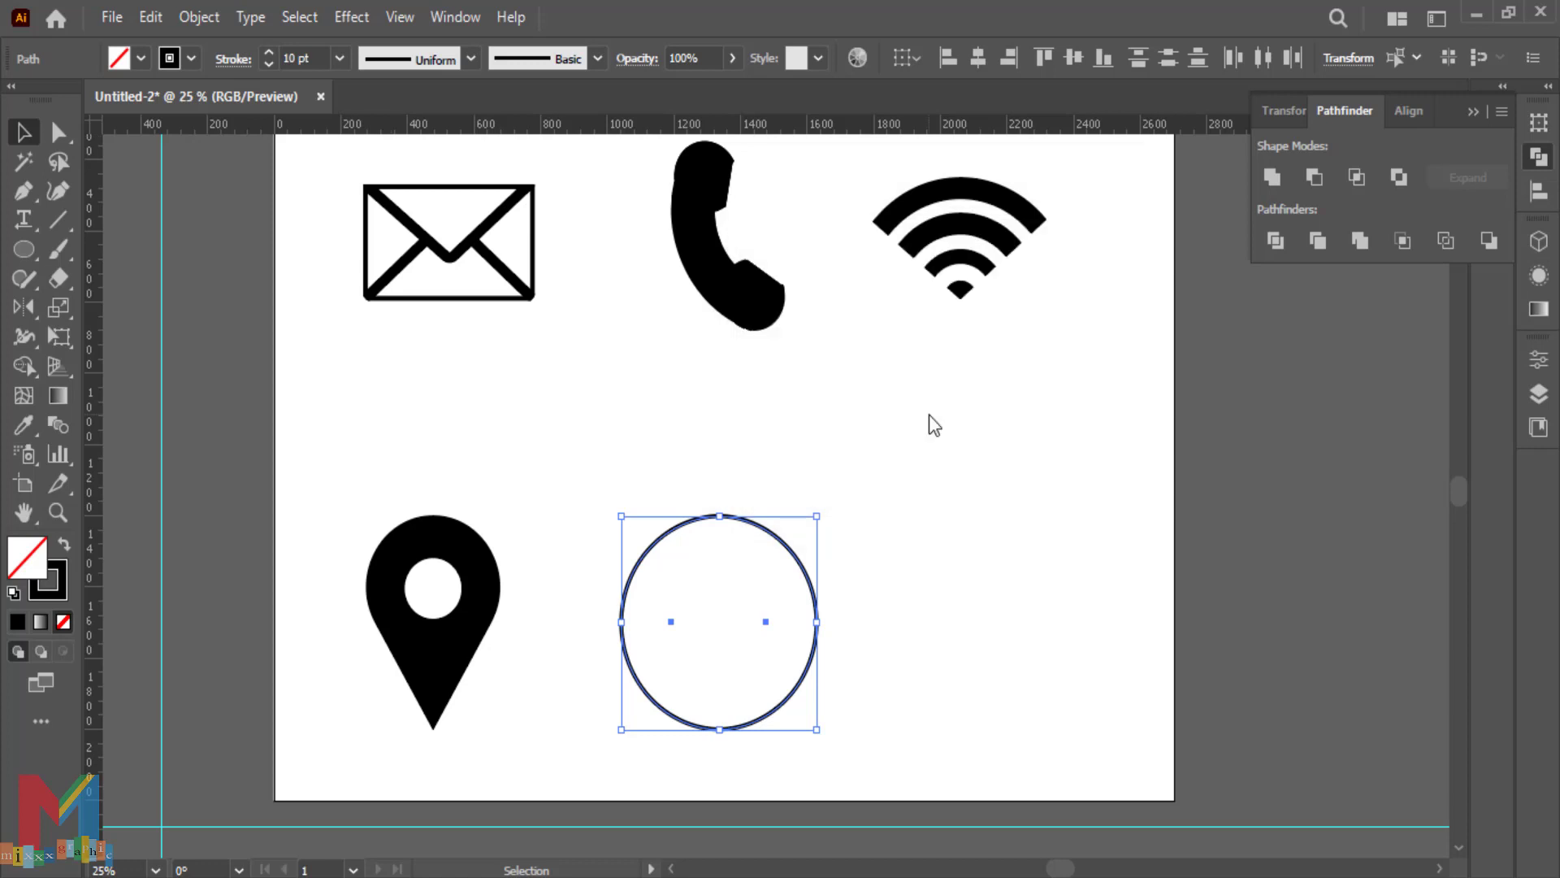
Blend the two half-circles to create the globe's curved vertical lines
click(199, 17)
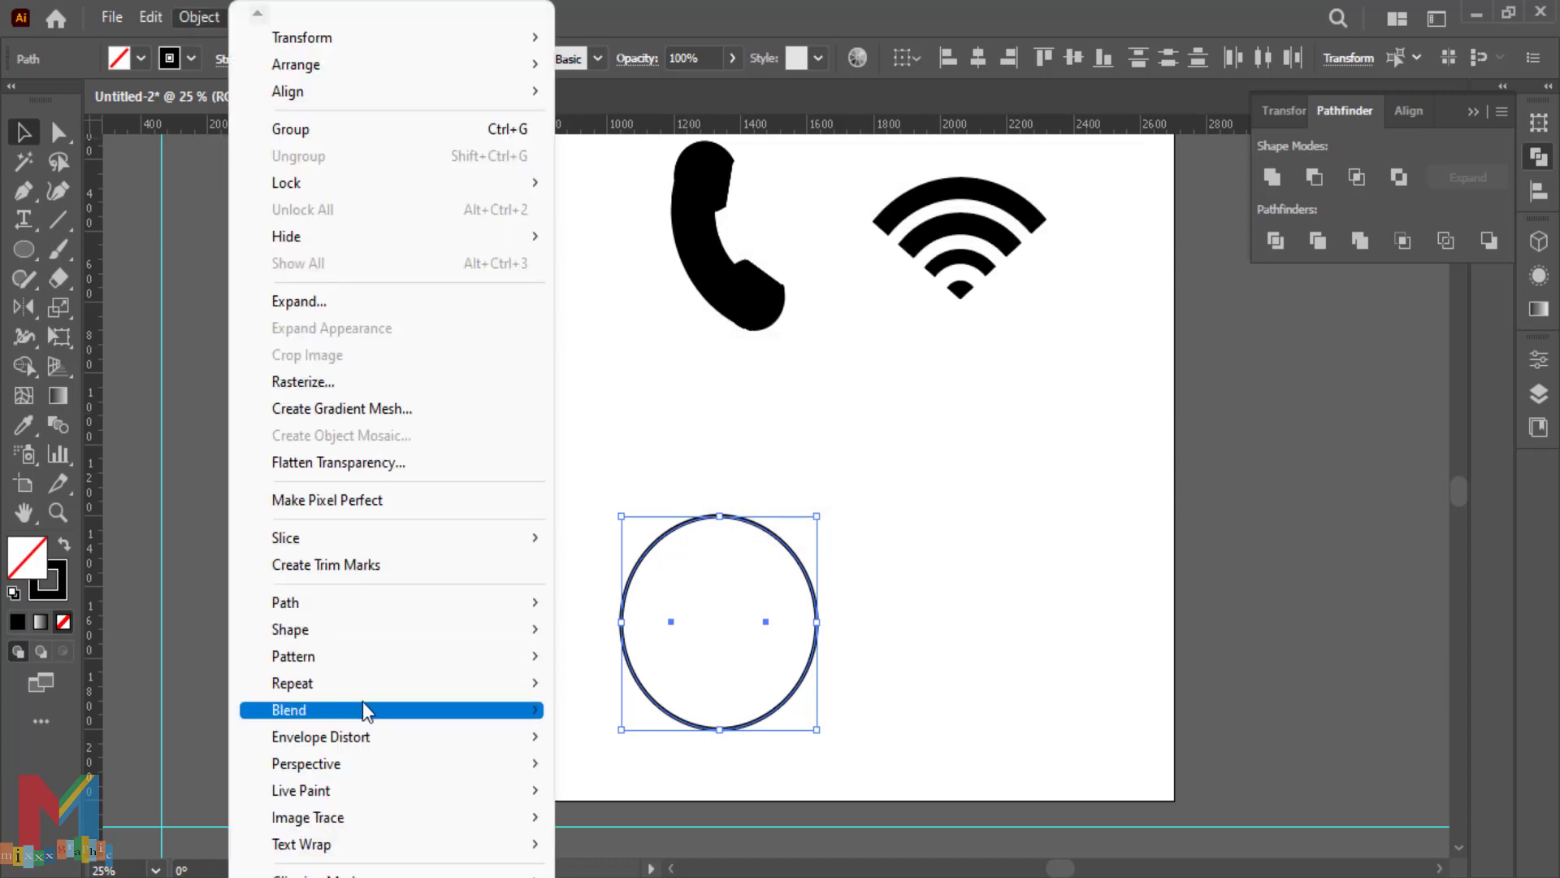
mouse_move(400, 709)
click(593, 710)
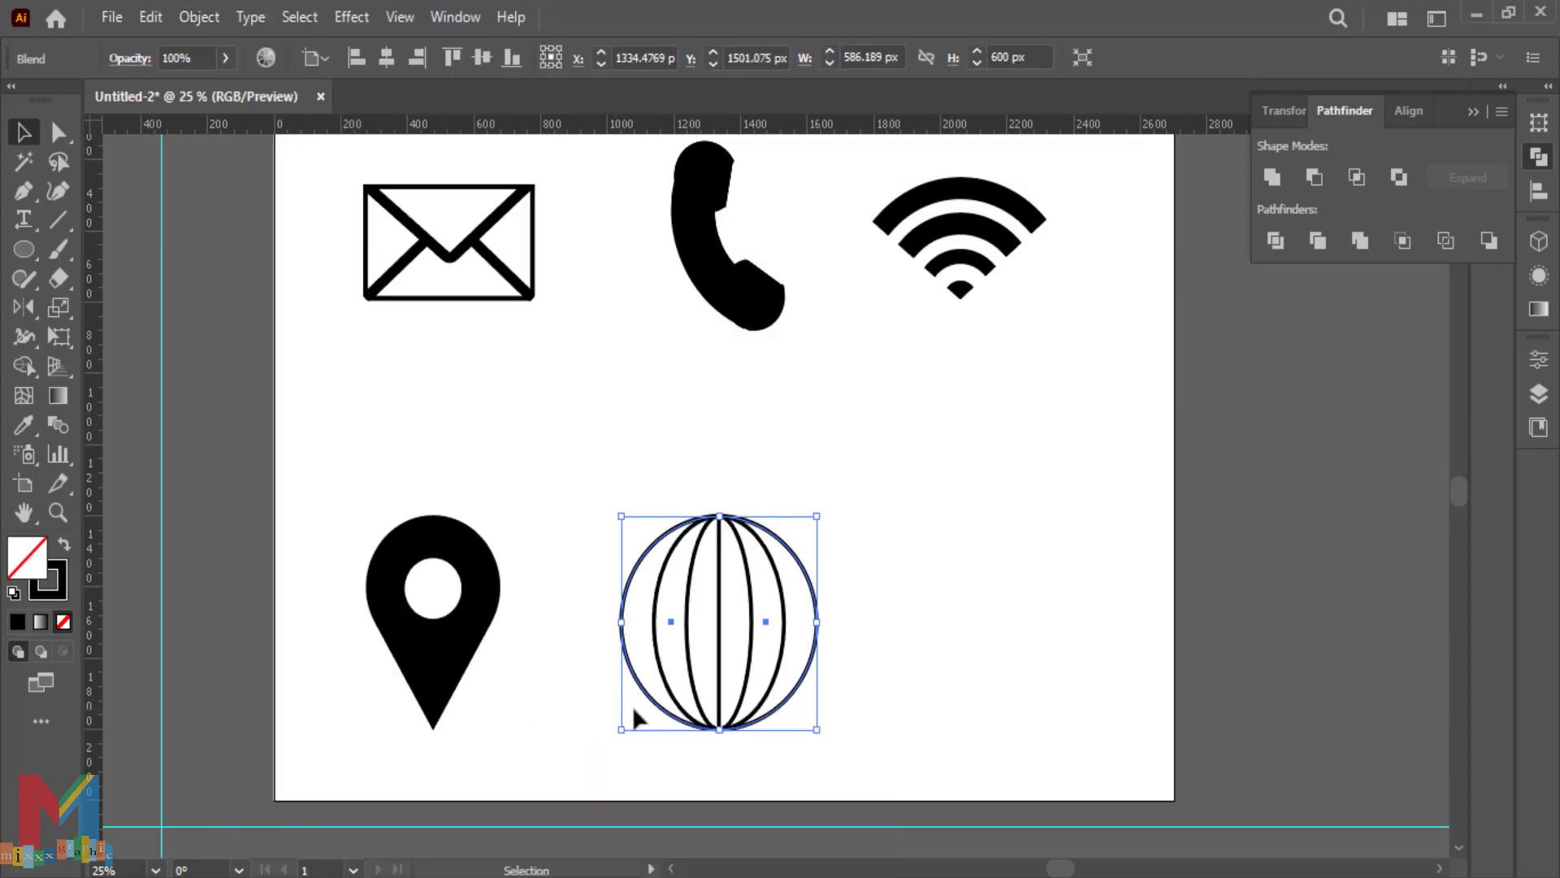
click(724, 767)
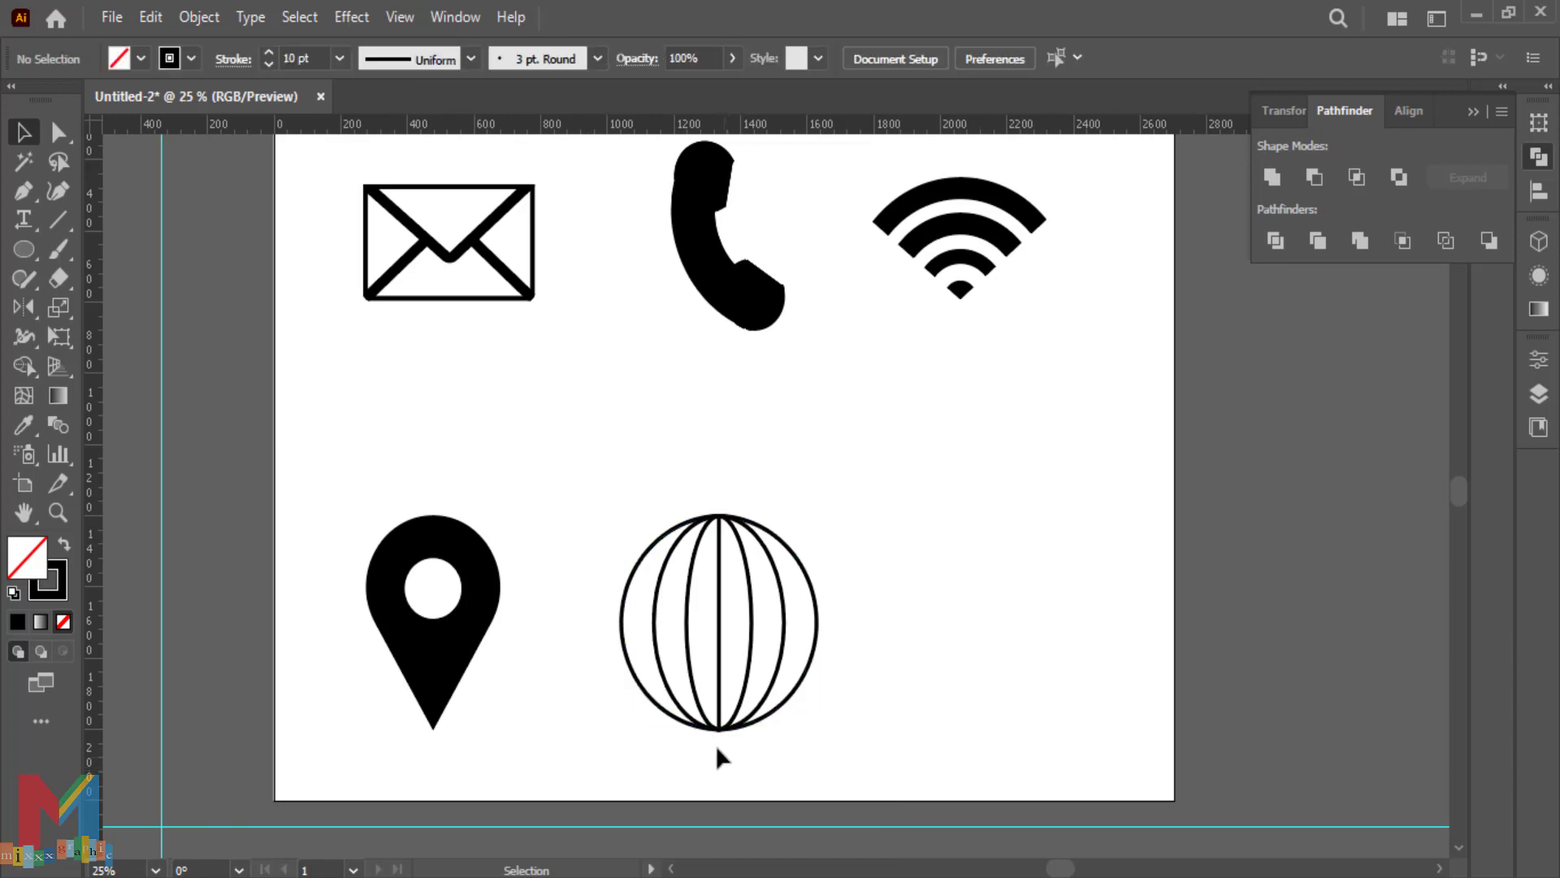
Draw a horizontal line about 898 px long across the globe's upper part and copy it straight down to the lower part
click(56, 226)
drag(580, 541, 880, 537)
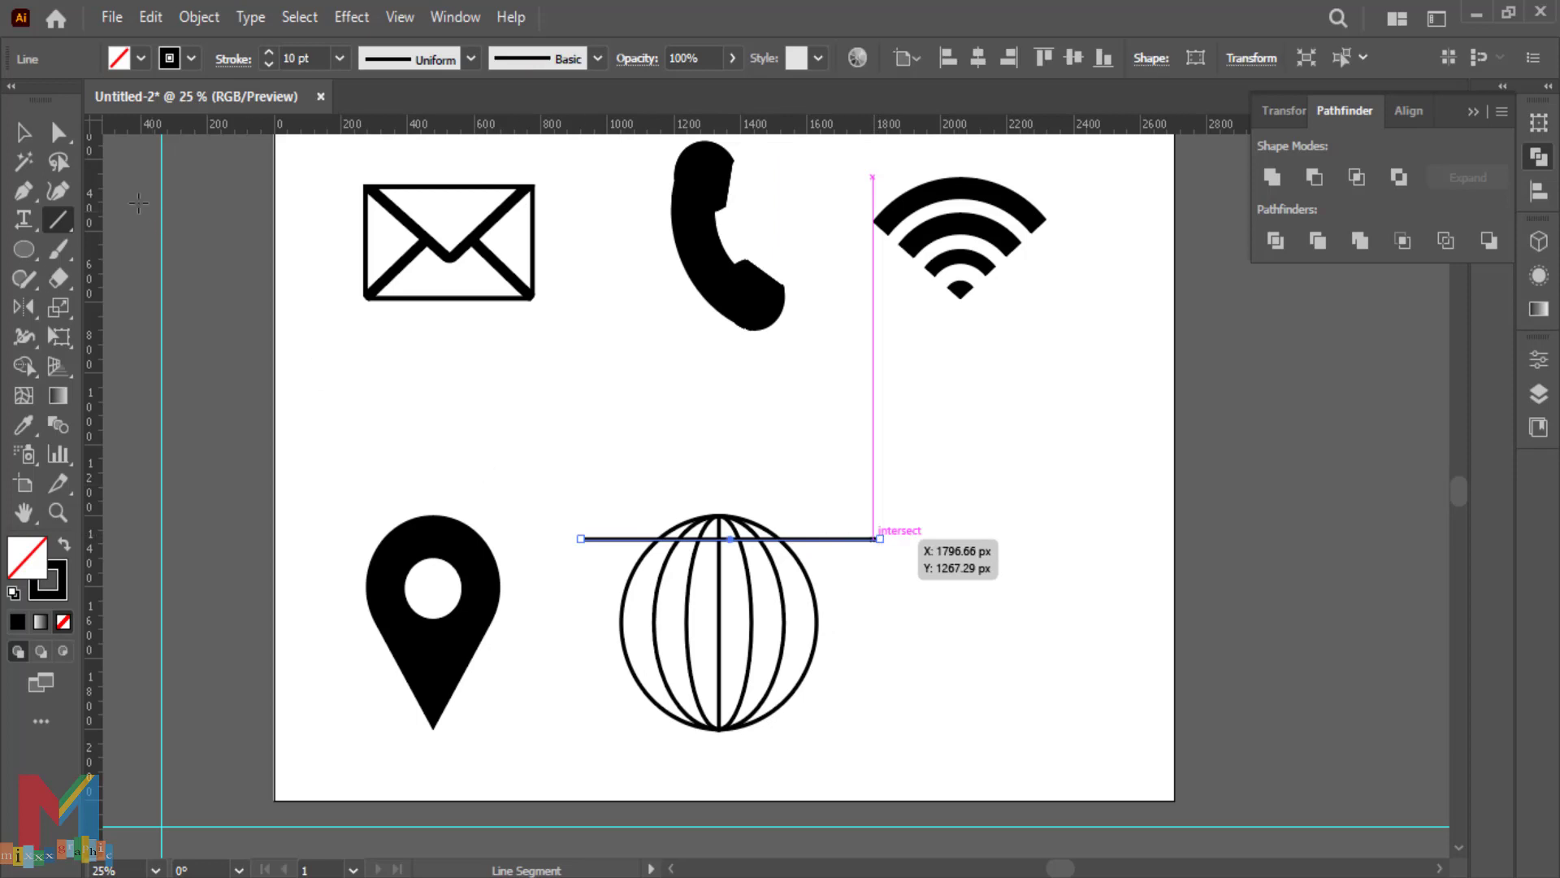
click(29, 133)
drag(611, 540, 613, 714)
Blend the upper and lower horizontal lines to create evenly spaced lines across the globe
shift+click(860, 540)
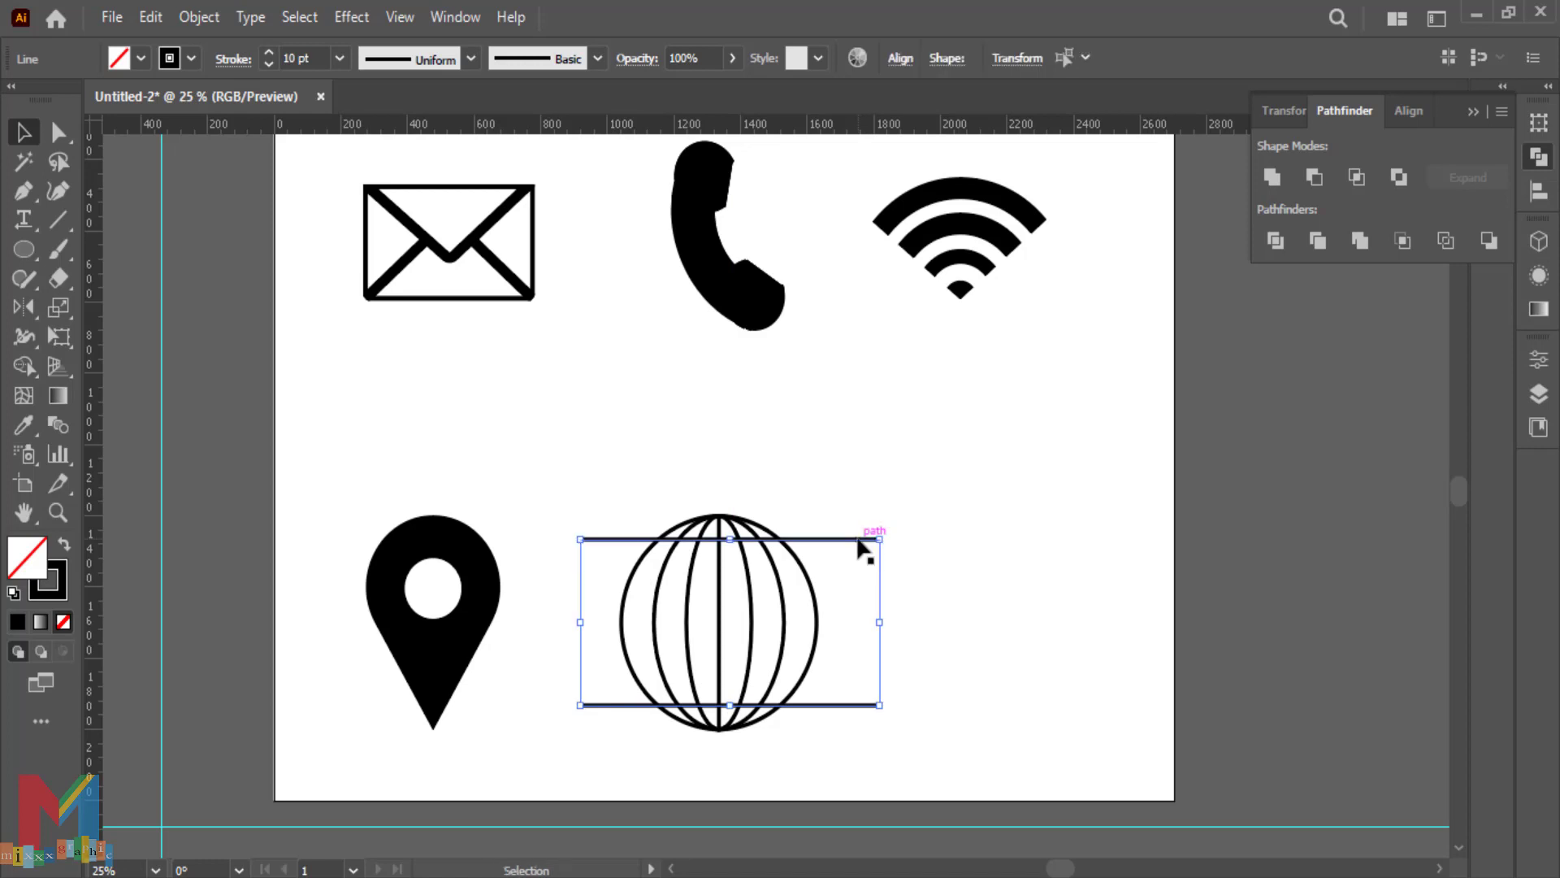
click(195, 17)
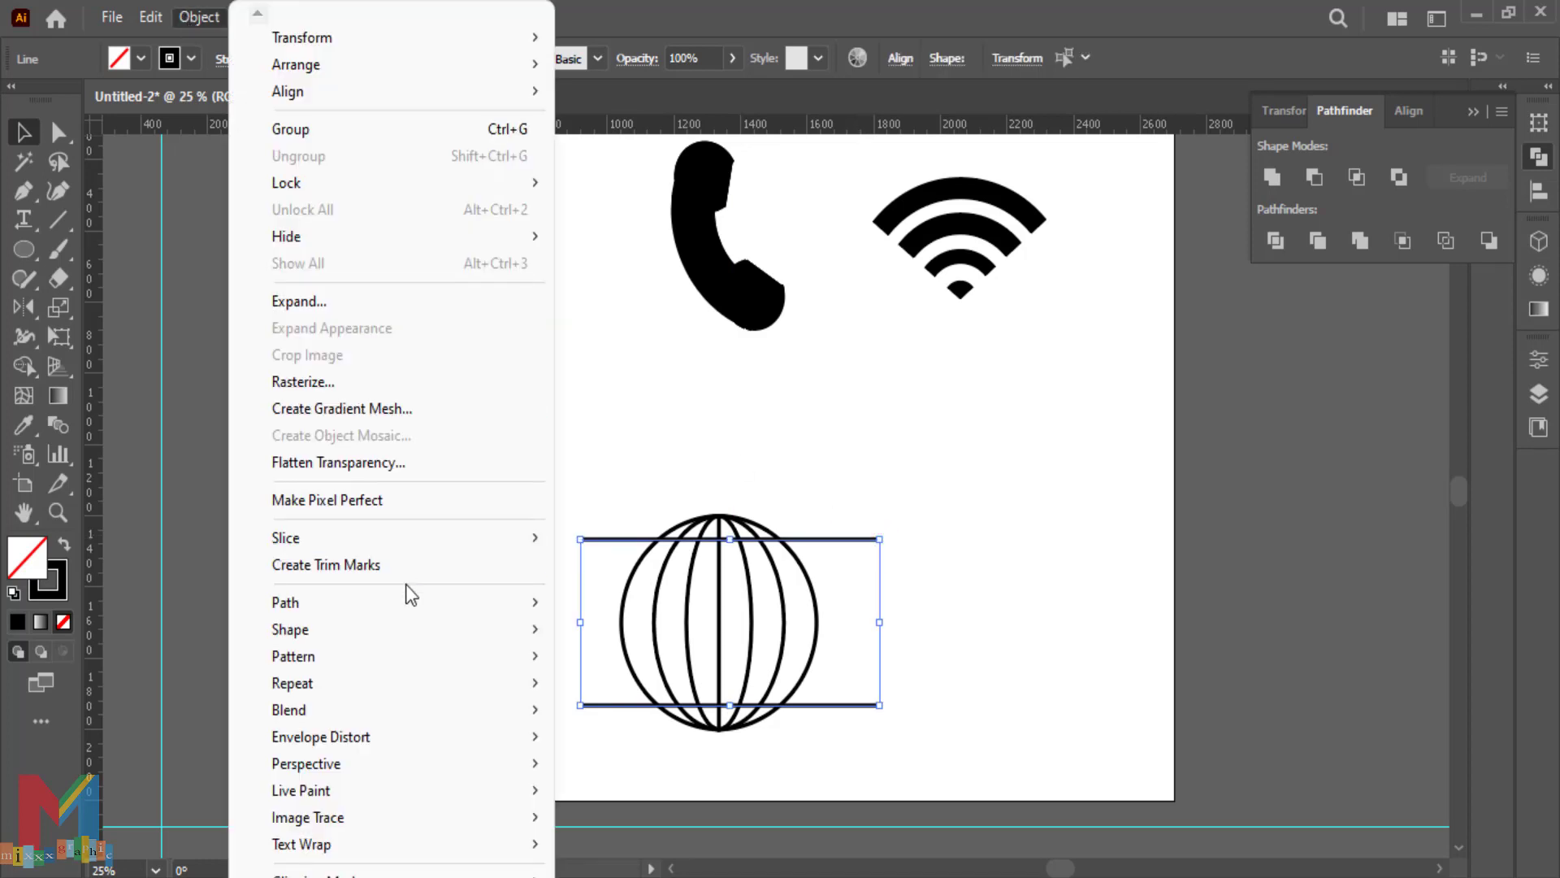
mouse_move(385, 708)
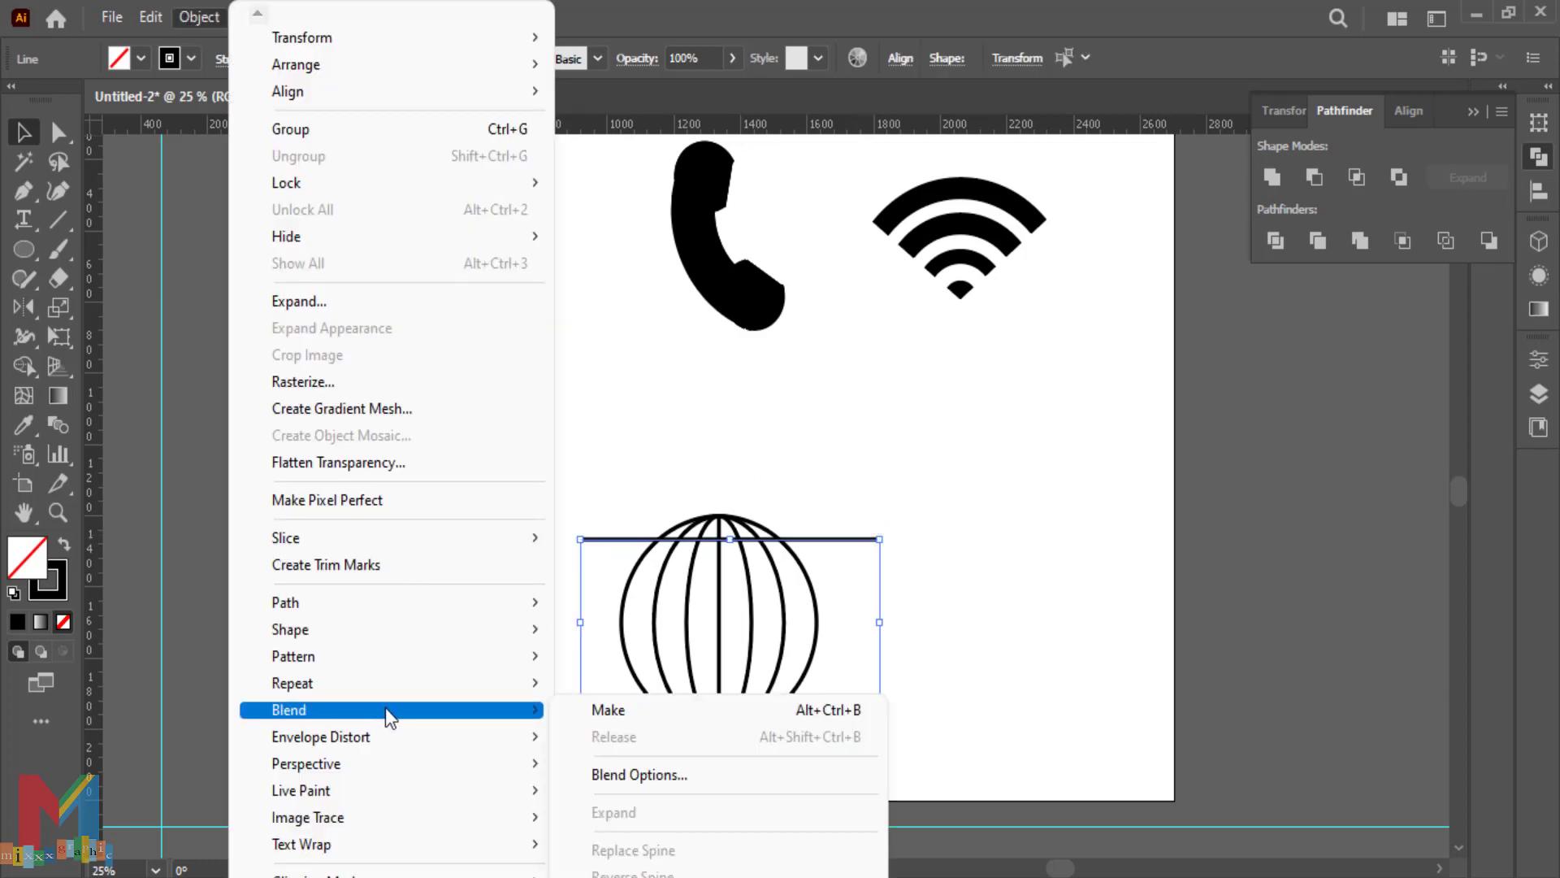
click(593, 716)
click(966, 659)
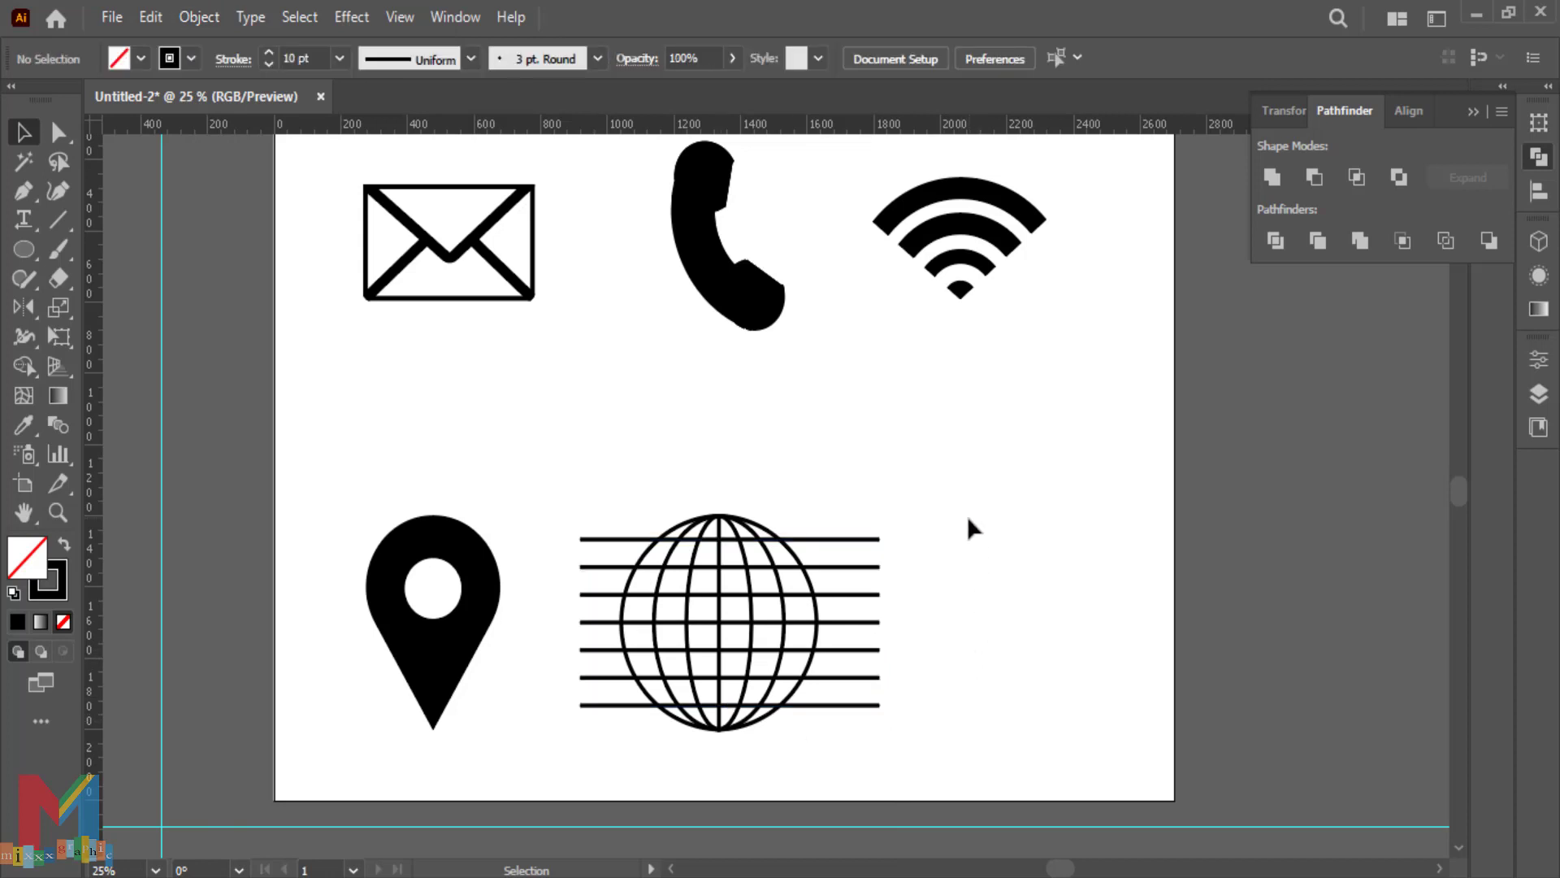
Apply a horizontal Bulge warp with a 33% bend to the blended horizontal lines across the globe
drag(967, 489, 853, 644)
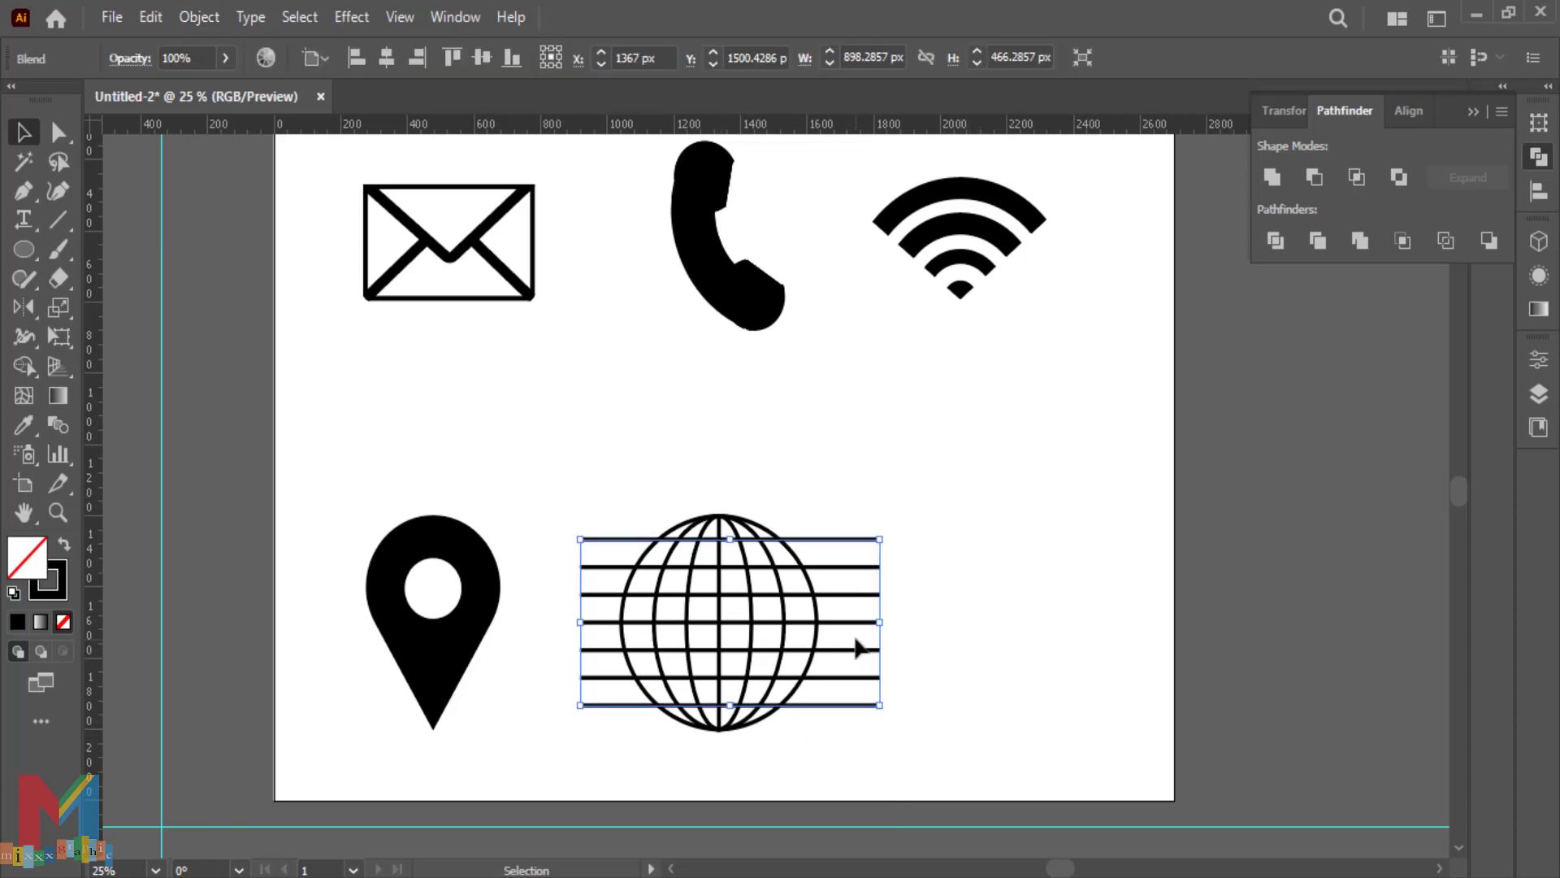
drag(918, 487, 860, 714)
click(352, 17)
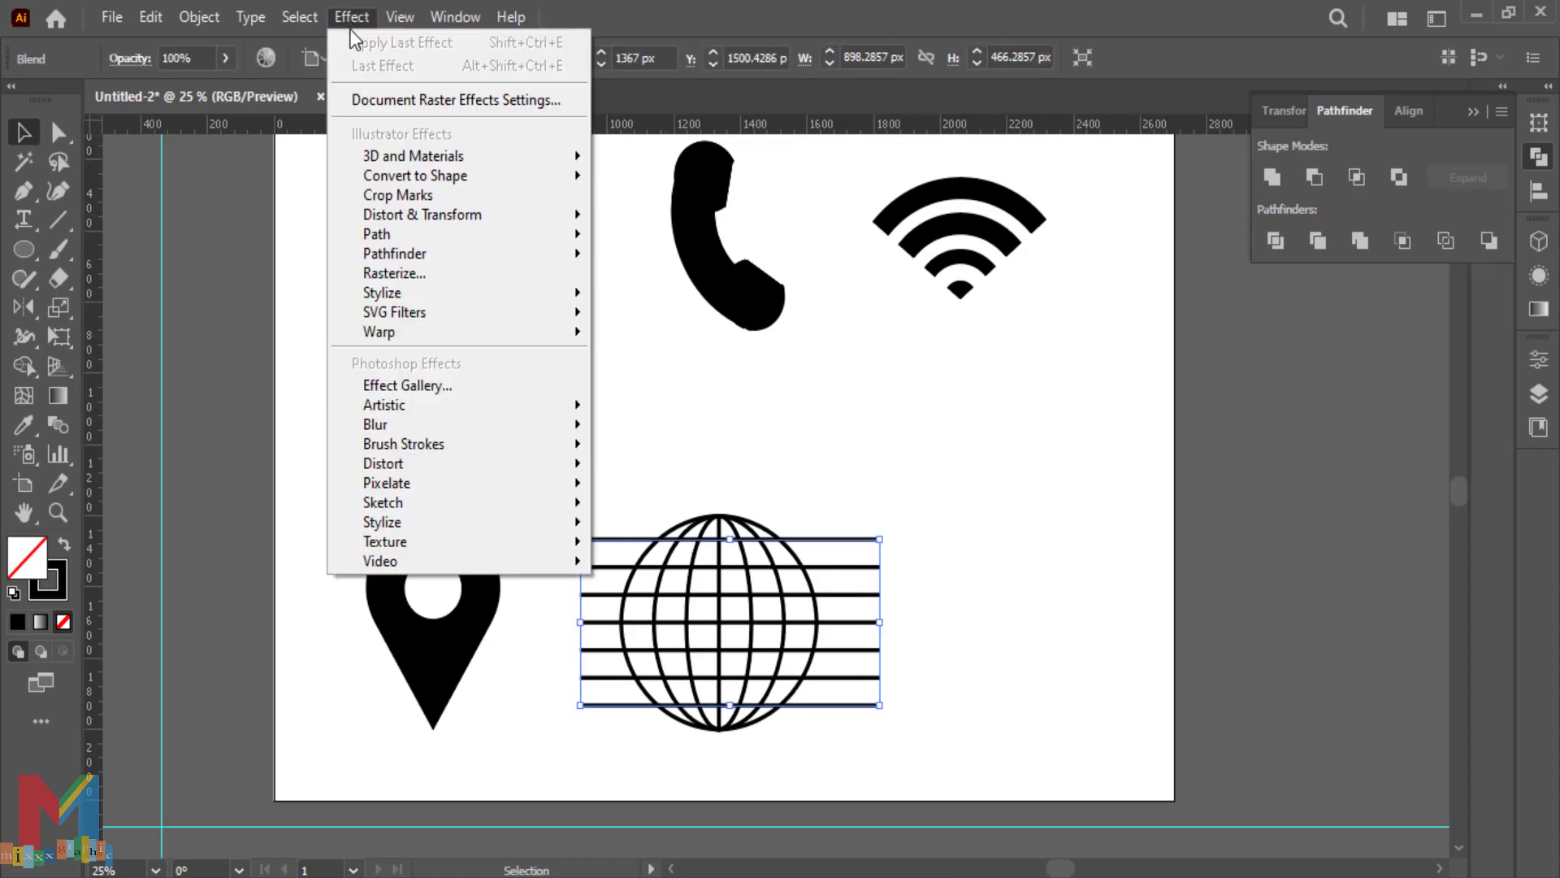
mouse_move(447, 328)
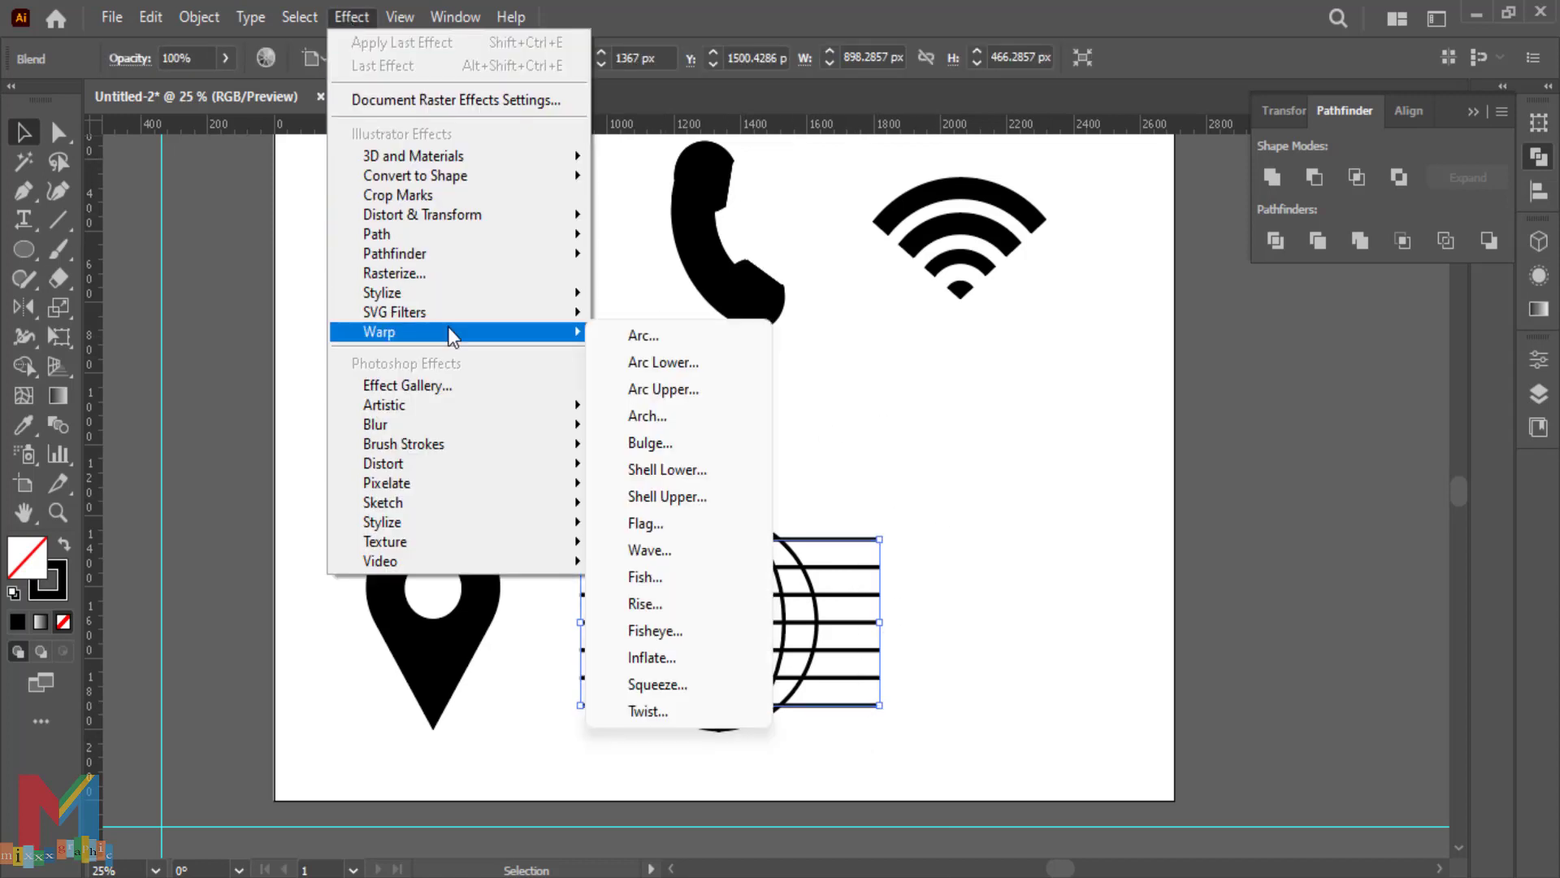
click(680, 432)
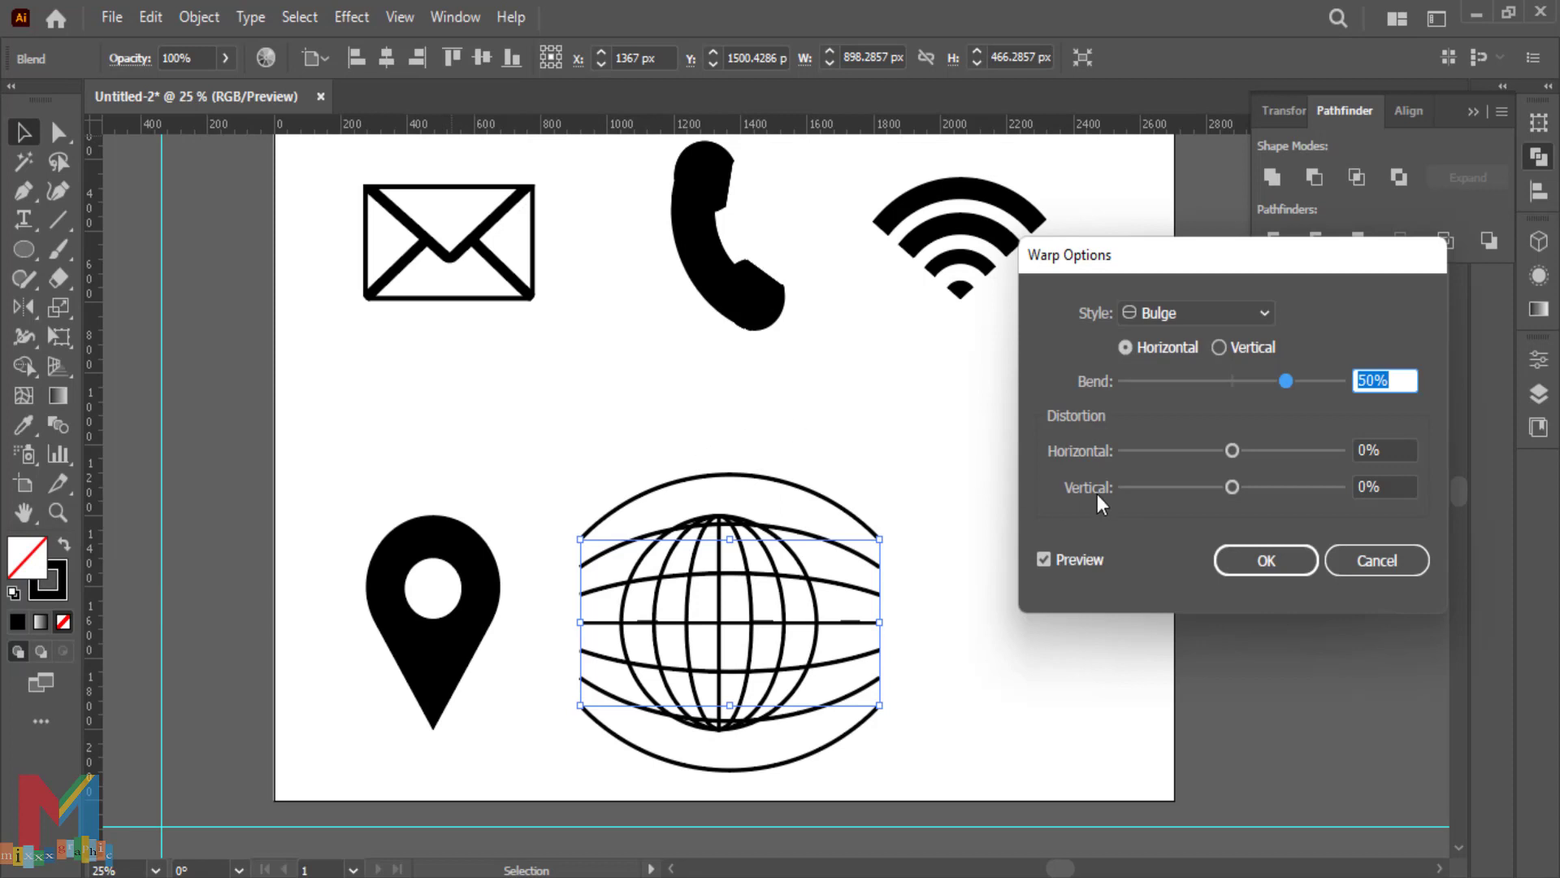
drag(1284, 382, 1269, 375)
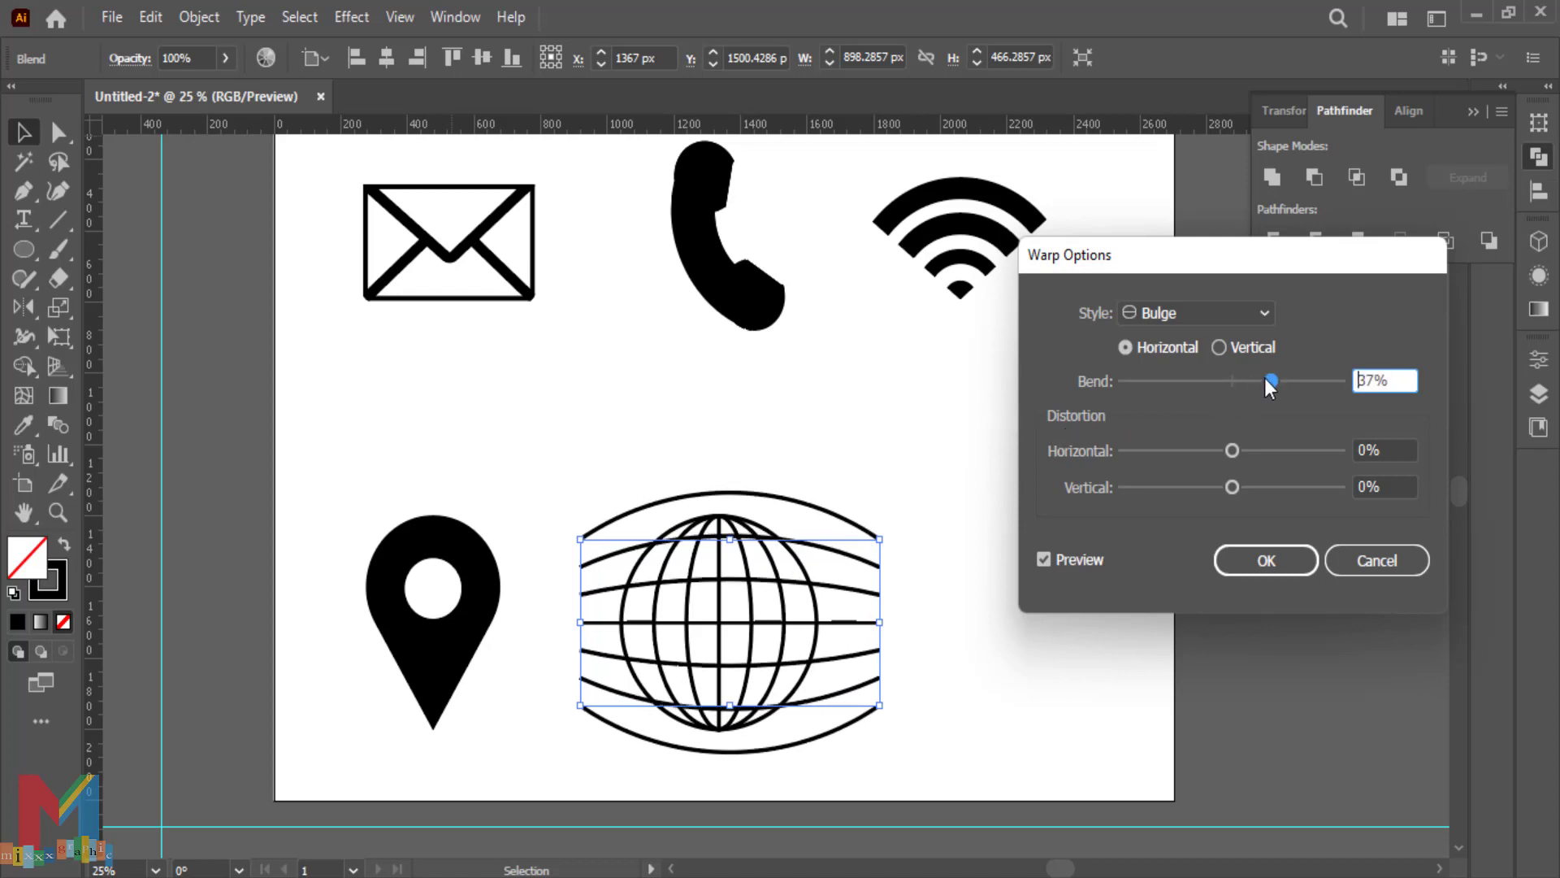
drag(1266, 377, 1261, 374)
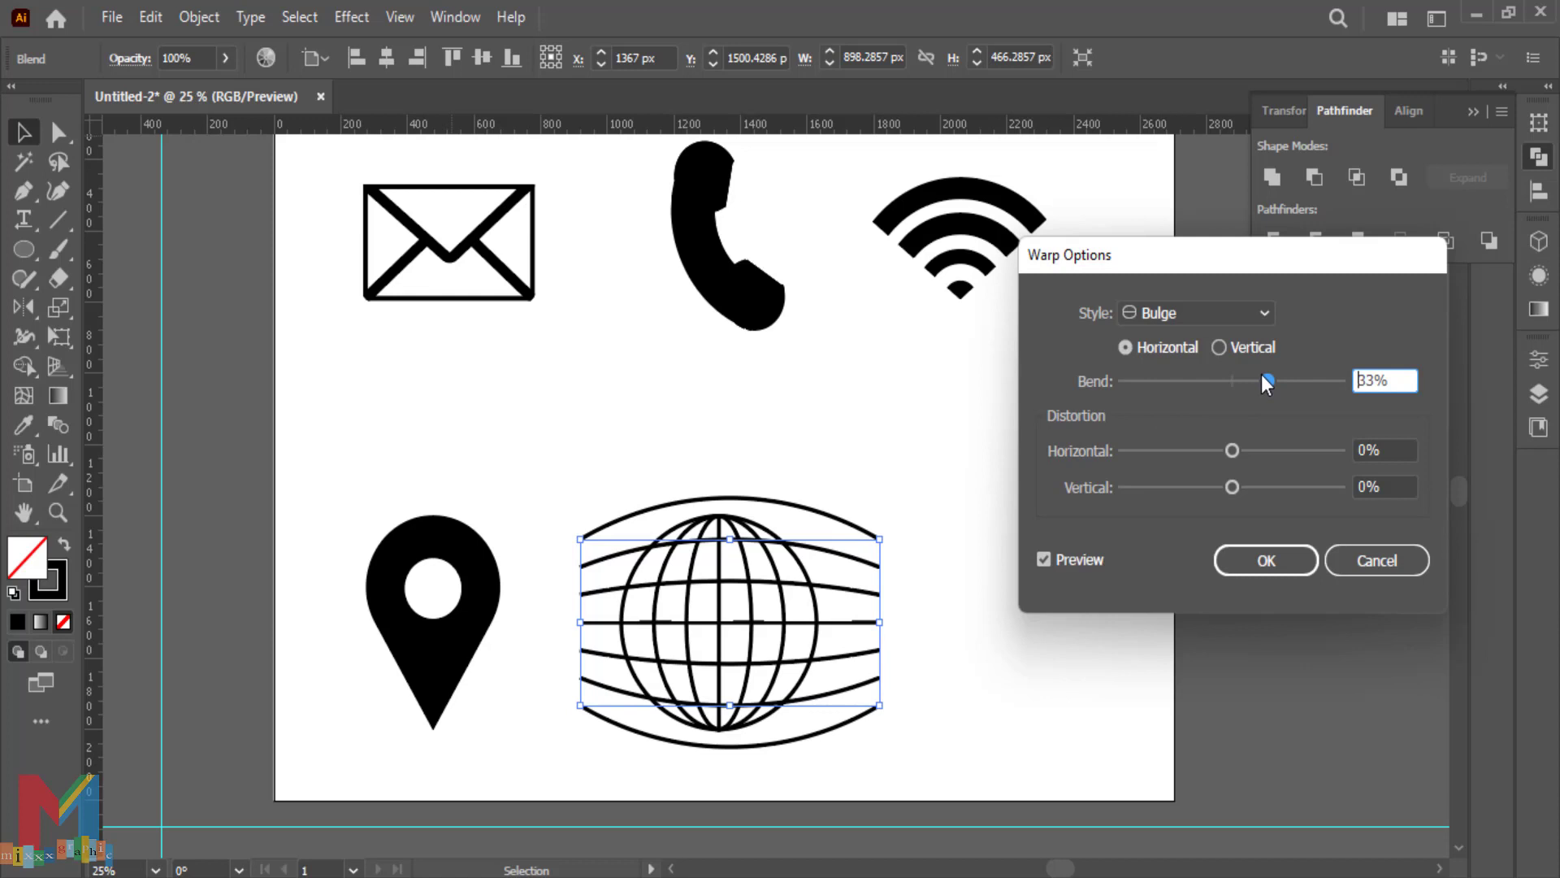
click(1229, 558)
click(1023, 455)
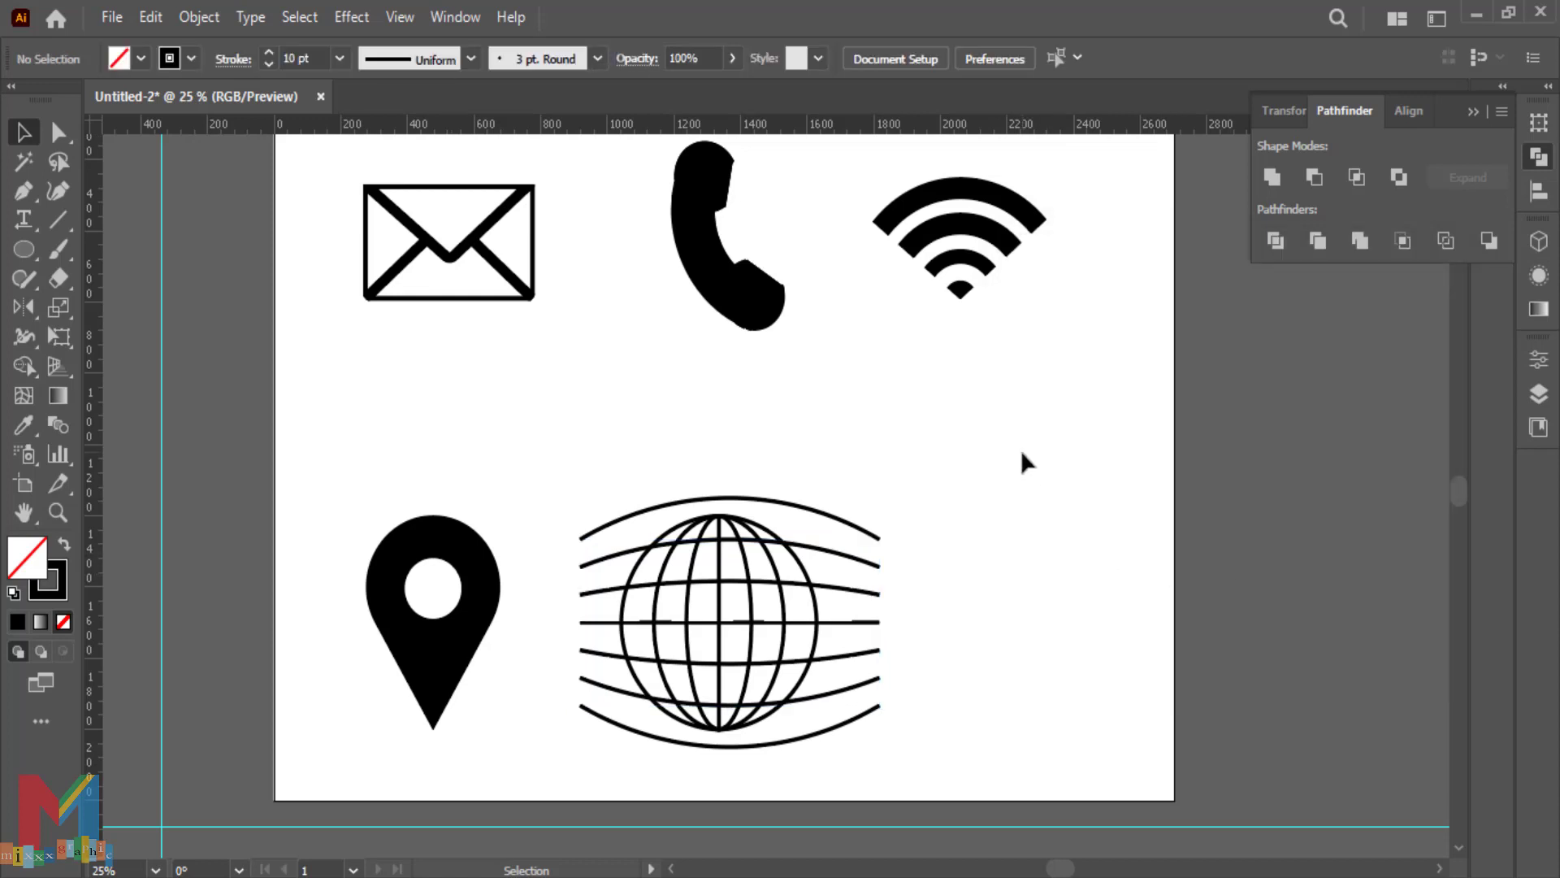
Expand the appearance of all the globe's blends, and expand them into objects, fills and strokes
drag(1021, 453, 552, 764)
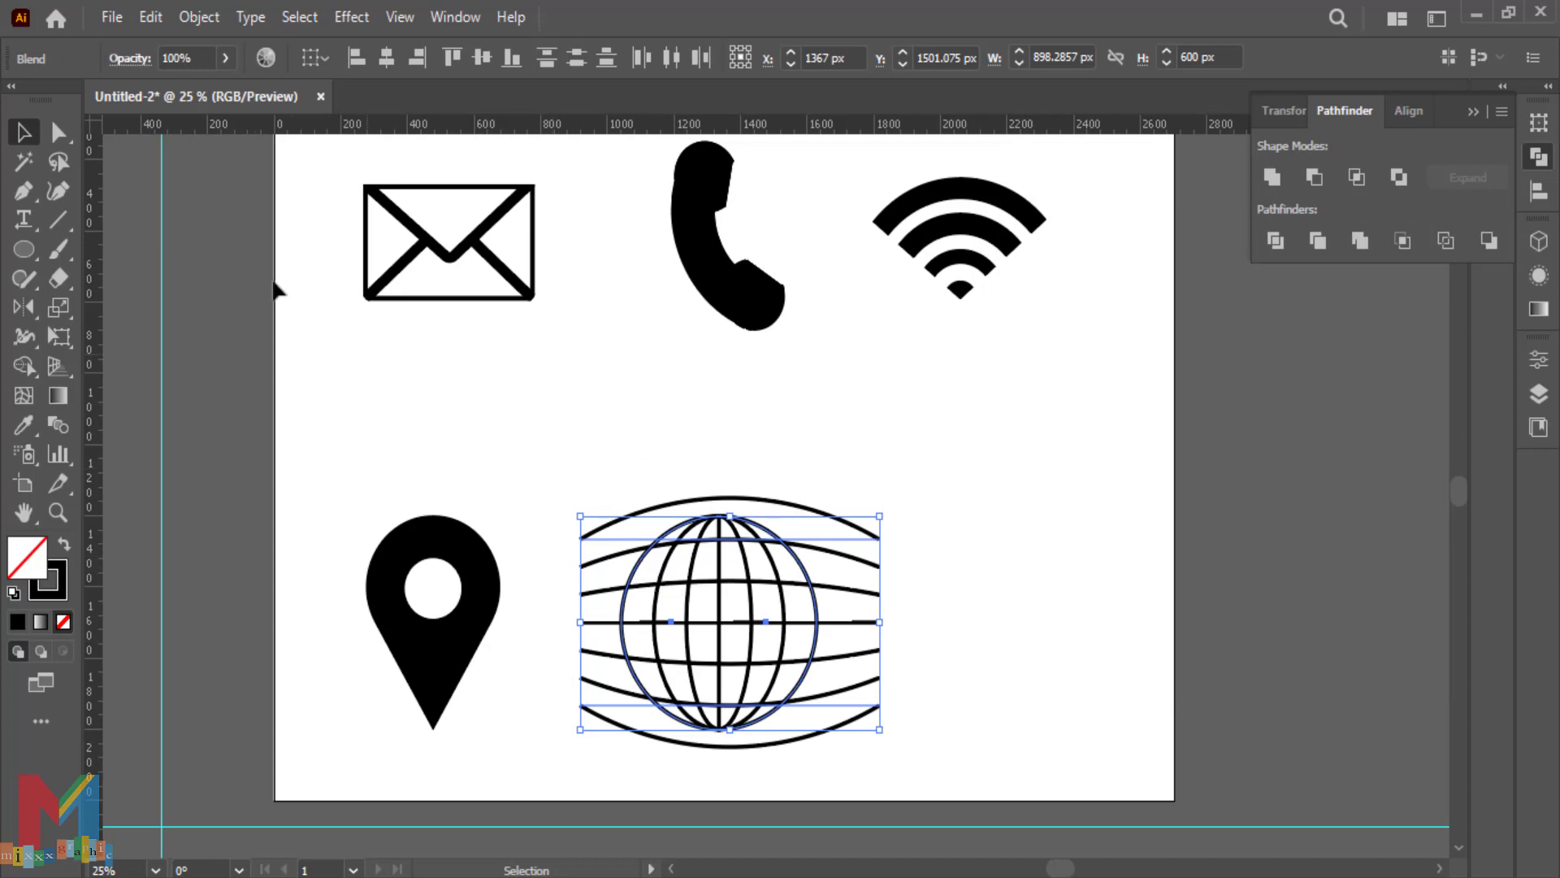
click(197, 17)
click(362, 329)
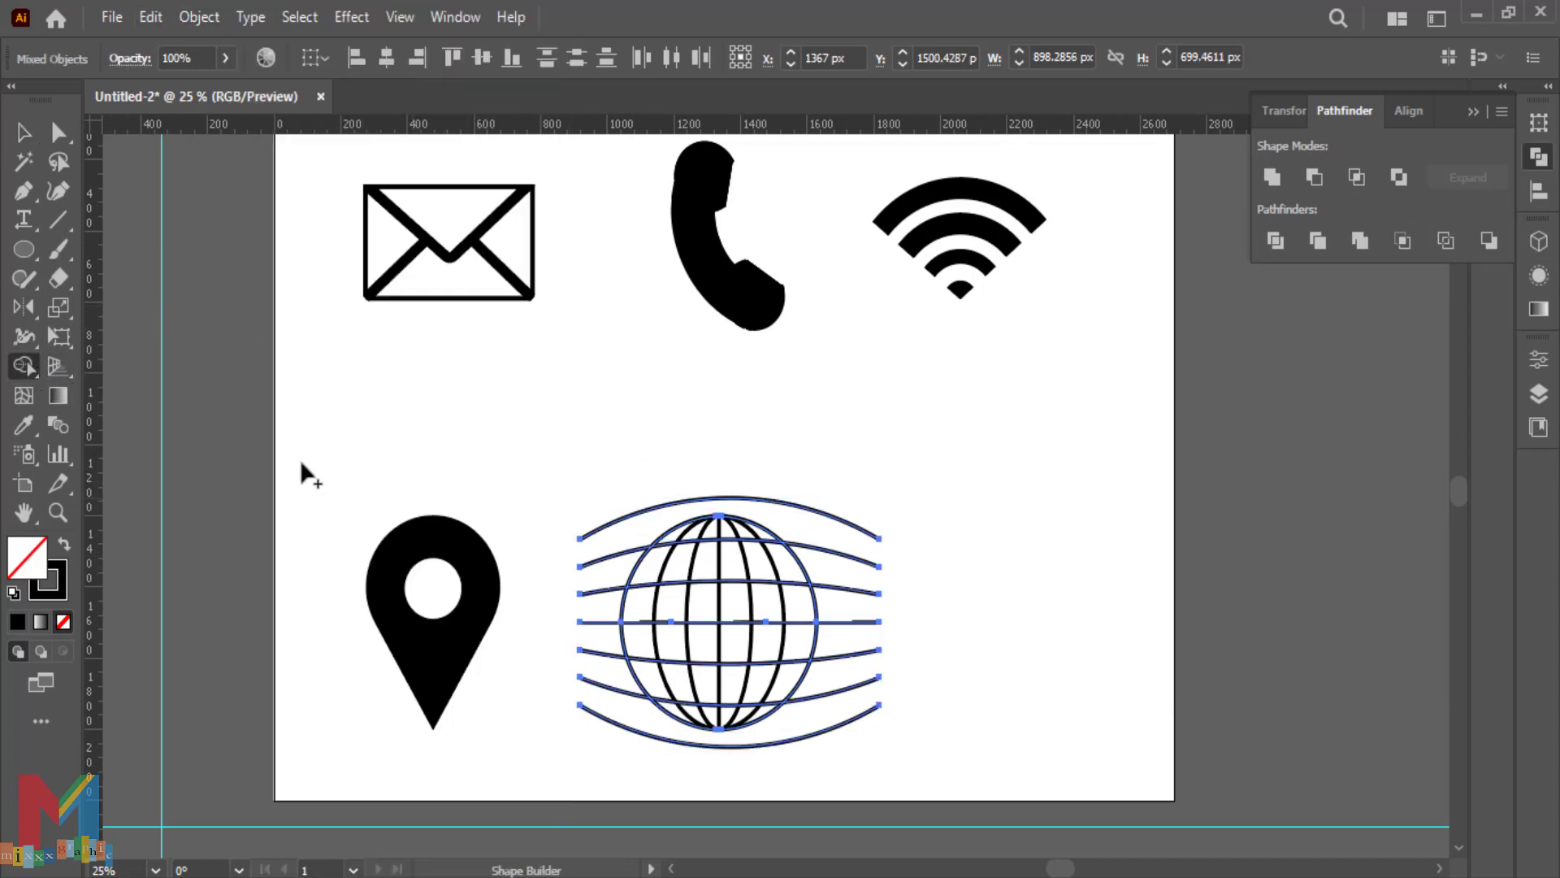
click(198, 17)
click(298, 301)
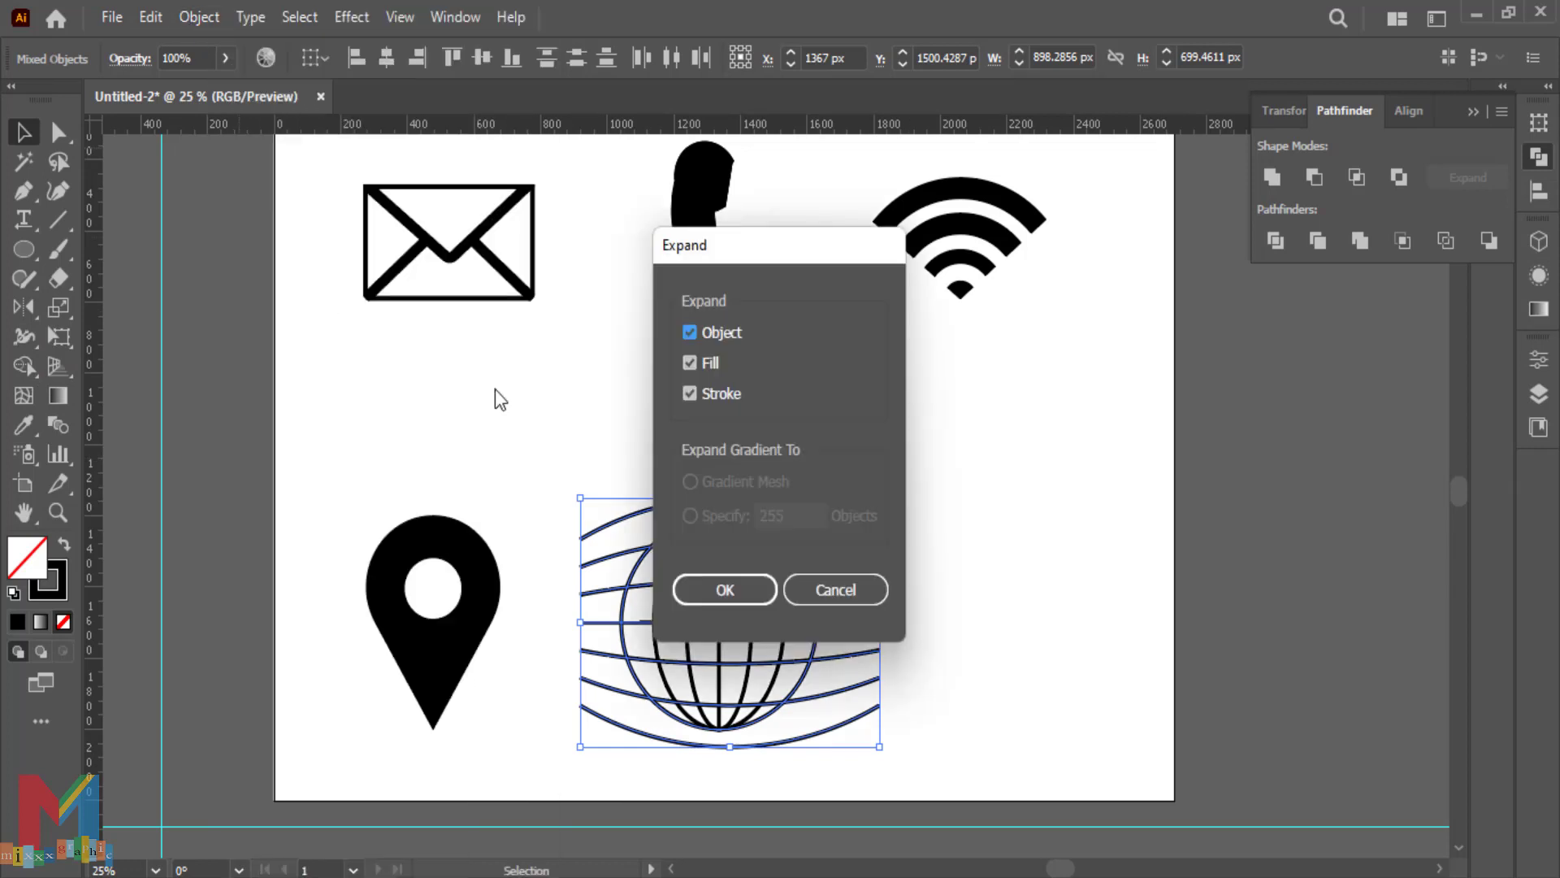
click(721, 590)
Trim away the curved line segments outside the globe's circle with the Shape Builder tool
drag(1006, 446, 562, 753)
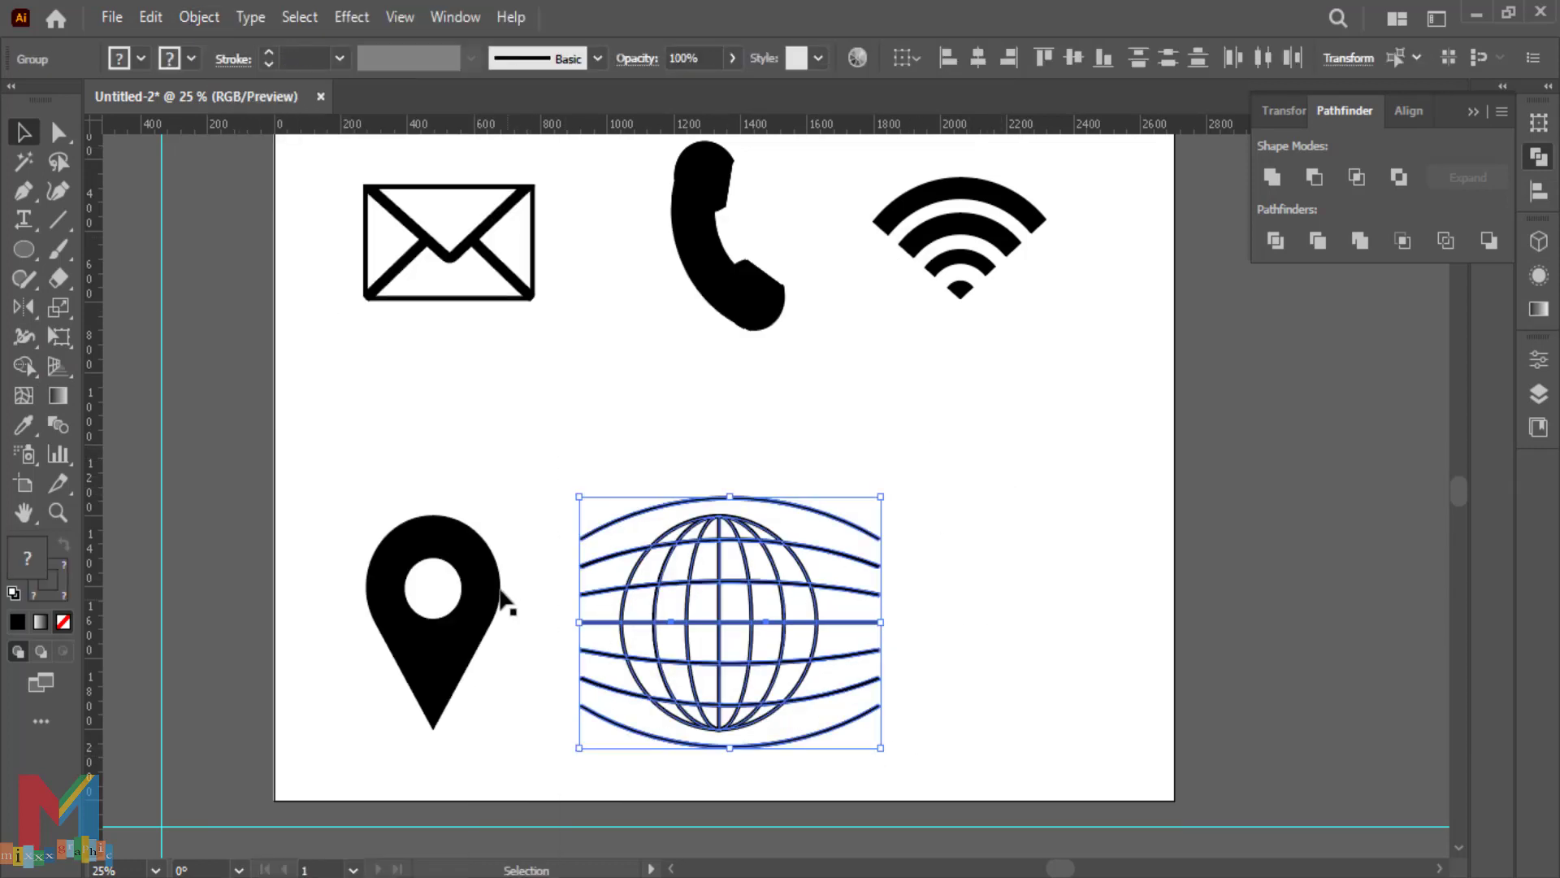
key(shift+m)
mouse_move(634, 452)
mouse_down()
mouse_move(603, 625)
mouse_move(632, 729)
mouse_up()
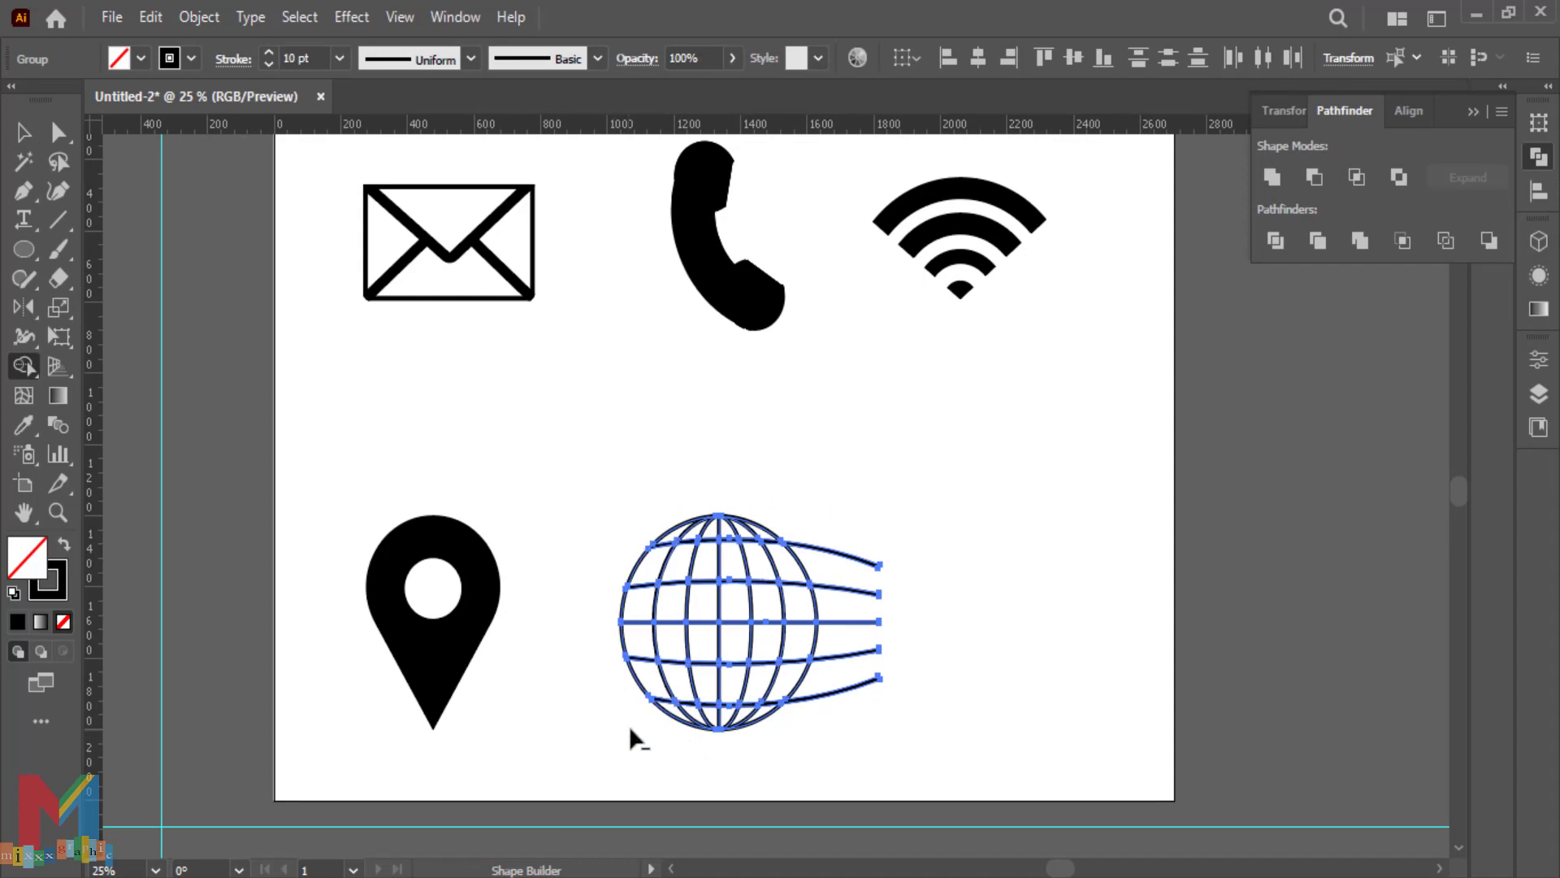
drag(845, 522, 855, 715)
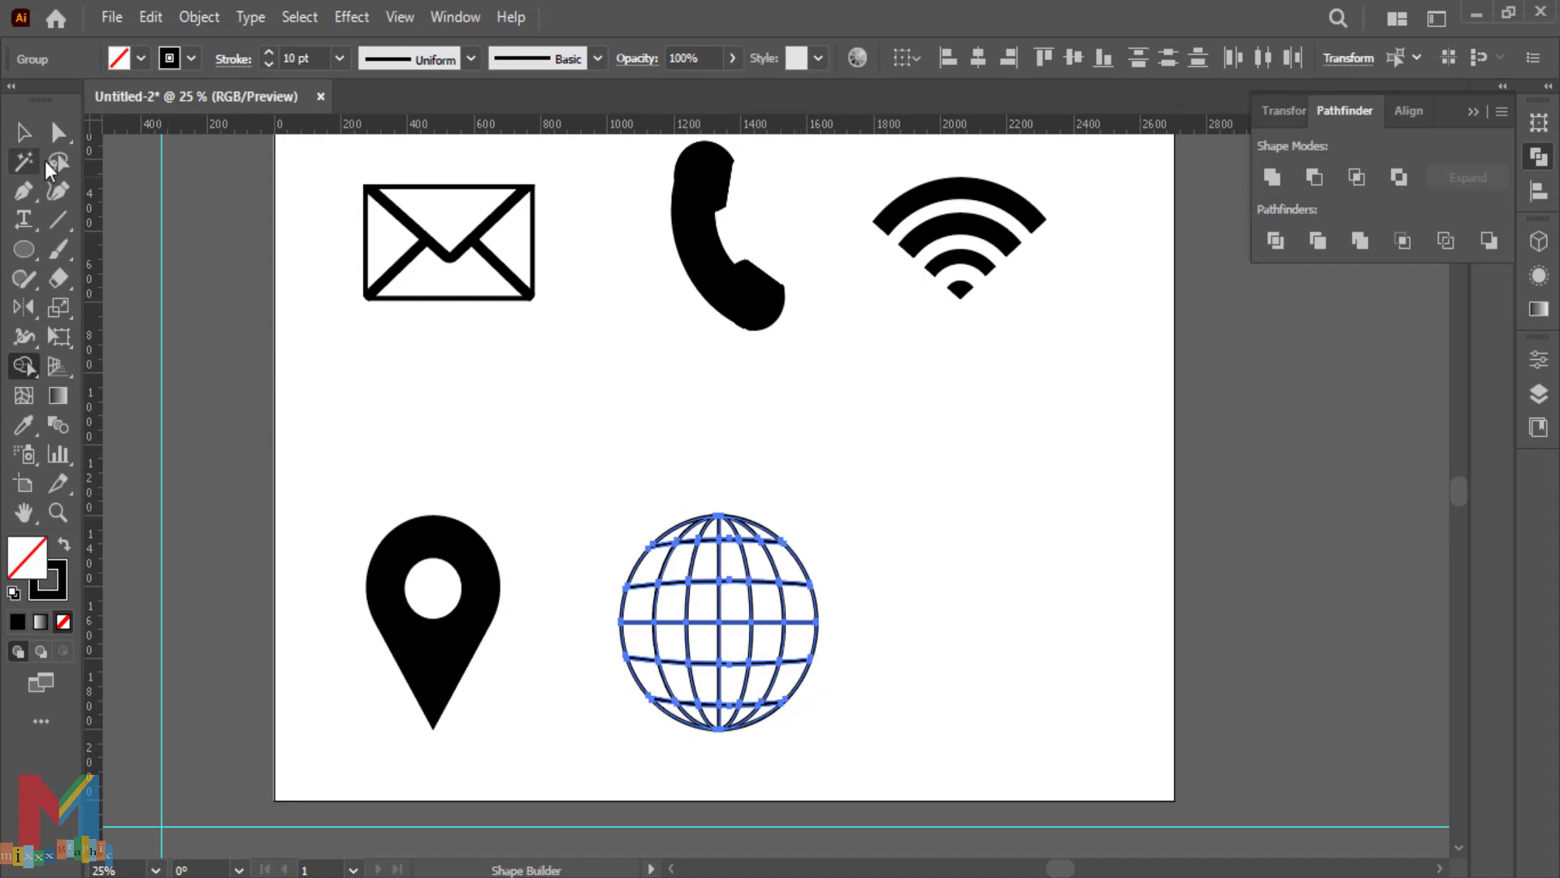
click(23, 132)
click(390, 314)
Group all the globe's pieces and move the globe slightly closer to the location pin
drag(916, 499, 597, 739)
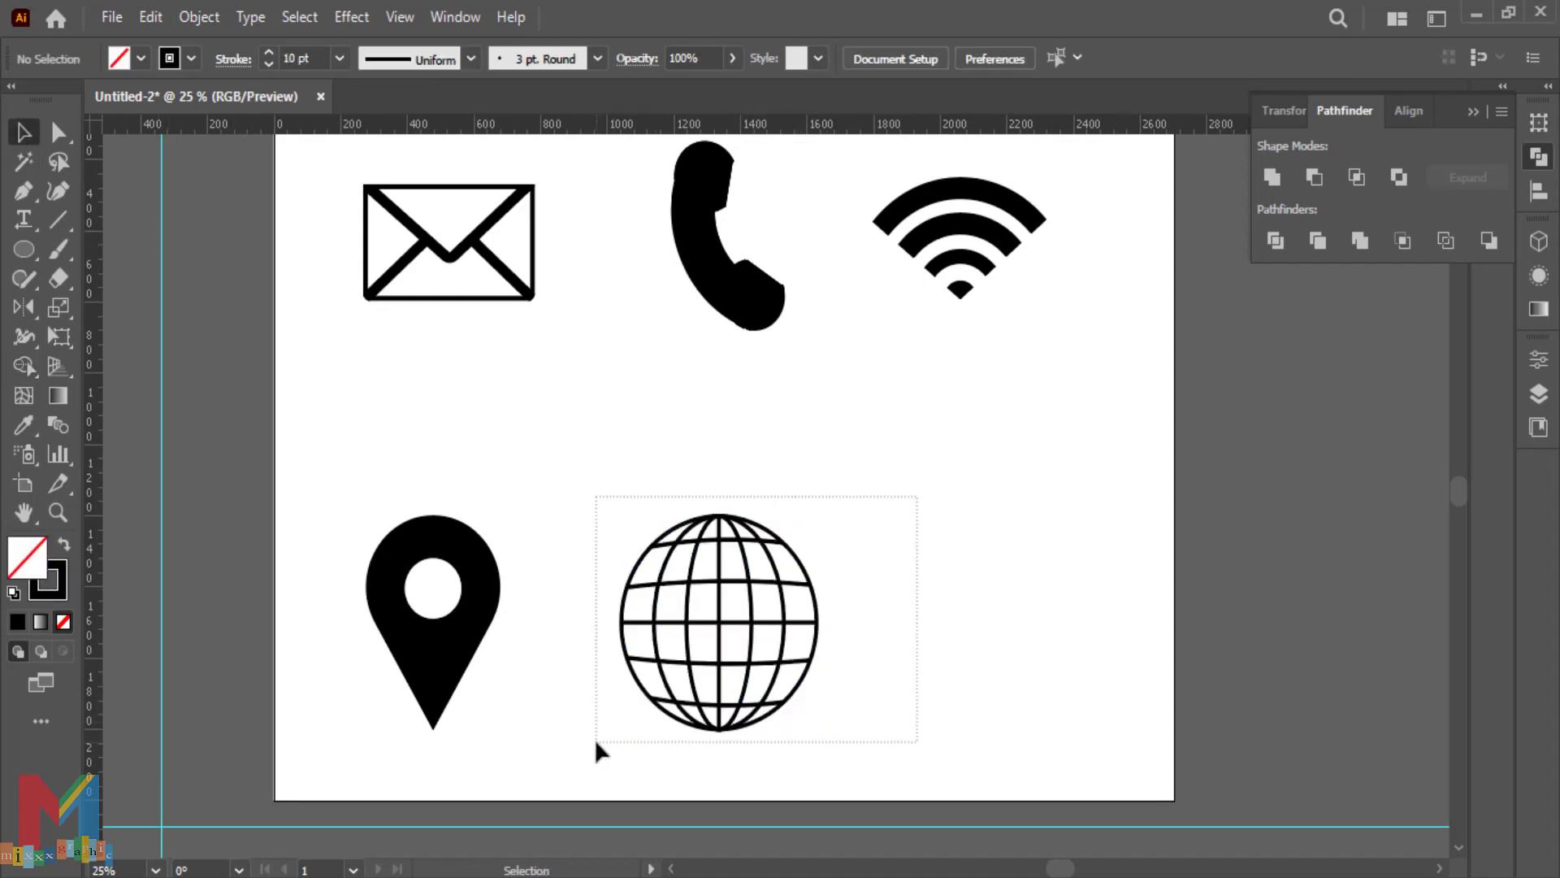
right_click(692, 663)
click(780, 444)
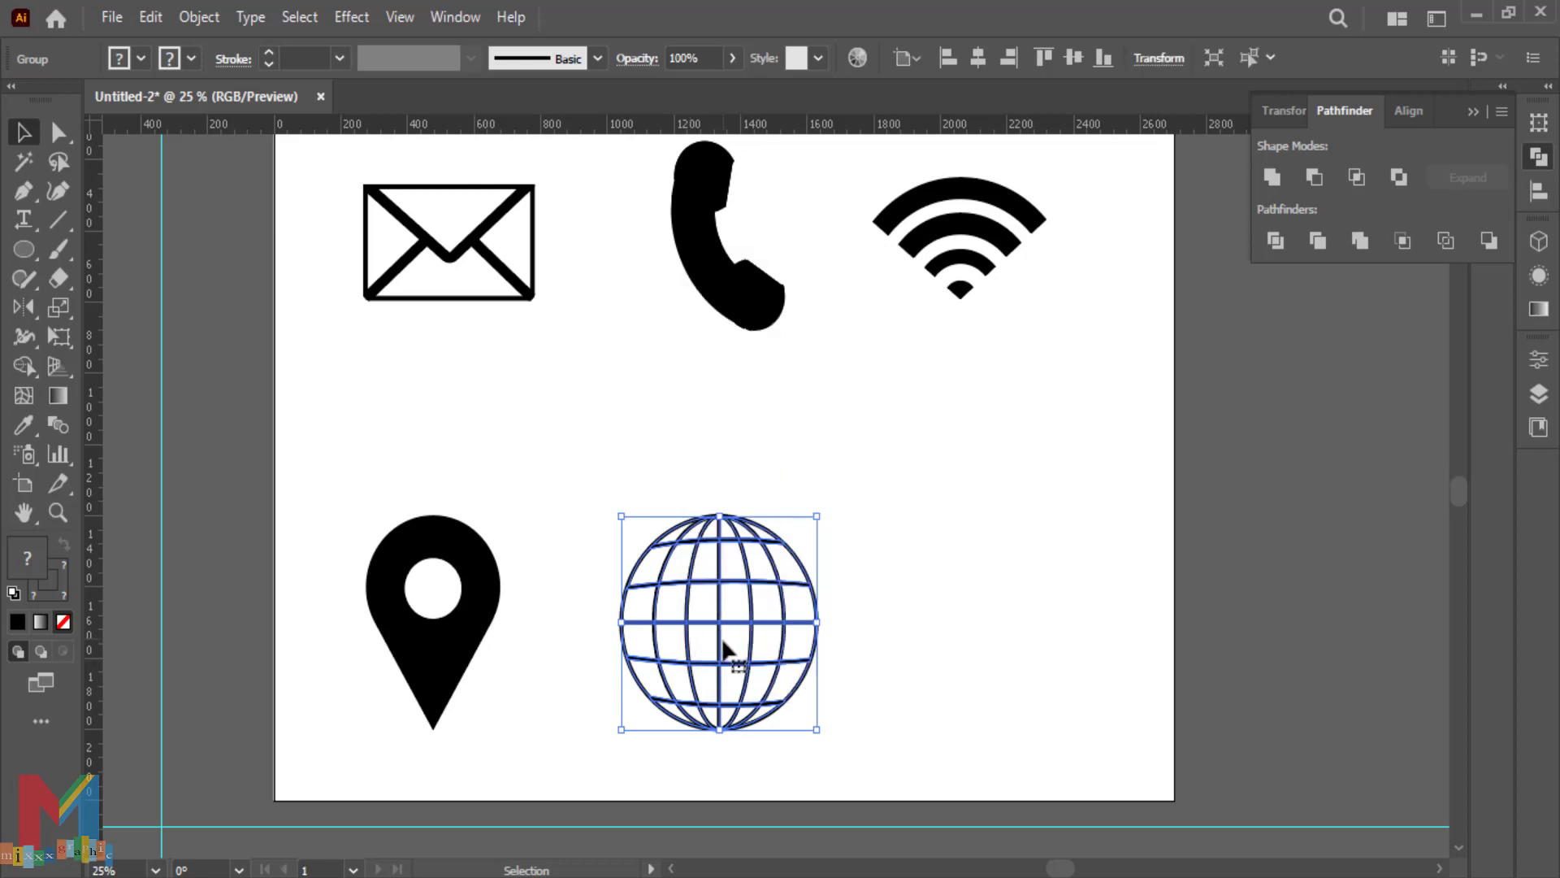
mouse_move(721, 647)
mouse_down()
mouse_move(707, 634)
mouse_move(708, 653)
mouse_up()
click(807, 257)
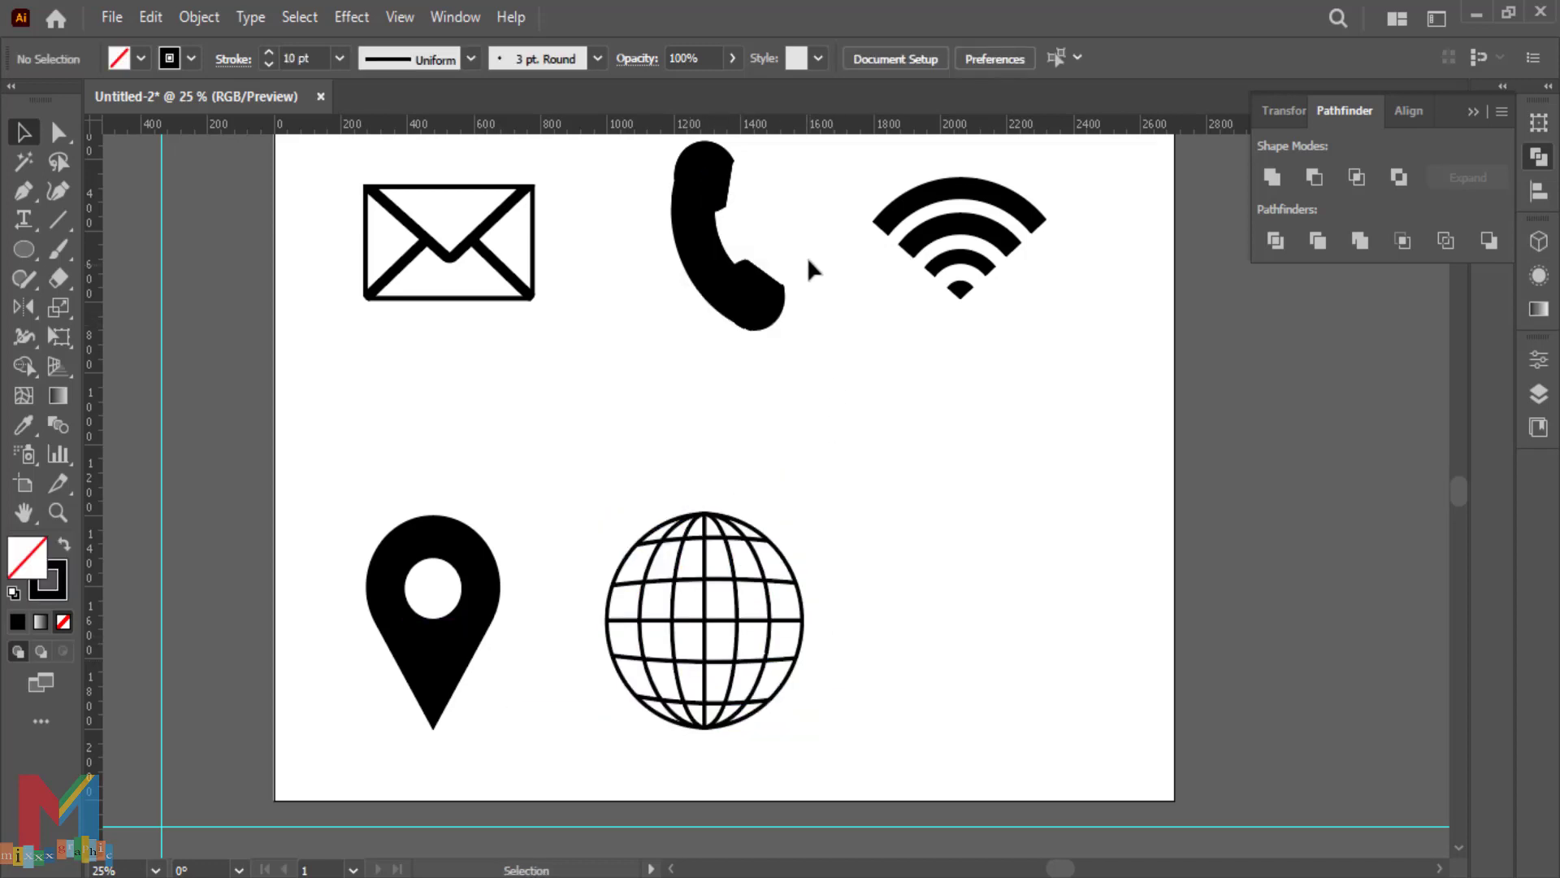
Enlarge the phone handset icon and the Wi-Fi icon slightly
click(695, 291)
drag(760, 333, 708, 317)
click(1111, 190)
click(1027, 216)
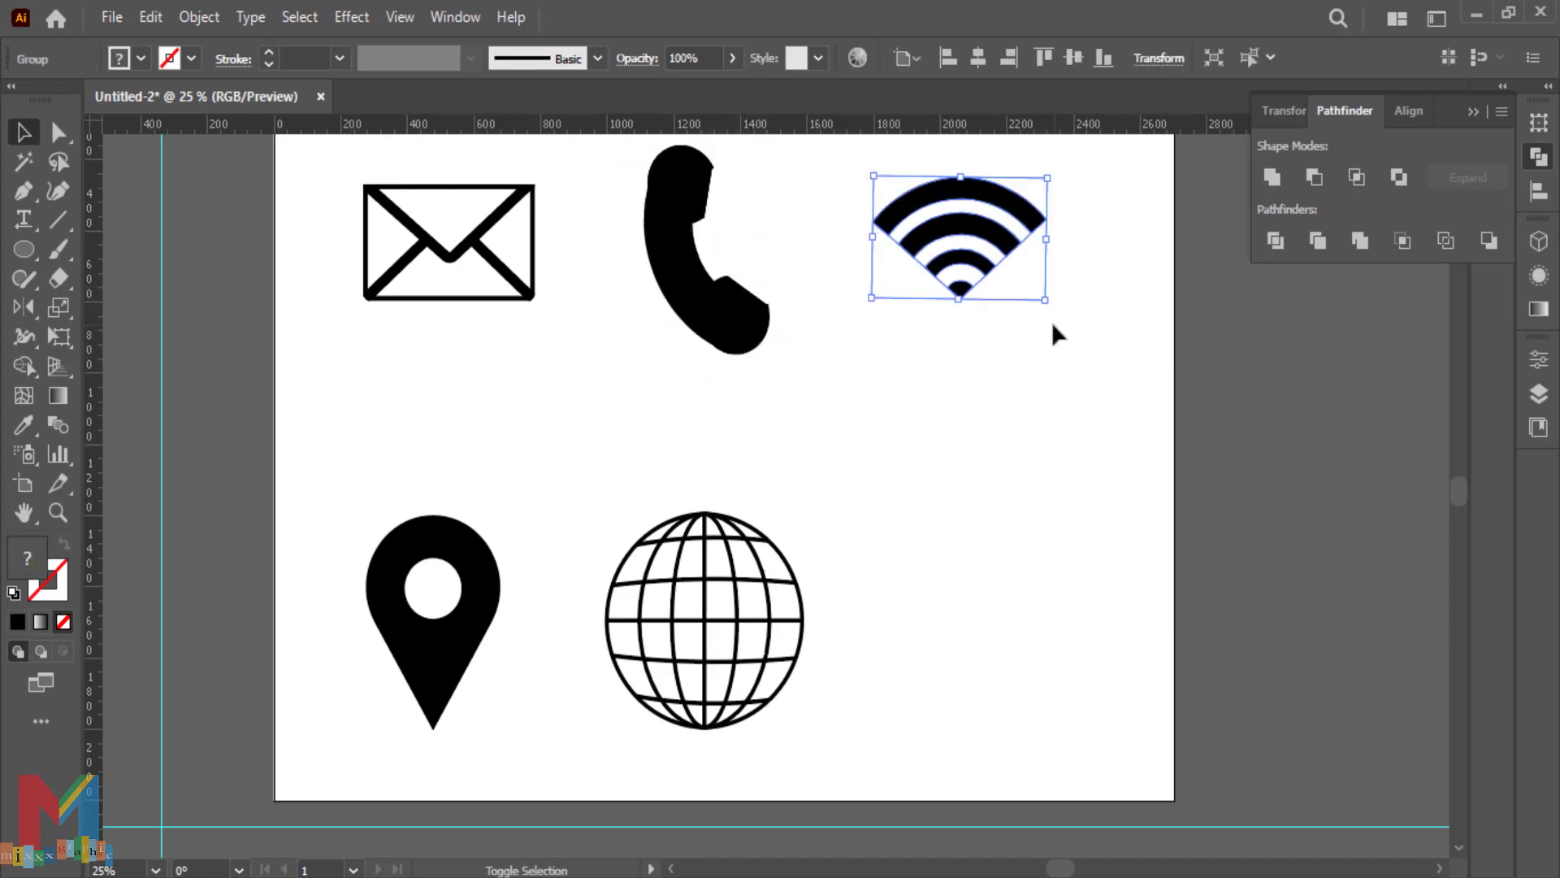
drag(1044, 302, 1084, 325)
click(1050, 437)
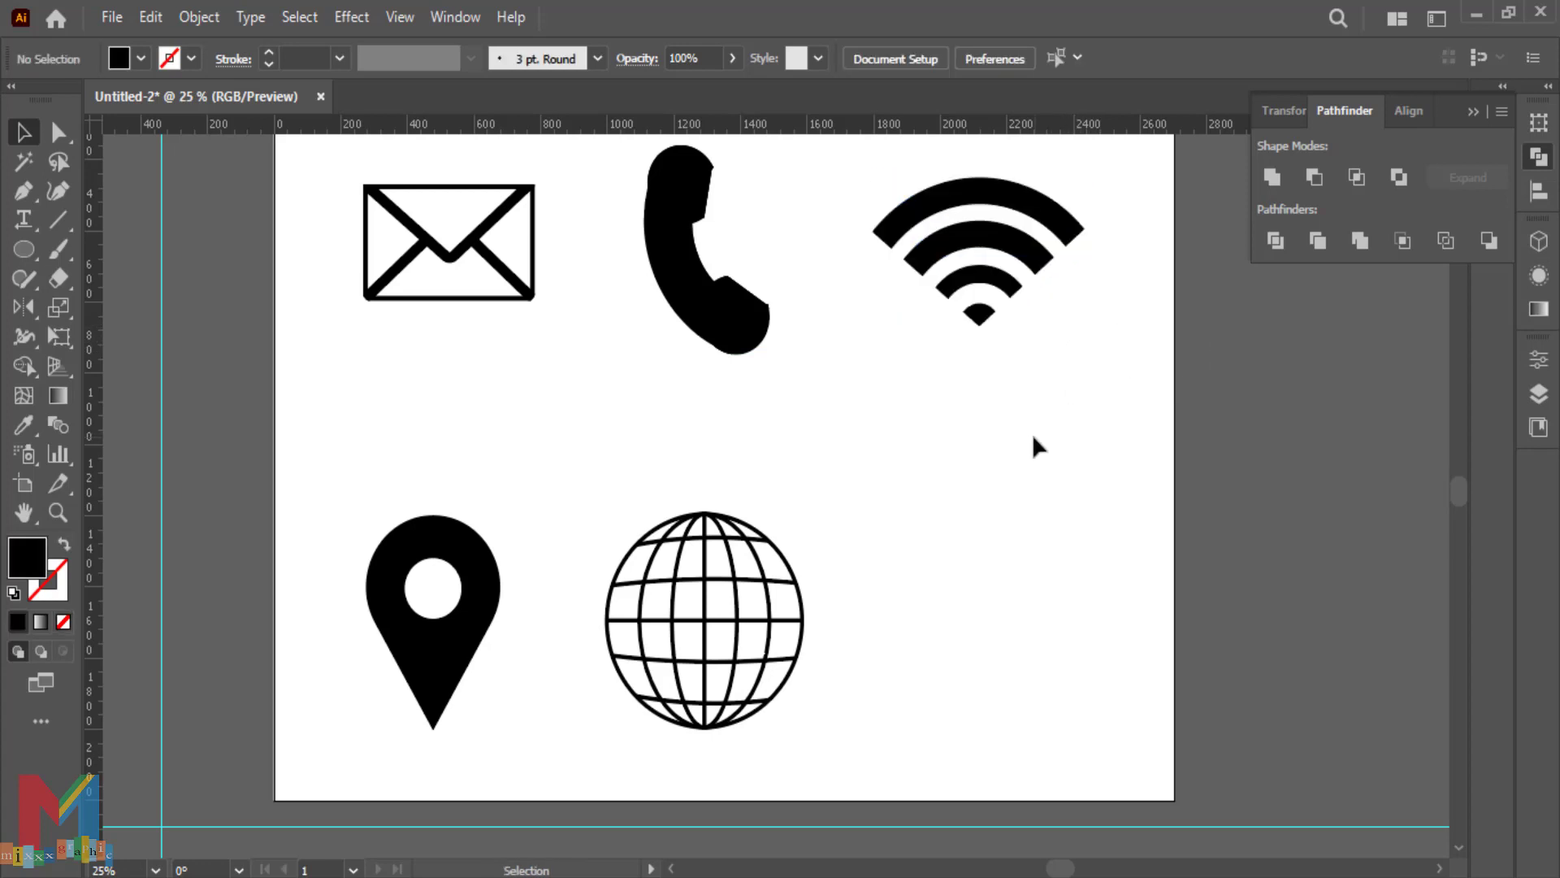
Nudge the globe slightly sideways so it sits centred beneath the phone handset
drag(879, 445, 605, 710)
drag(710, 672, 715, 673)
click(934, 831)
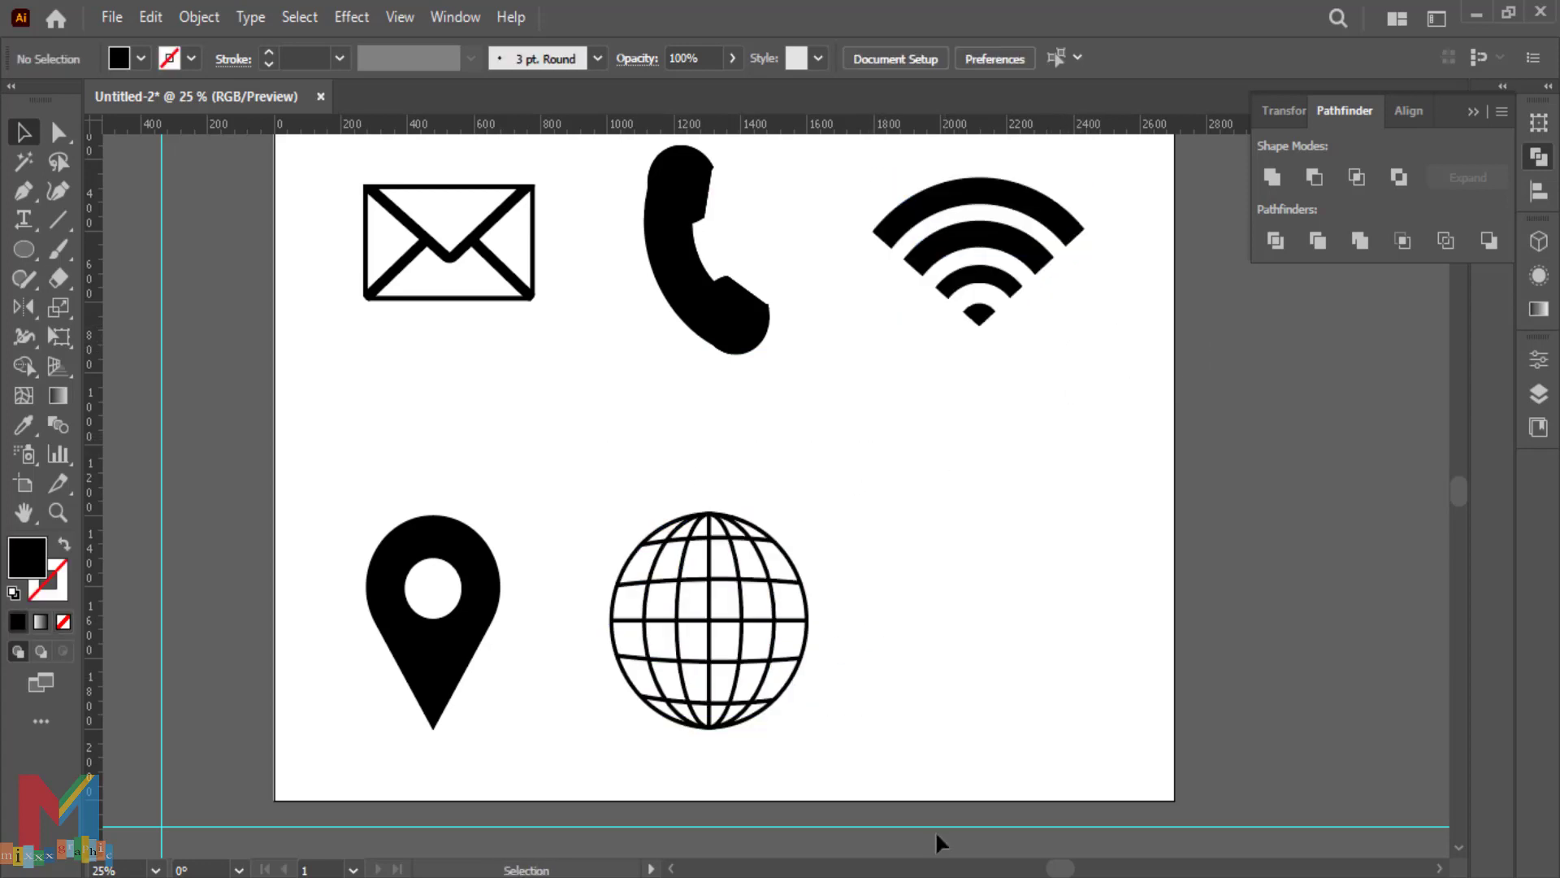
Draw a black square beside the globe, paste a copy in back and rotate one by about 45° to form an eight-pointed star
drag(39, 258, 70, 254)
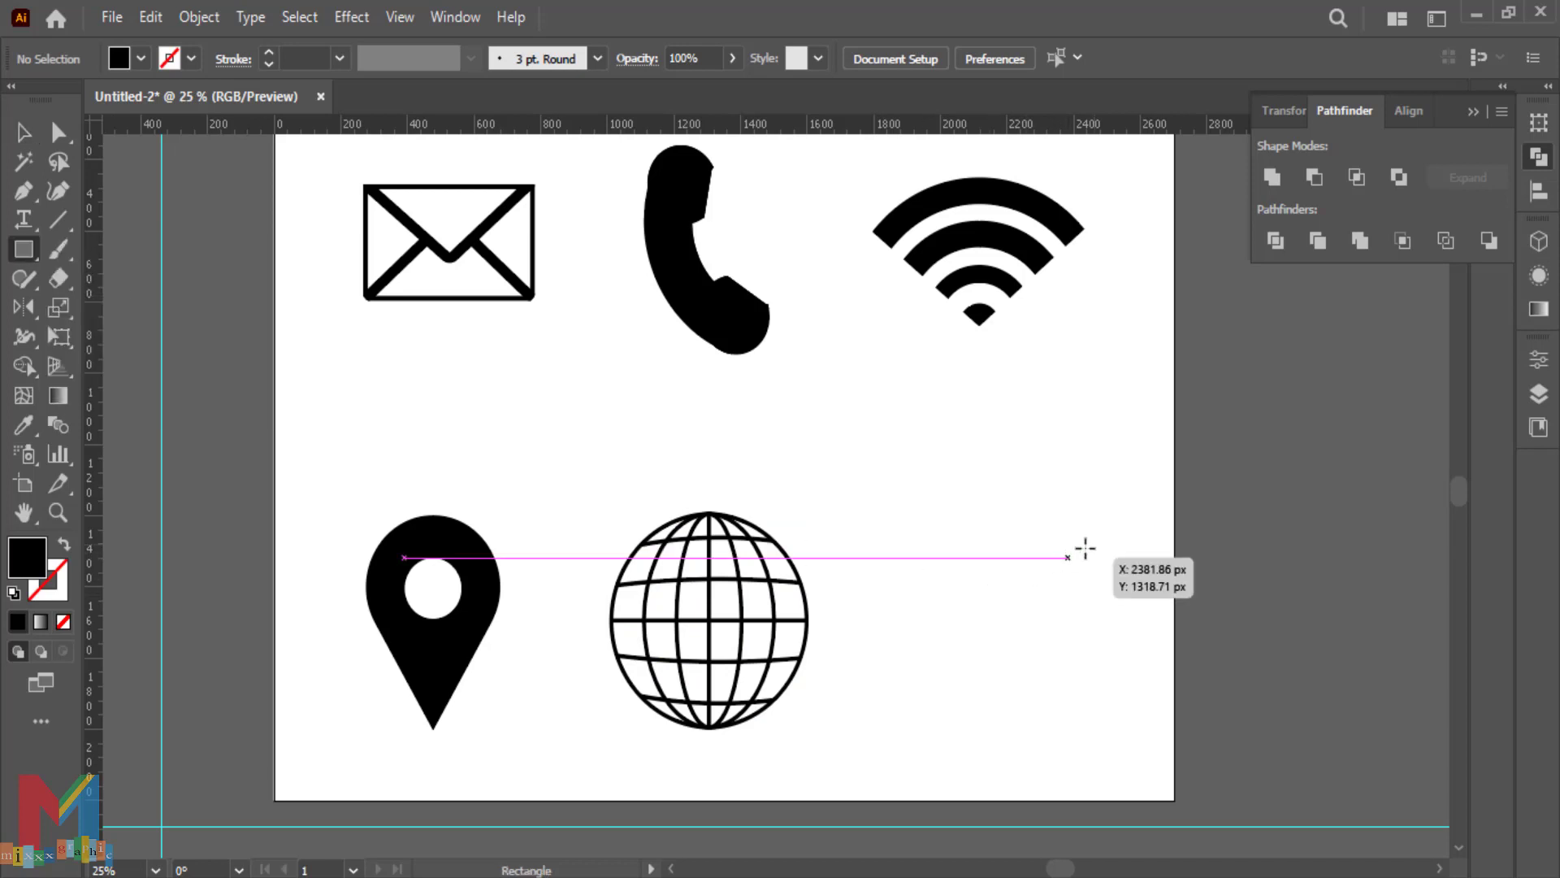
drag(1101, 542, 959, 693)
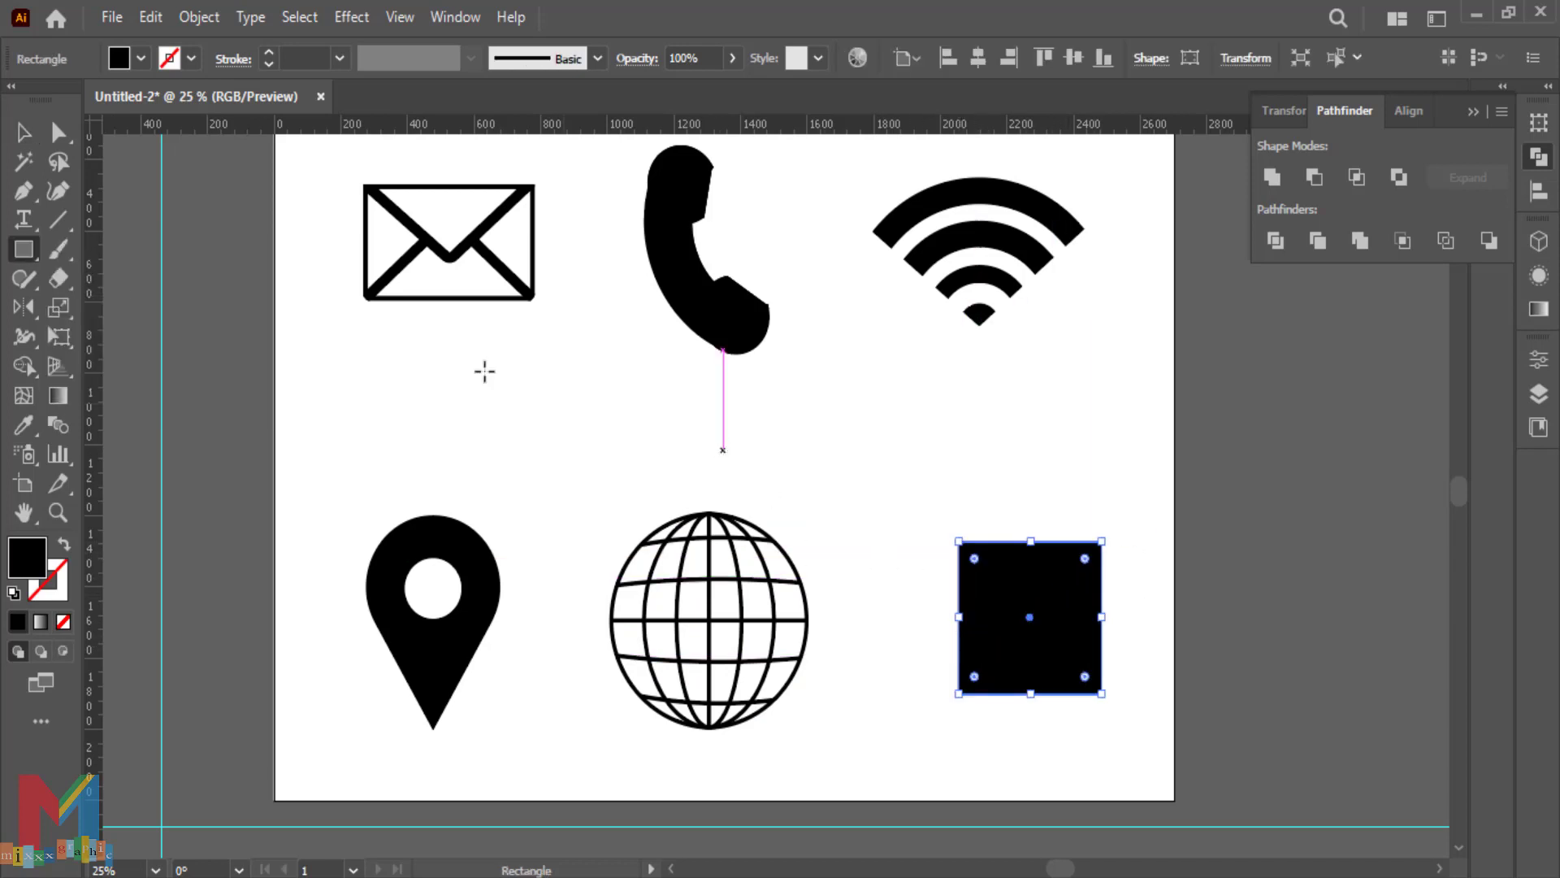
click(150, 18)
click(187, 136)
click(153, 18)
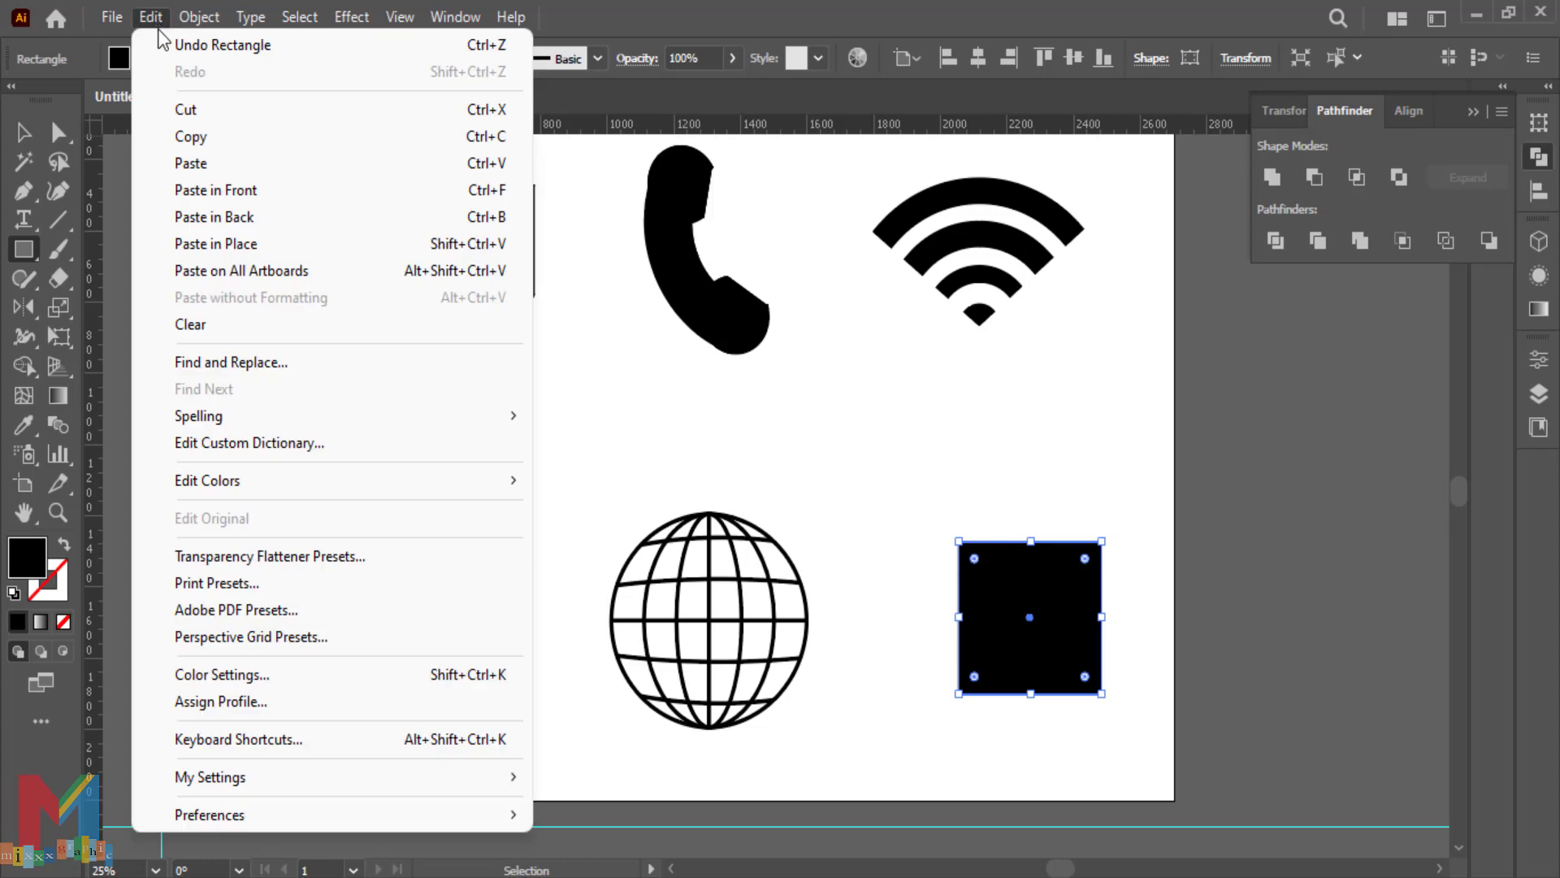
click(287, 219)
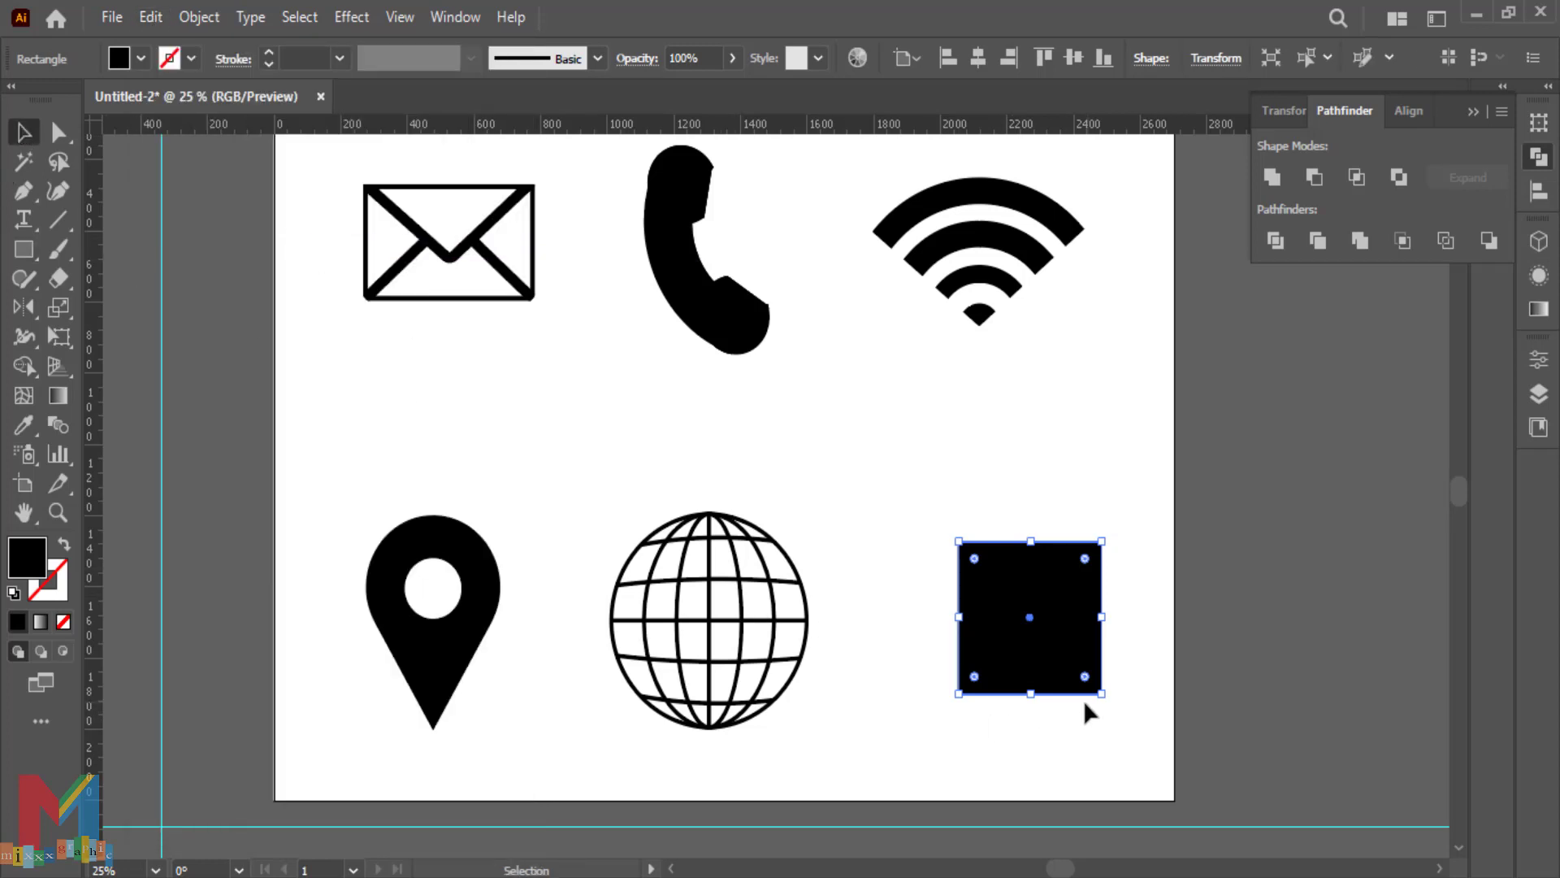
drag(1108, 696, 1162, 624)
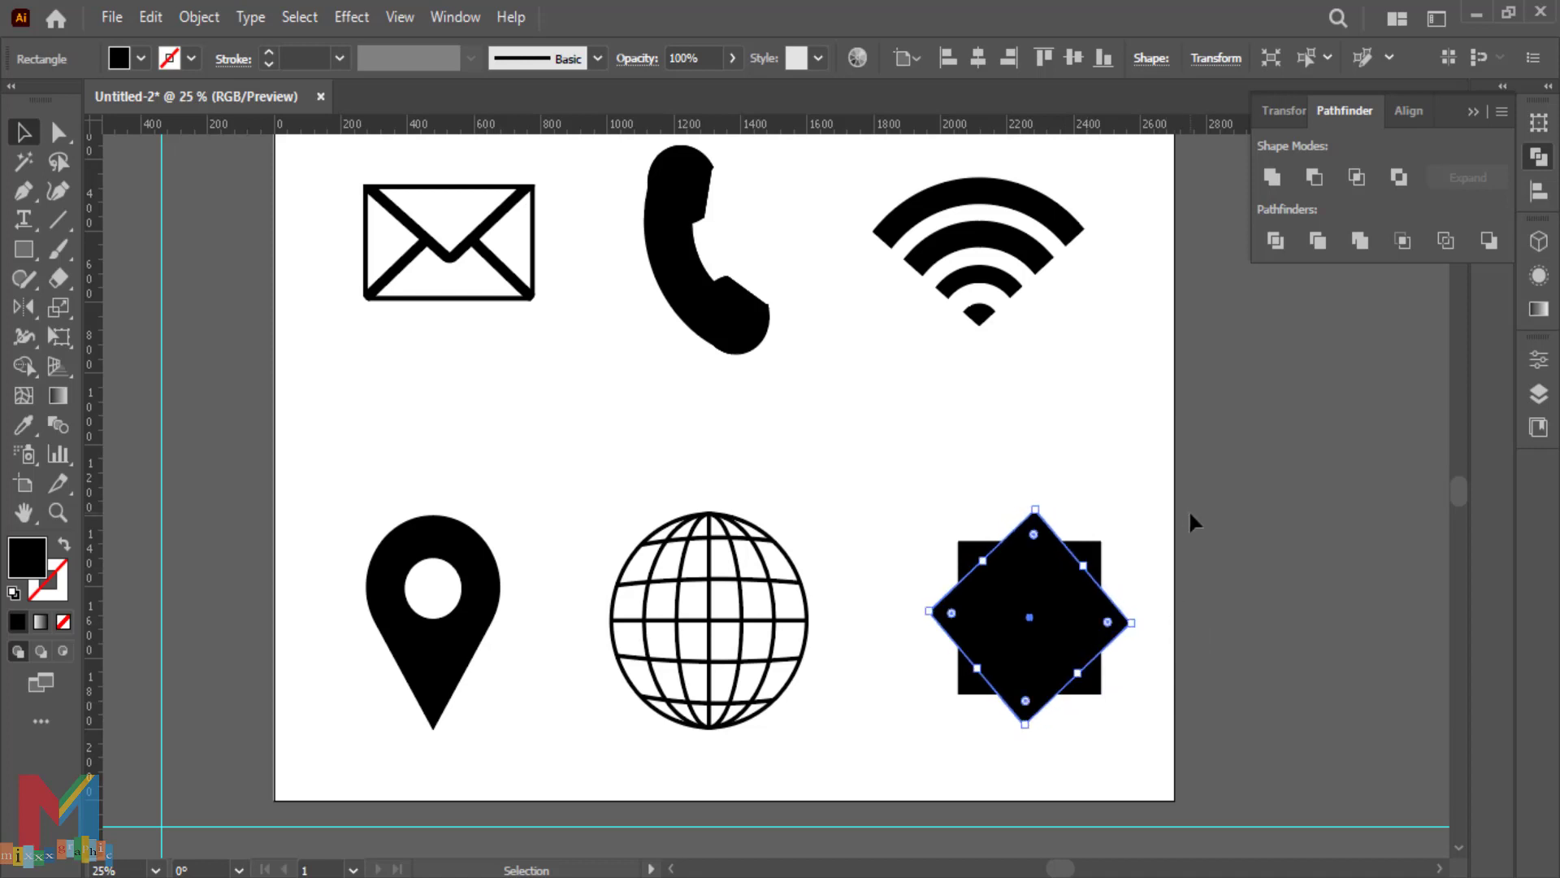
click(1179, 510)
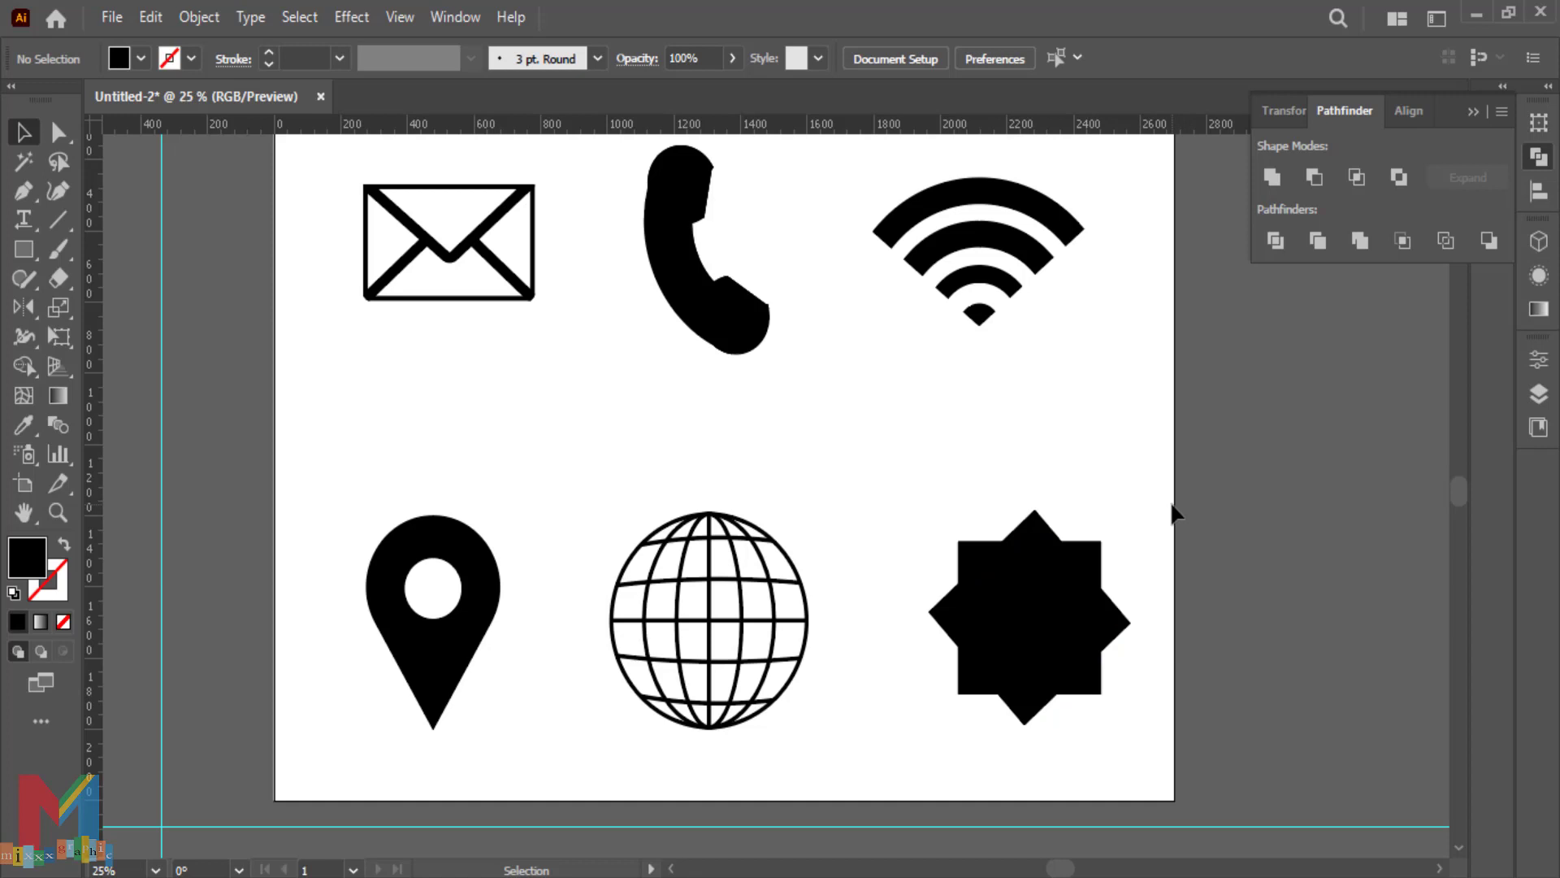
Draw a small circle in the empty space above the location pin and globe and fill it dark red
drag(13, 252, 138, 306)
mouse_move(597, 406)
mouse_down()
mouse_move(498, 439)
mouse_move(503, 504)
mouse_up()
click(141, 59)
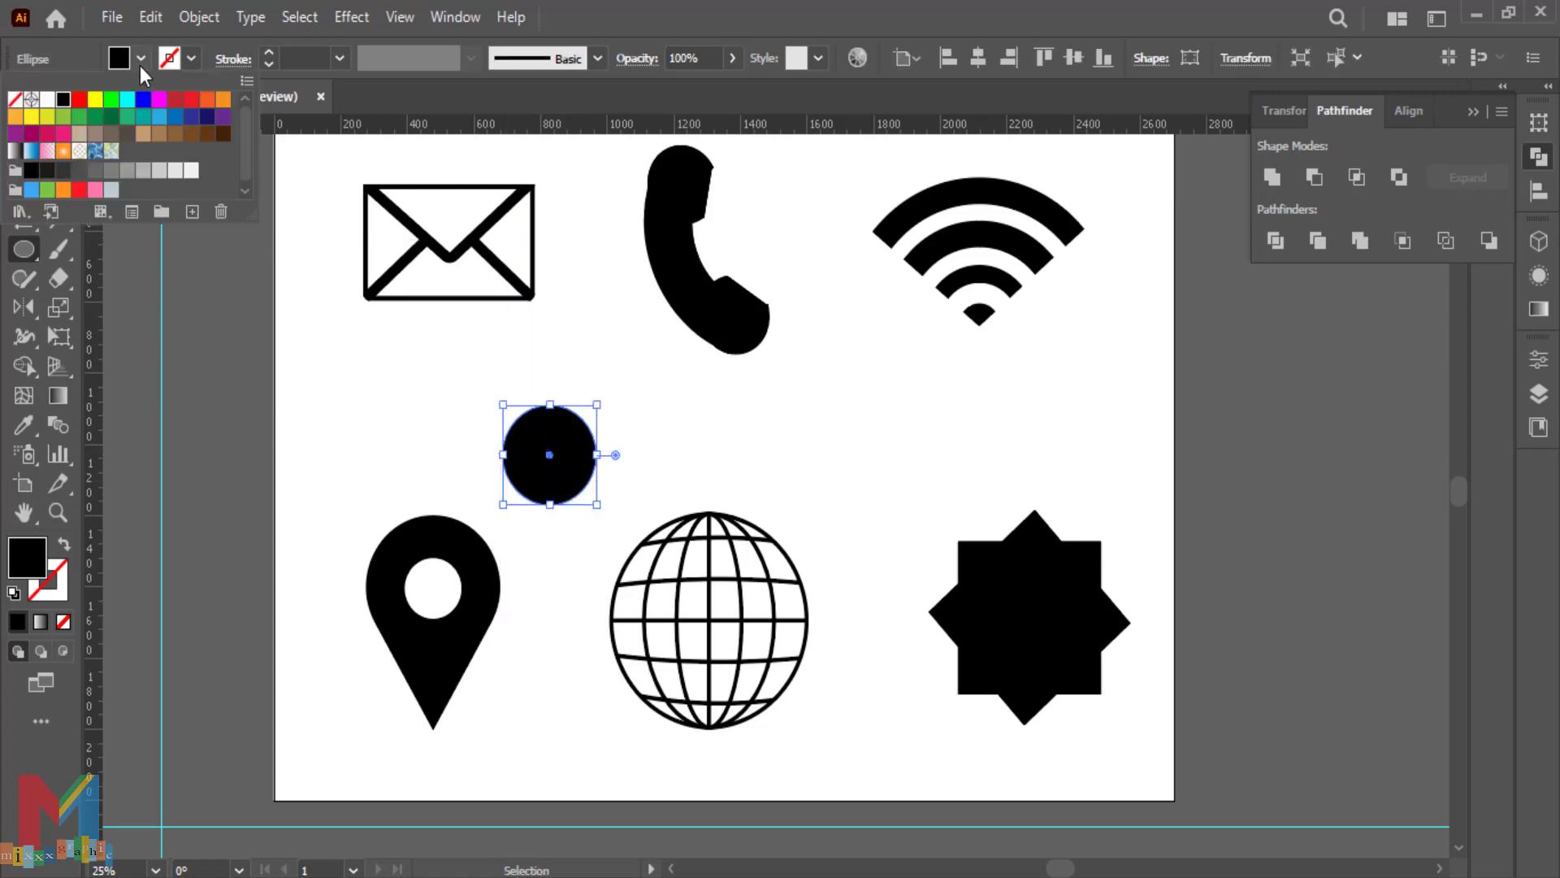
click(175, 99)
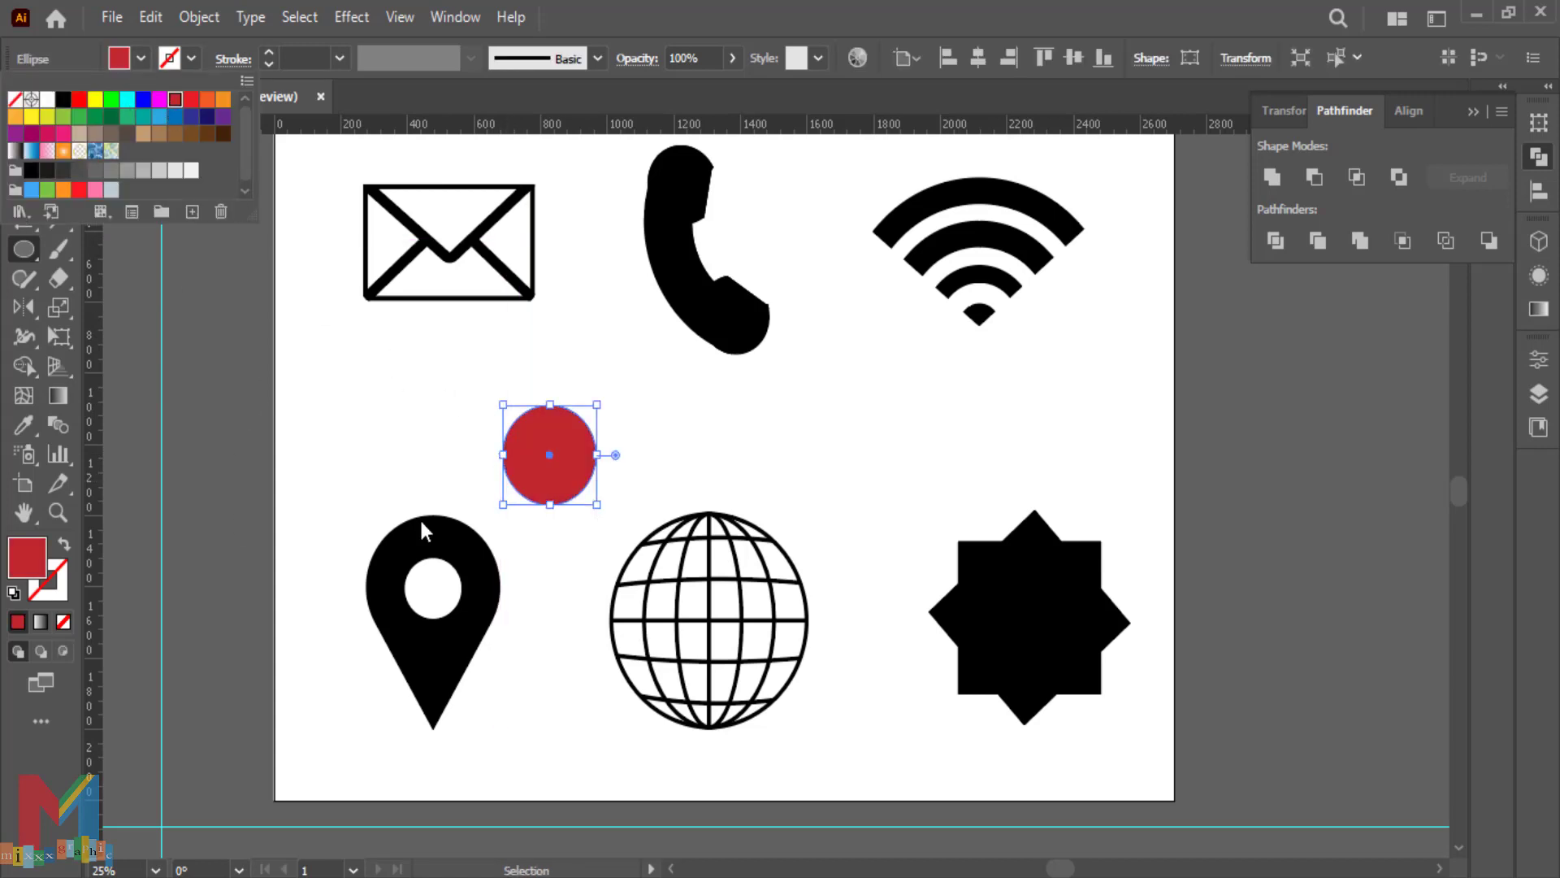
key(v)
Group the two overlapping squares of the eight-pointed star
click(1029, 638)
right_click(1029, 638)
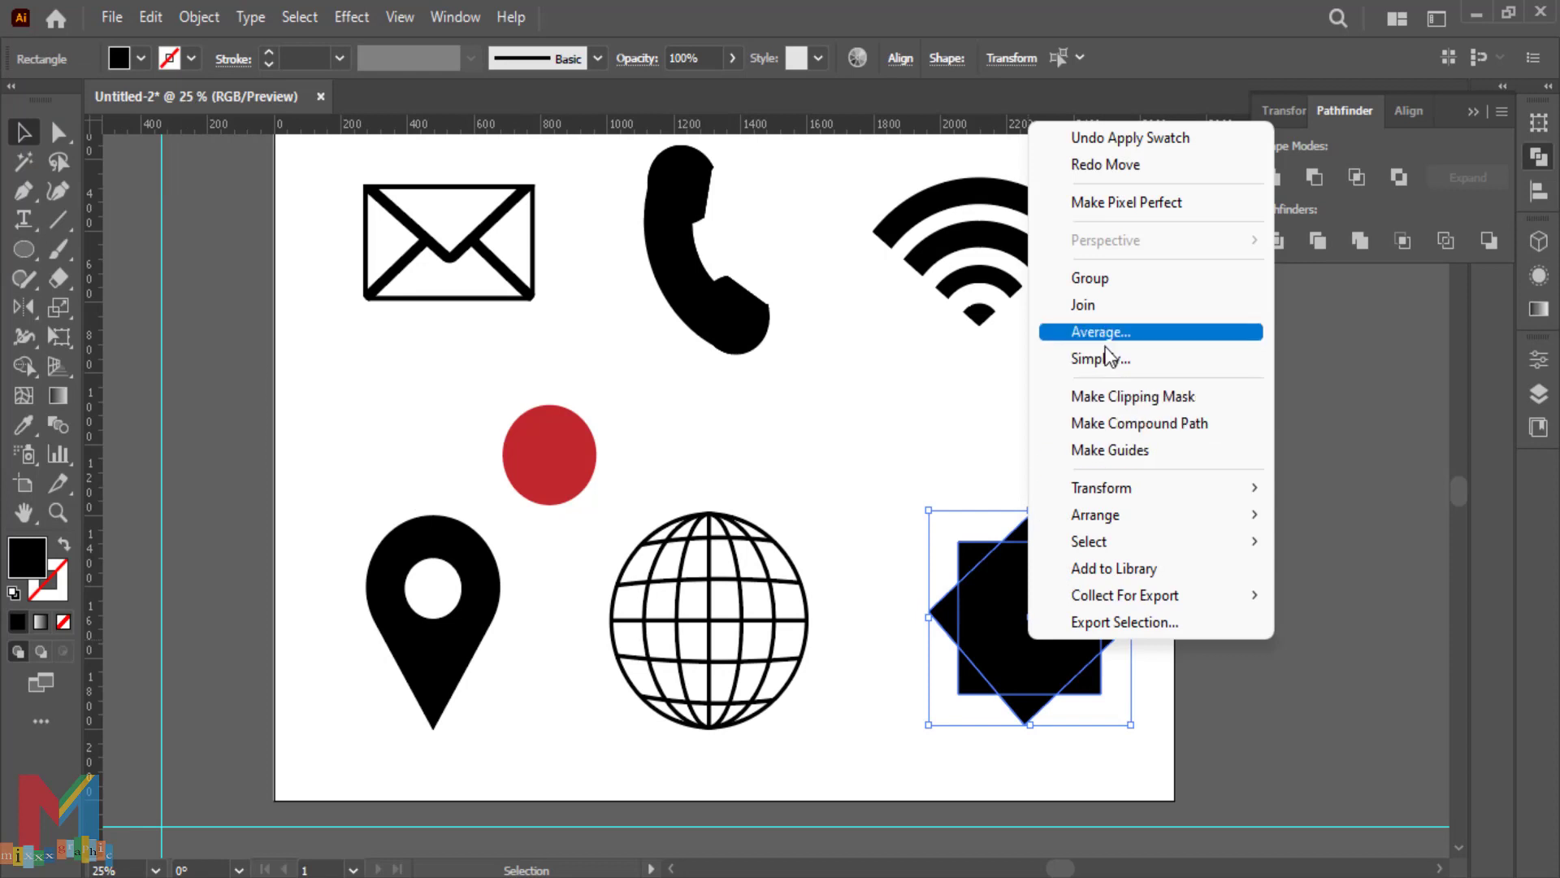
click(1343, 479)
right_click(1014, 639)
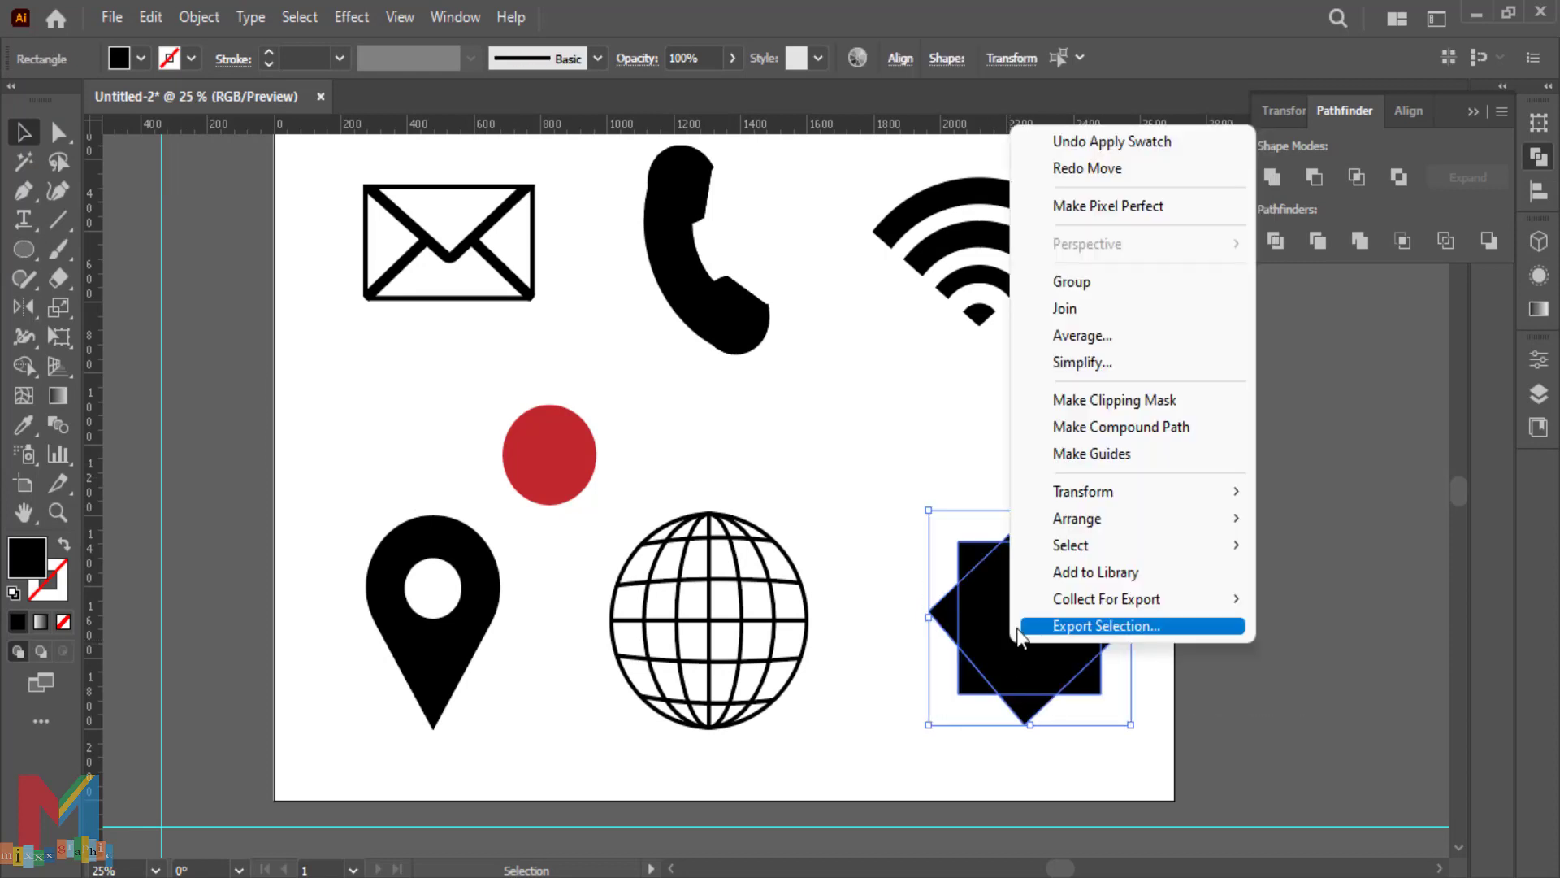
click(1081, 314)
click(944, 382)
Move the red circle onto the centre of the eight-pointed star
click(536, 462)
double_click(536, 462)
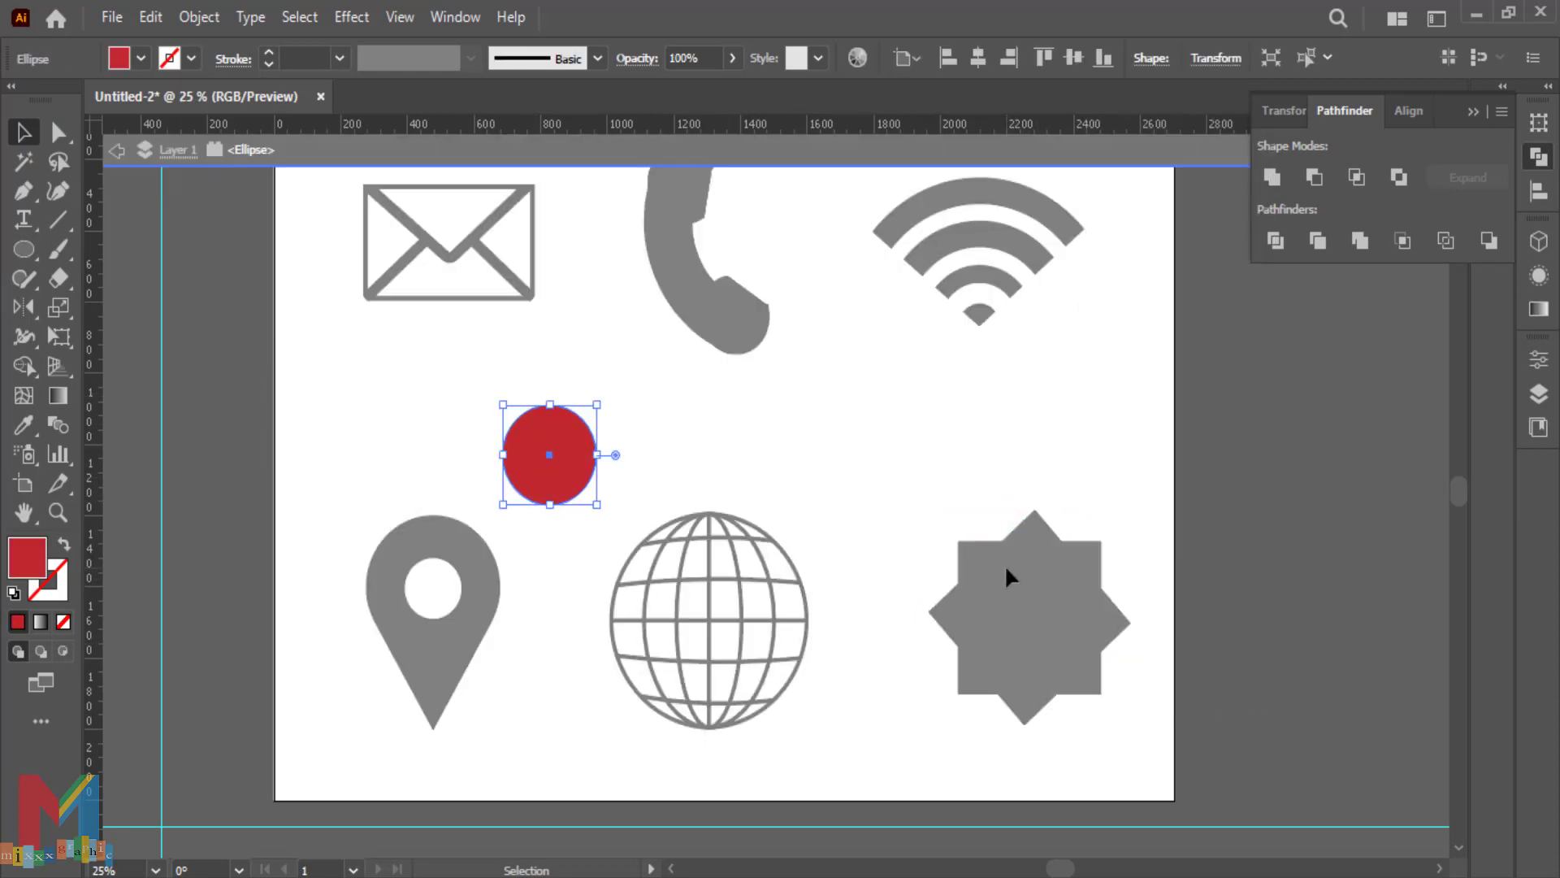
click(115, 152)
drag(555, 448, 1036, 611)
Cut the red circle out of the star with the Shape Builder tool to make the gear's centre hole
drag(1179, 421, 917, 732)
click(25, 367)
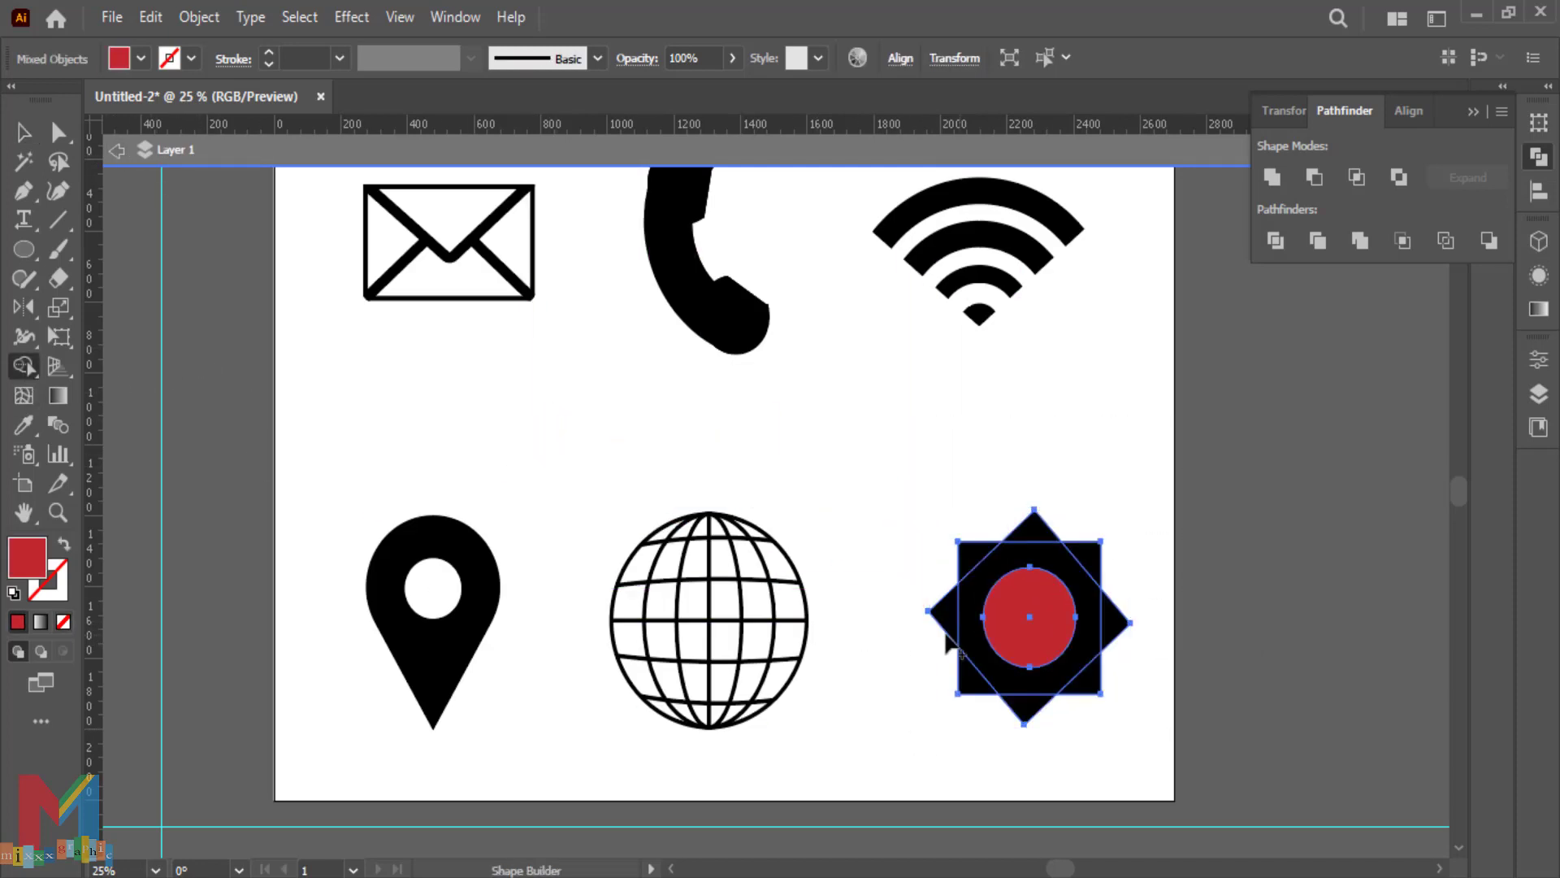
alt+click(1024, 629)
click(24, 132)
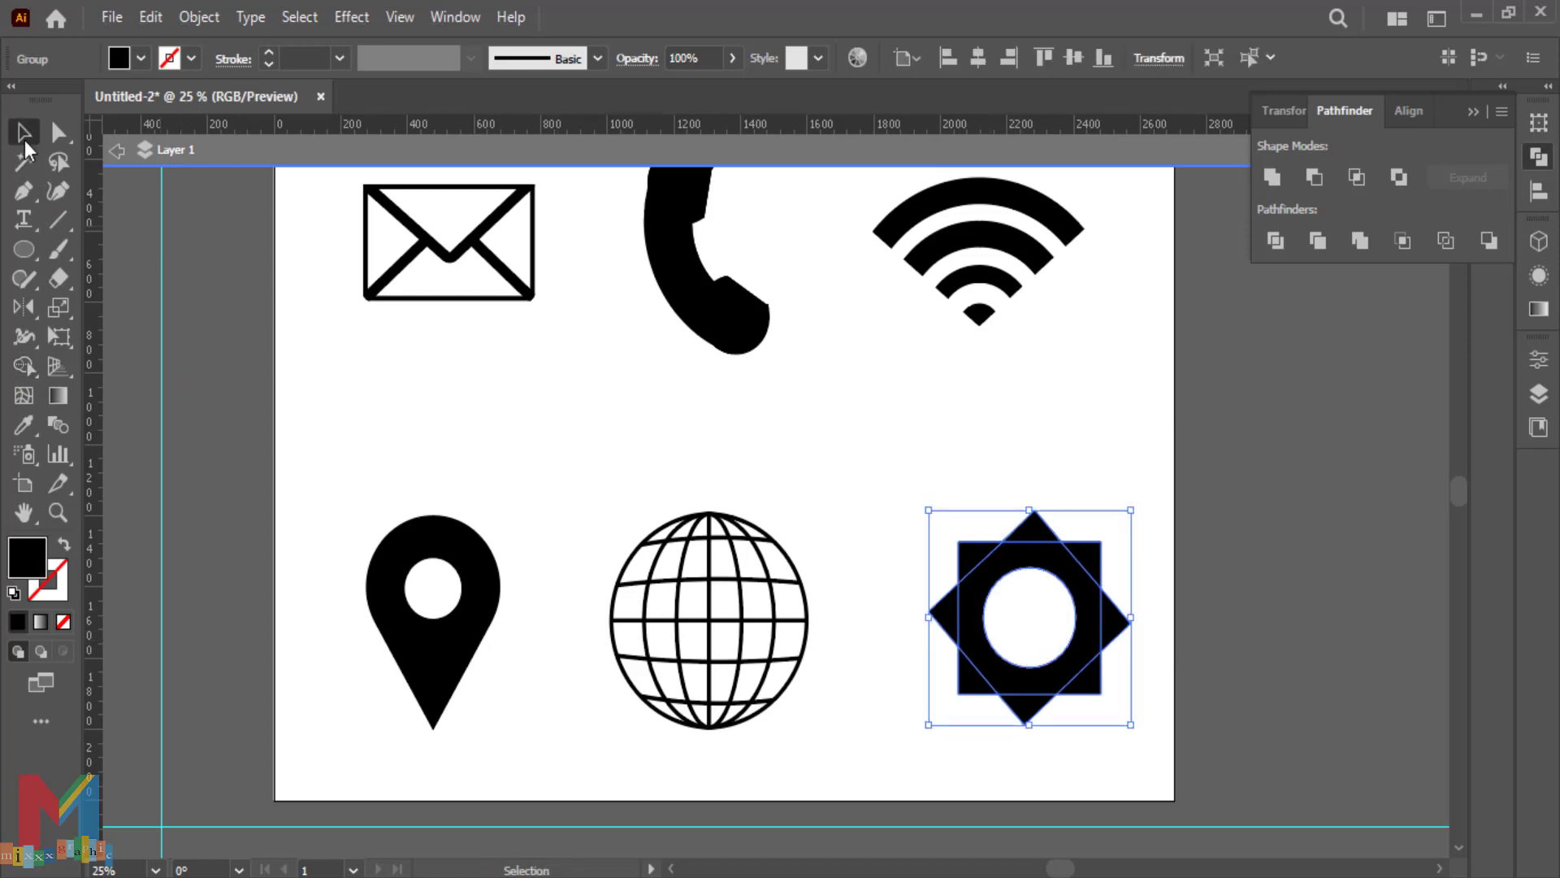
click(790, 419)
Scale down the location pin, globe and gear together and move them up close beneath the upper row of icons
drag(1149, 453, 352, 715)
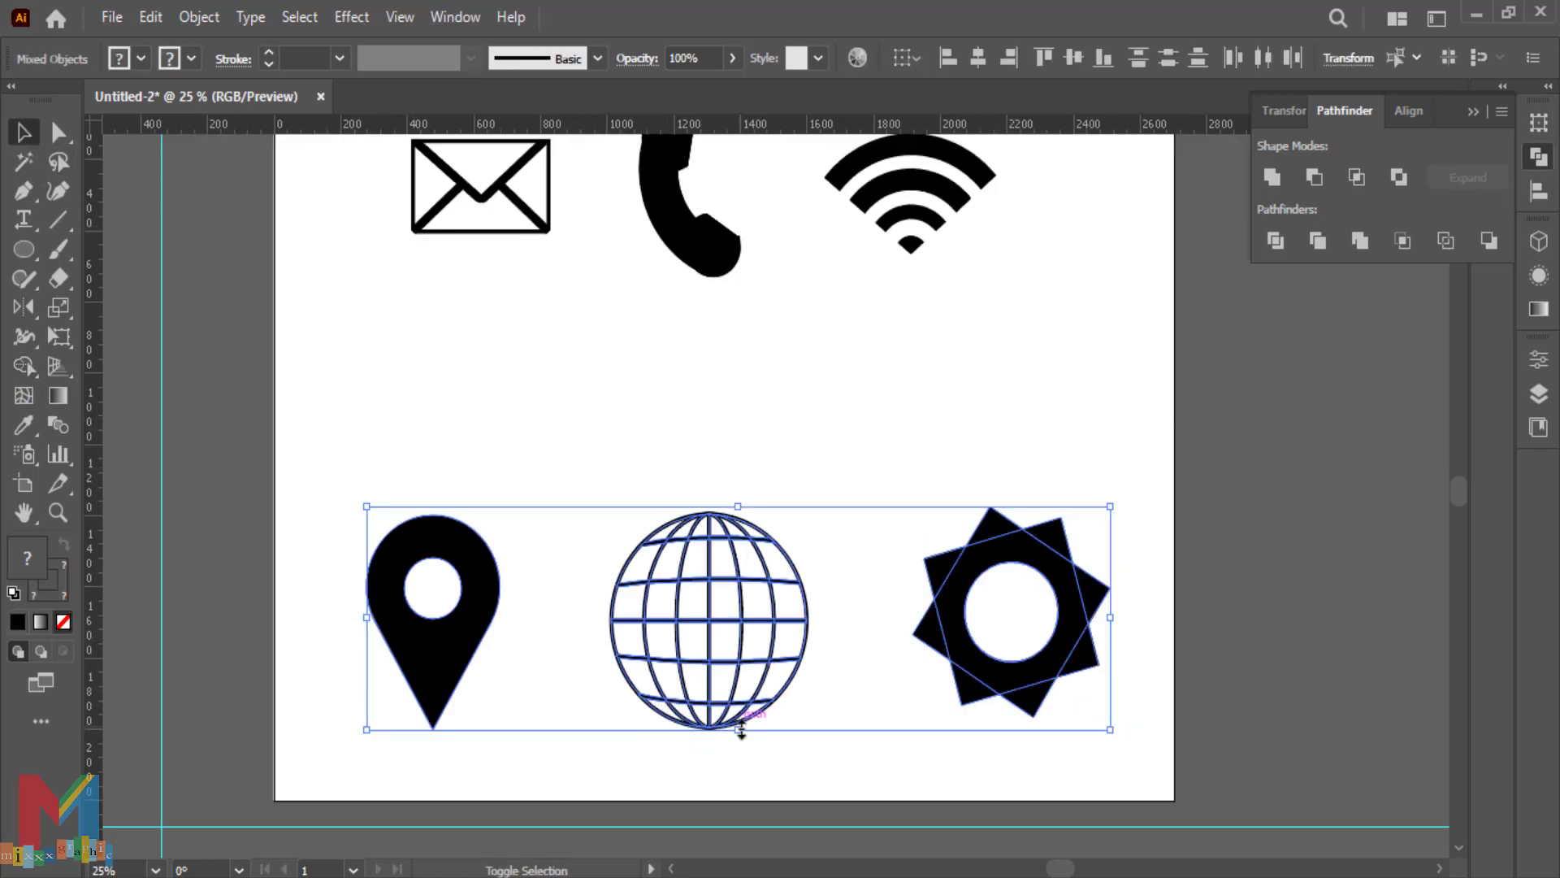
drag(739, 732, 741, 680)
drag(719, 629, 707, 439)
click(707, 605)
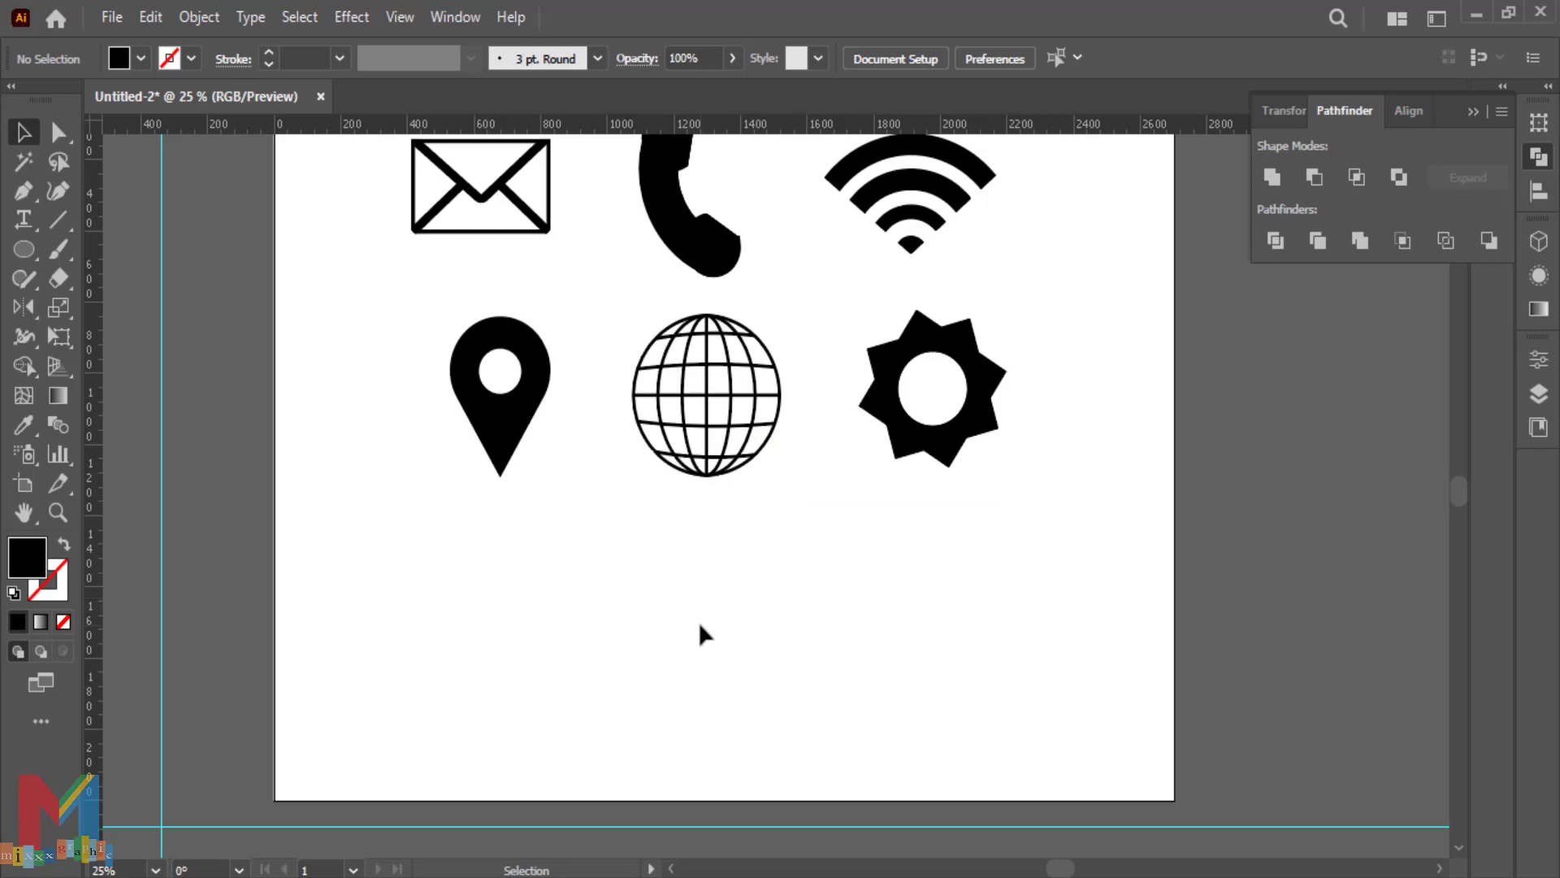
Draw a black circle below the location pin and delete its lowest anchor point to leave the upper half circle
click(32, 254)
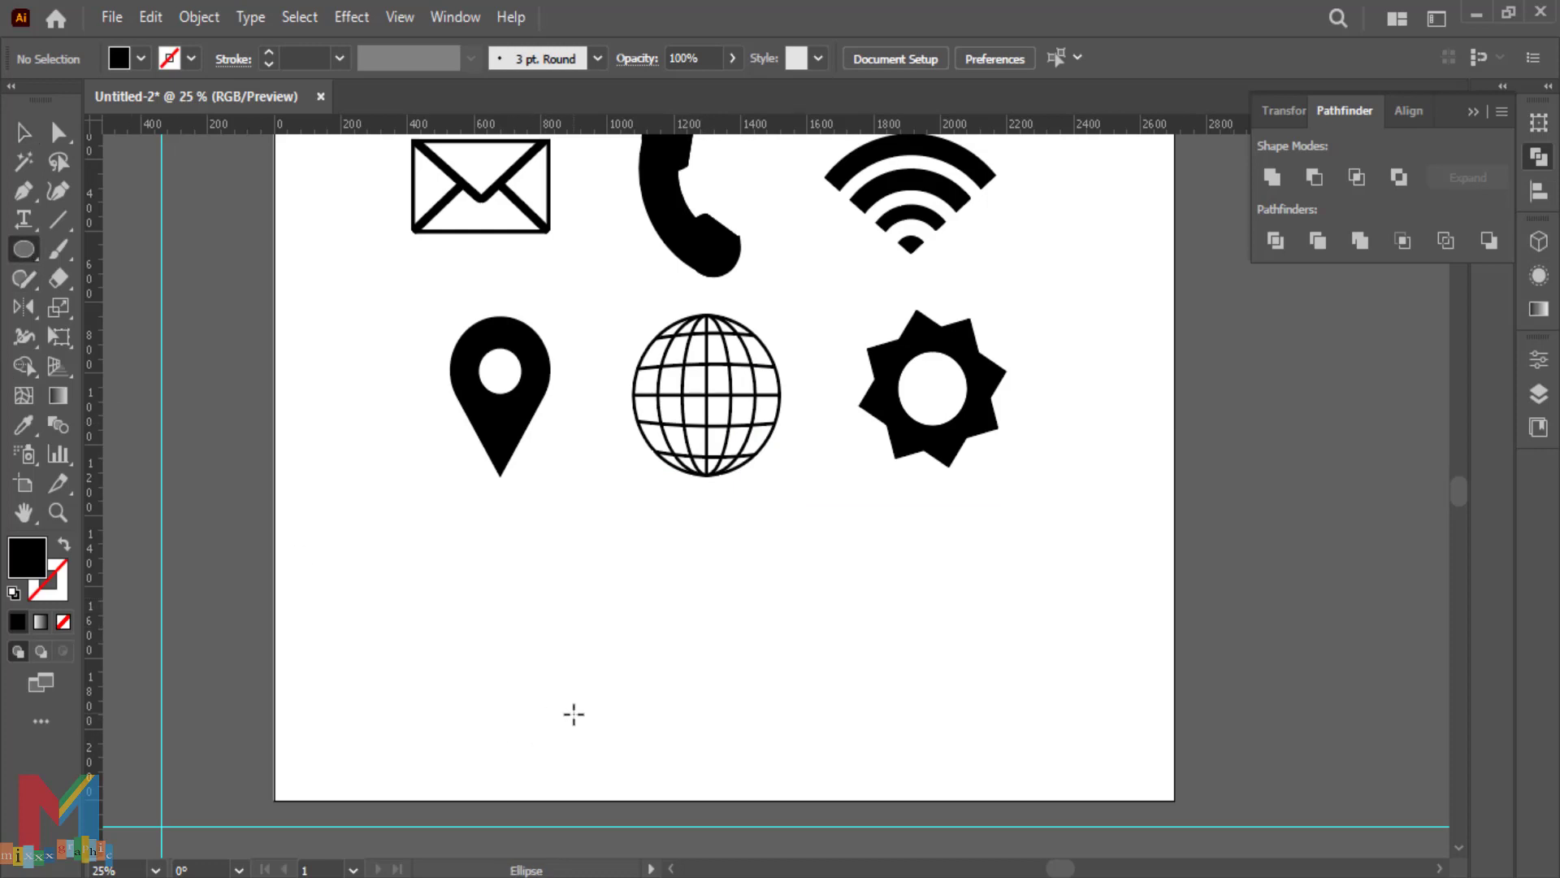
mouse_move(522, 651)
mouse_down()
mouse_move(393, 712)
mouse_move(490, 677)
mouse_up()
key(v)
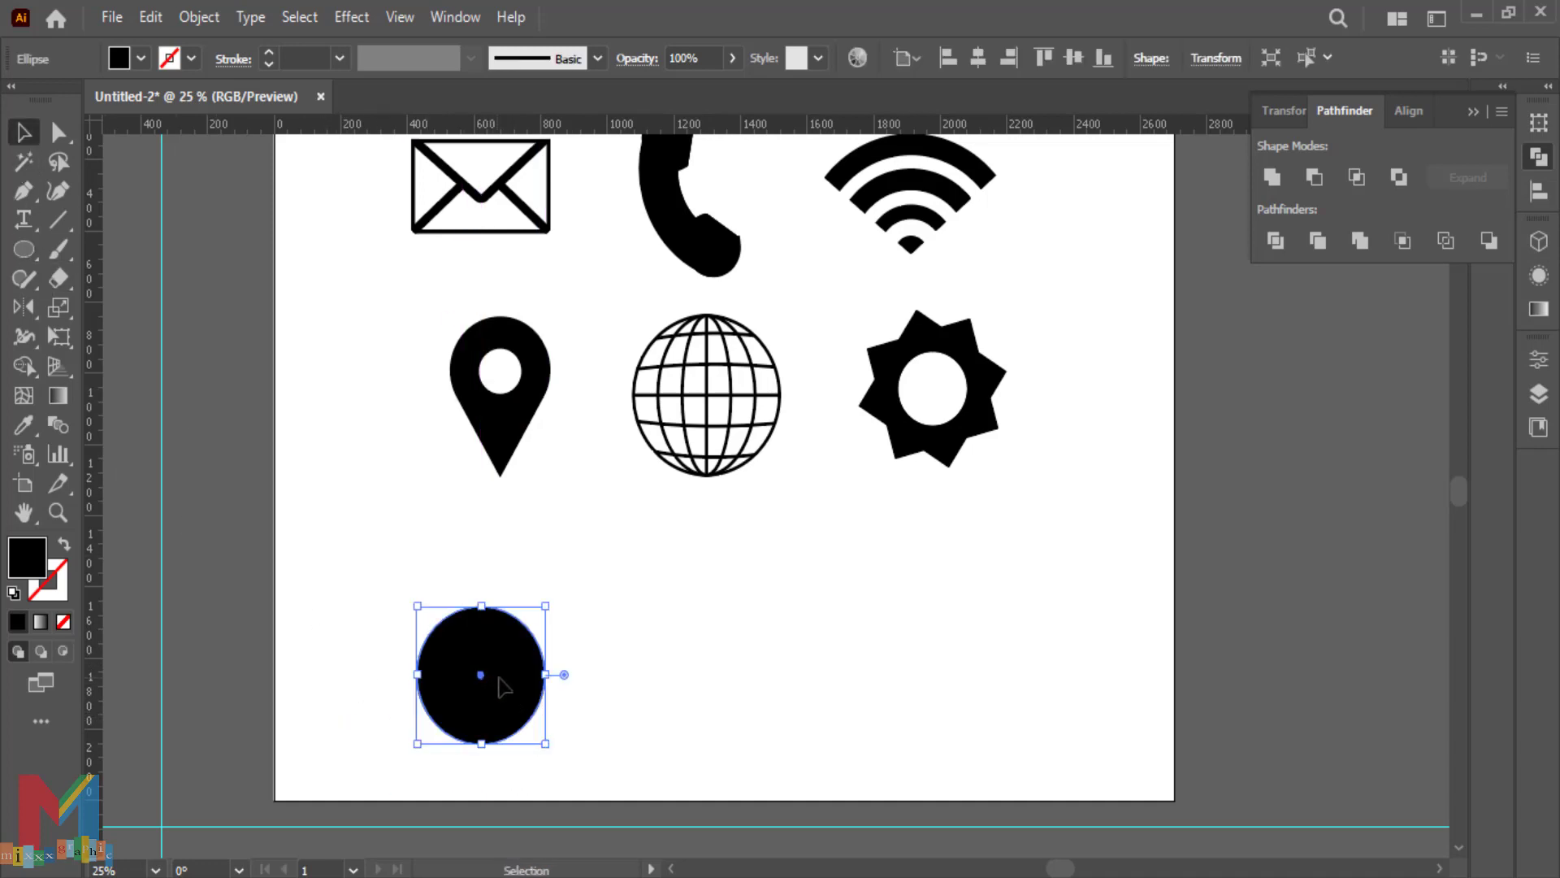
click(57, 132)
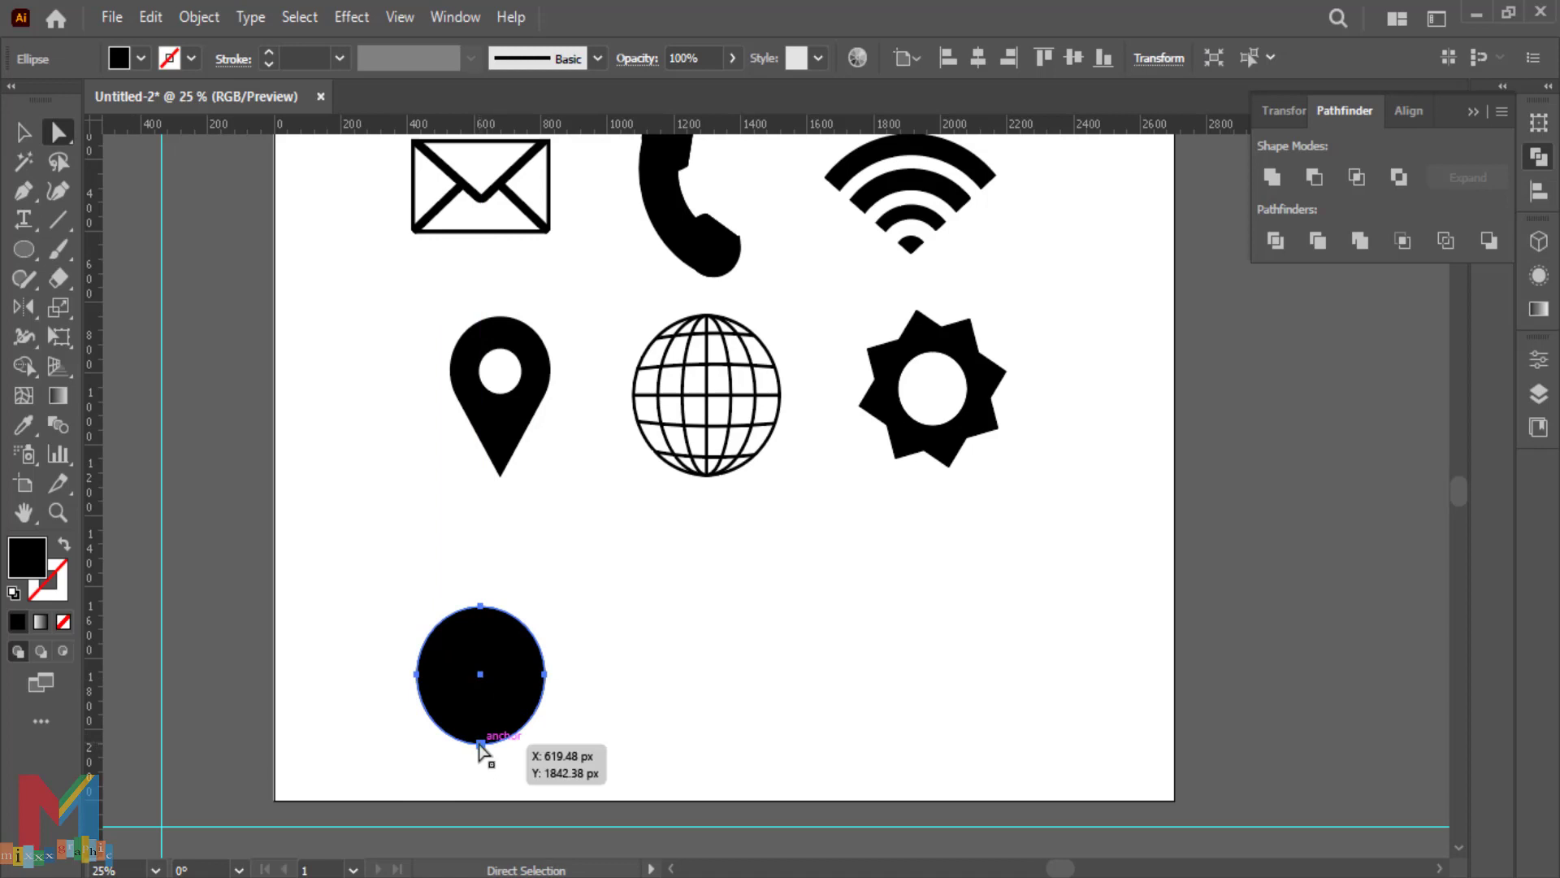
click(480, 743)
key(Delete)
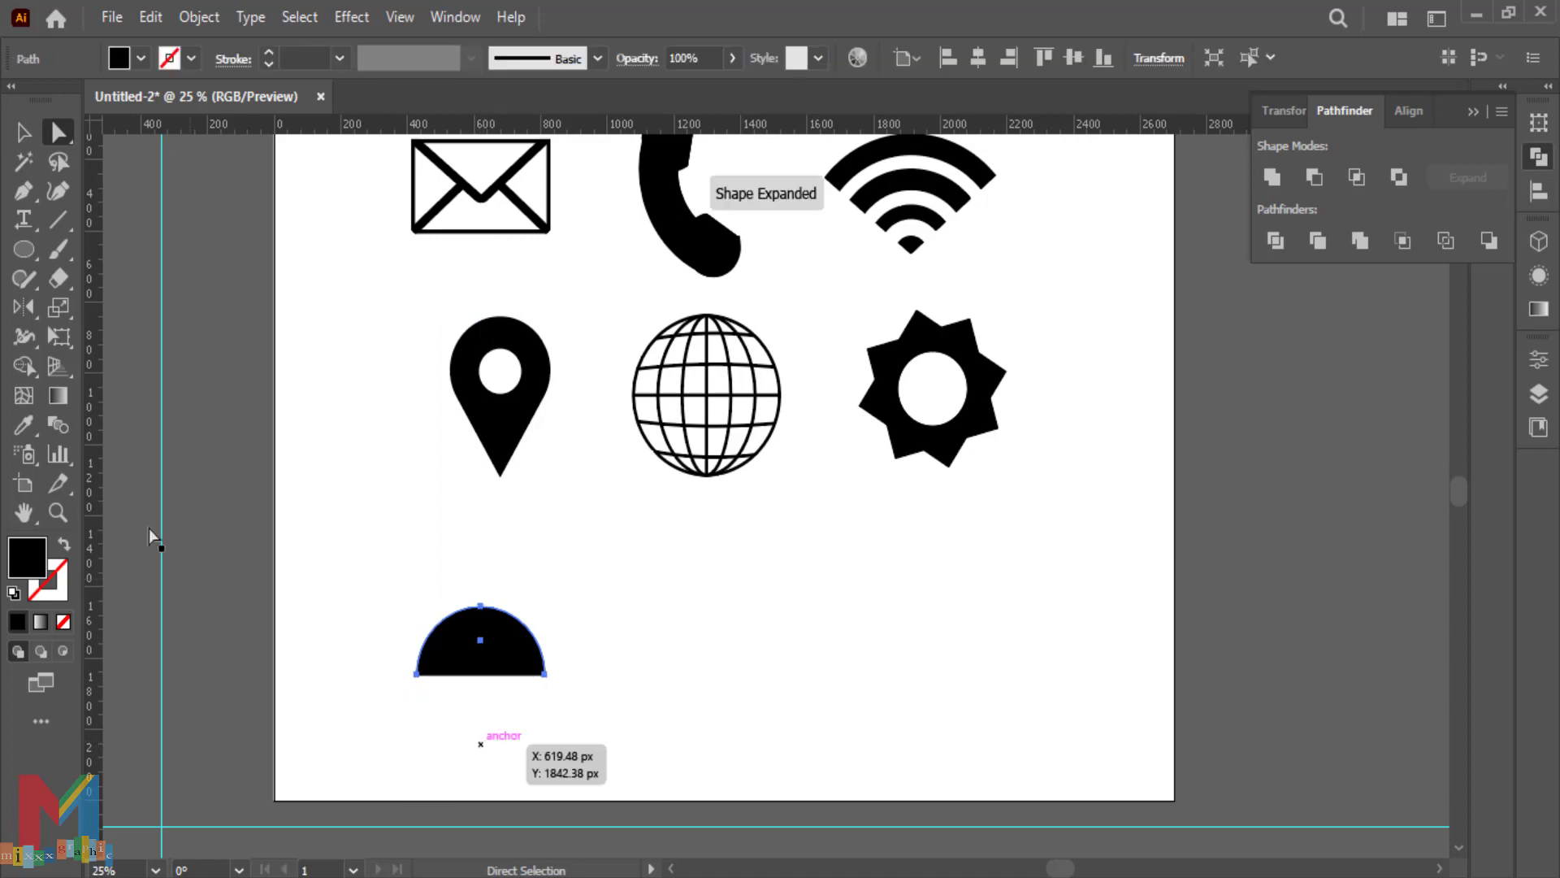
Draw a smaller black circle near the half circle, enlarge it slightly, and place a copy overlapping the half circle's top
click(24, 249)
drag(638, 568, 572, 632)
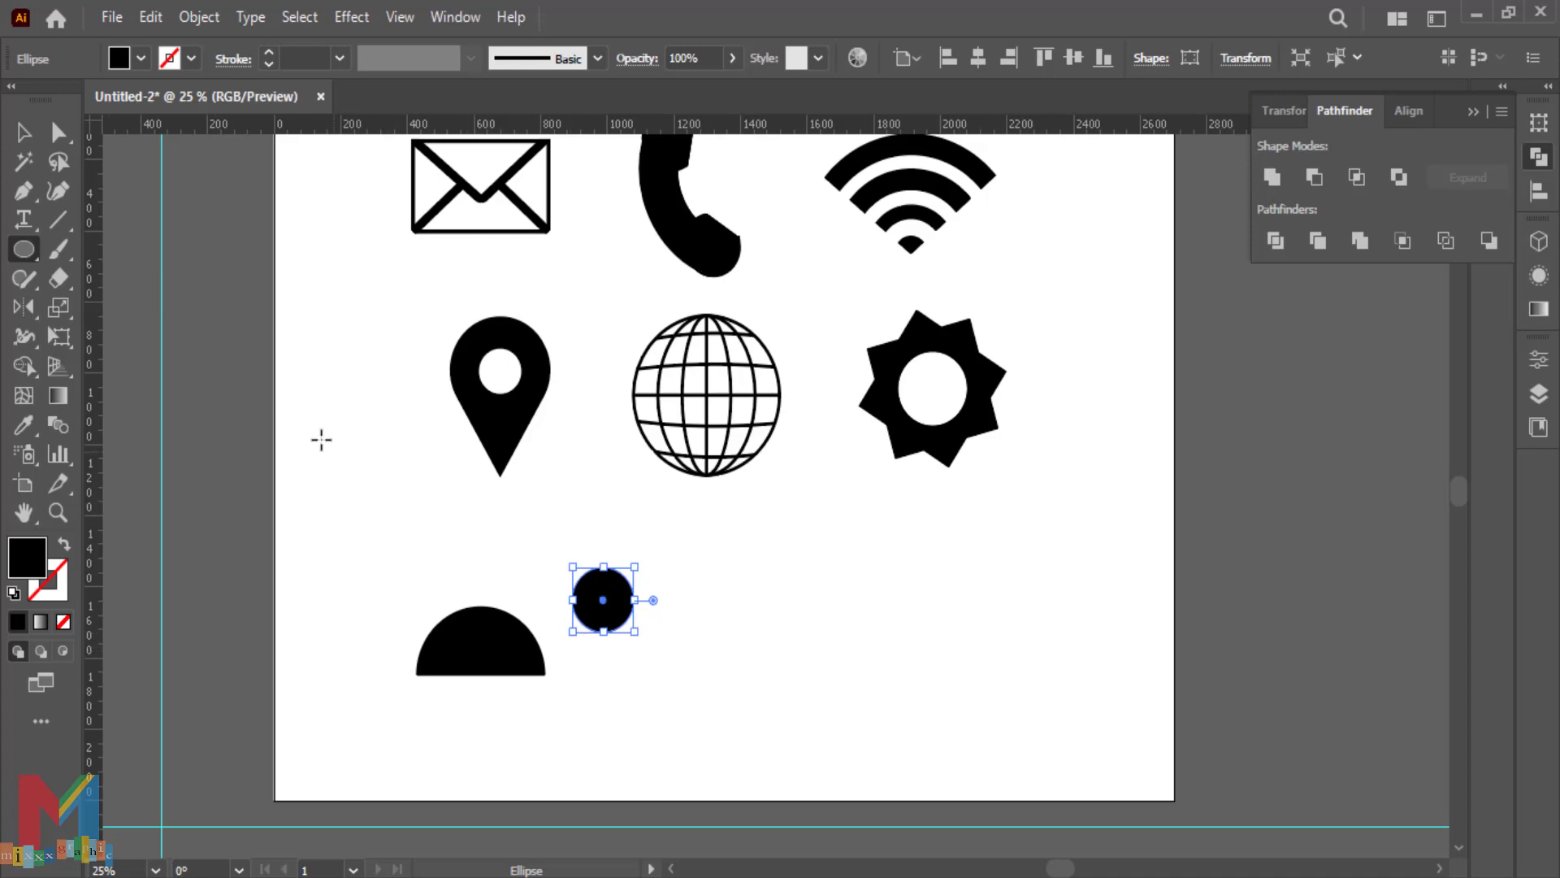
key(v)
mouse_move(634, 567)
mouse_down()
mouse_move(650, 561)
mouse_move(493, 602)
mouse_move(631, 579)
mouse_move(608, 580)
mouse_up()
drag(428, 710, 427, 707)
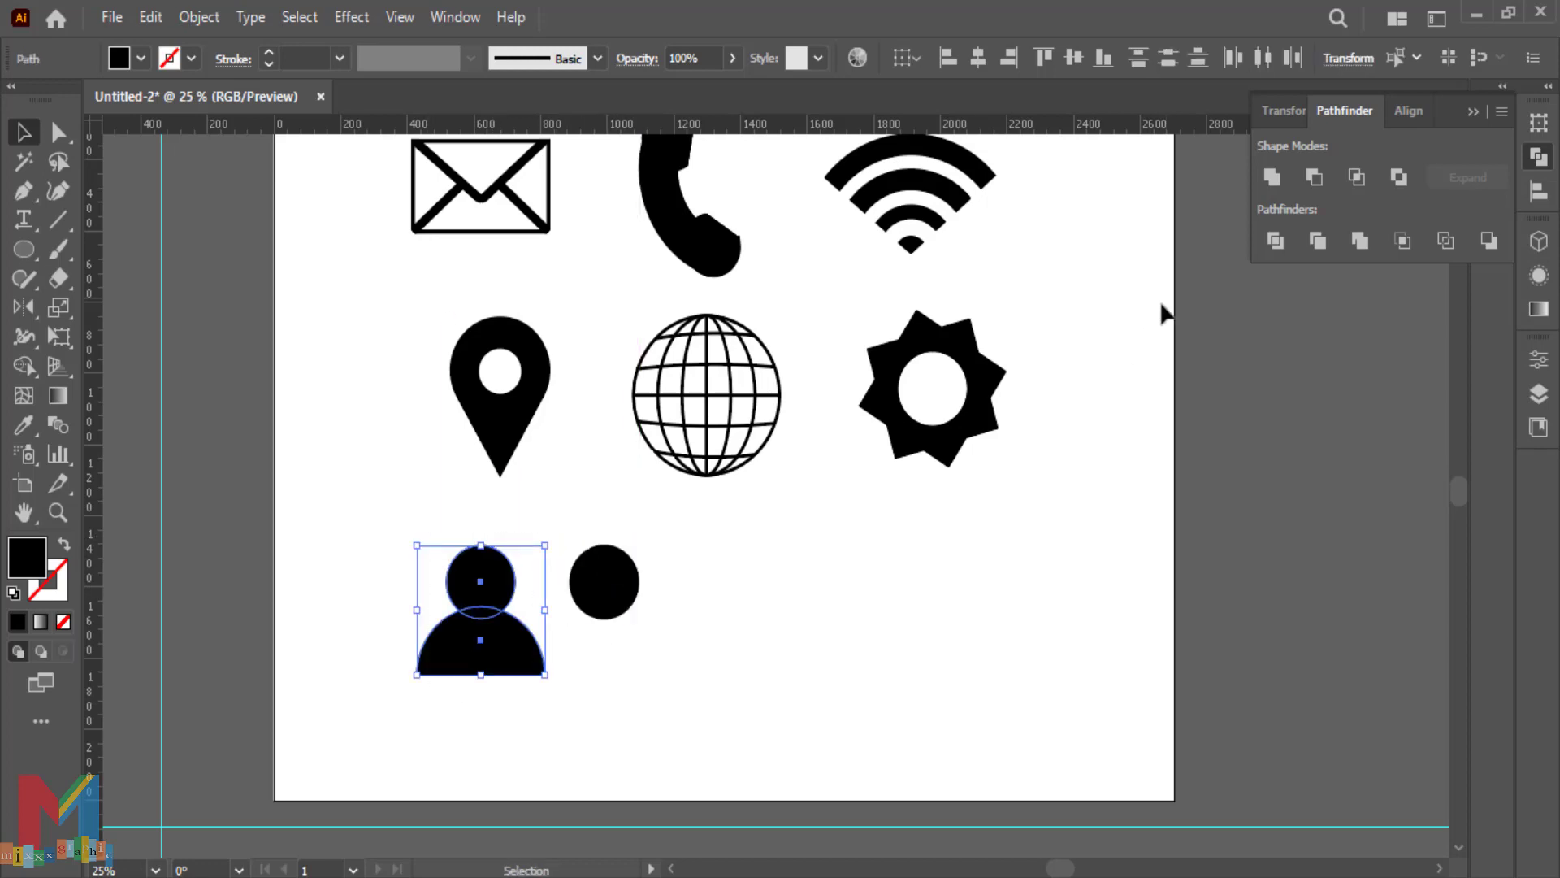
Subtract the overlapping circle from the half circle with Minus Front and position the remaining circle above it as the person icon's head
click(1314, 177)
click(822, 540)
drag(573, 583, 495, 580)
drag(689, 562, 500, 720)
click(651, 585)
Shift the location pin slightly left and down so it lines up beneath the envelope
scroll(651, 586, up, 3)
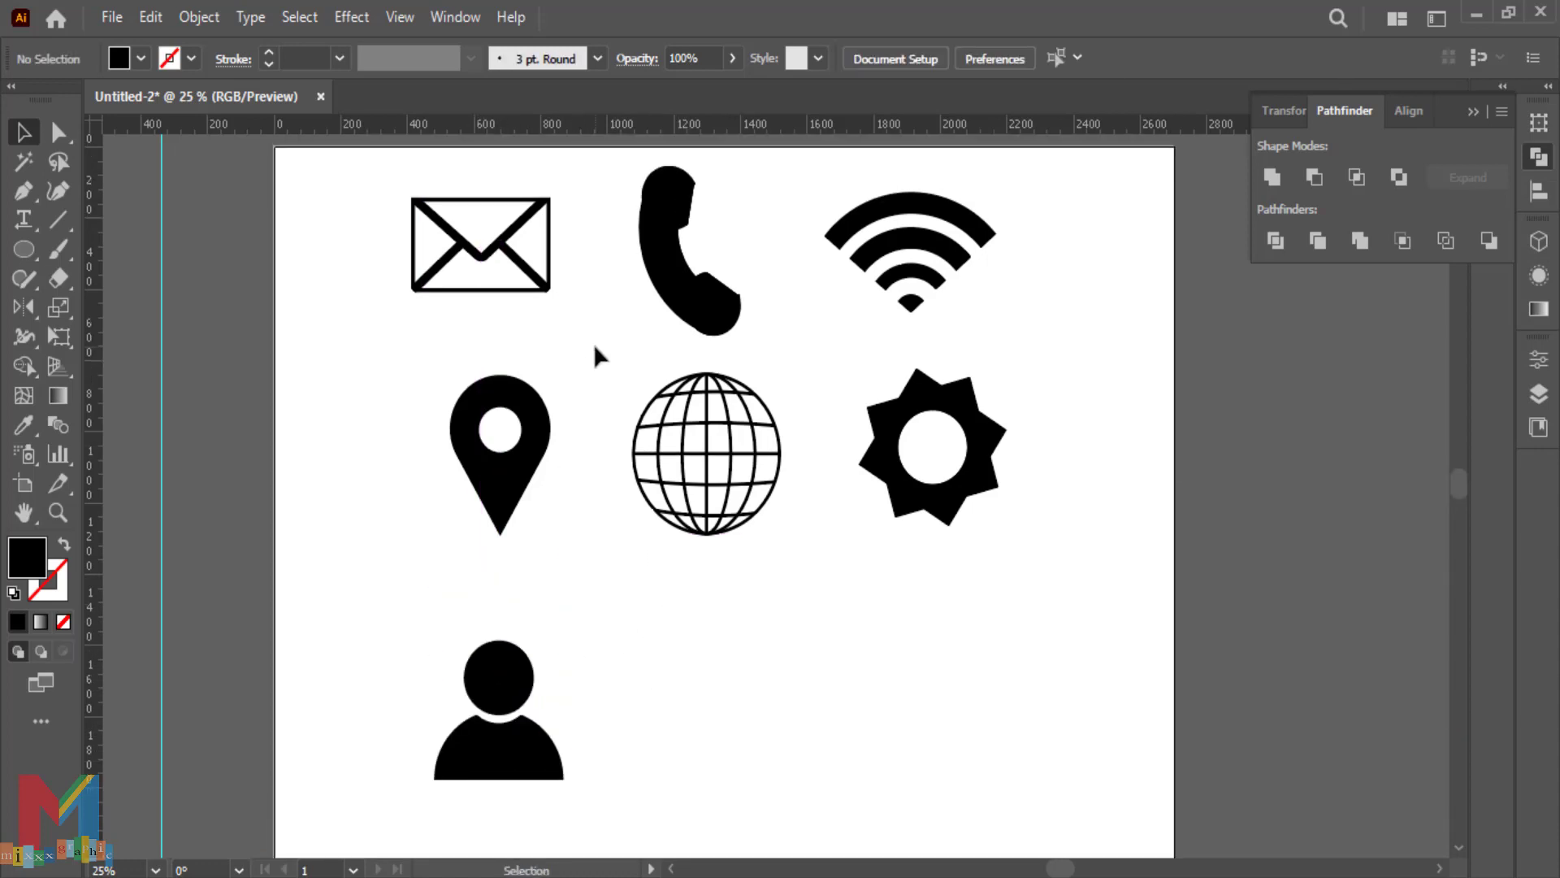
click(498, 504)
drag(497, 504, 478, 518)
click(650, 597)
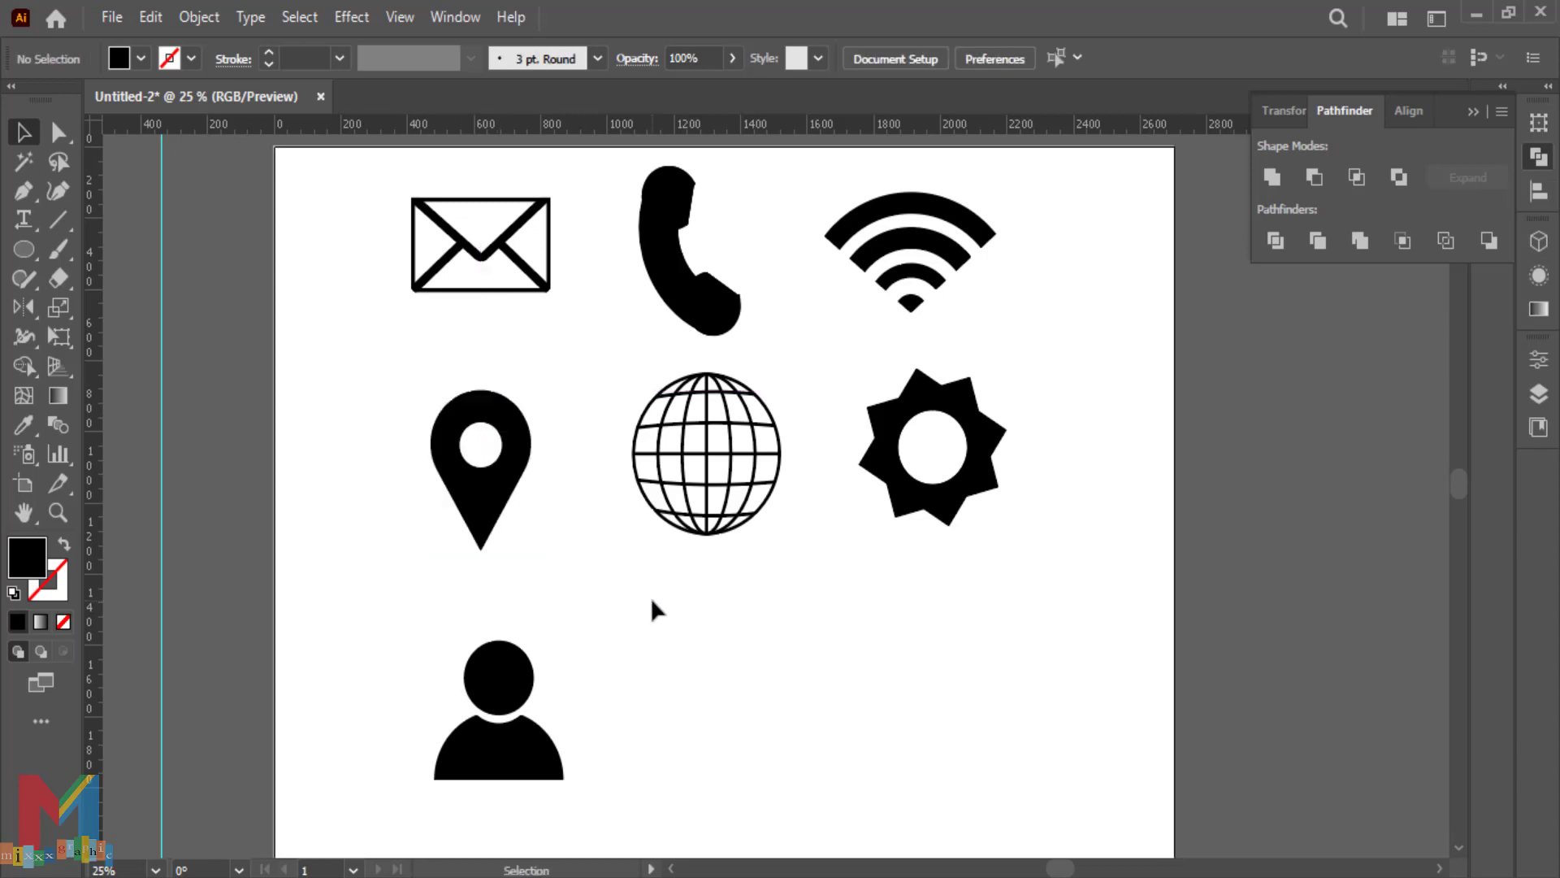
Draw a black triangle to the right of the person icon with the Star tool
scroll(792, 603, down, 3)
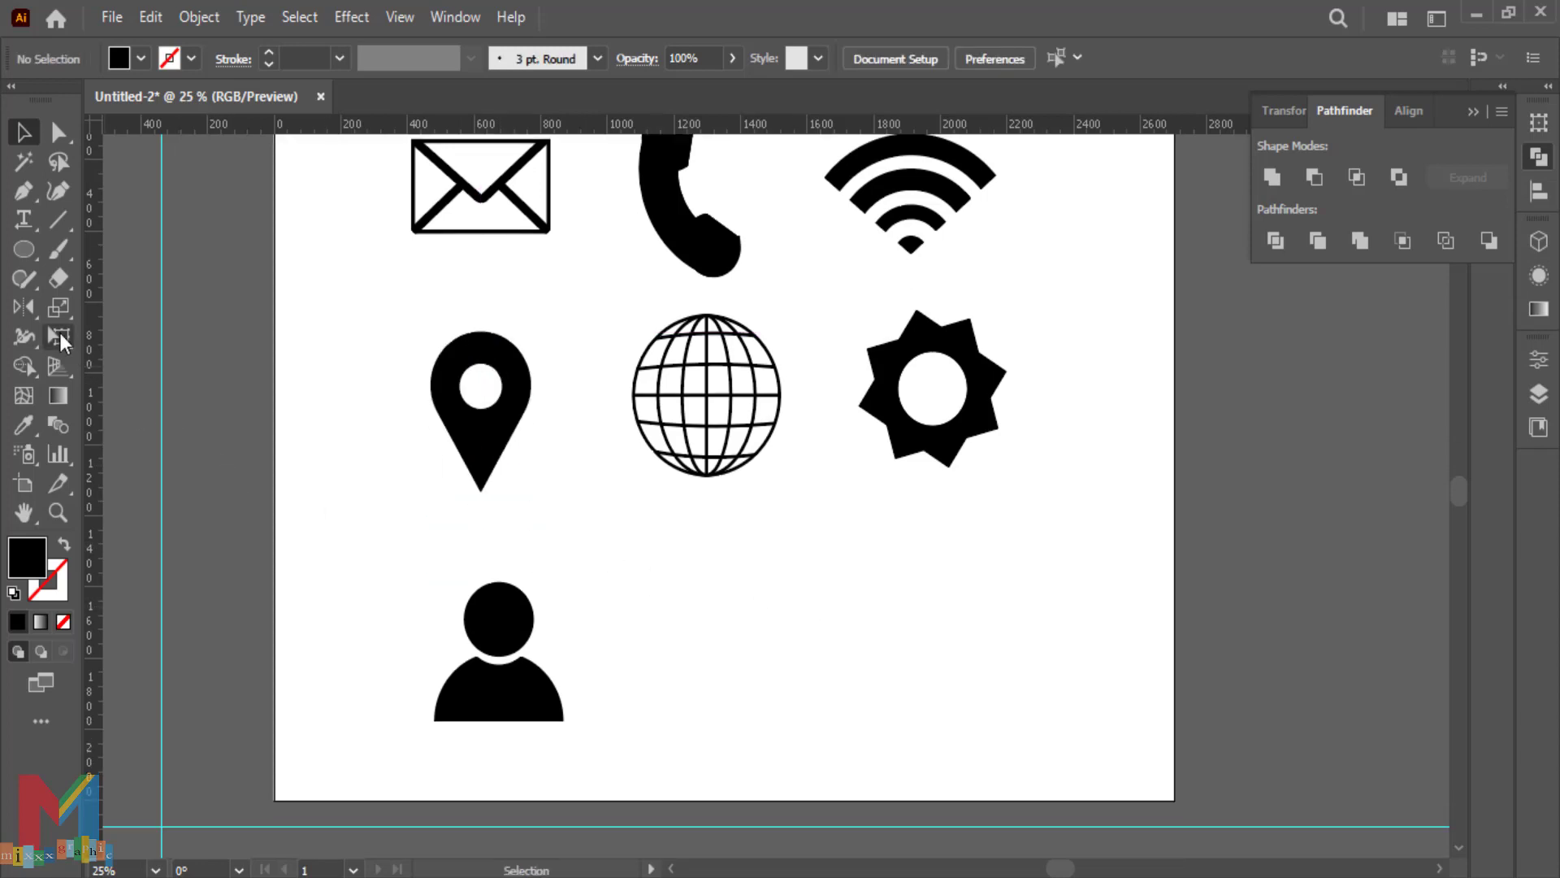
click(25, 251)
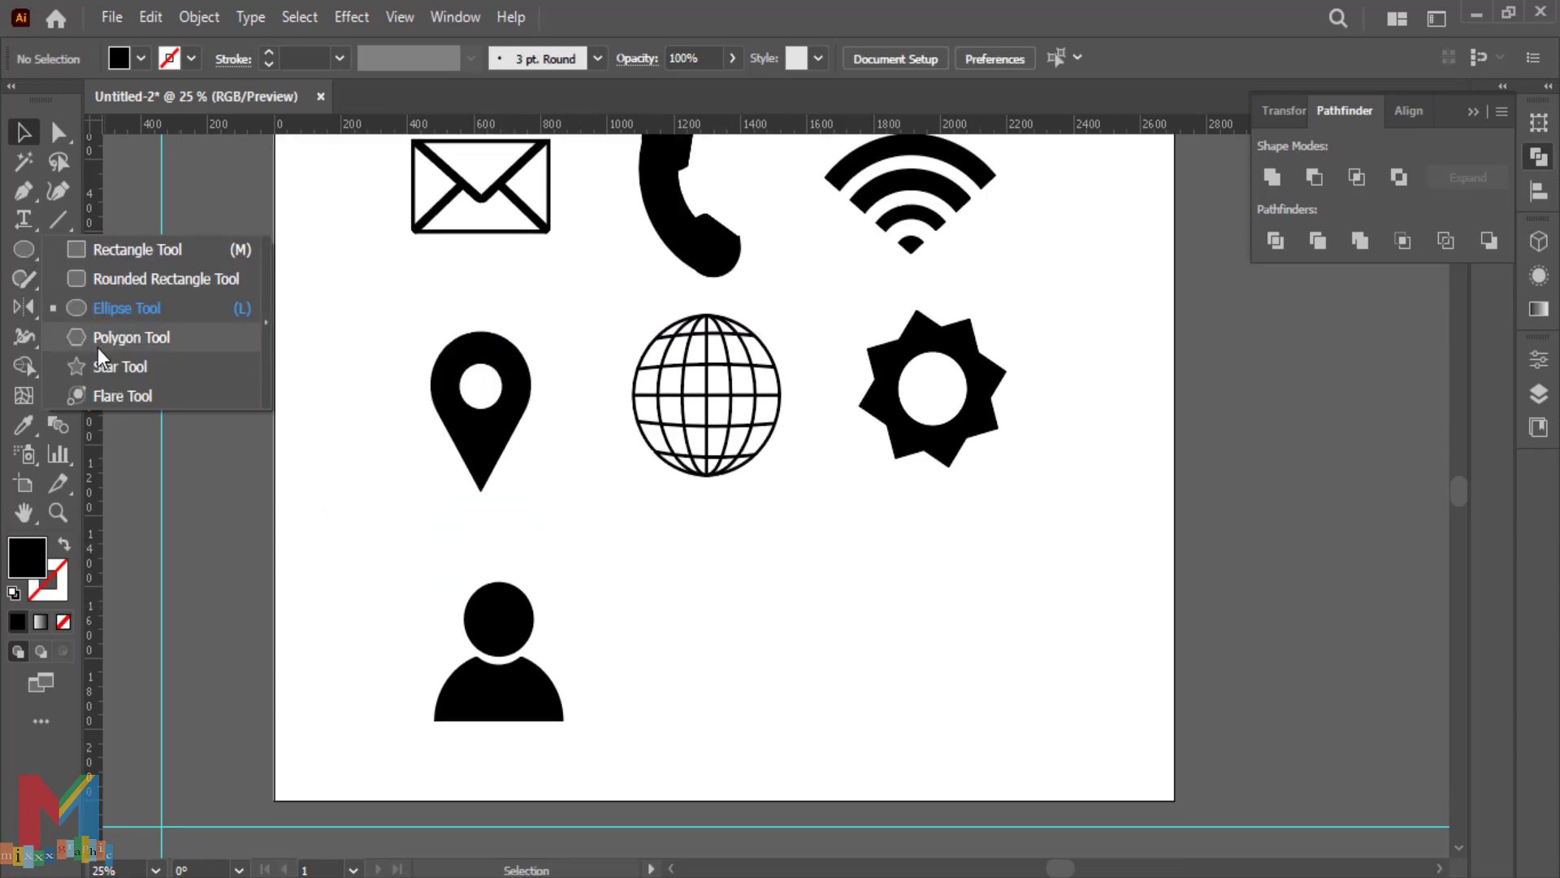
click(100, 367)
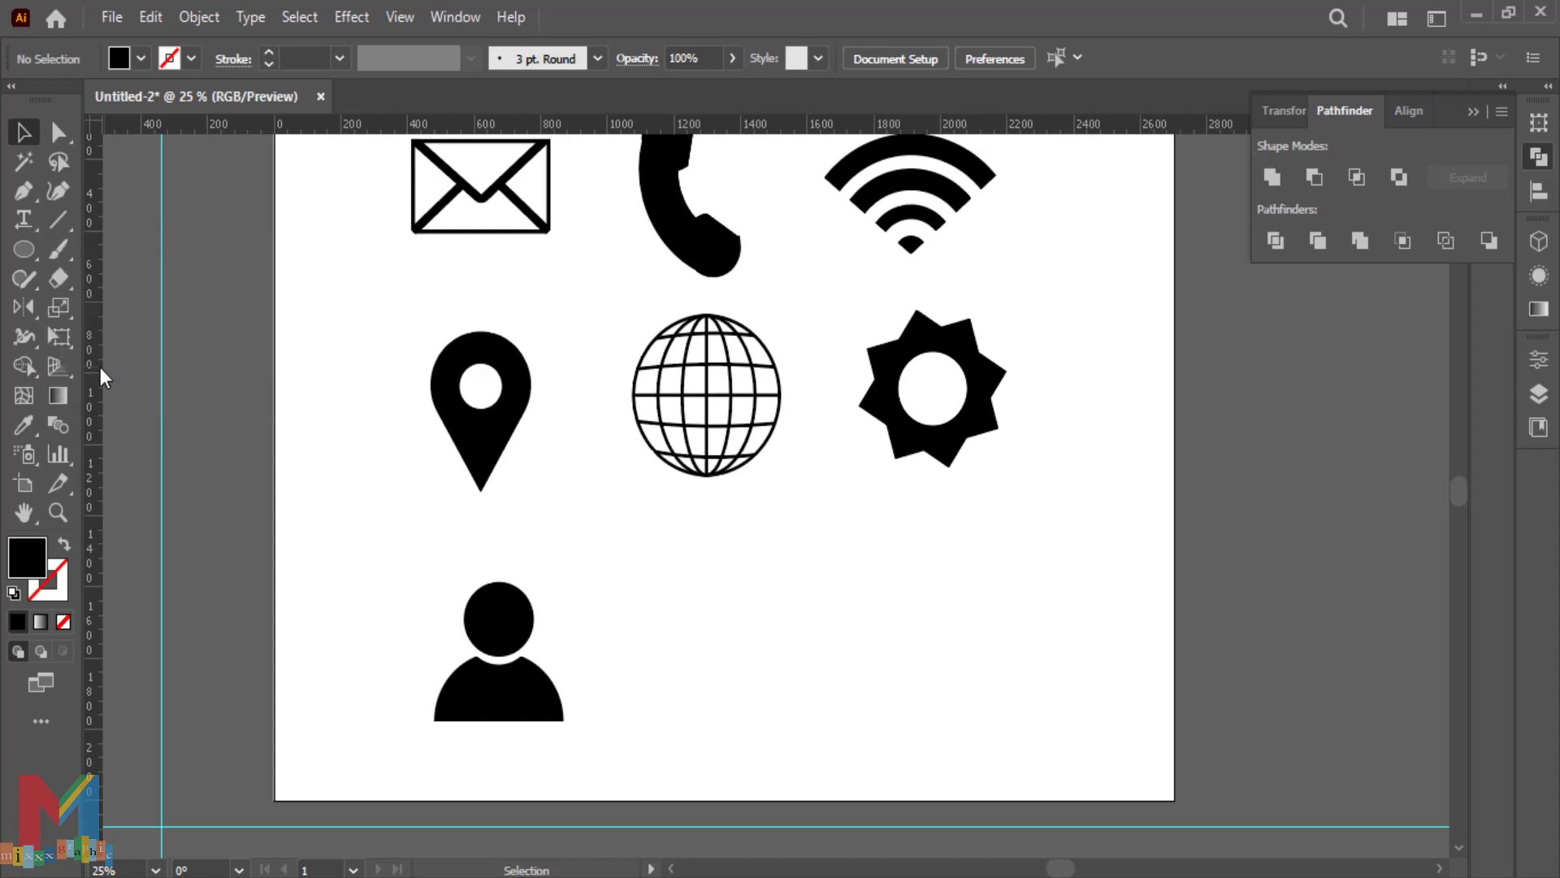
drag(741, 665, 740, 620)
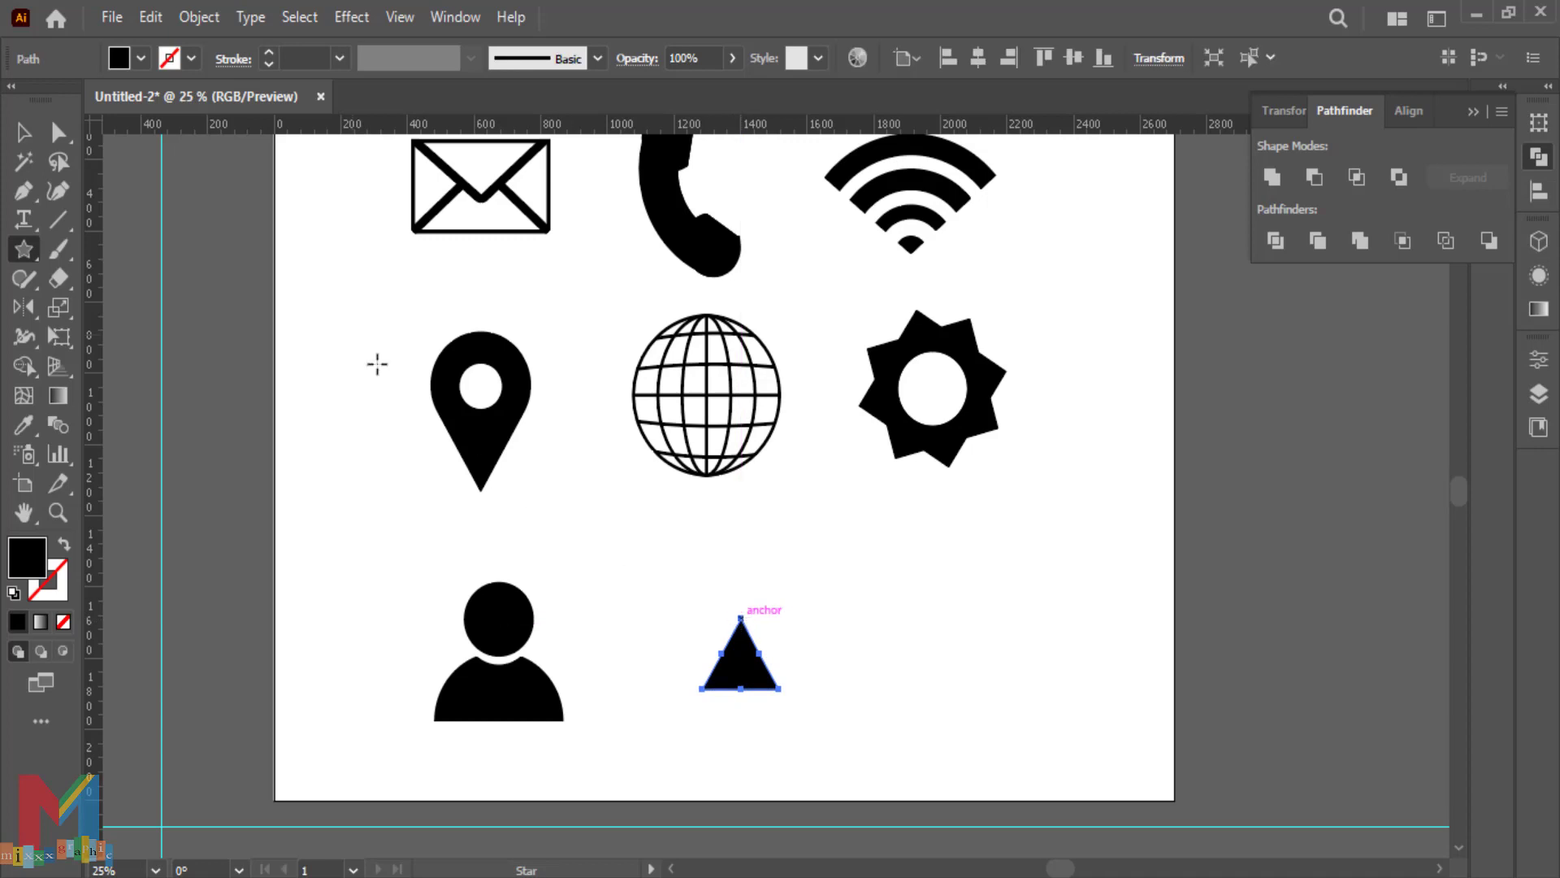
Swap the triangle's fill and stroke to make it a black outline, and set the stroke weight to 14 pt
click(65, 541)
click(192, 59)
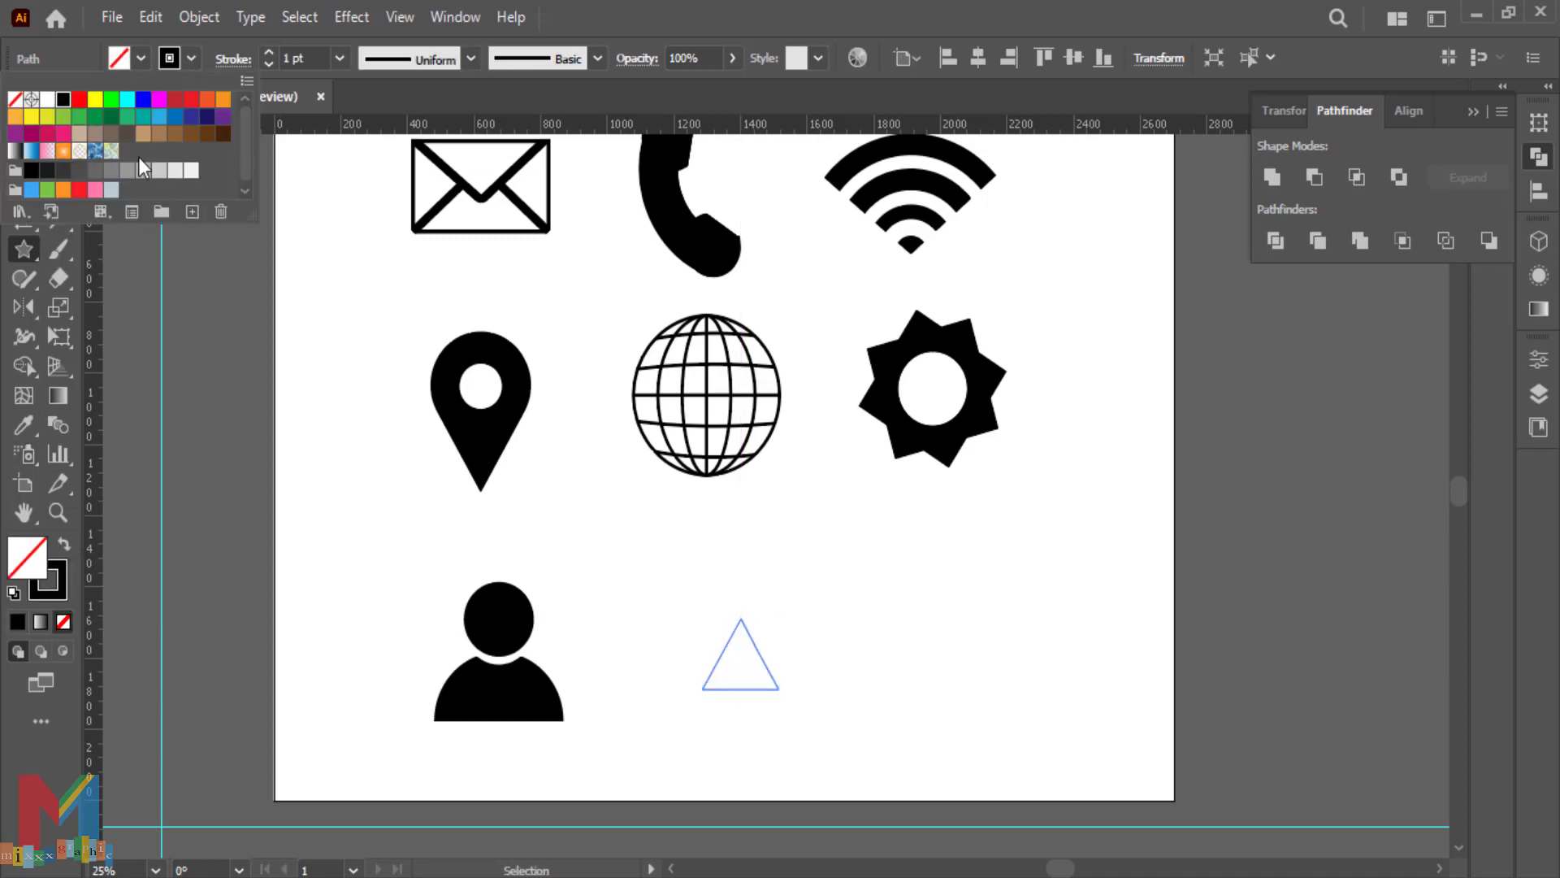
click(335, 66)
click(334, 66)
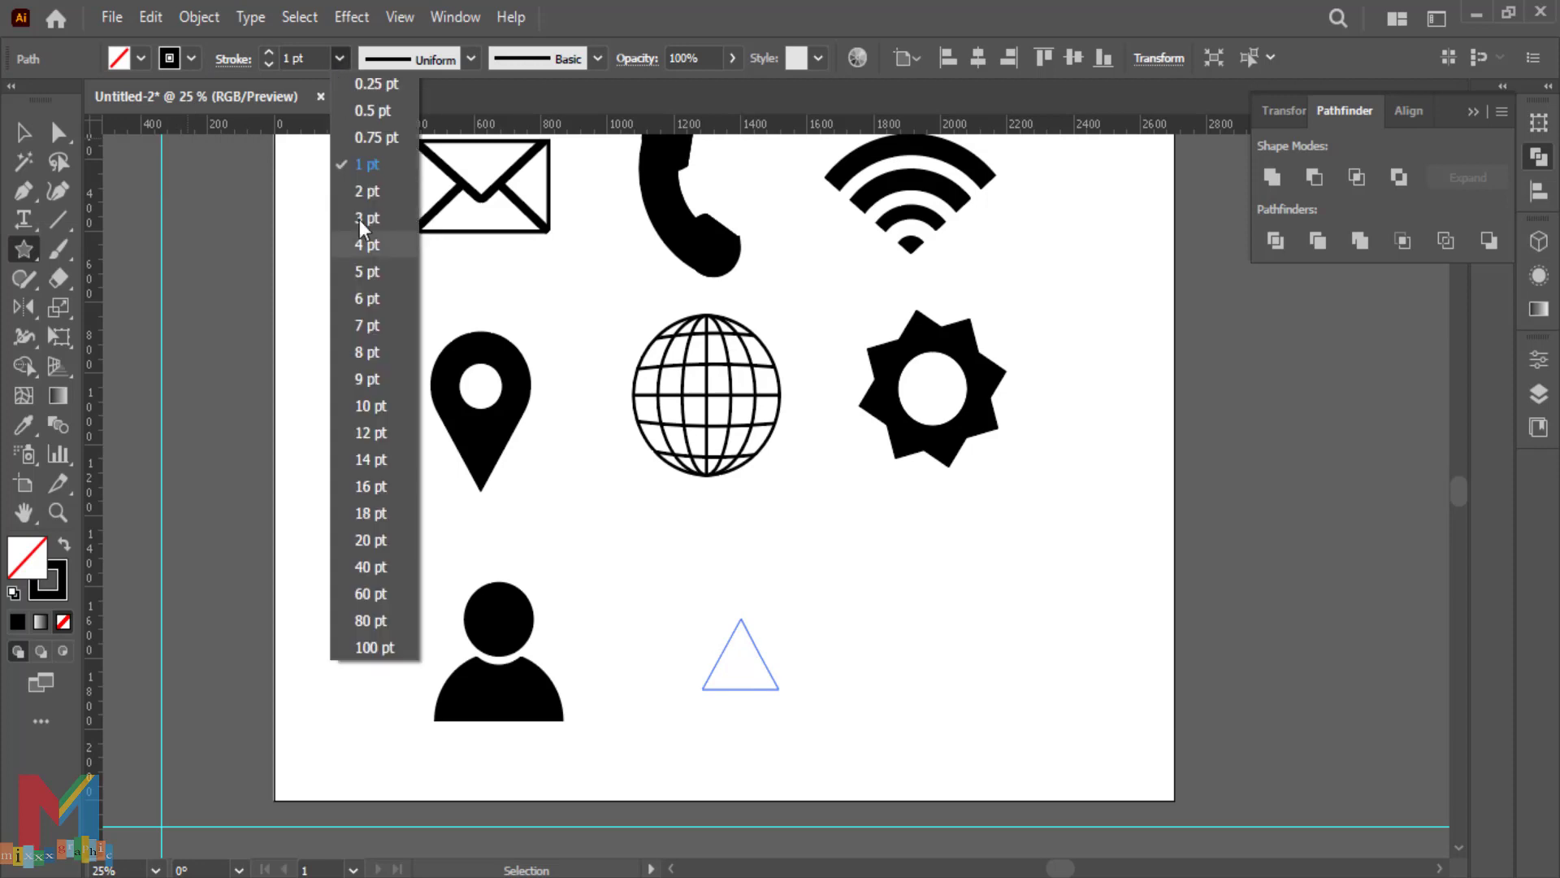
click(372, 434)
key(ctrl+plus)
key(ctrl+plus)
key(ctrl+plus)
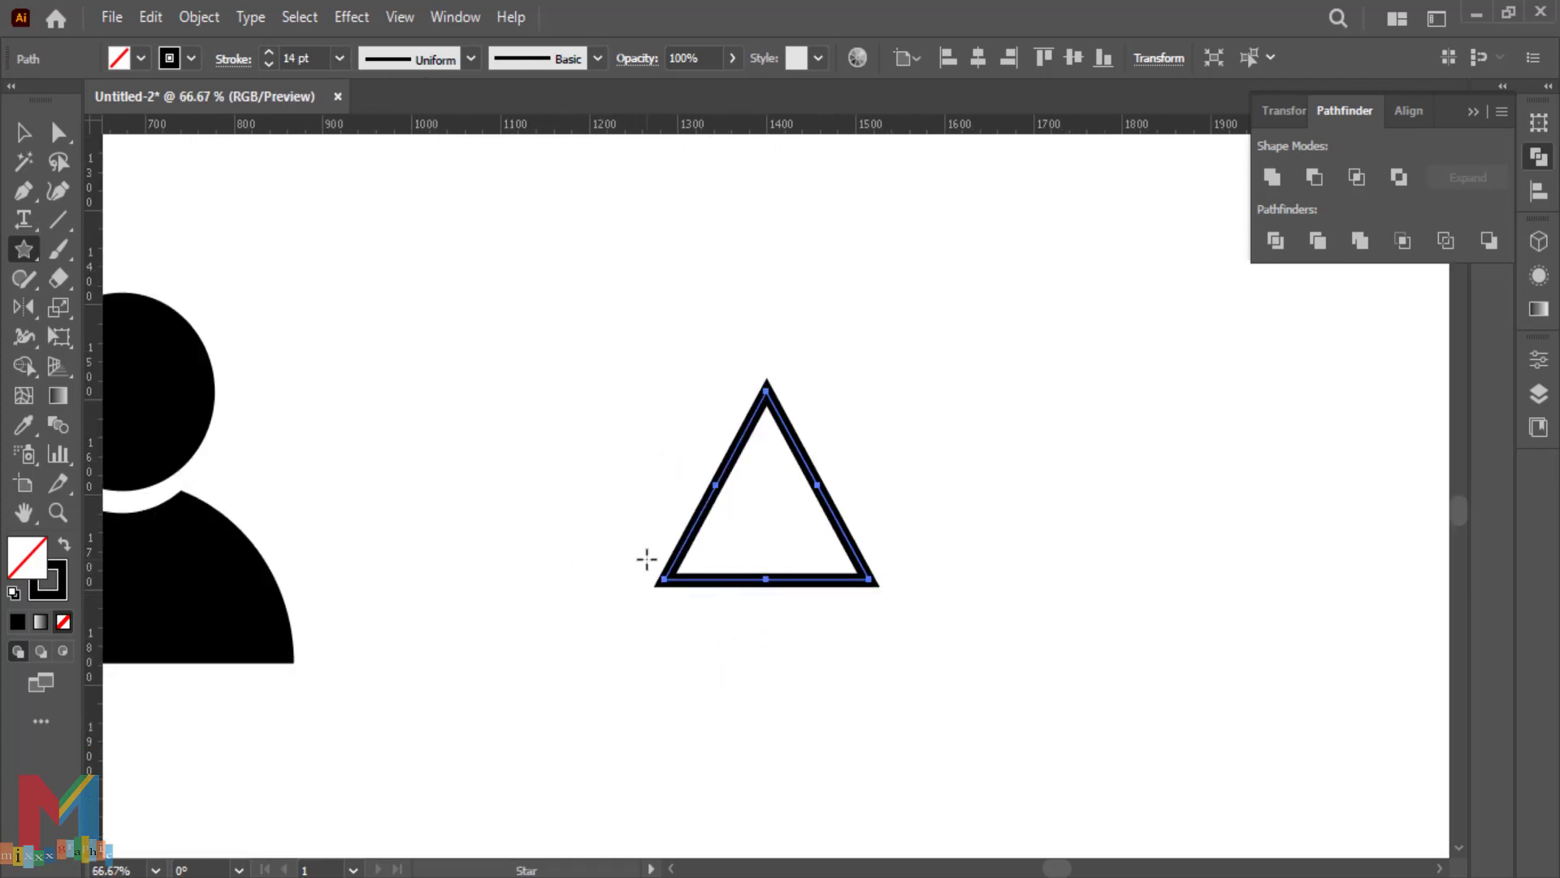
Move the triangle left, closer to the person icon, and set its stroke weight to 20 pt
click(22, 134)
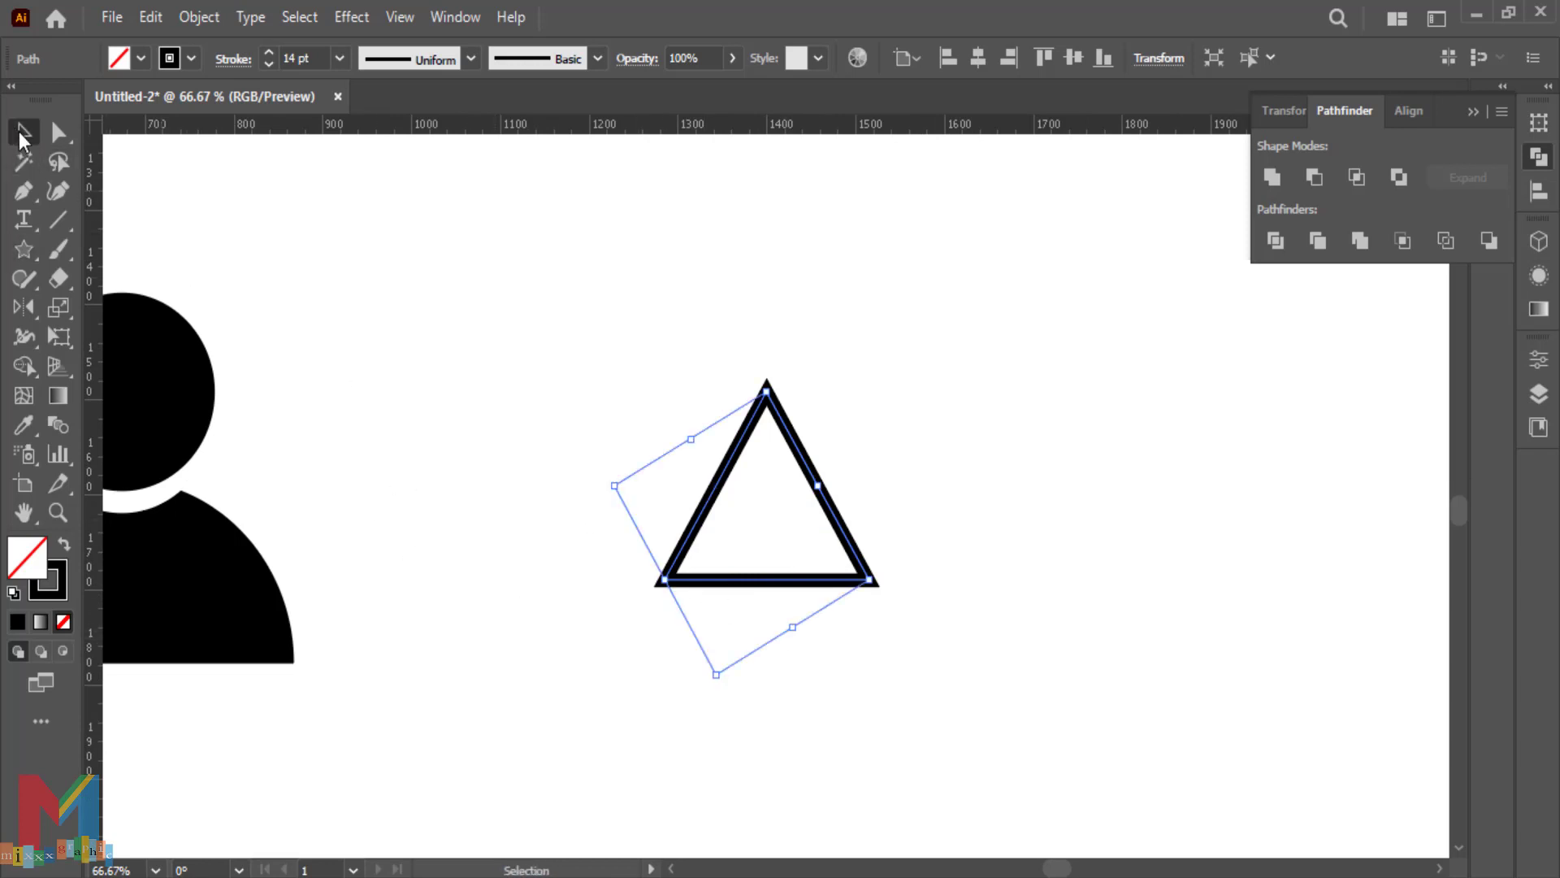
drag(731, 579, 559, 591)
click(340, 58)
click(375, 540)
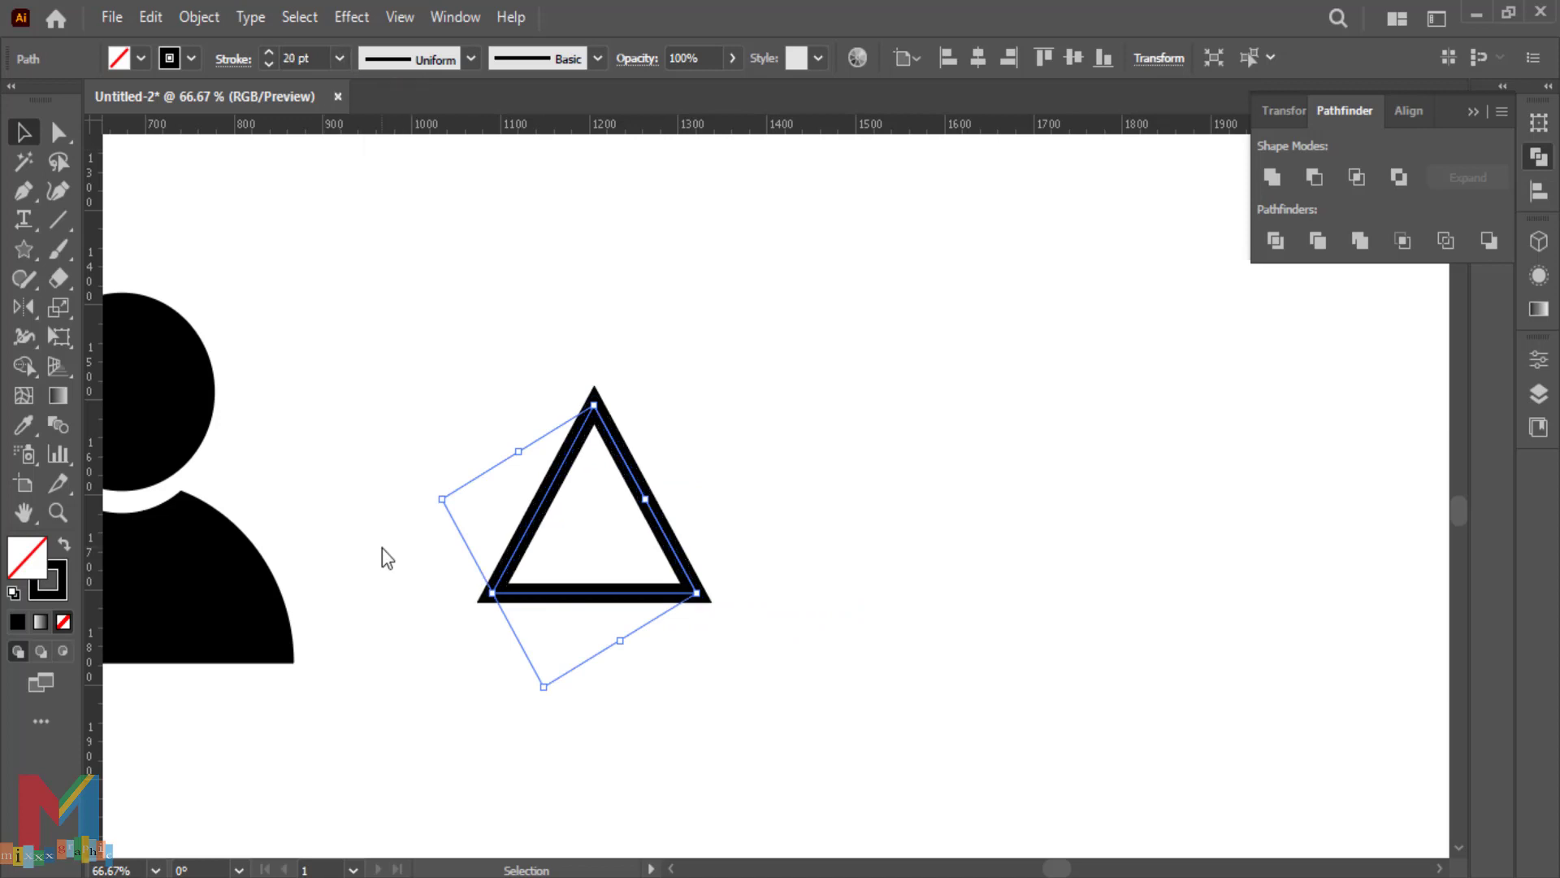
click(365, 359)
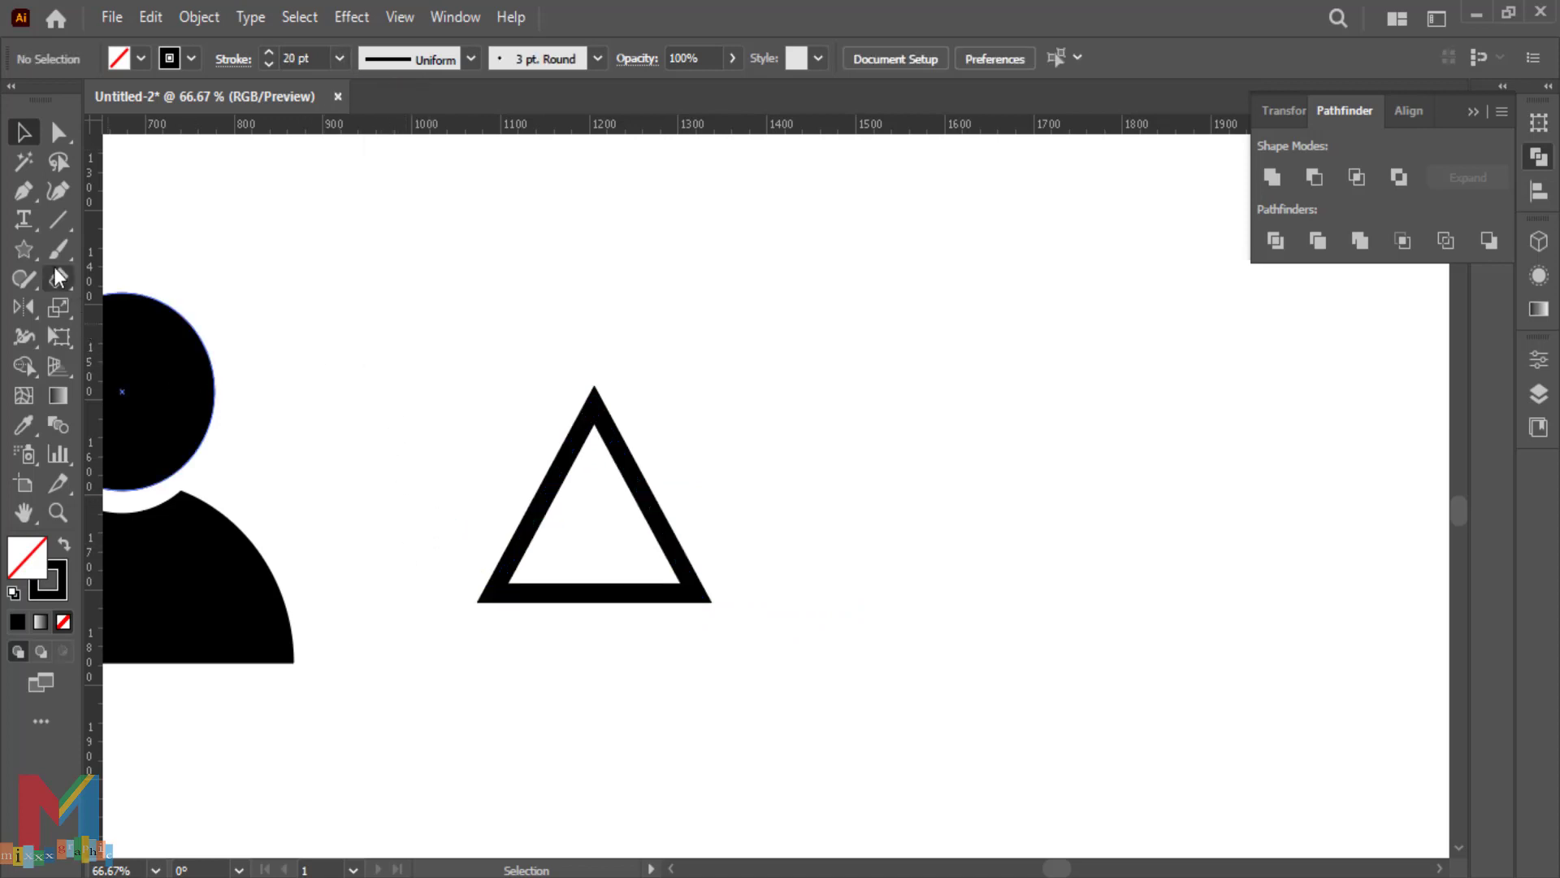
Draw a straight line that extends the triangle's right side diagonally downward past its base
click(62, 223)
drag(668, 540, 771, 724)
key(v)
click(374, 286)
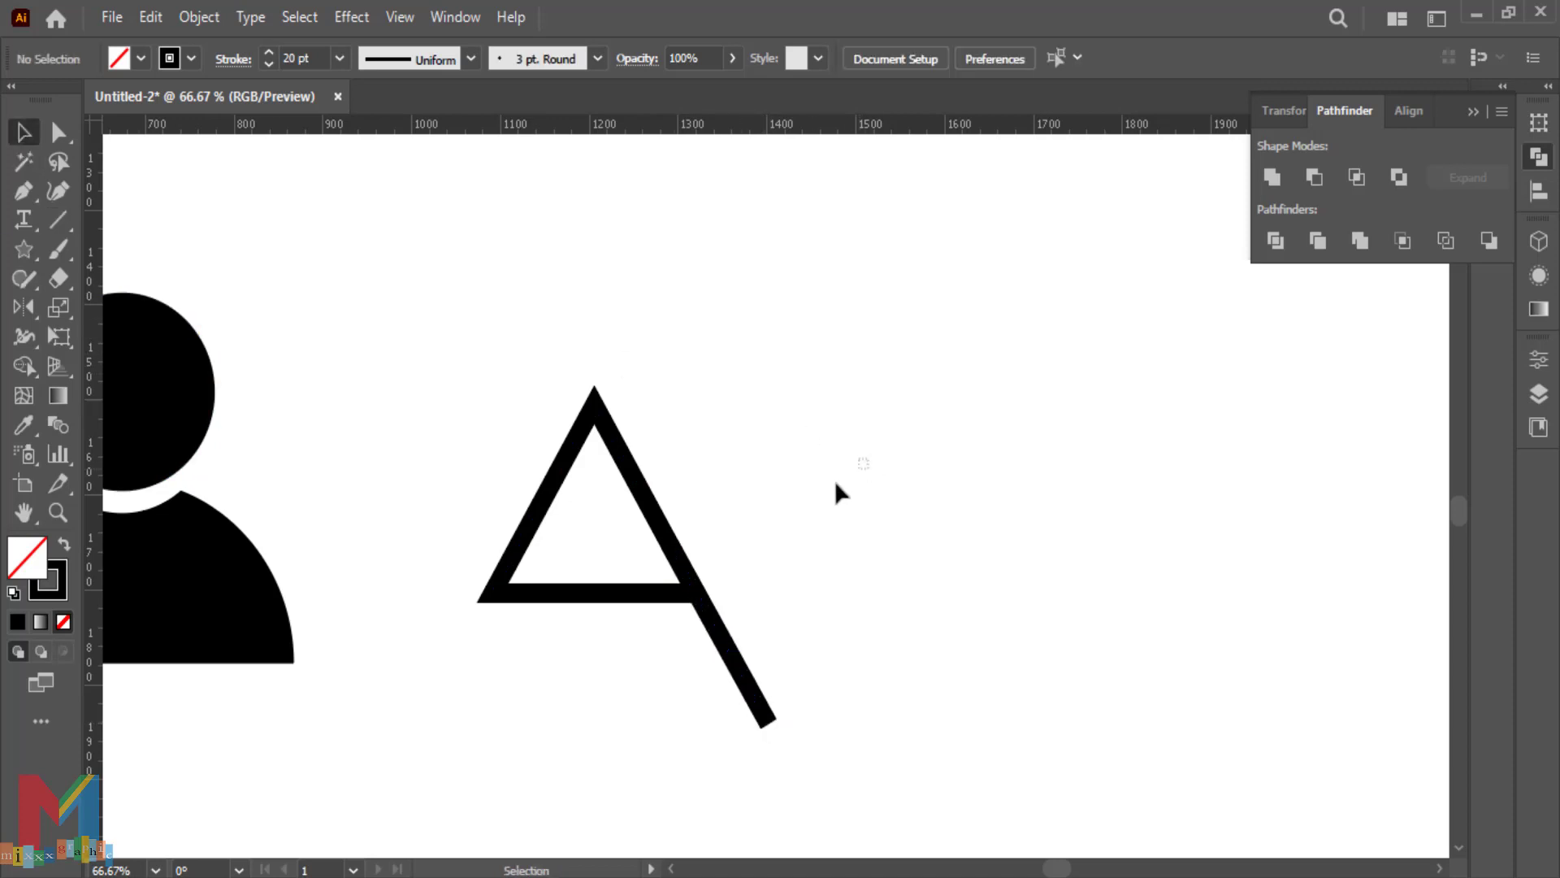
Group the triangle with its diagonal line and give the group's stroke a round cap
drag(836, 480, 534, 675)
right_click(601, 594)
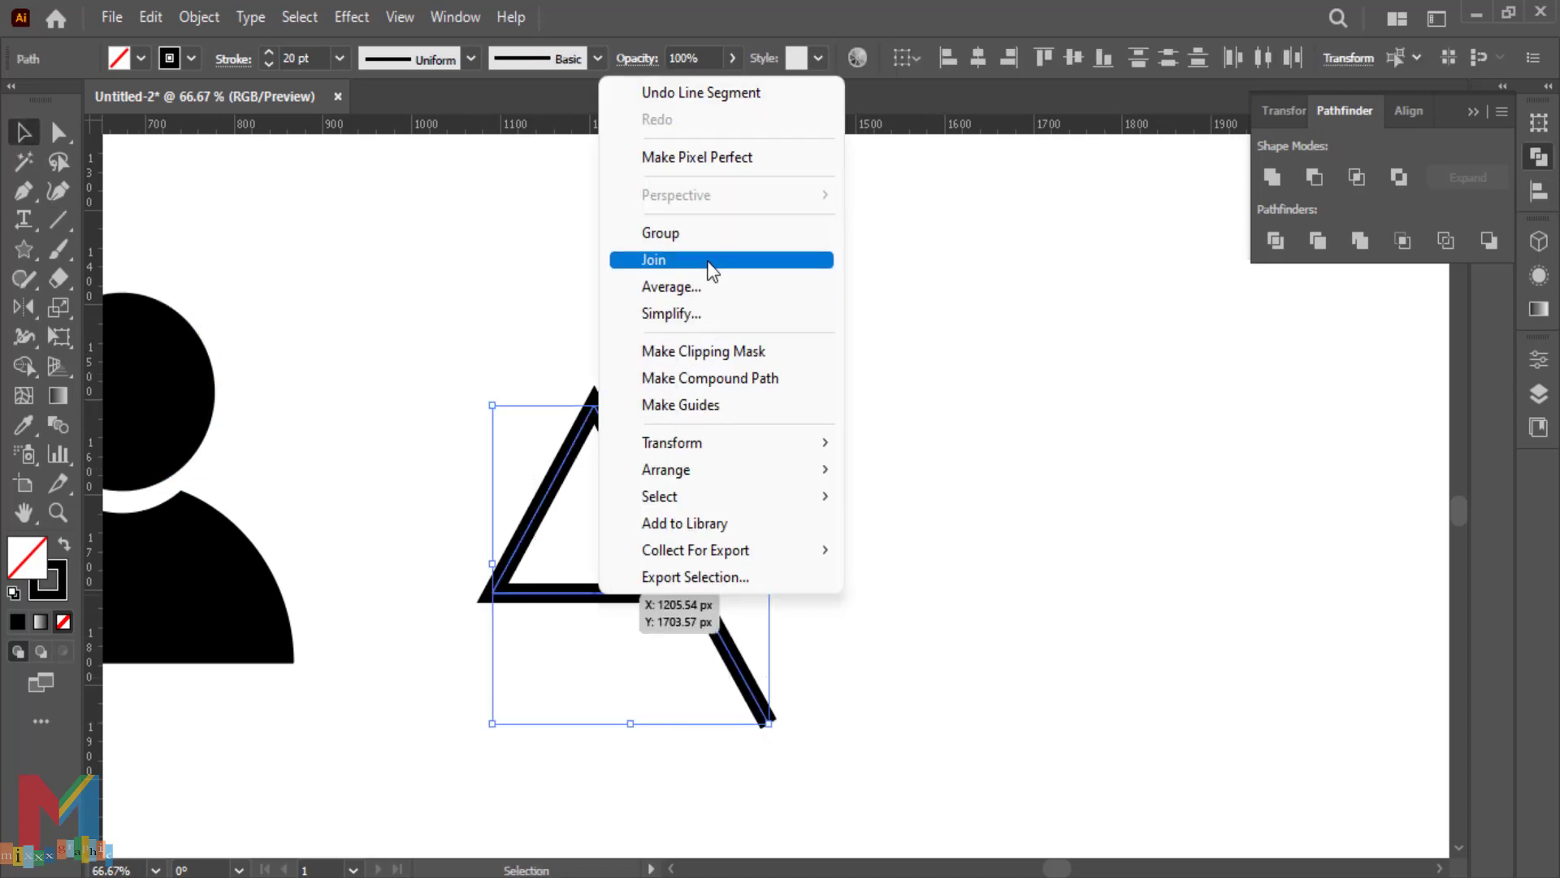
click(708, 234)
click(879, 422)
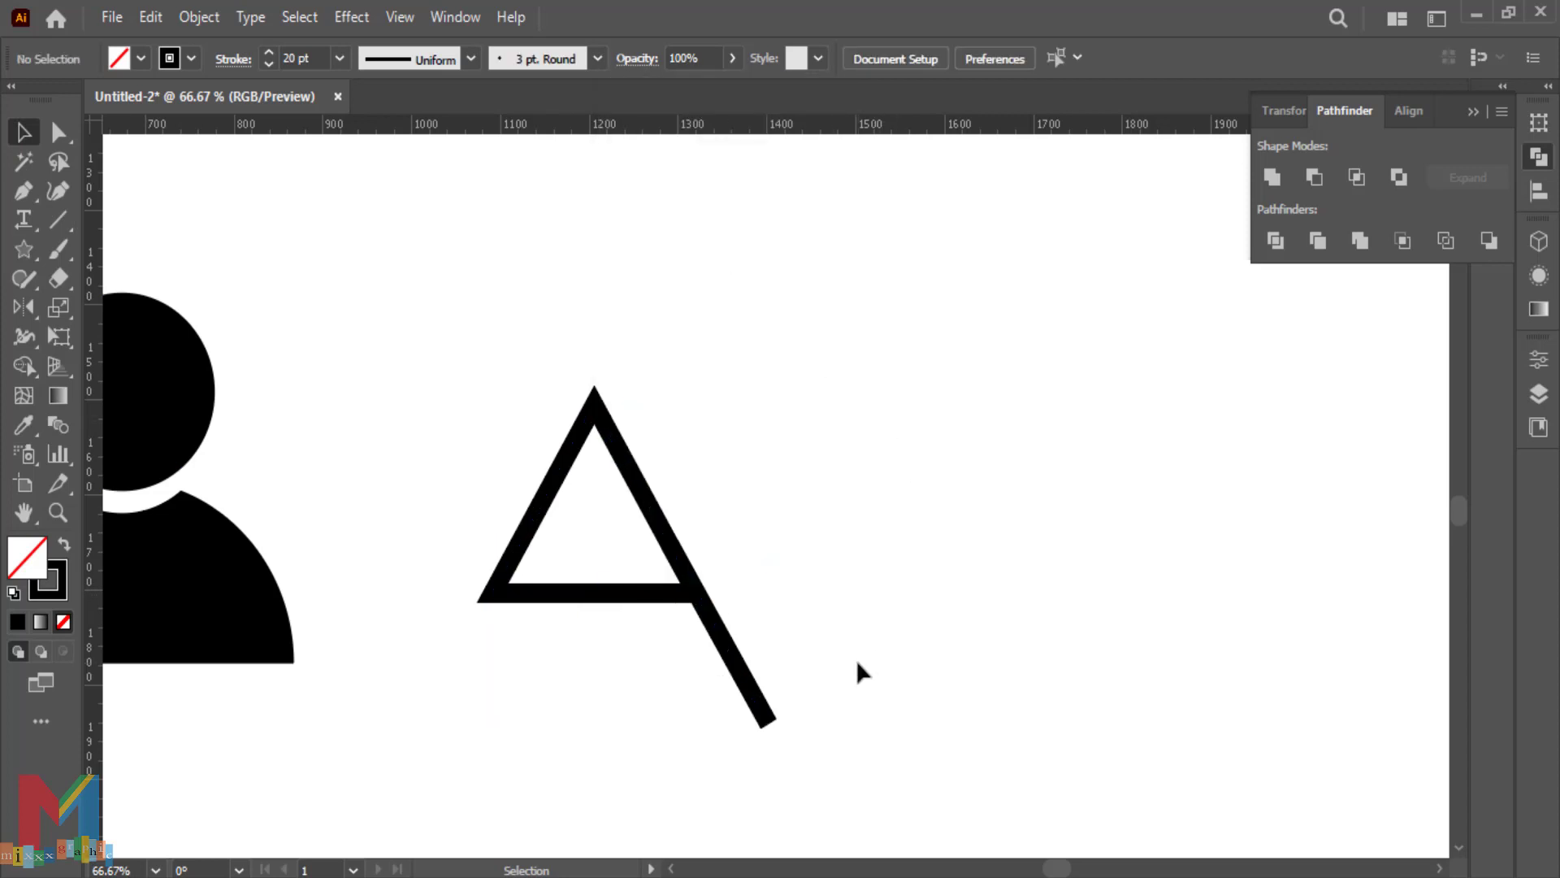
click(767, 700)
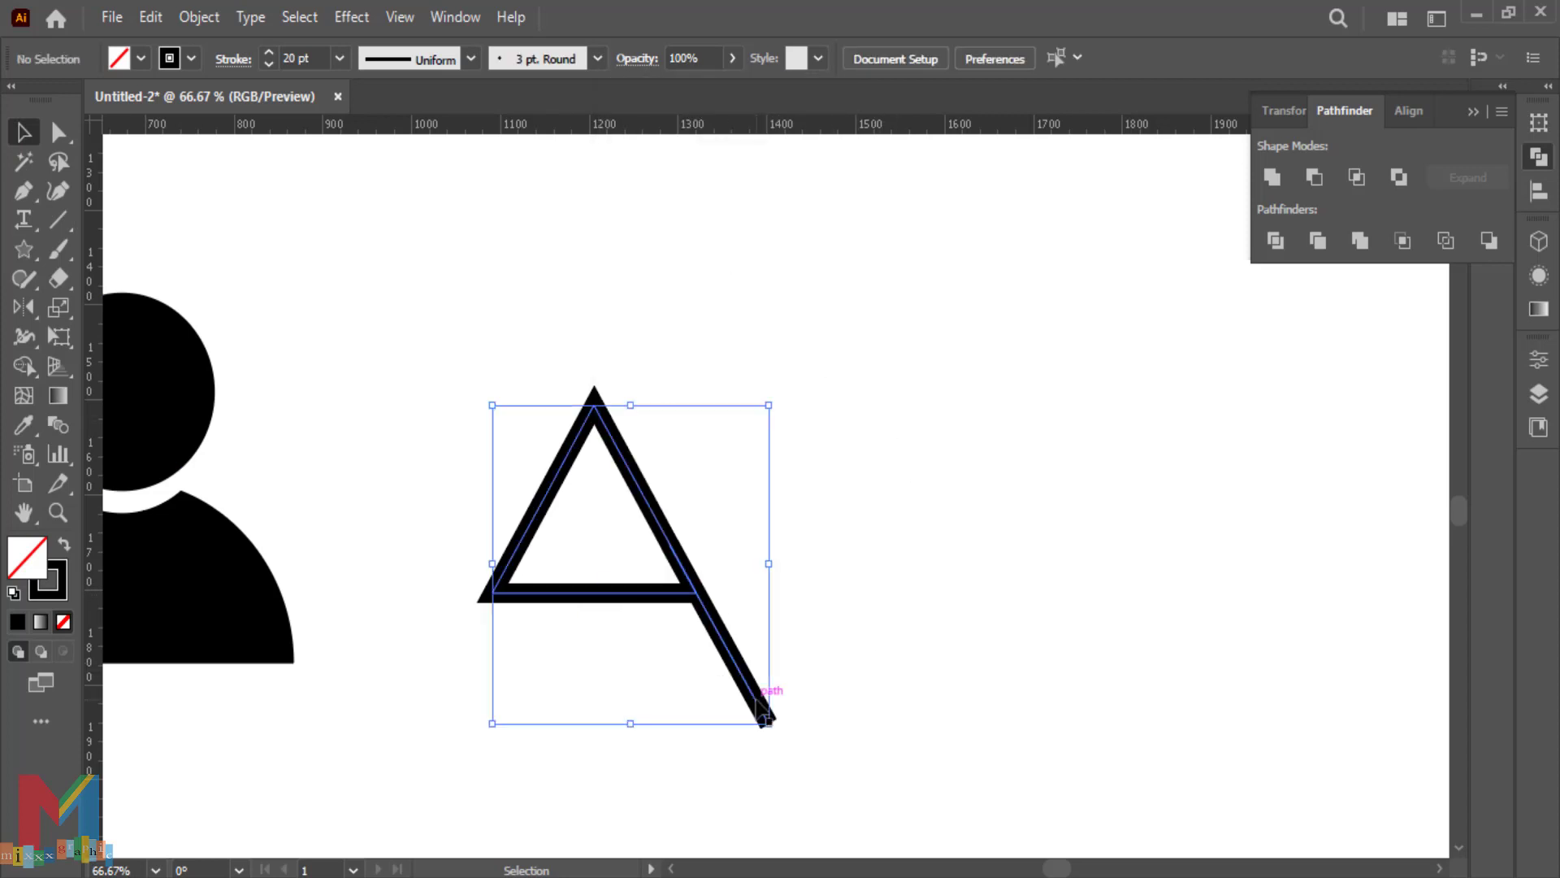
click(231, 58)
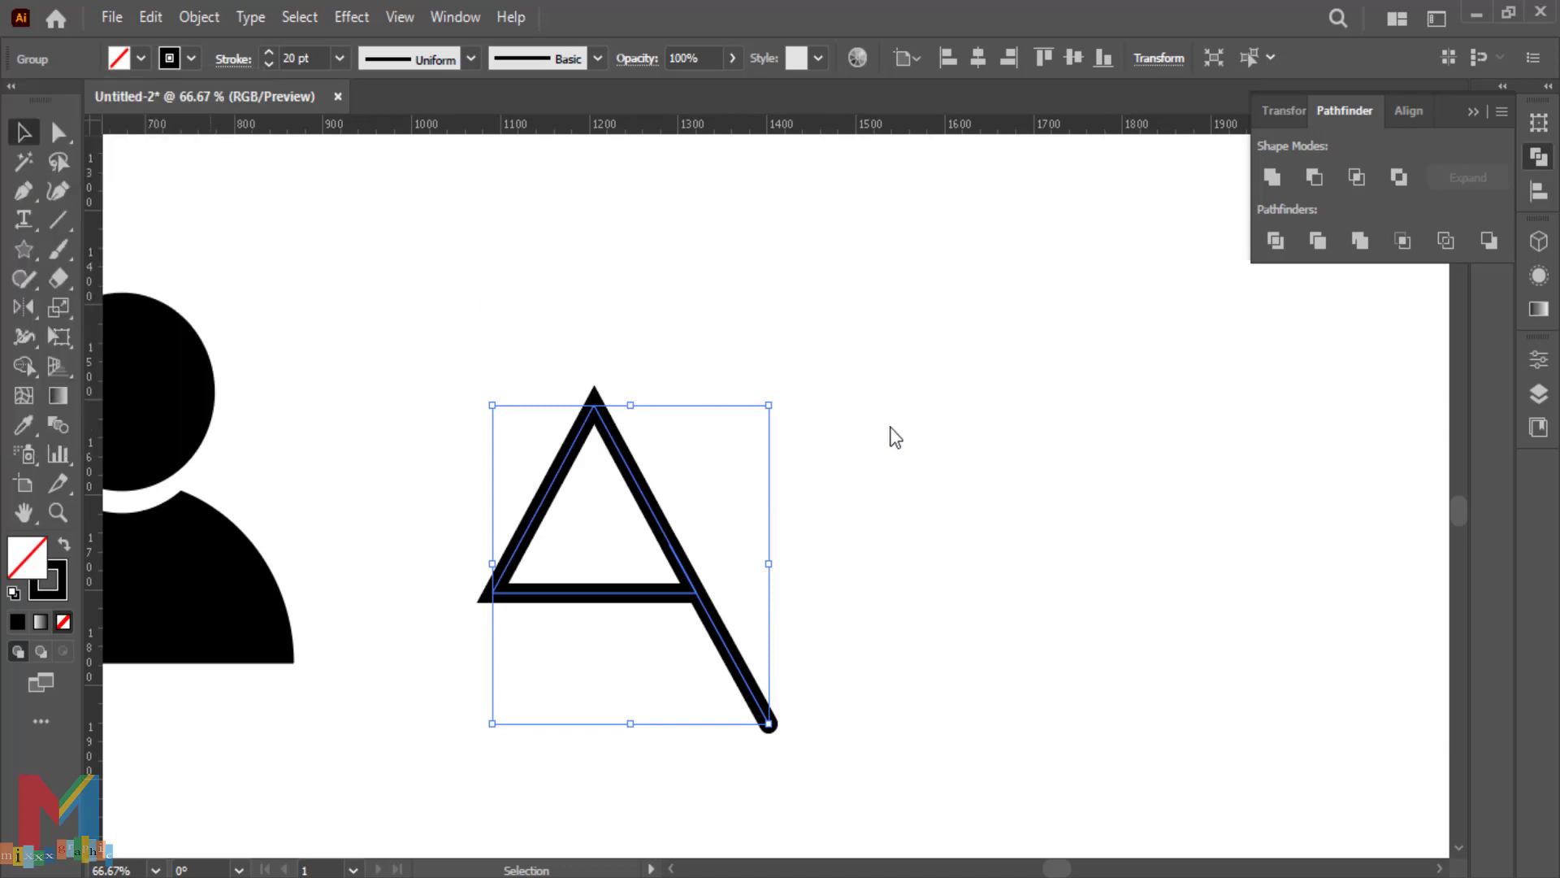
Make a copy of the group reflected across the vertical axis and move it right so the two diagonal lines cross at the inner corners
drag(889, 432, 587, 636)
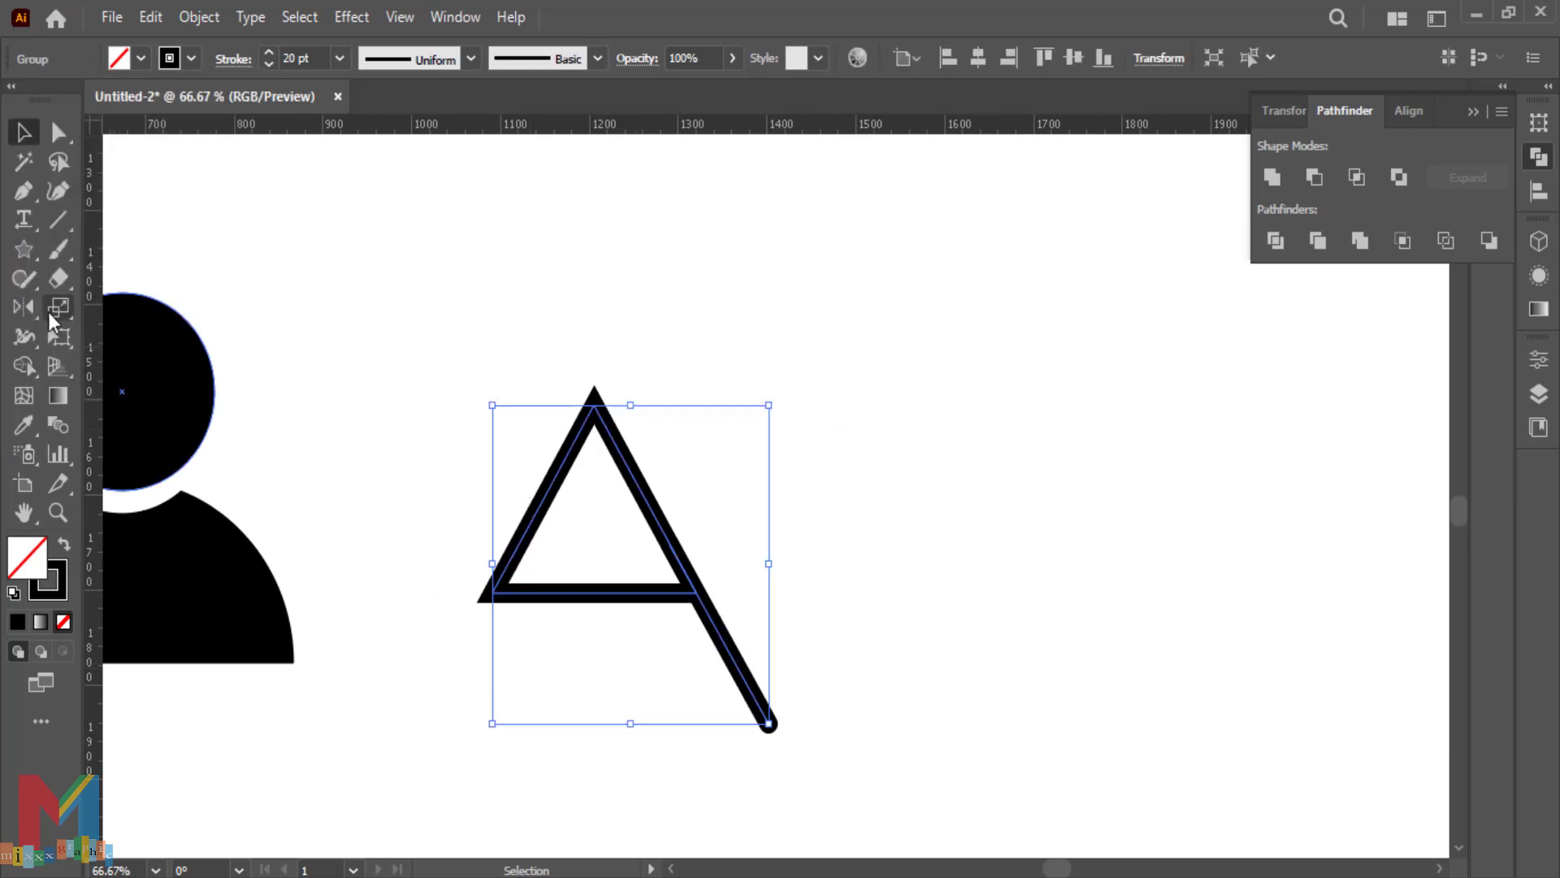
double_click(25, 309)
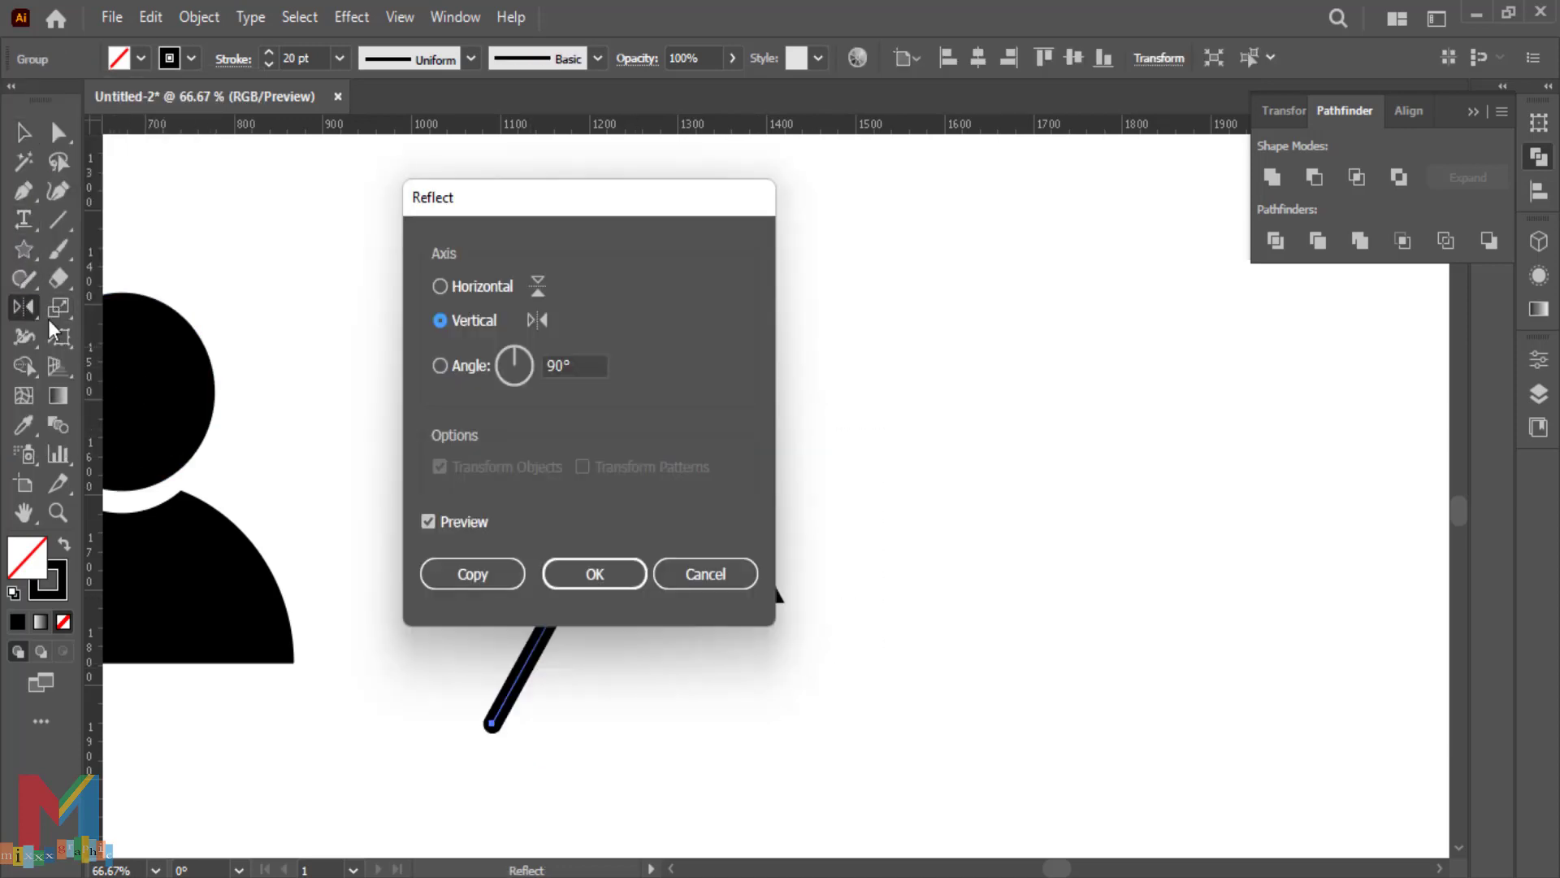
click(373, 572)
click(23, 132)
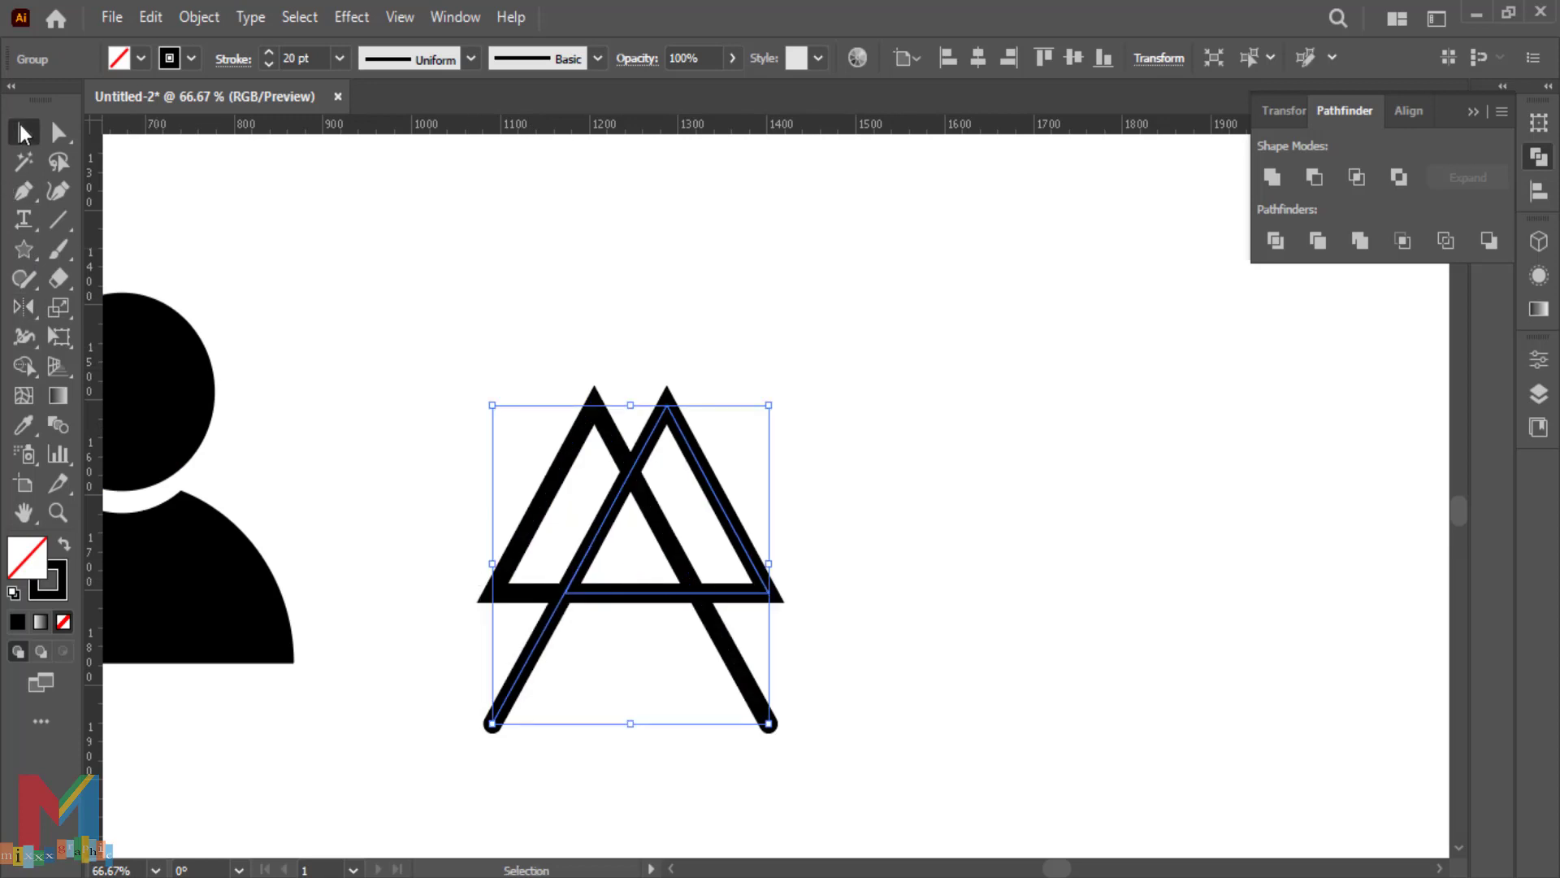
drag(574, 584, 712, 584)
click(1055, 619)
Resize the two mirrored groups together to about 466 by 245 px and set their stroke weight to 40 pt
drag(863, 443, 738, 497)
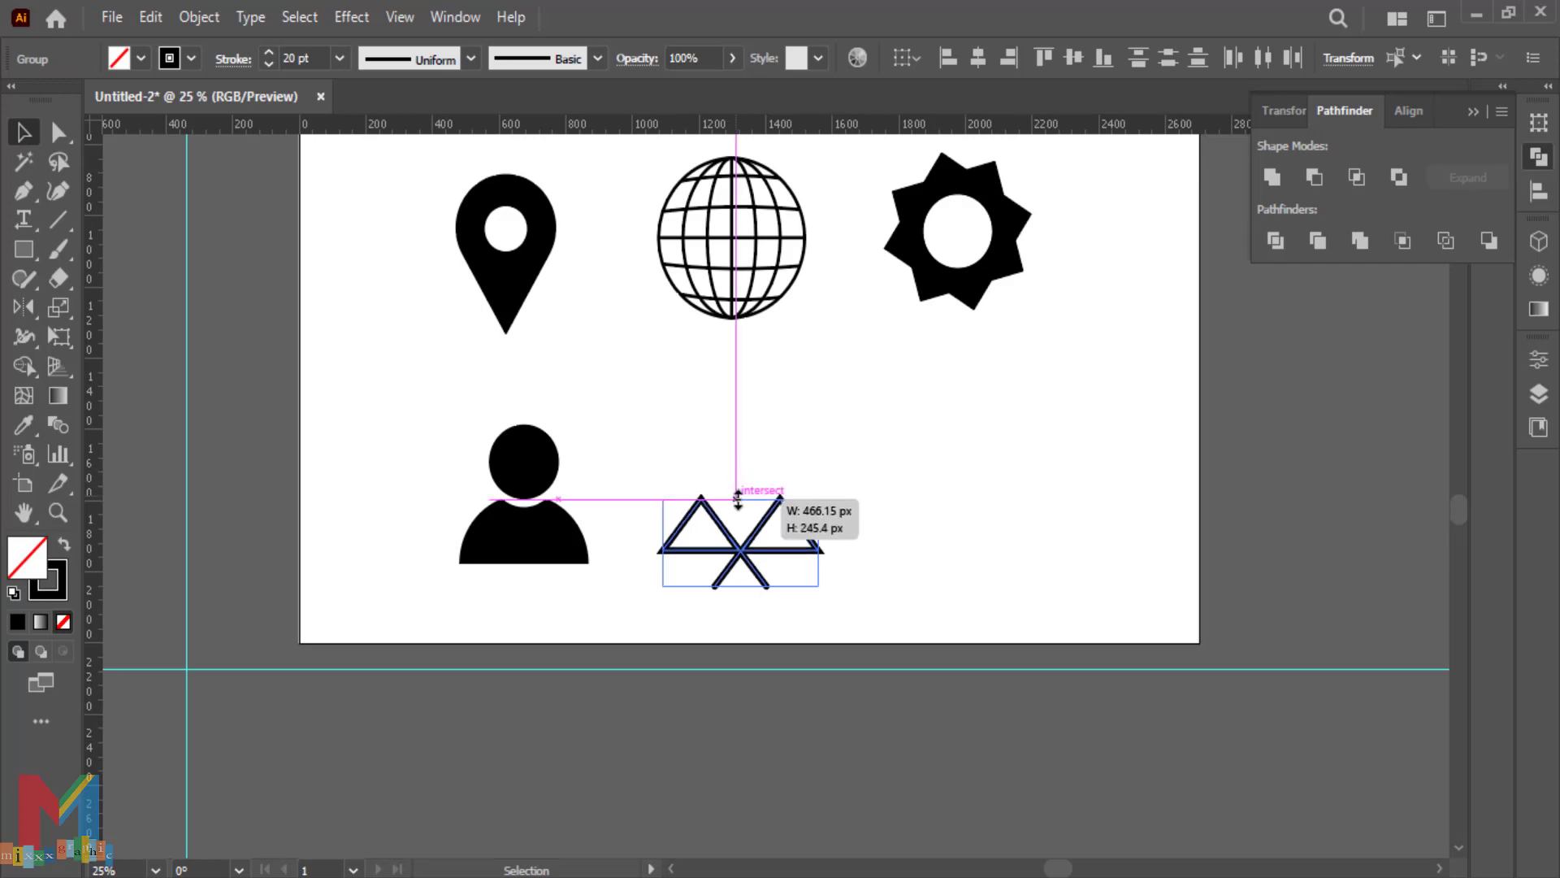
click(906, 448)
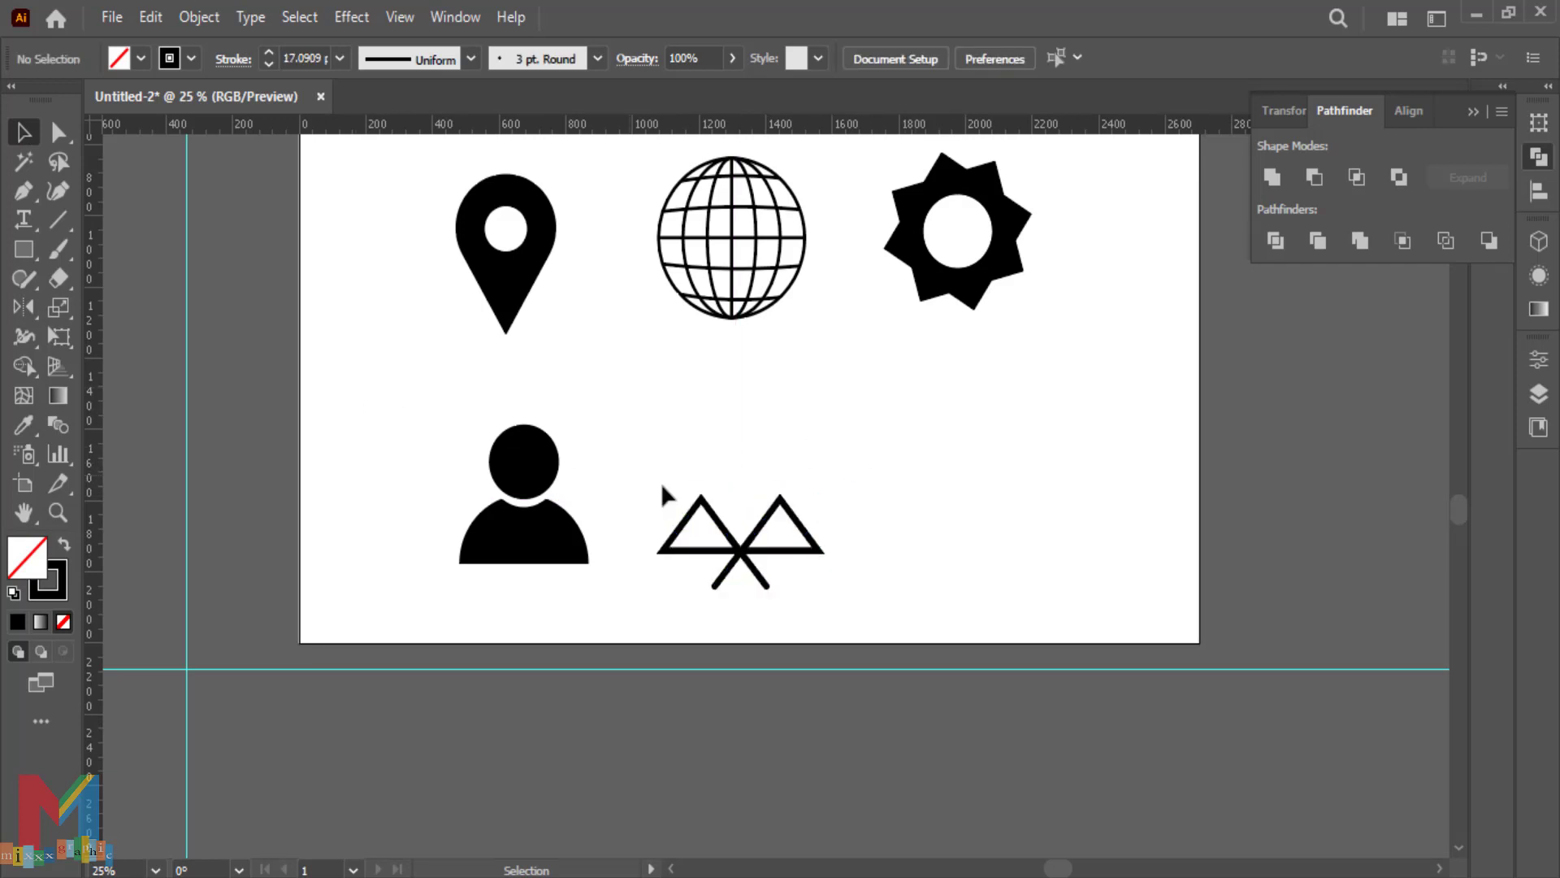
drag(885, 477, 642, 599)
click(341, 60)
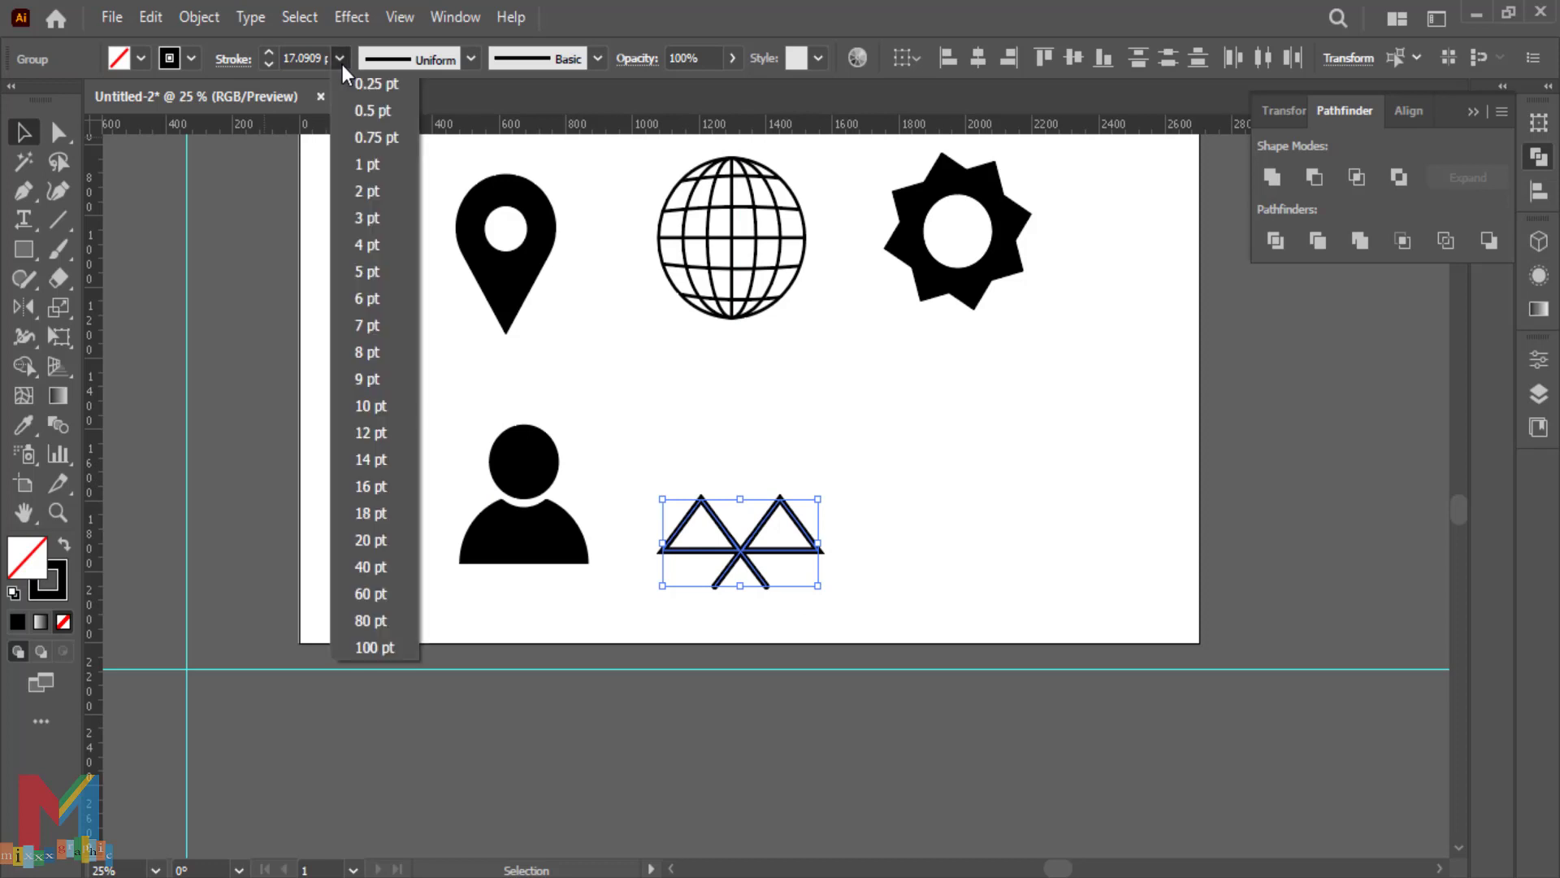
click(378, 561)
click(373, 398)
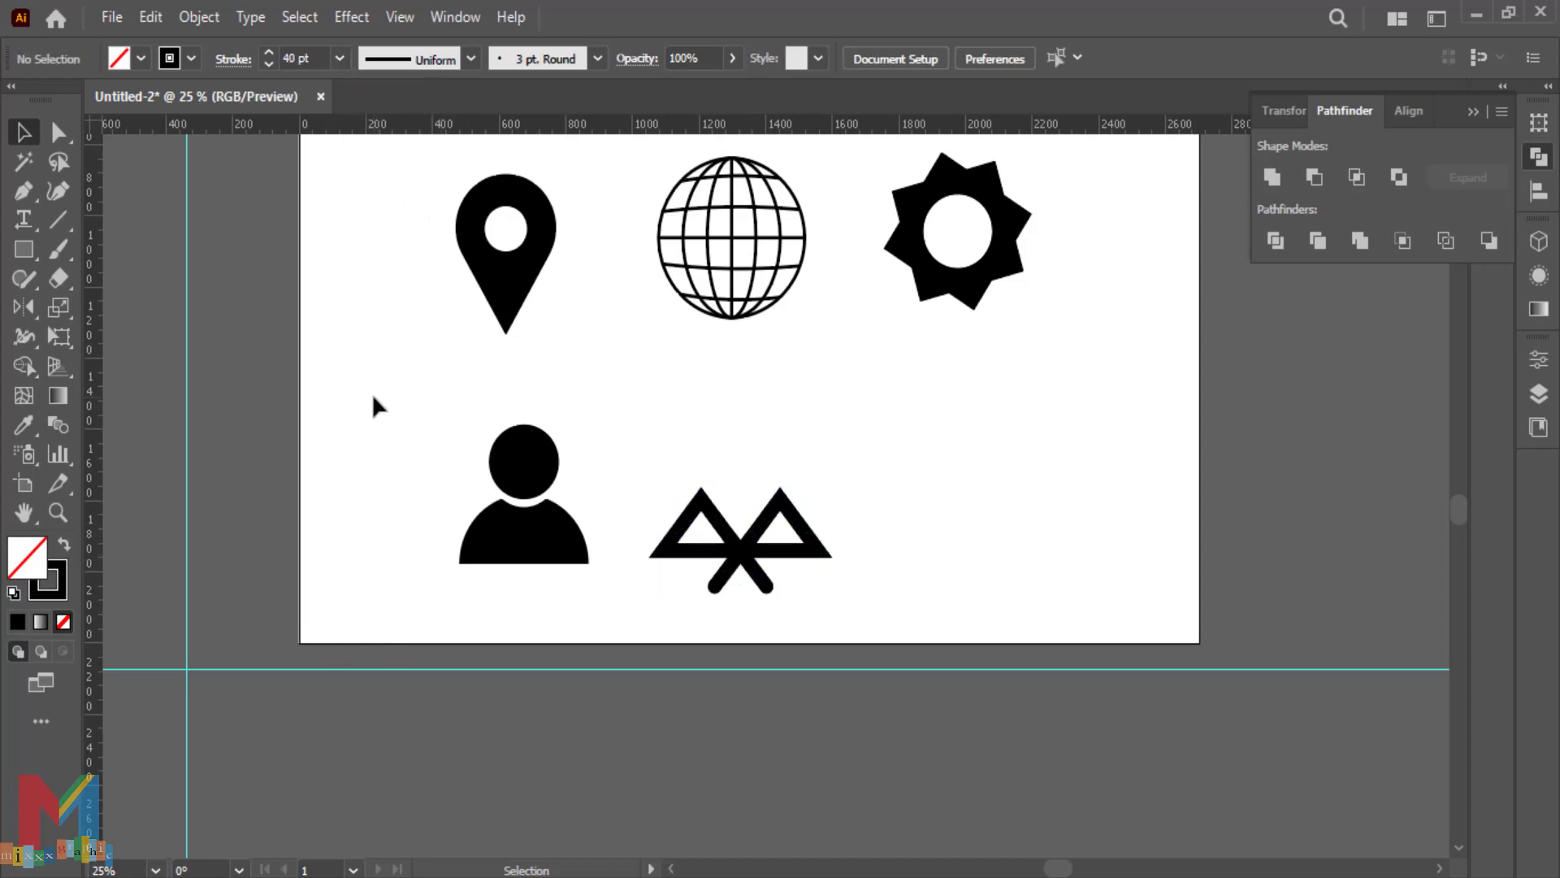
Draw a small square centred above the crossed triangles, with a black fill and no stroke
click(24, 248)
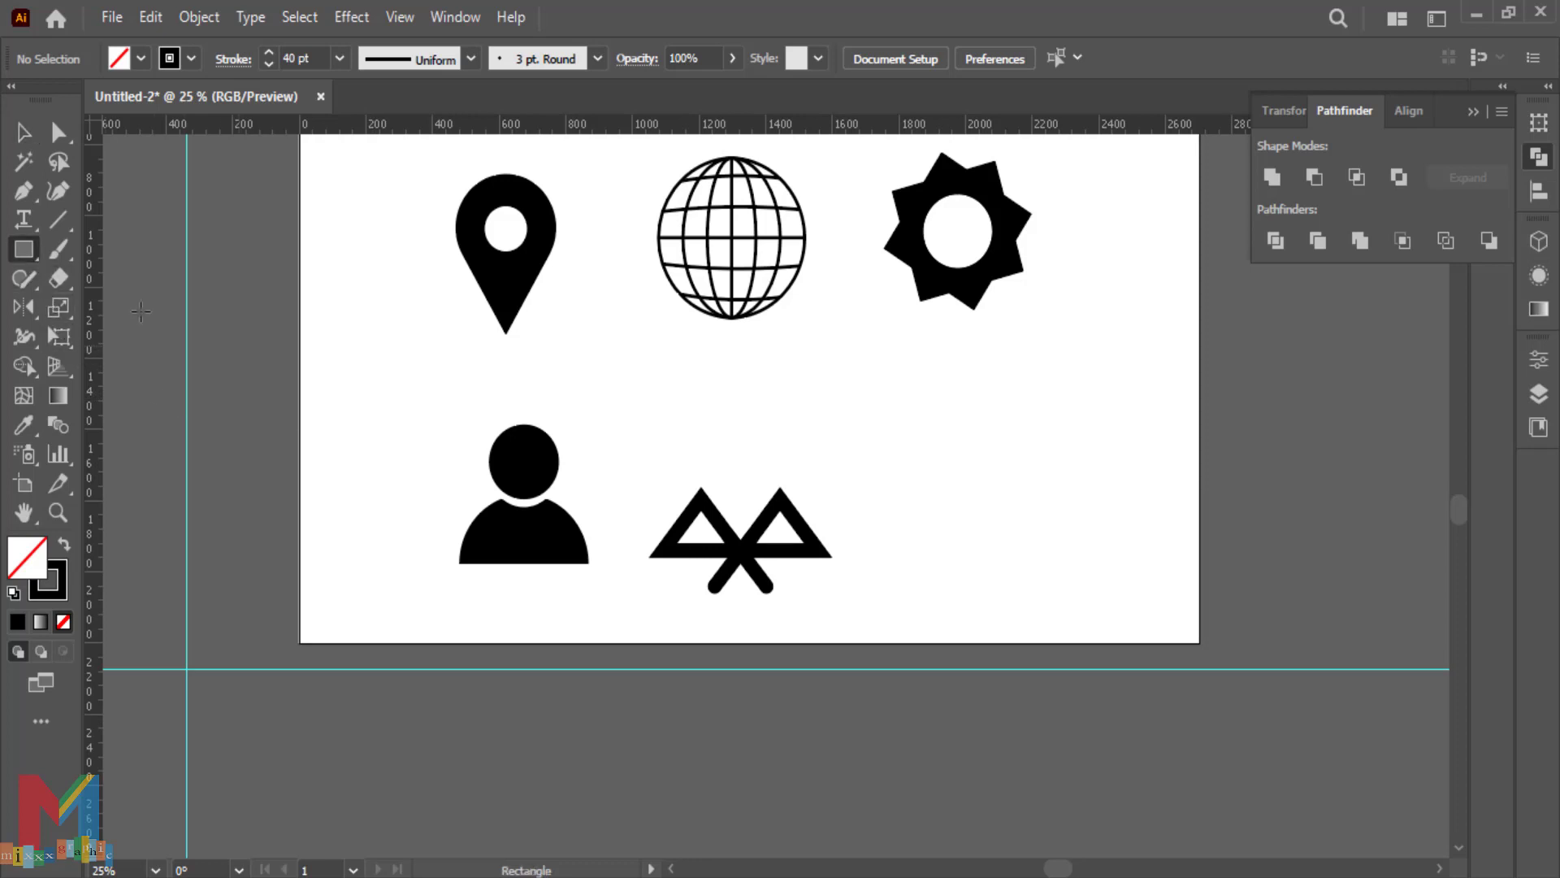
drag(728, 419, 754, 446)
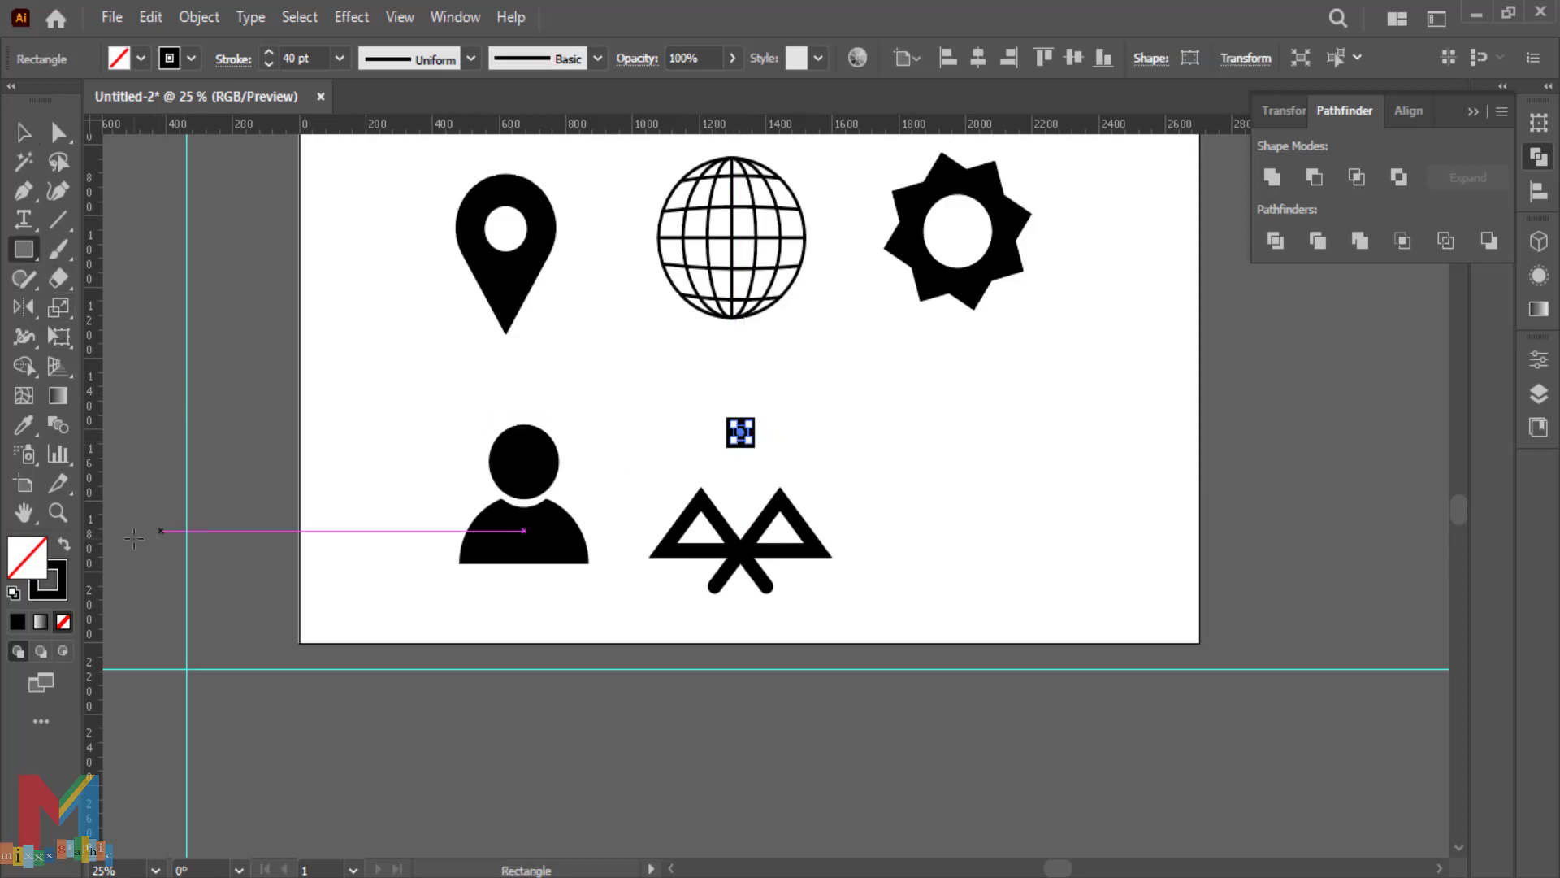
click(63, 547)
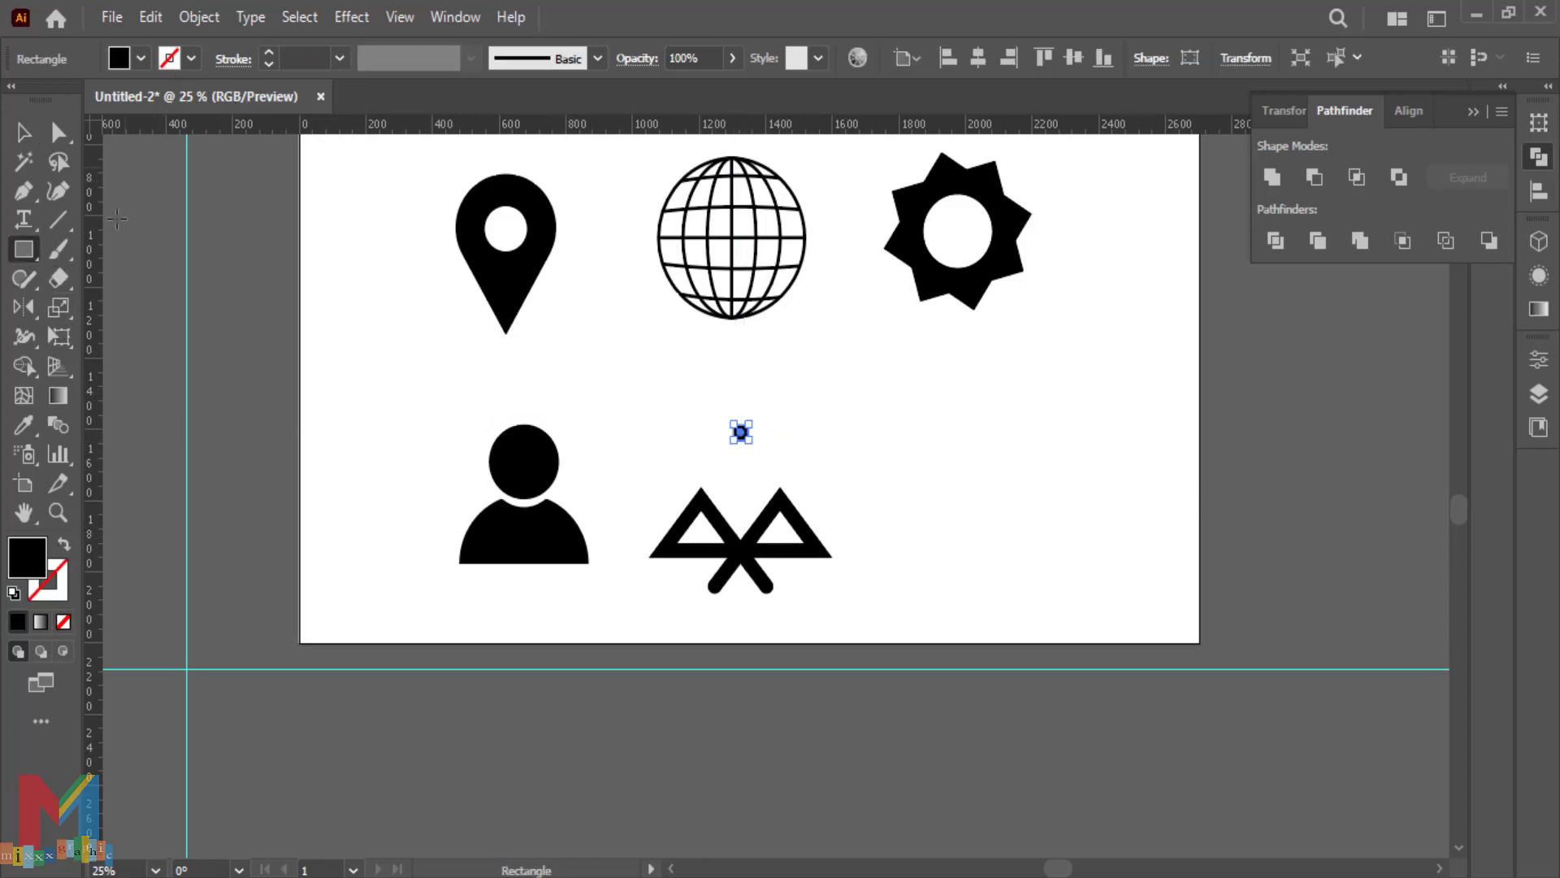
click(23, 132)
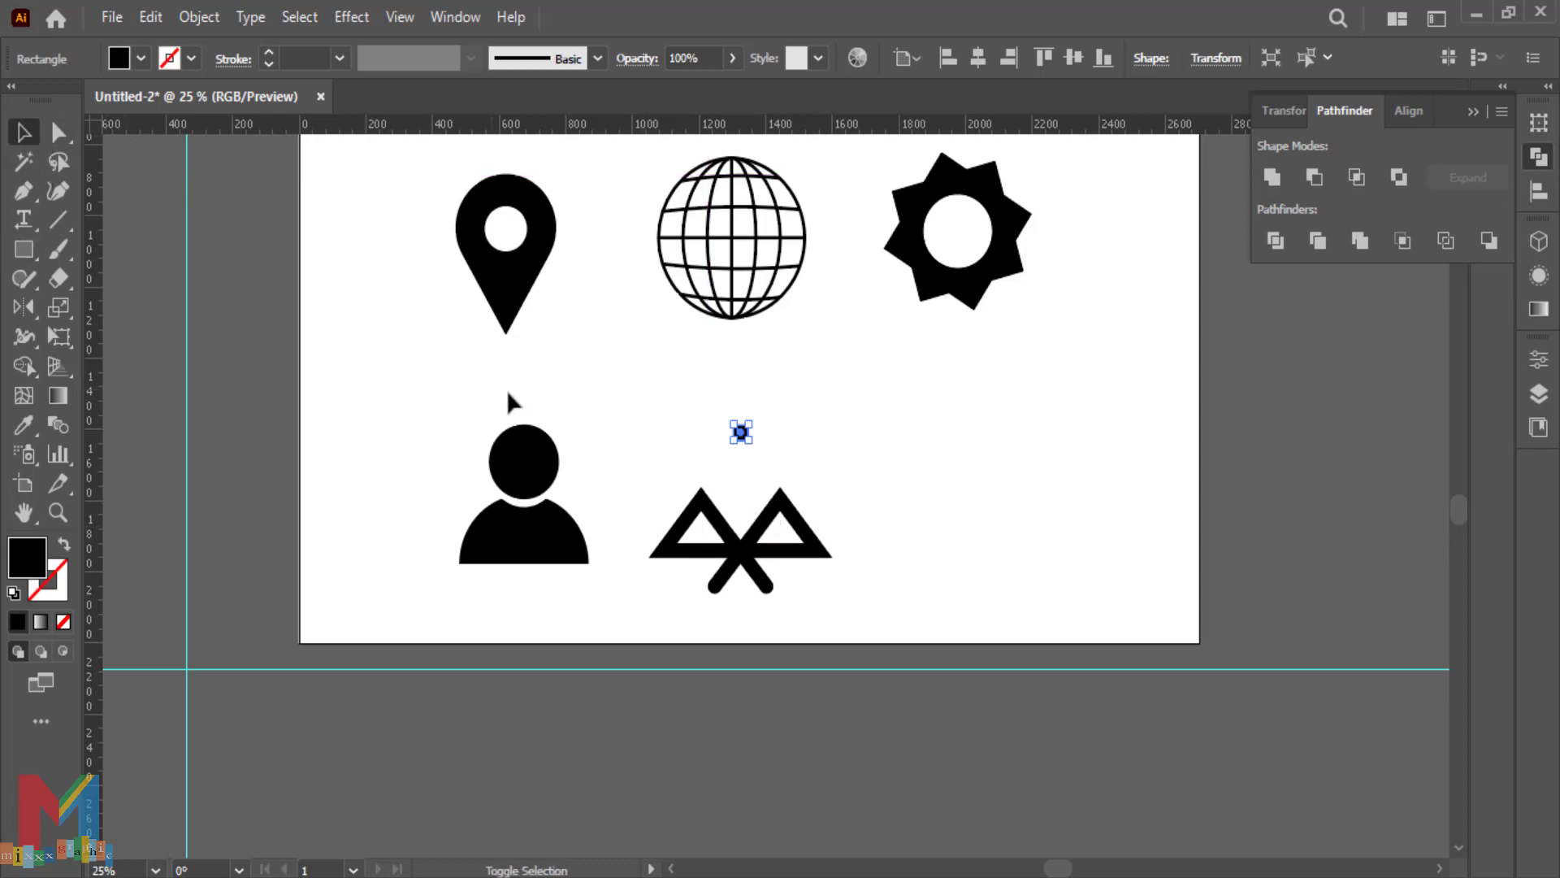
drag(740, 432, 745, 437)
key(ctrl+plus)
key(ctrl+plus)
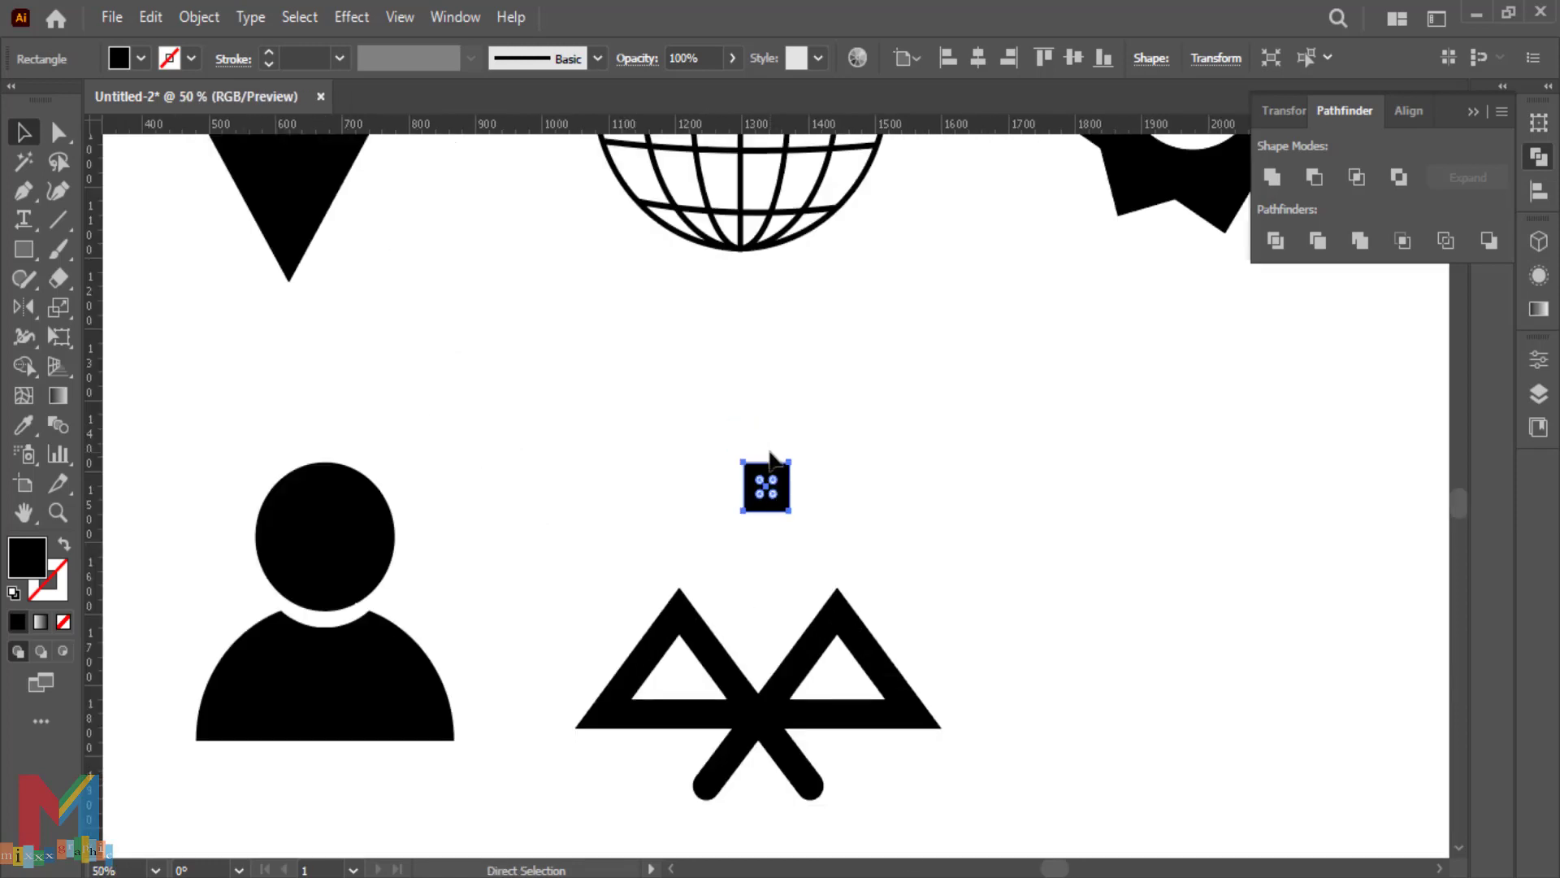
Place the small square as a diamond above the crossed triangles with a copy below them, and group all parts of the icon
scroll(769, 455, down, 1)
drag(793, 463, 755, 776)
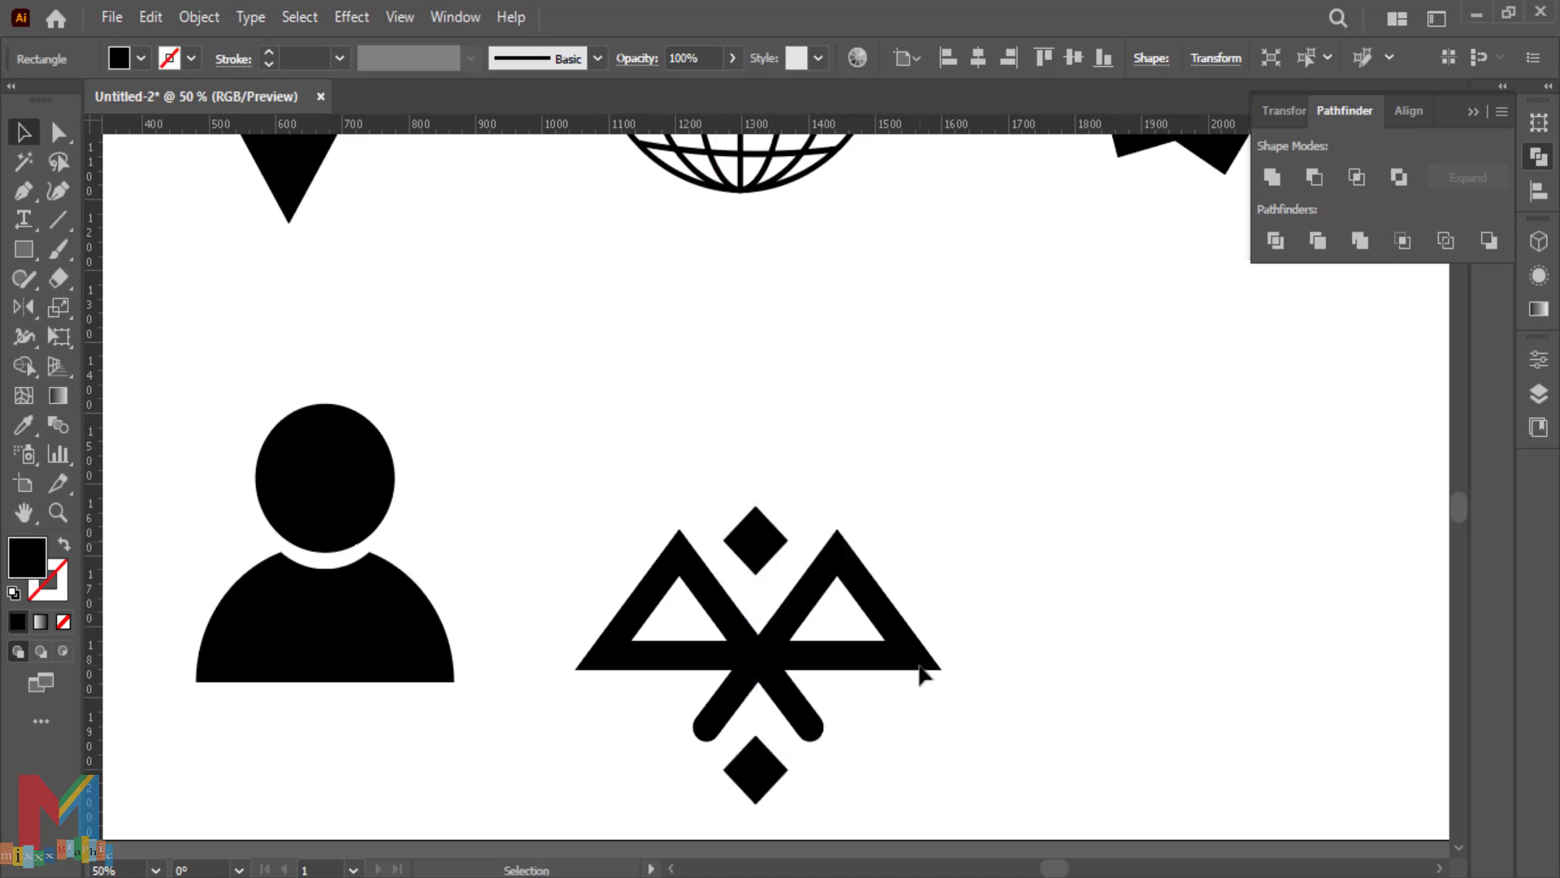
drag(1030, 516, 642, 776)
right_click(743, 553)
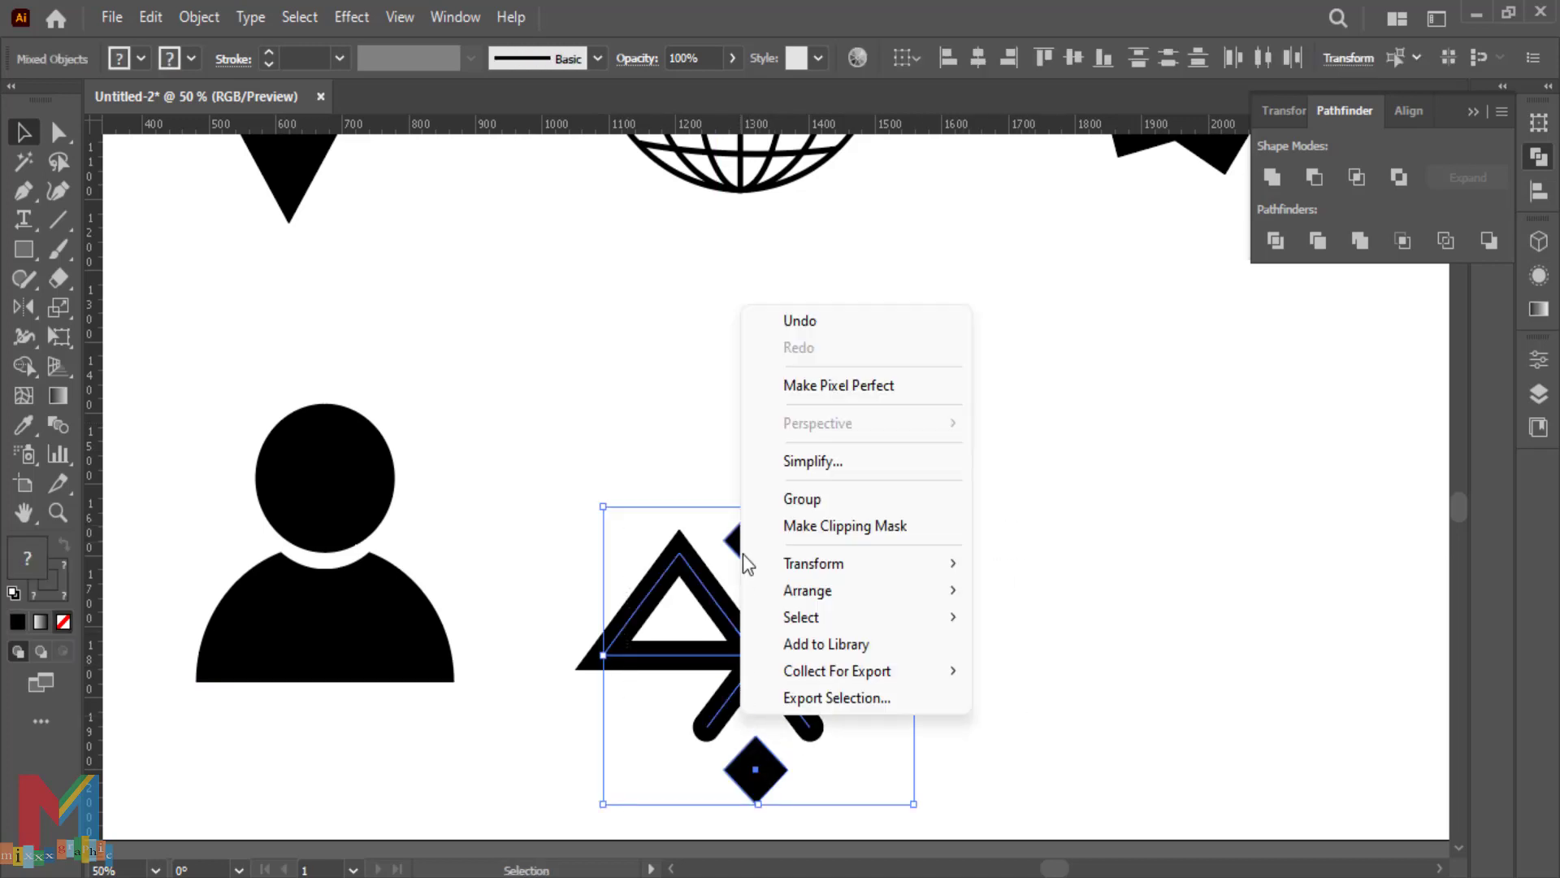
click(784, 498)
Rotate the group about a quarter turn clockwise into an upright Bluetooth symbol and round the corners of its triangles and diamonds
drag(934, 494, 888, 739)
scroll(889, 740, down, 1)
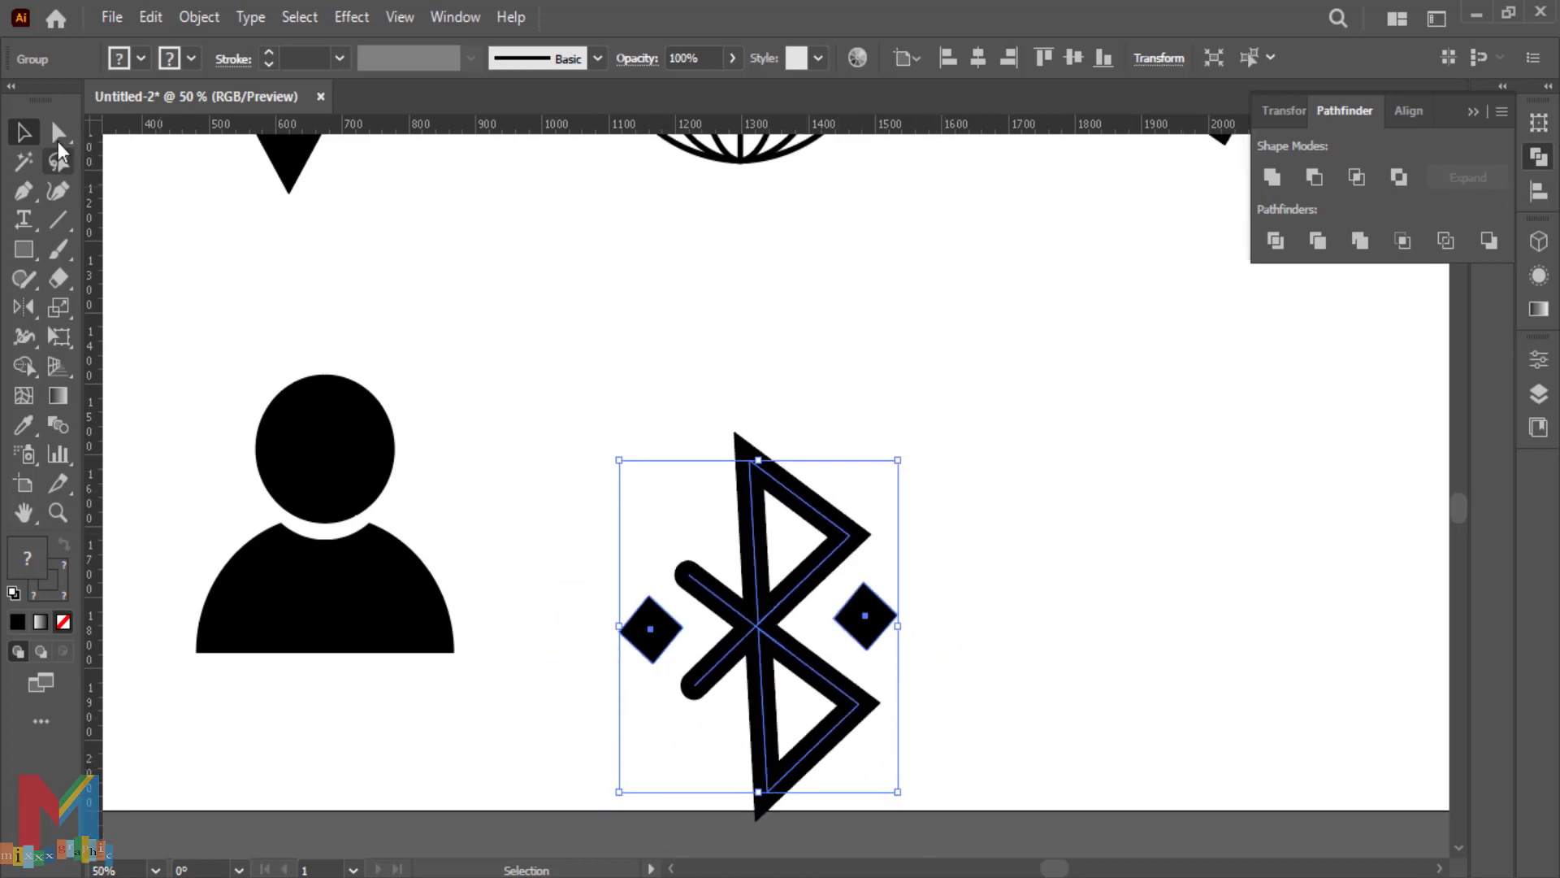
click(58, 132)
drag(762, 485, 811, 506)
click(990, 471)
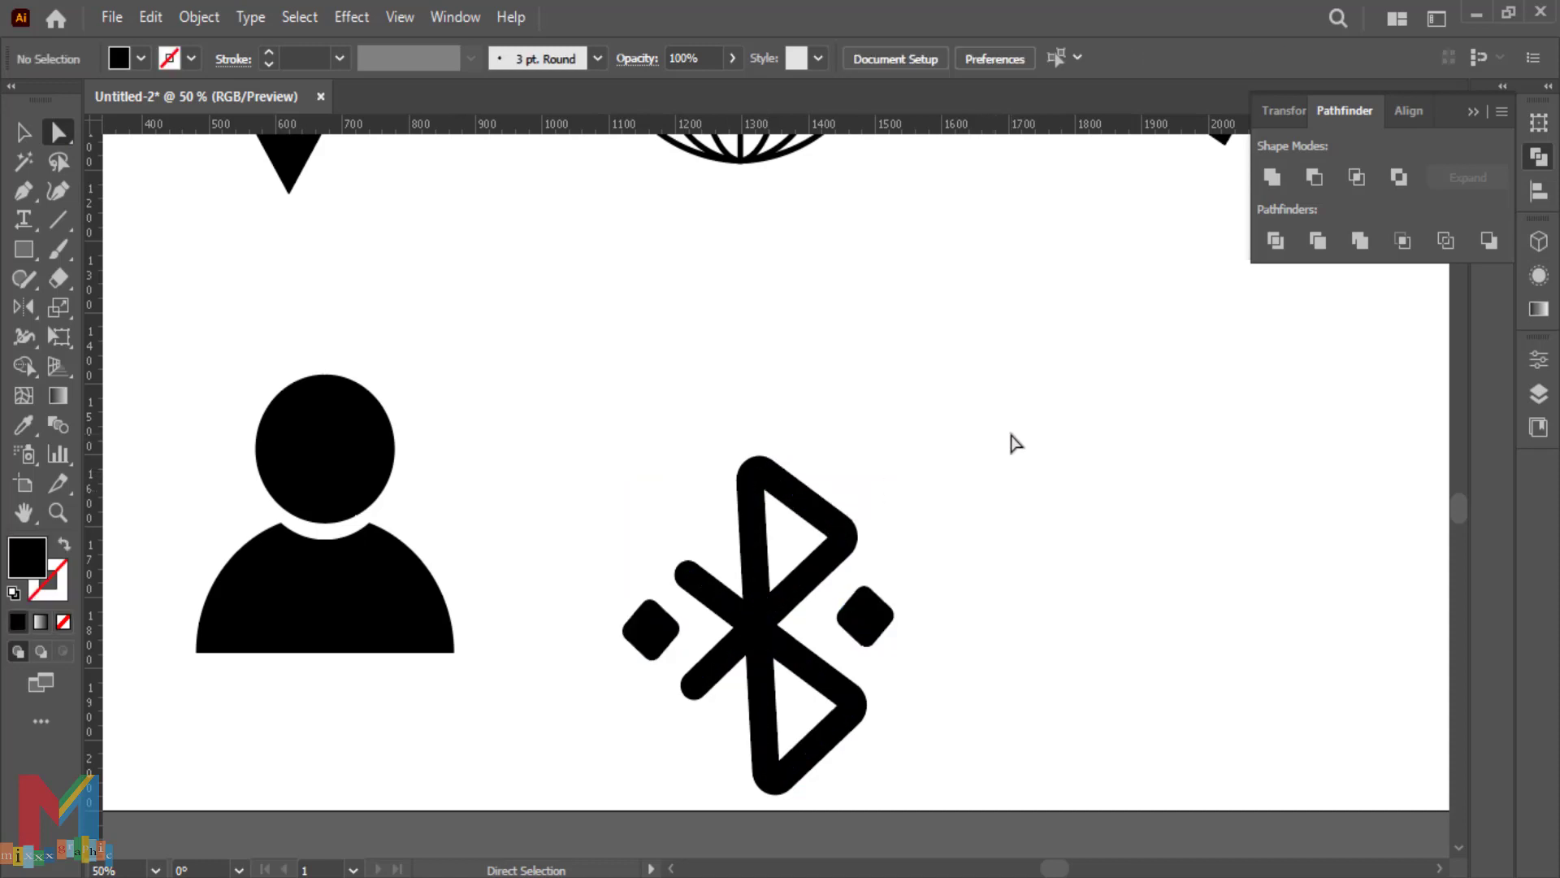
Move the whole Bluetooth icon up and slightly left so it stands beside the person icon
drag(1011, 432, 582, 747)
key(v)
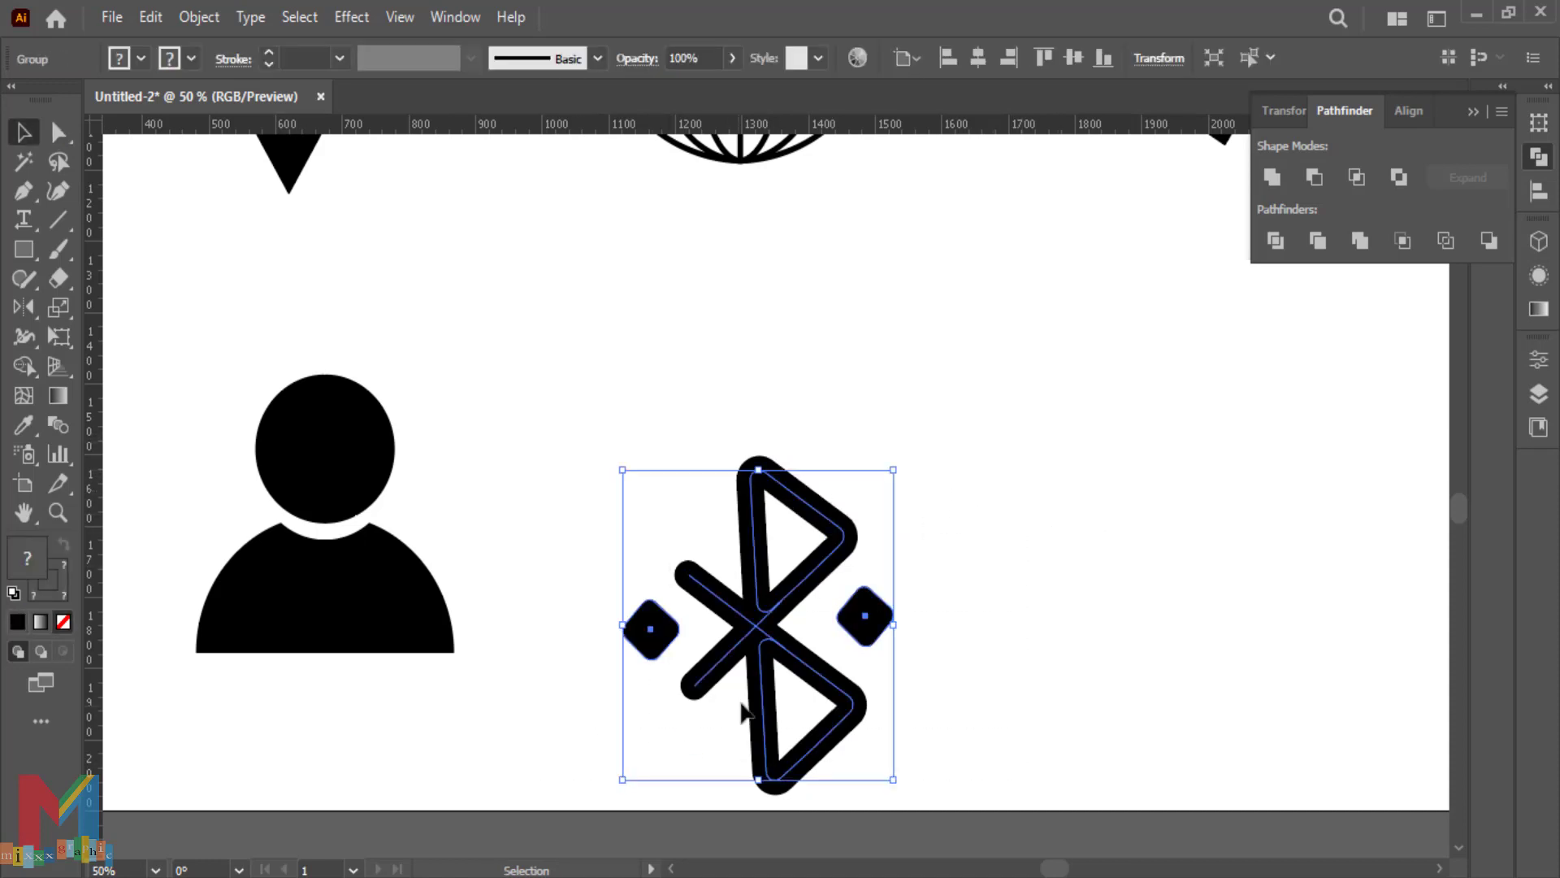
right_click(754, 699)
click(913, 777)
click(910, 778)
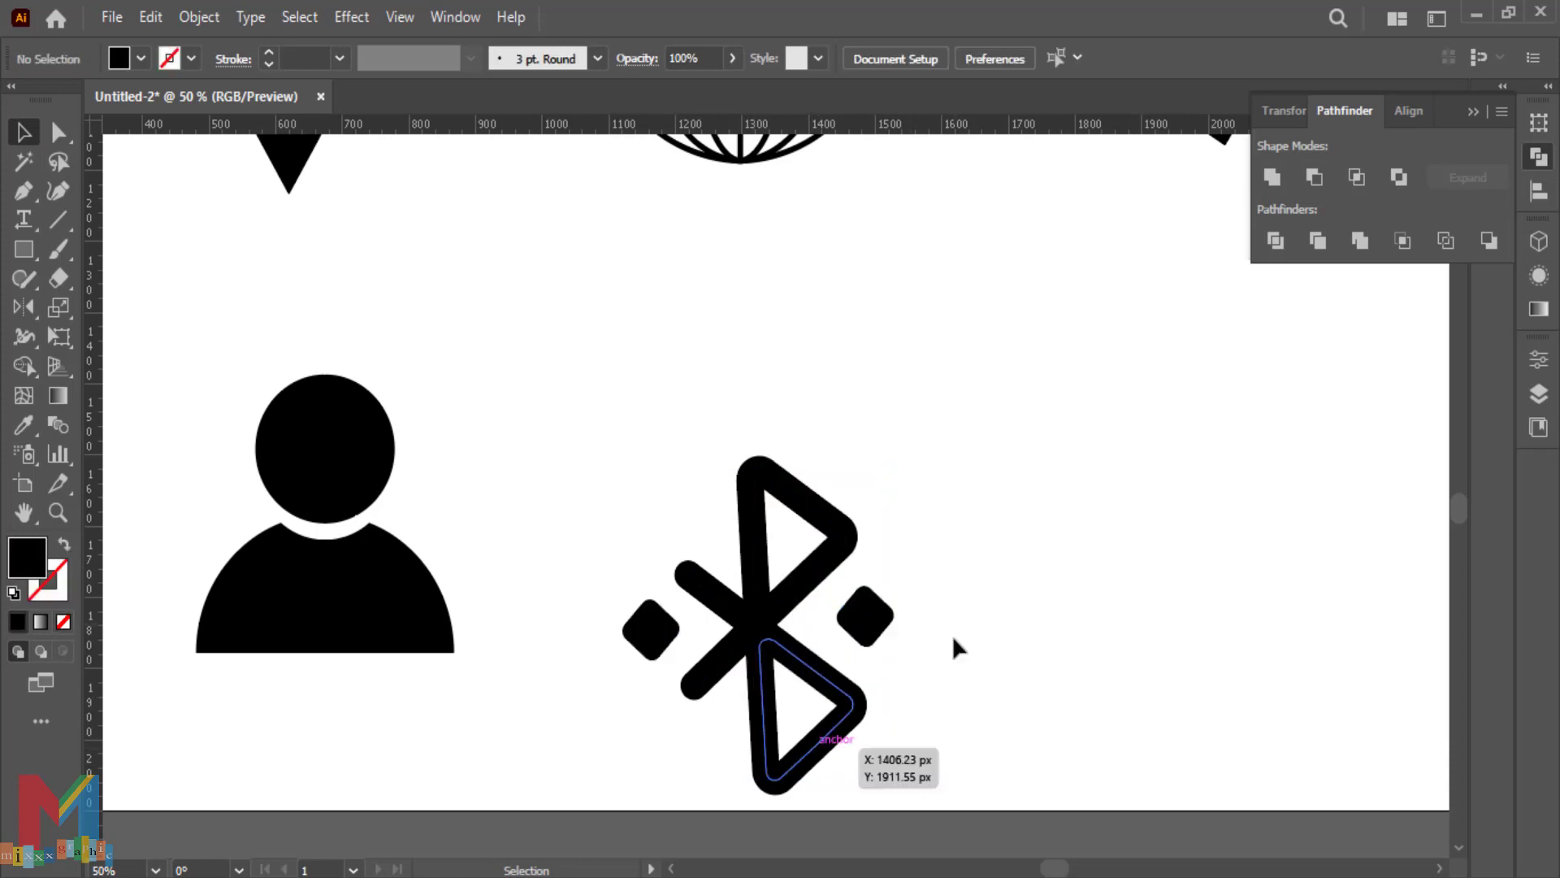
drag(953, 636, 613, 778)
drag(769, 756, 747, 672)
drag(885, 703, 881, 700)
click(1013, 636)
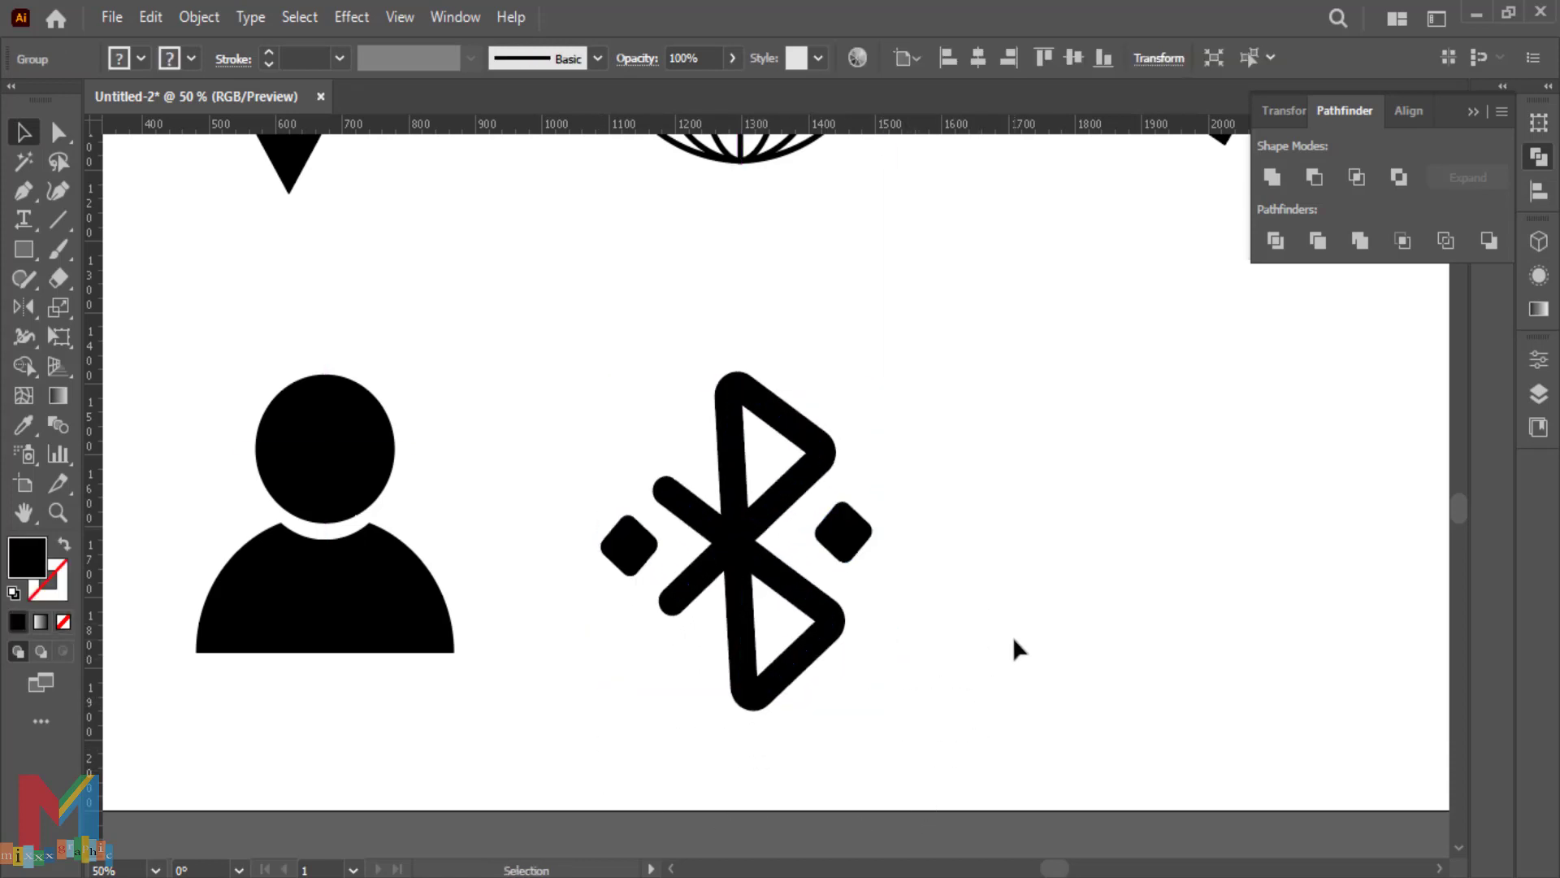
Draw a black circle about 265 px across in the empty space to the right of the Bluetooth icon
drag(1013, 636, 667, 712)
click(23, 249)
click(24, 248)
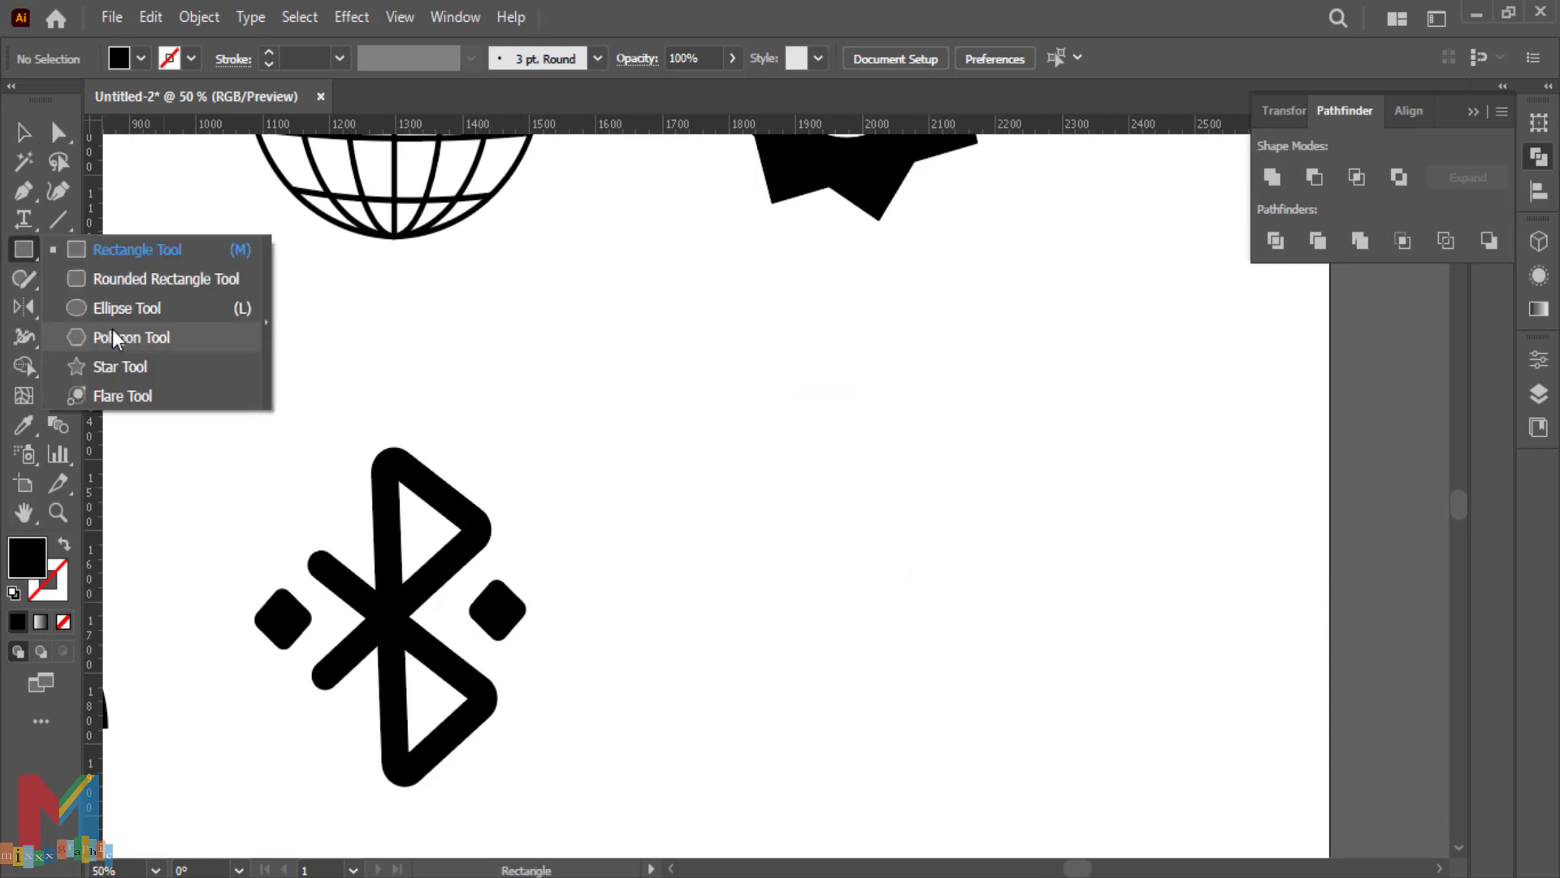
click(114, 308)
drag(995, 447, 817, 569)
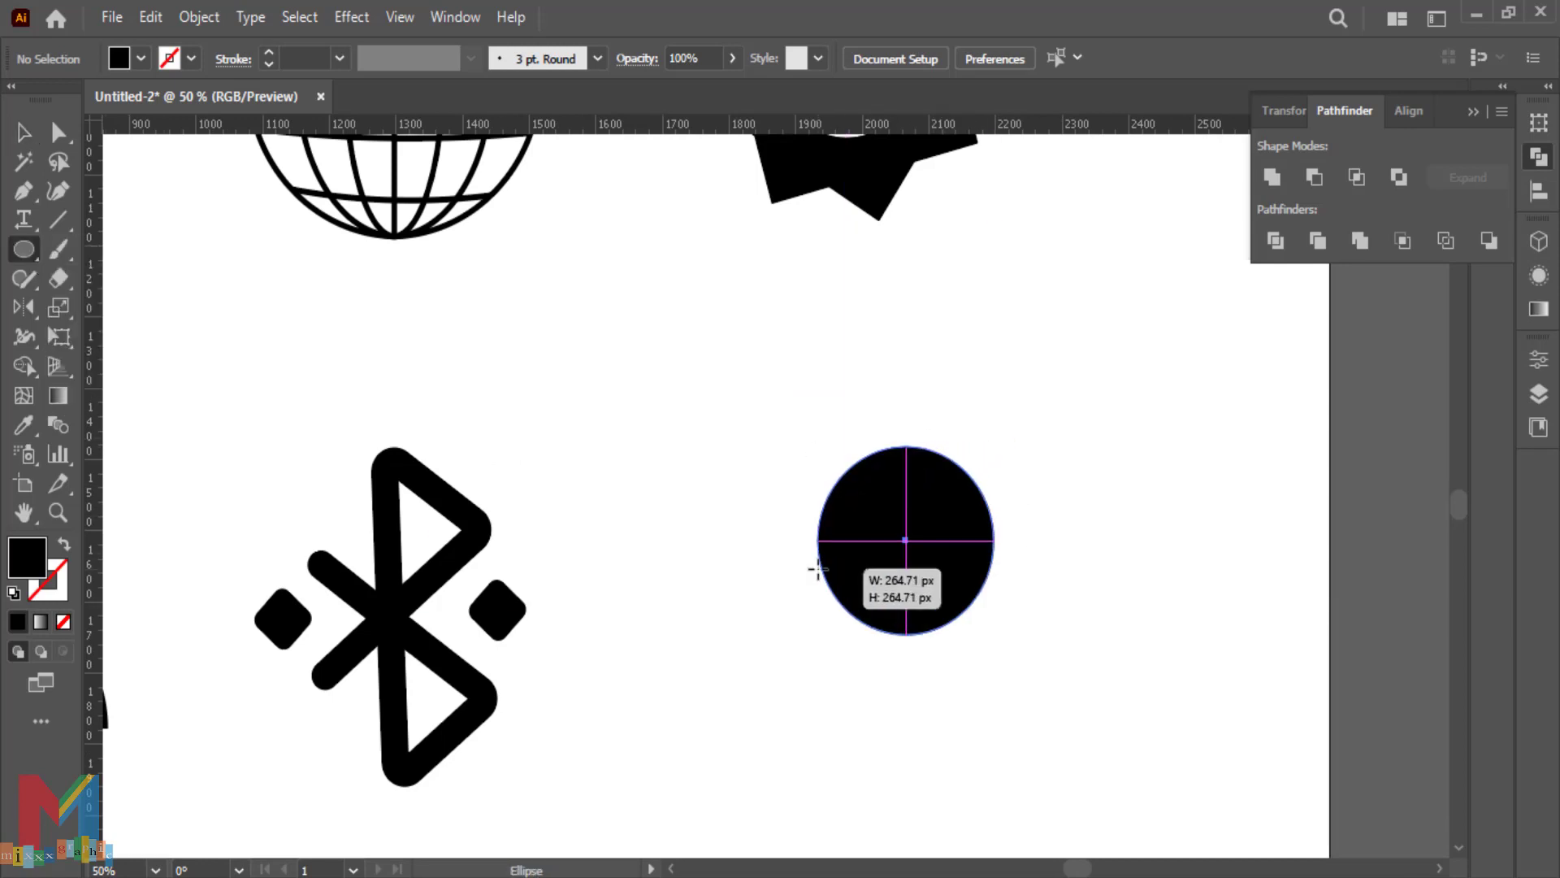
Remove the circle's bottom anchor point to leave the upper half, and move the half circle up
click(58, 132)
click(906, 635)
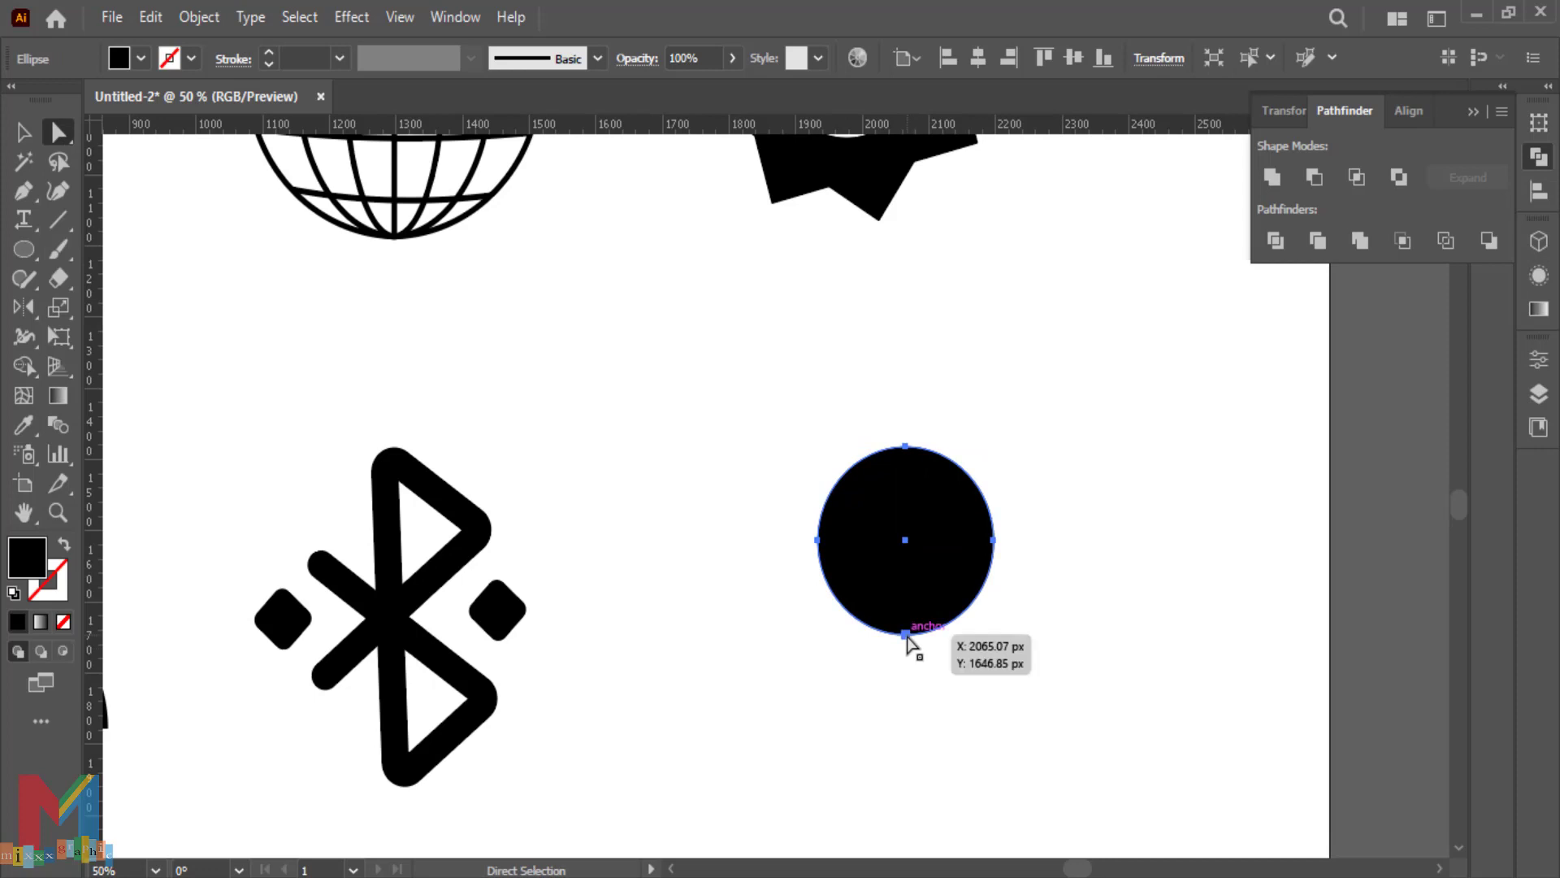
key(Delete)
key(v)
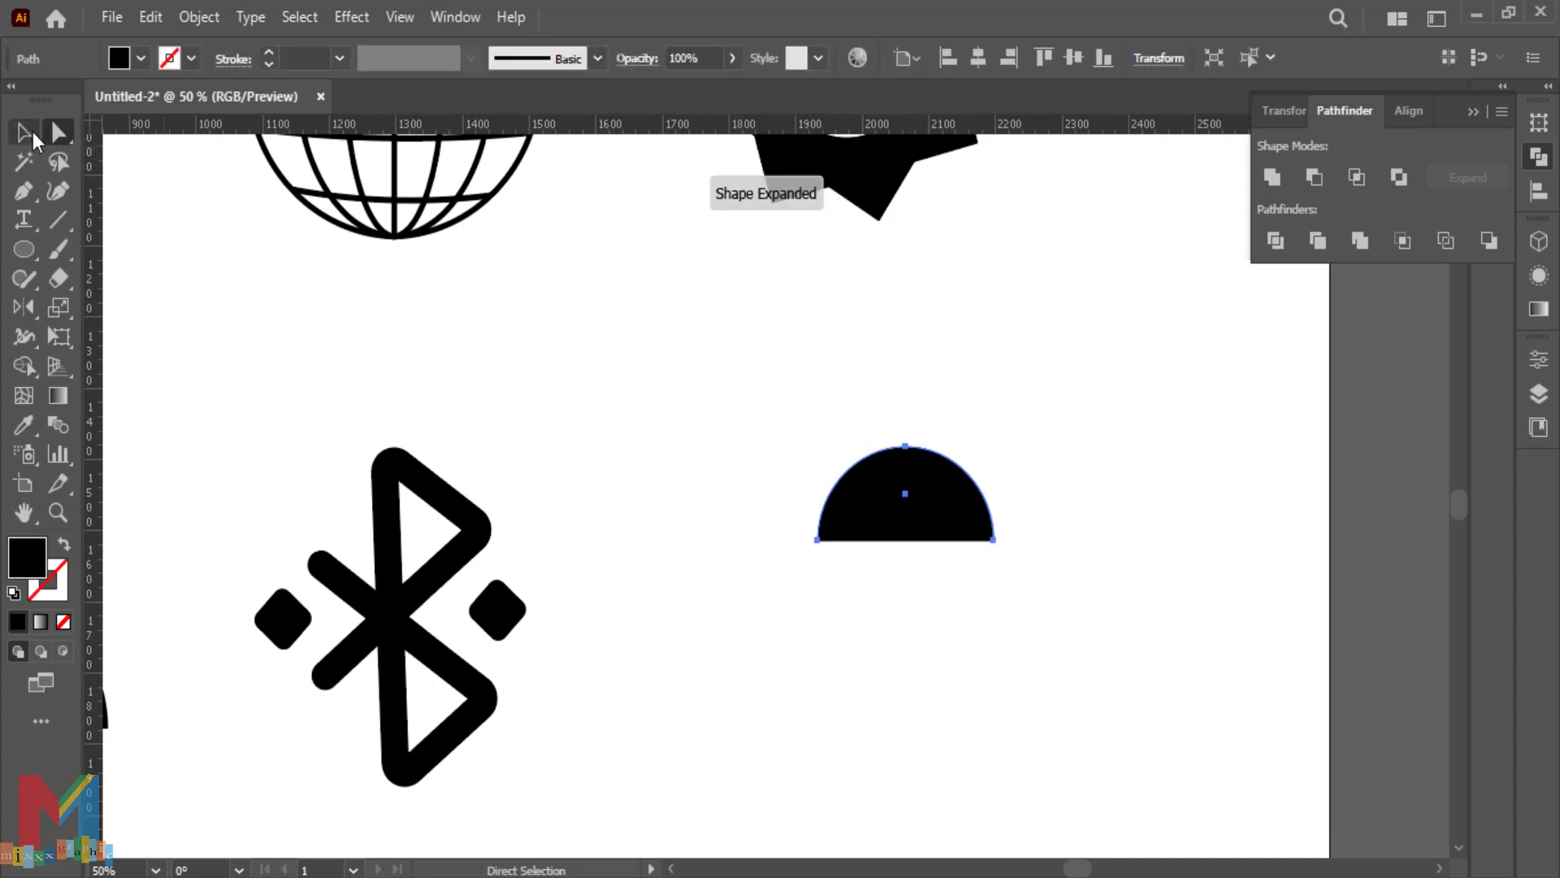
drag(845, 496, 887, 463)
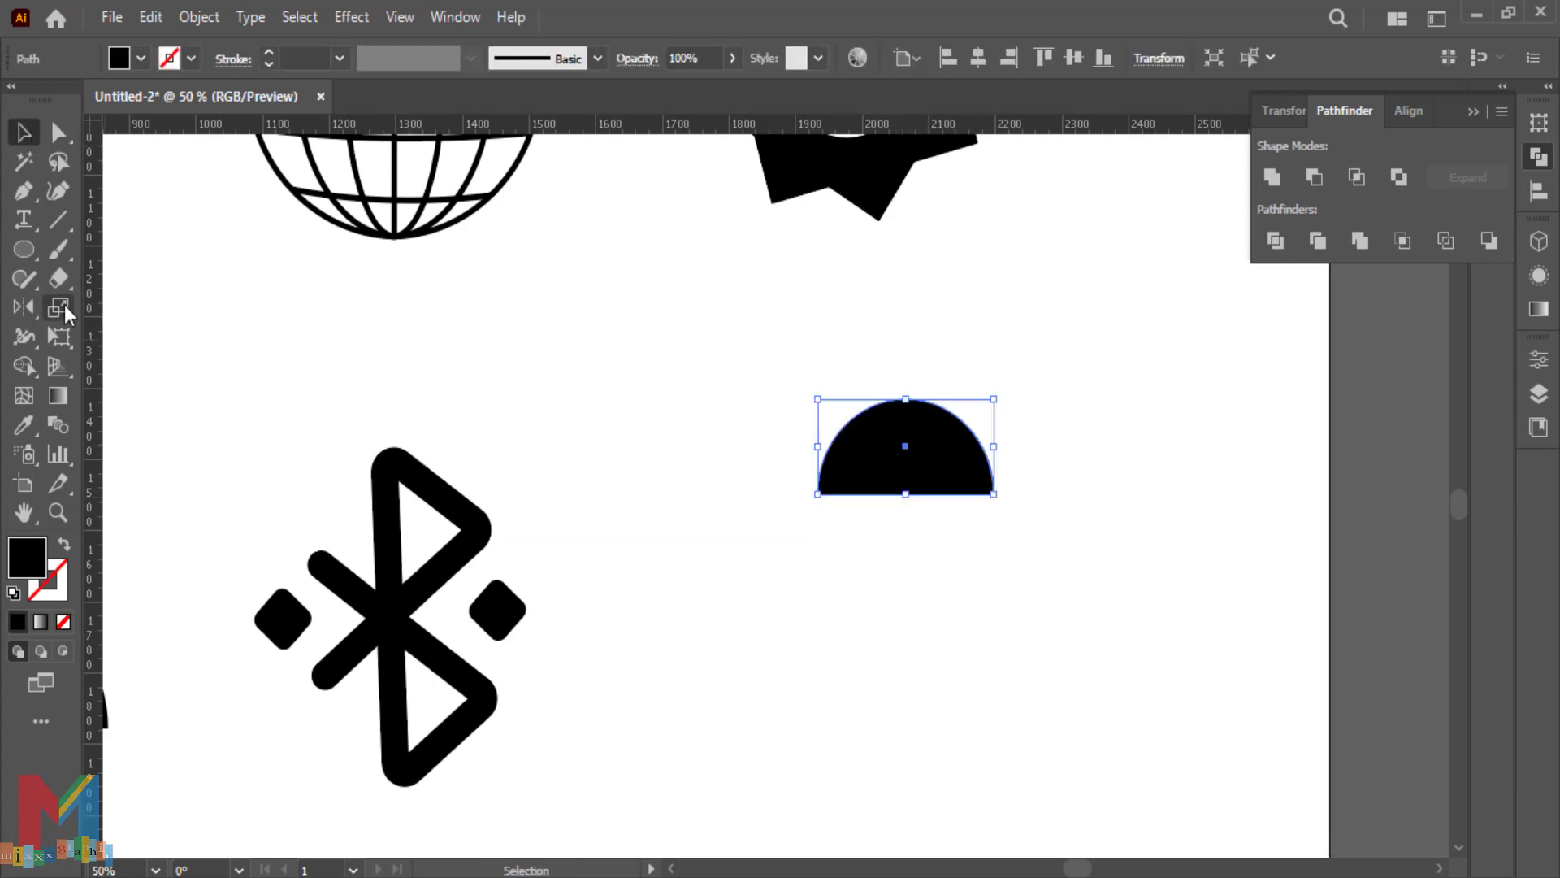
Draw a black, nearly square body as wide as the half circle beneath it, leaving only a narrow gap between them
drag(23, 251, 92, 256)
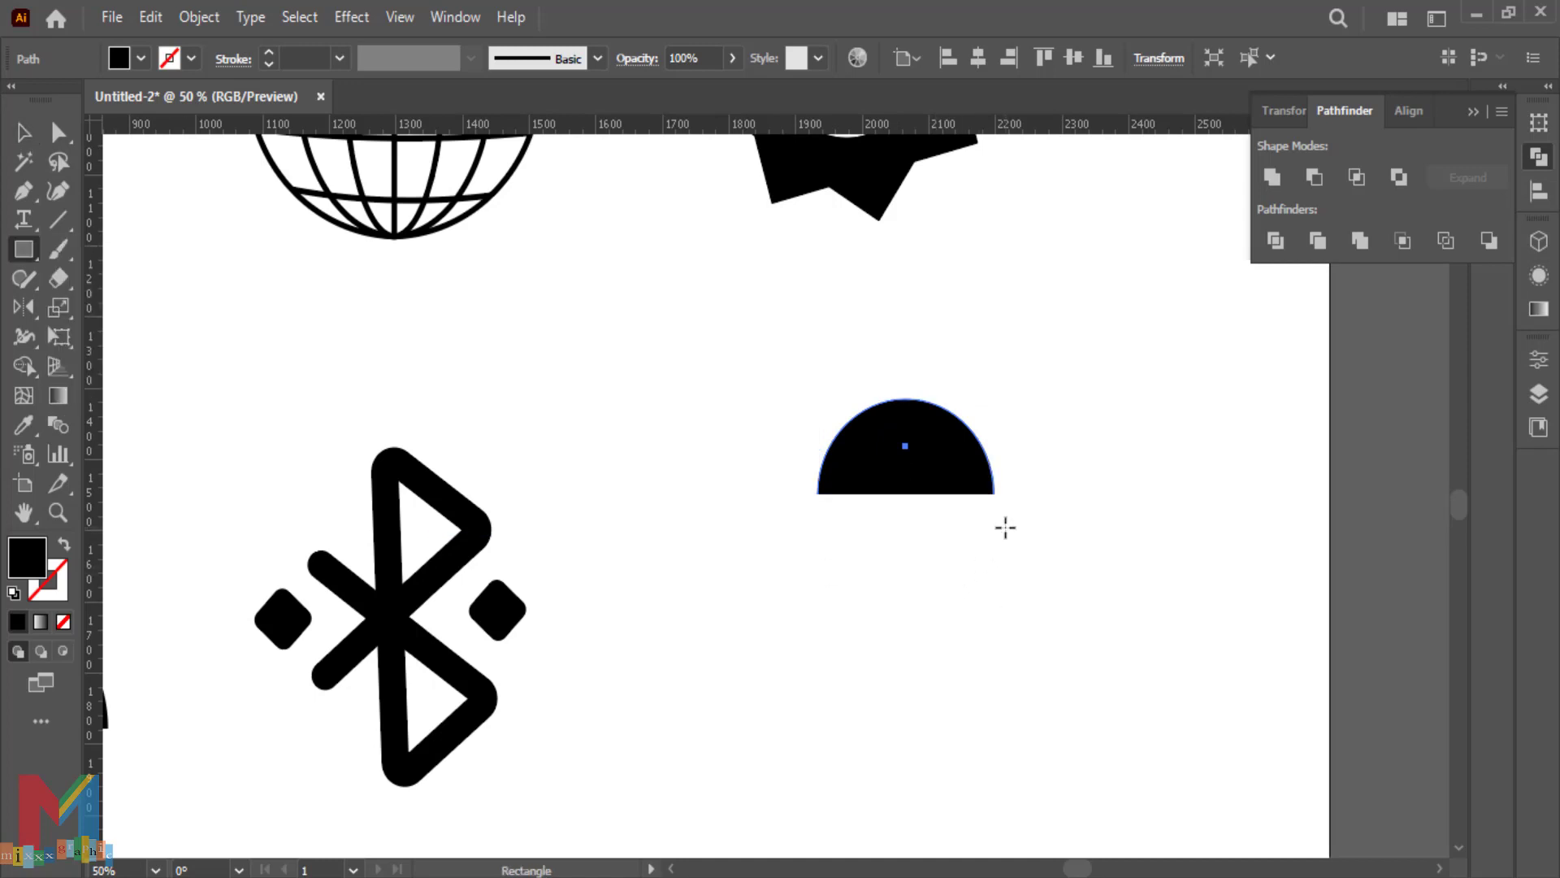
drag(994, 528, 818, 706)
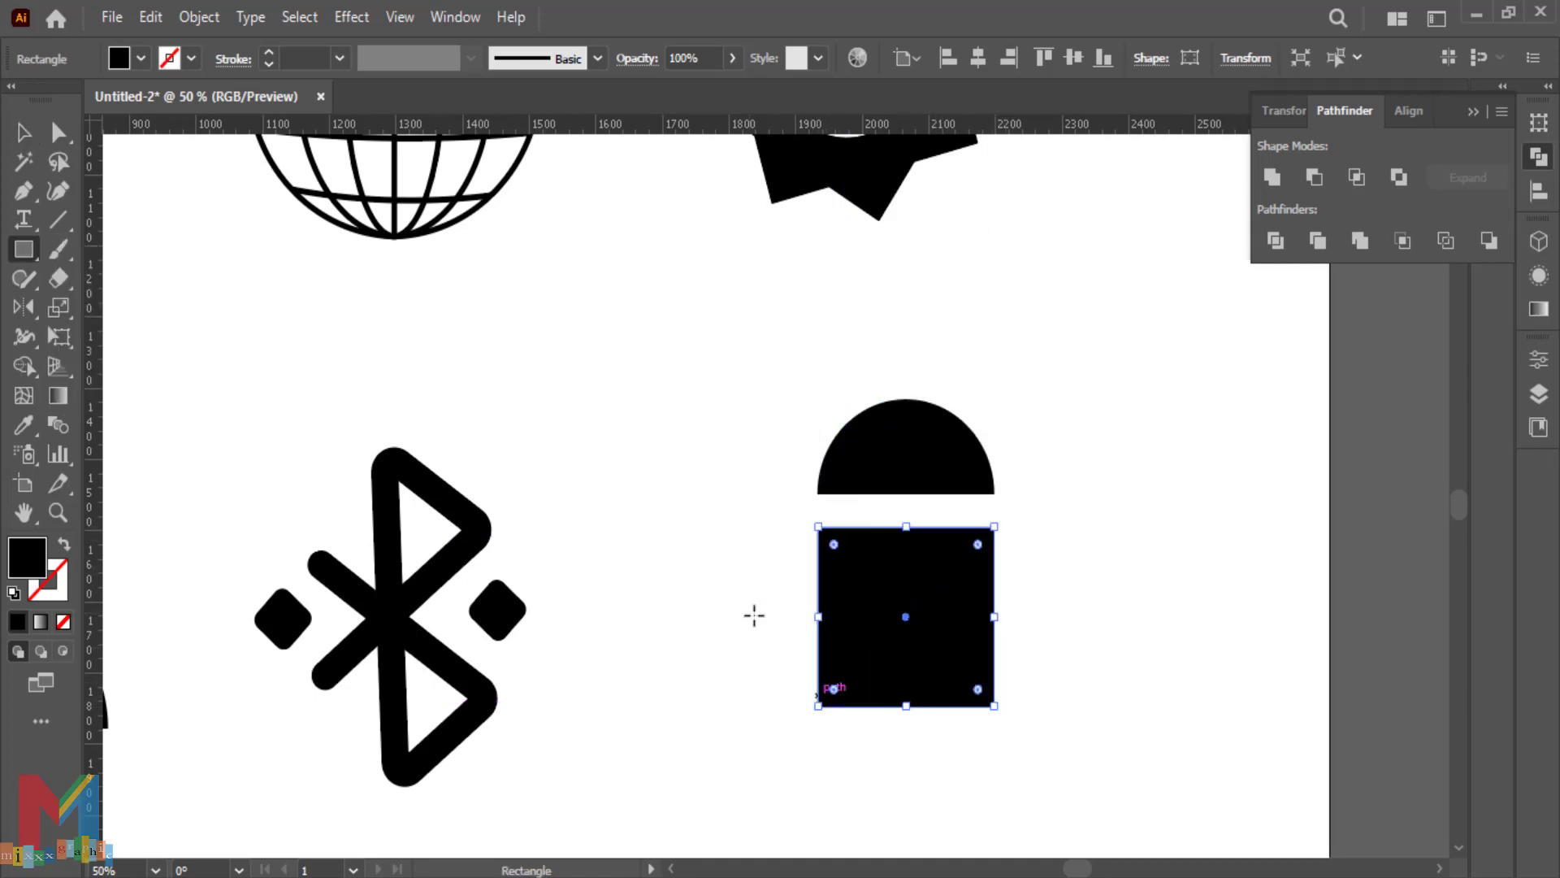
key(v)
drag(907, 652, 905, 637)
Draw a narrow upright rectangle with fully rounded ends as the body's left arm and place a copy on the other side
key(m)
drag(768, 513, 724, 685)
click(58, 131)
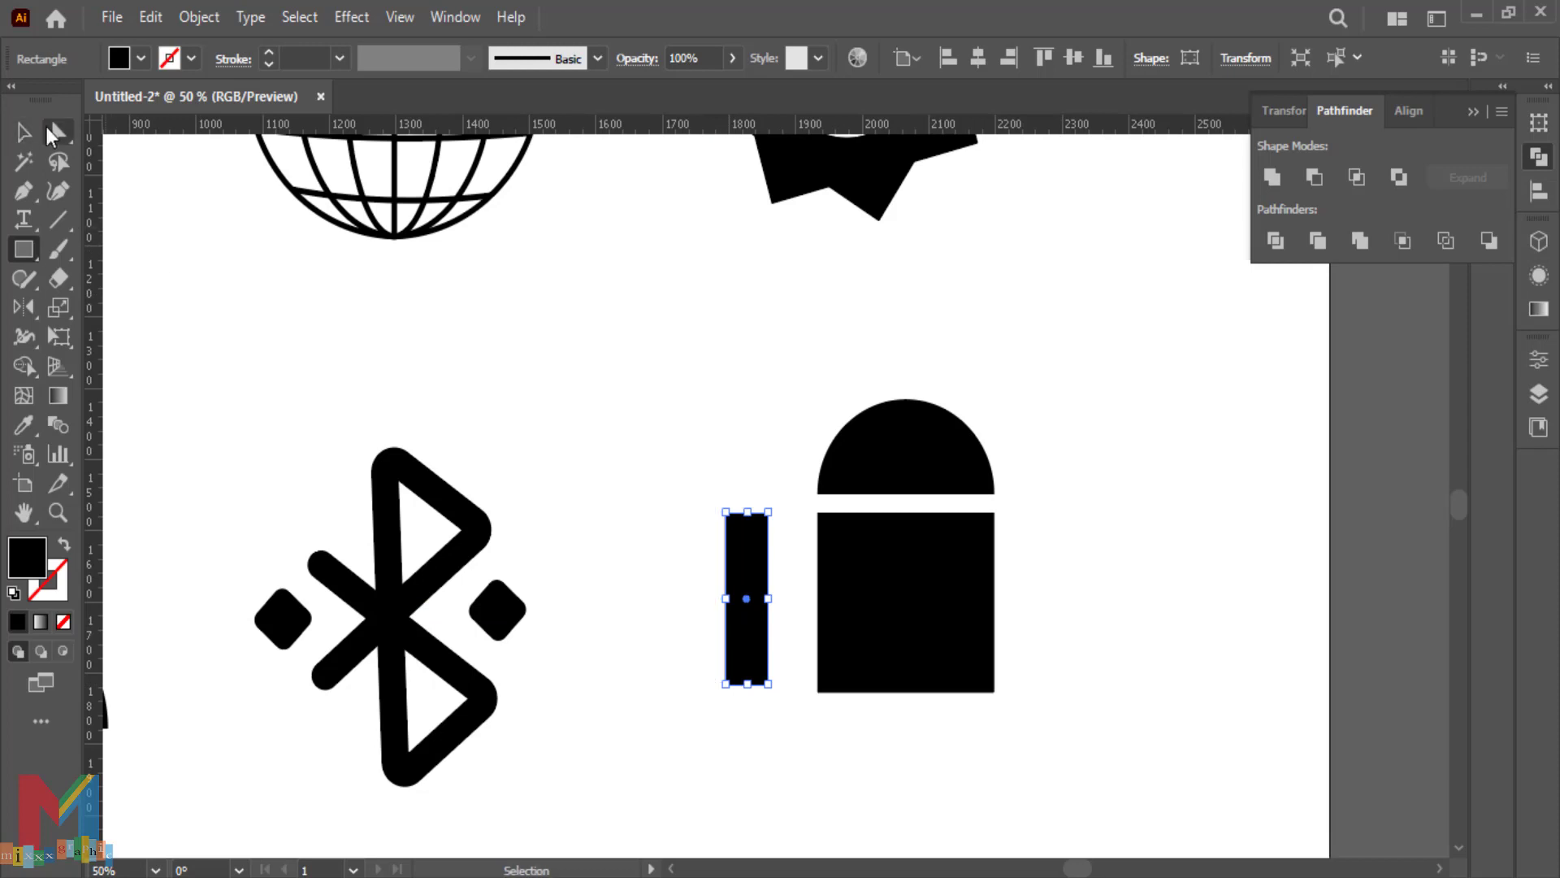
drag(740, 540, 1032, 600)
key(v)
Copy the rounded arm twice to form two legs extending below the body
scroll(1037, 650, down, 3)
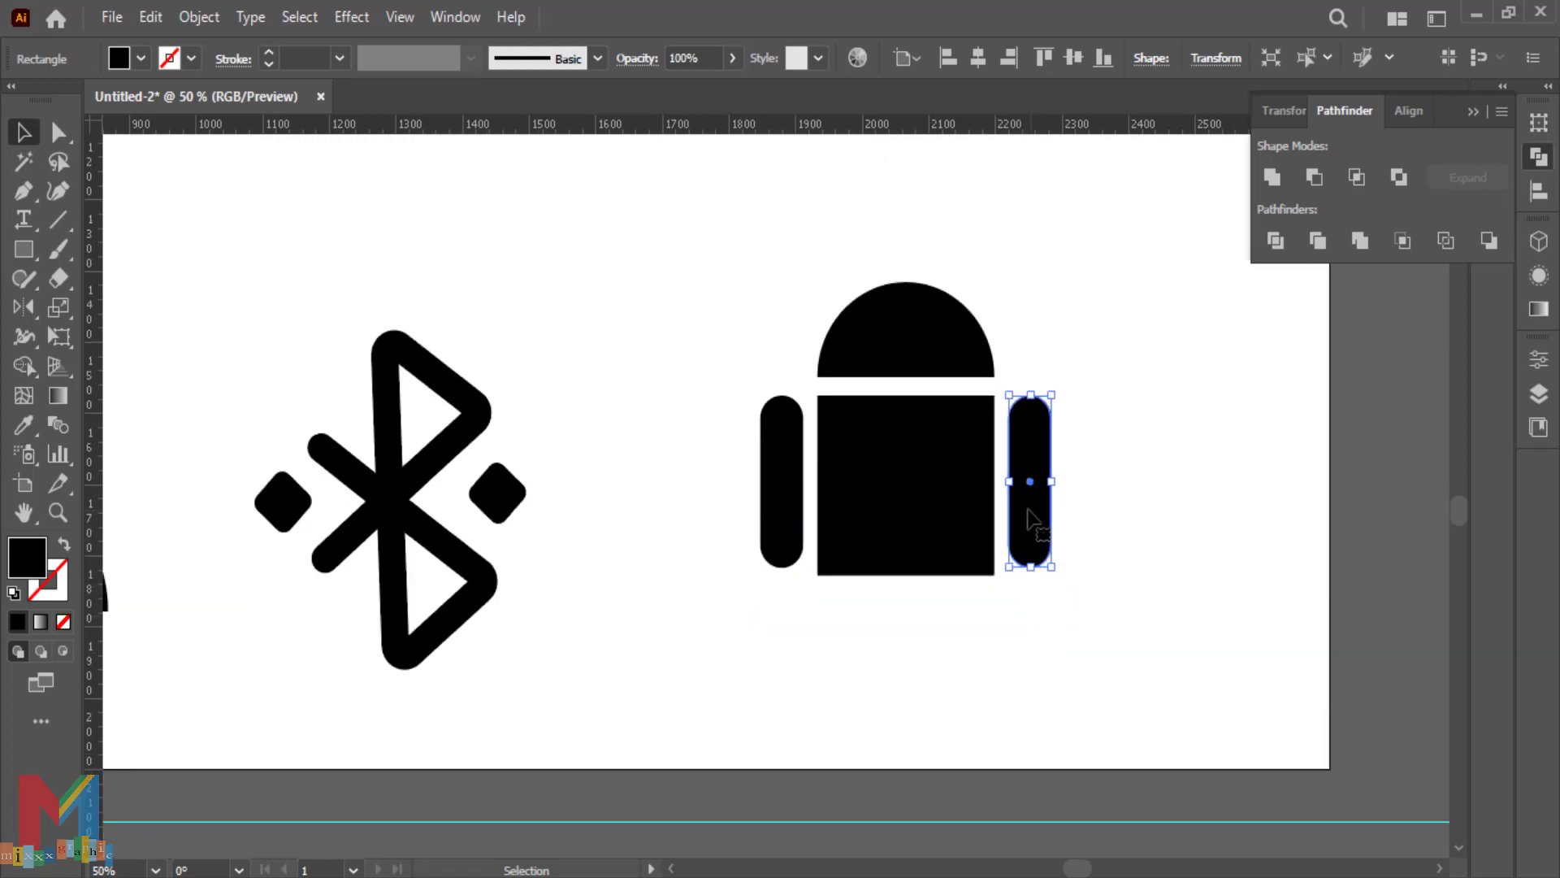
drag(1030, 520, 949, 628)
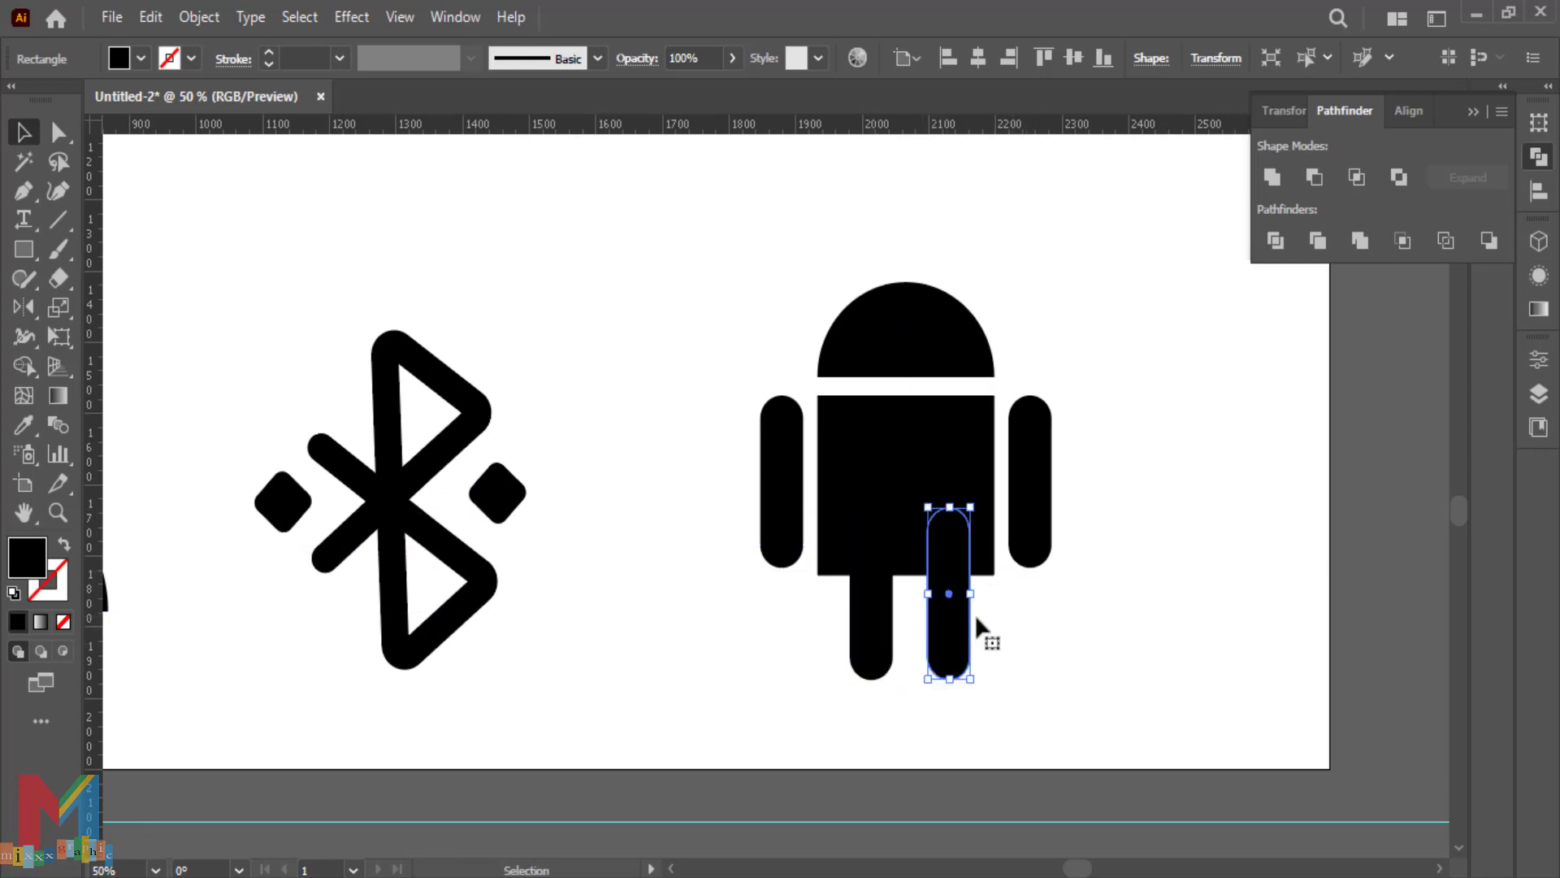
click(1123, 615)
Draw a small circle, fill it white and place it on the left half of the robot's head as an eye
scroll(1123, 615, up, 2)
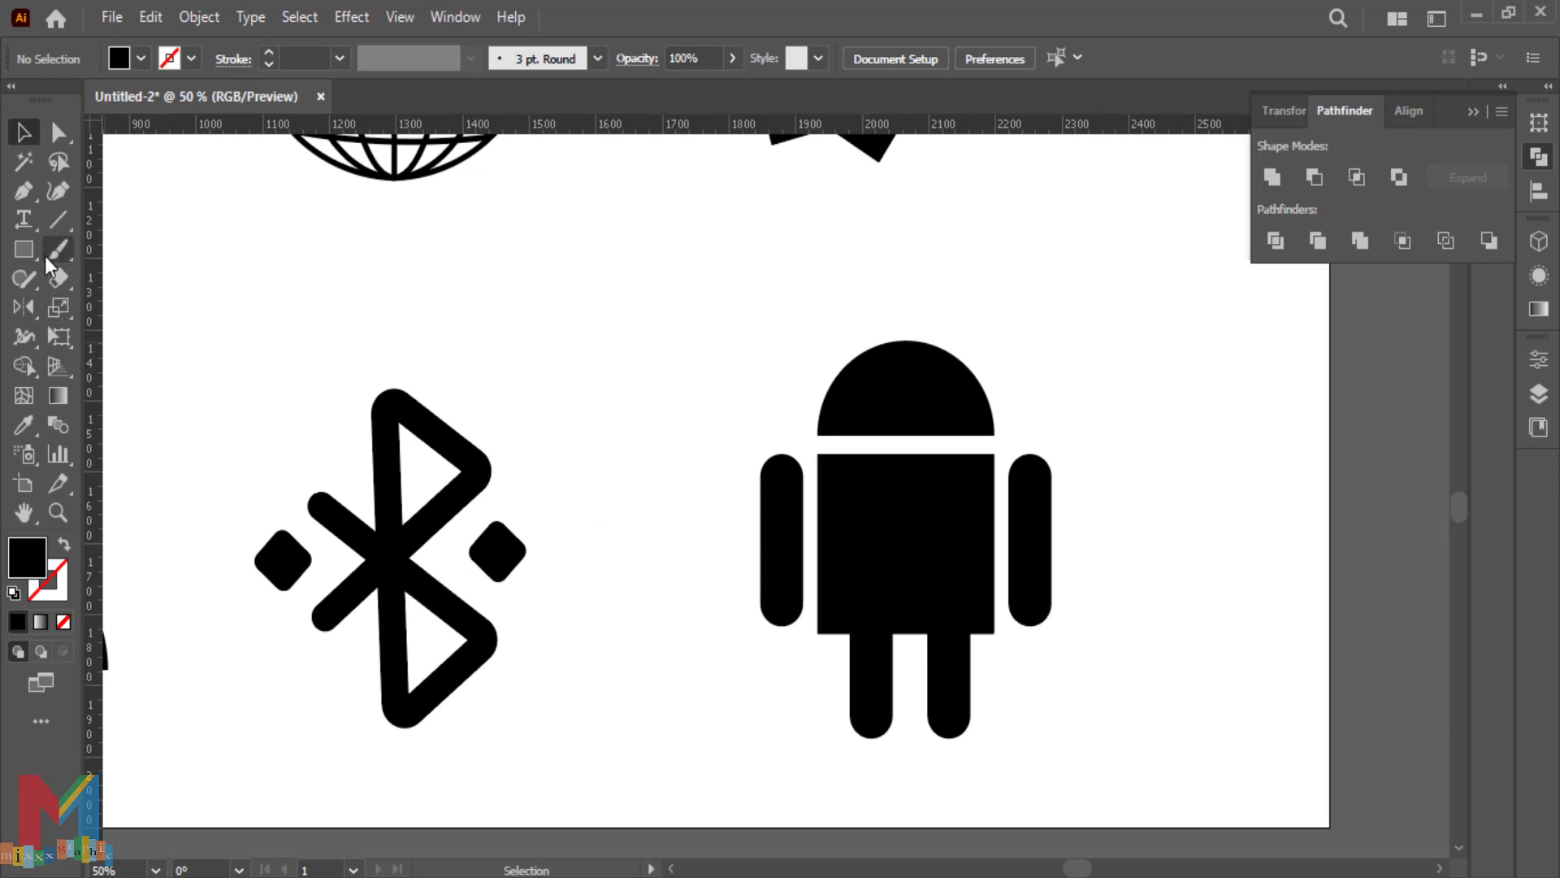
drag(45, 256, 114, 310)
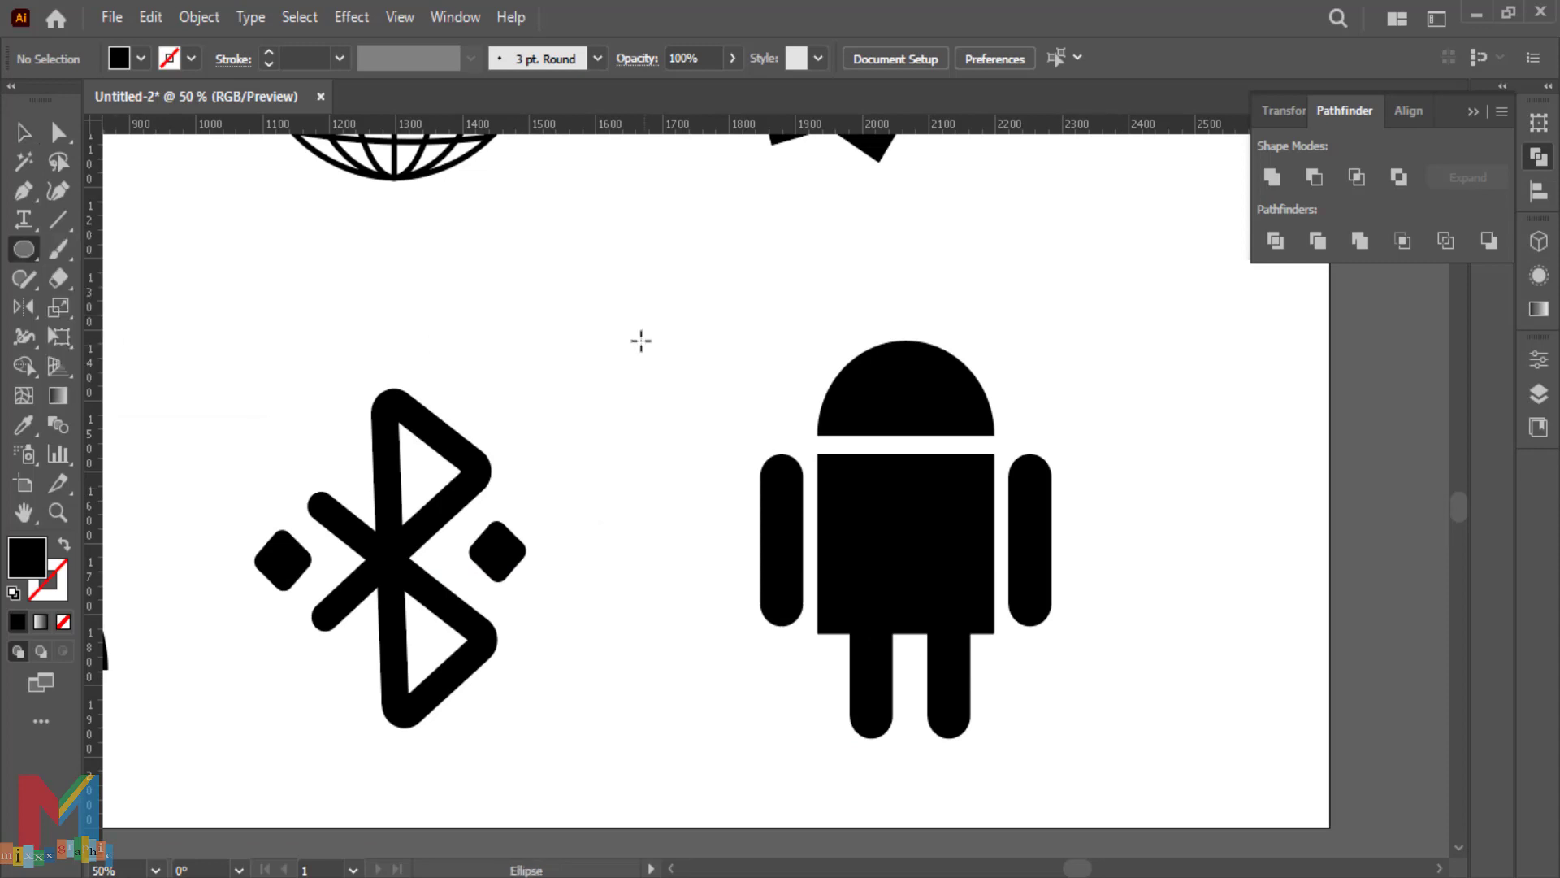
drag(638, 349, 620, 368)
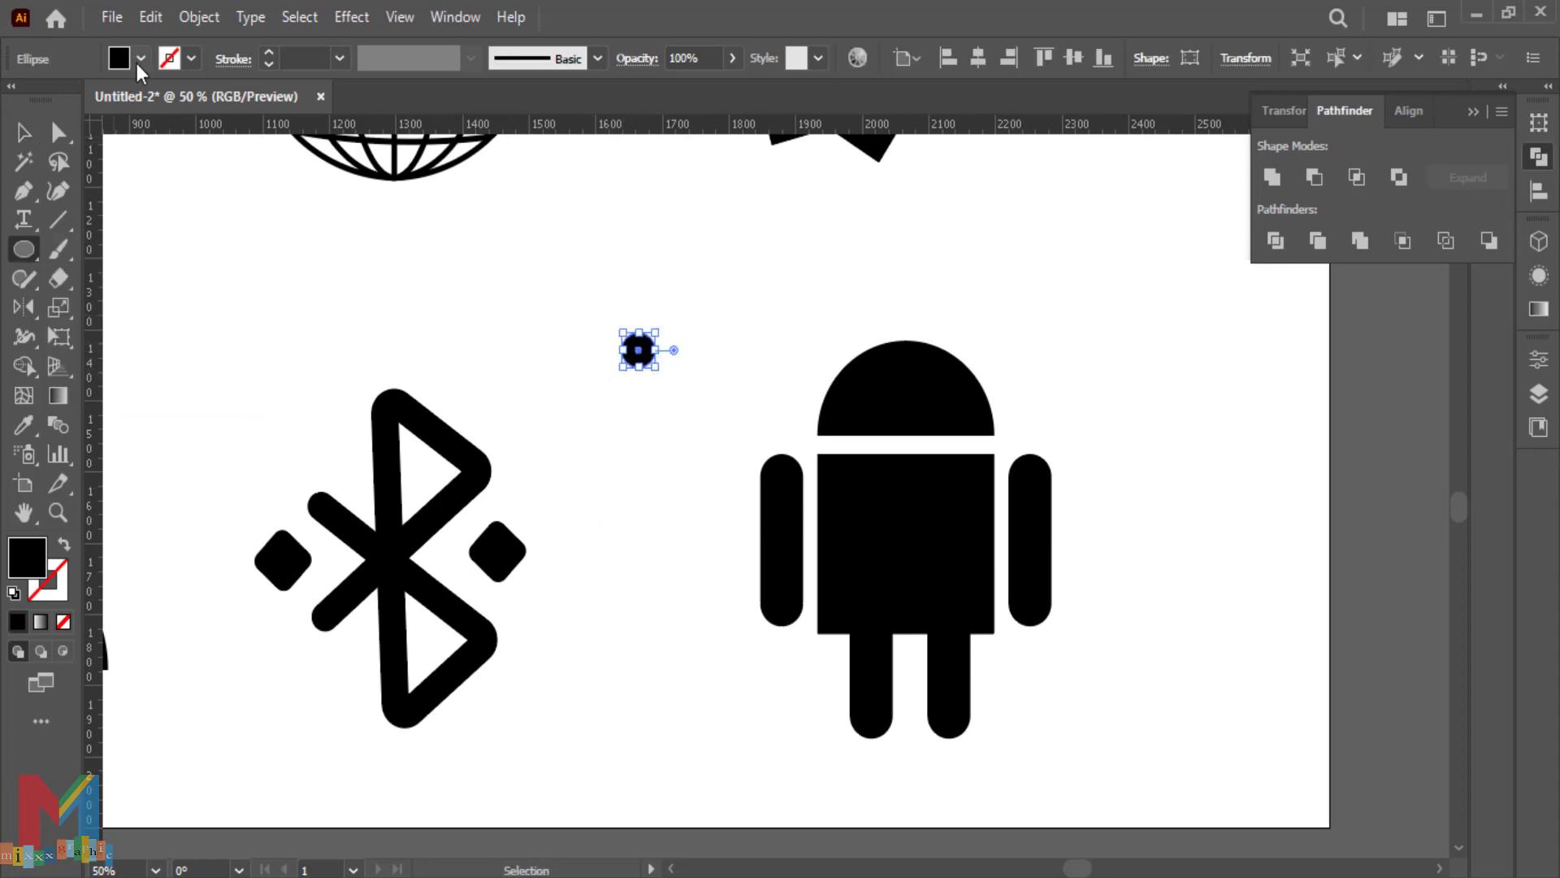
click(141, 59)
click(47, 99)
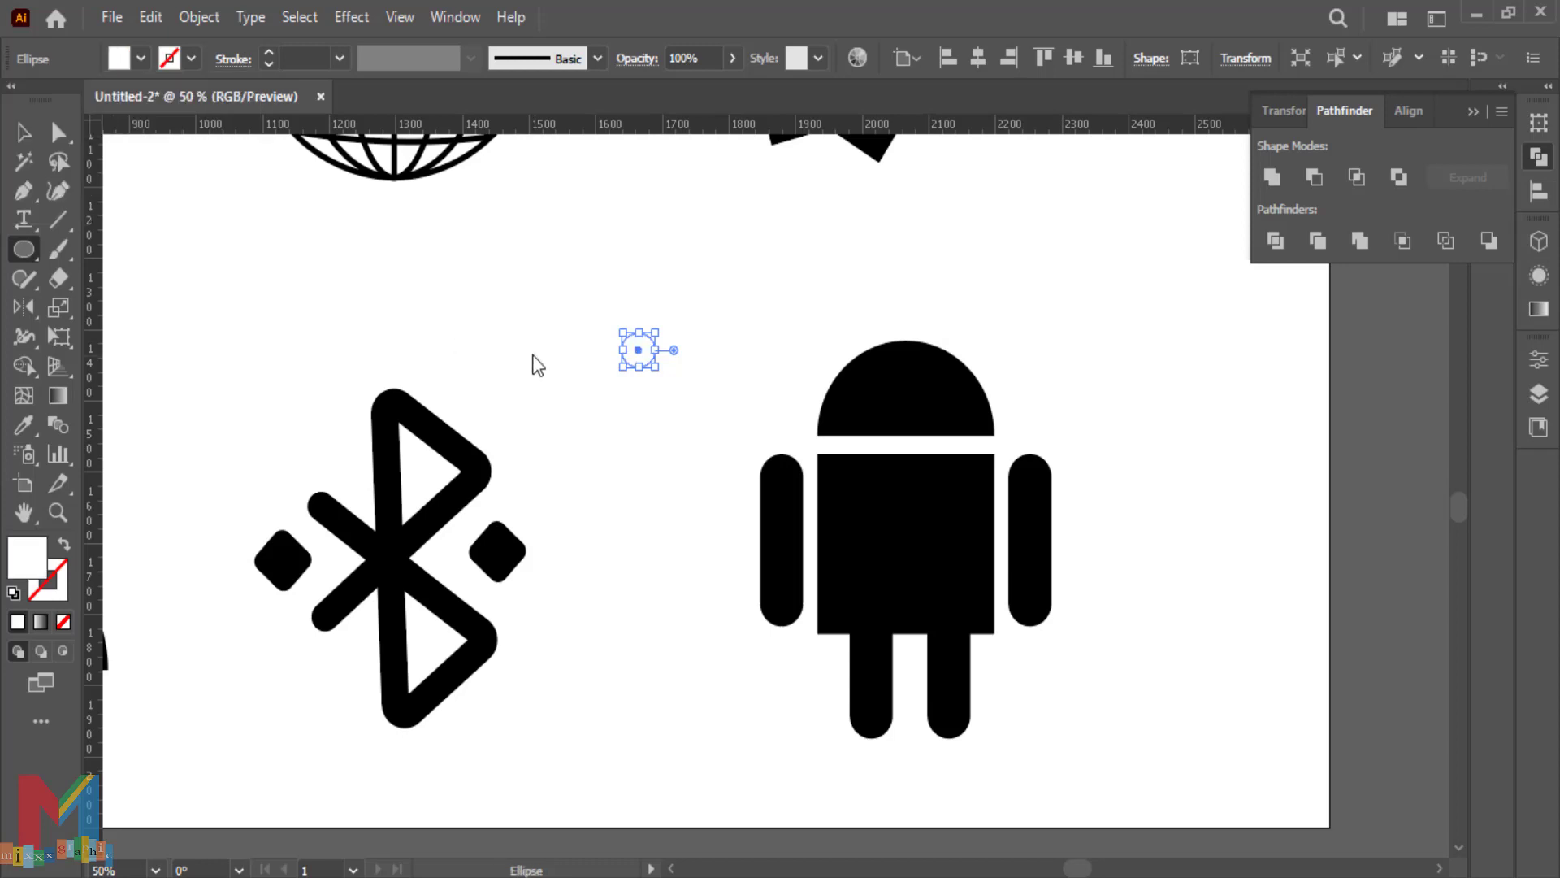
click(24, 131)
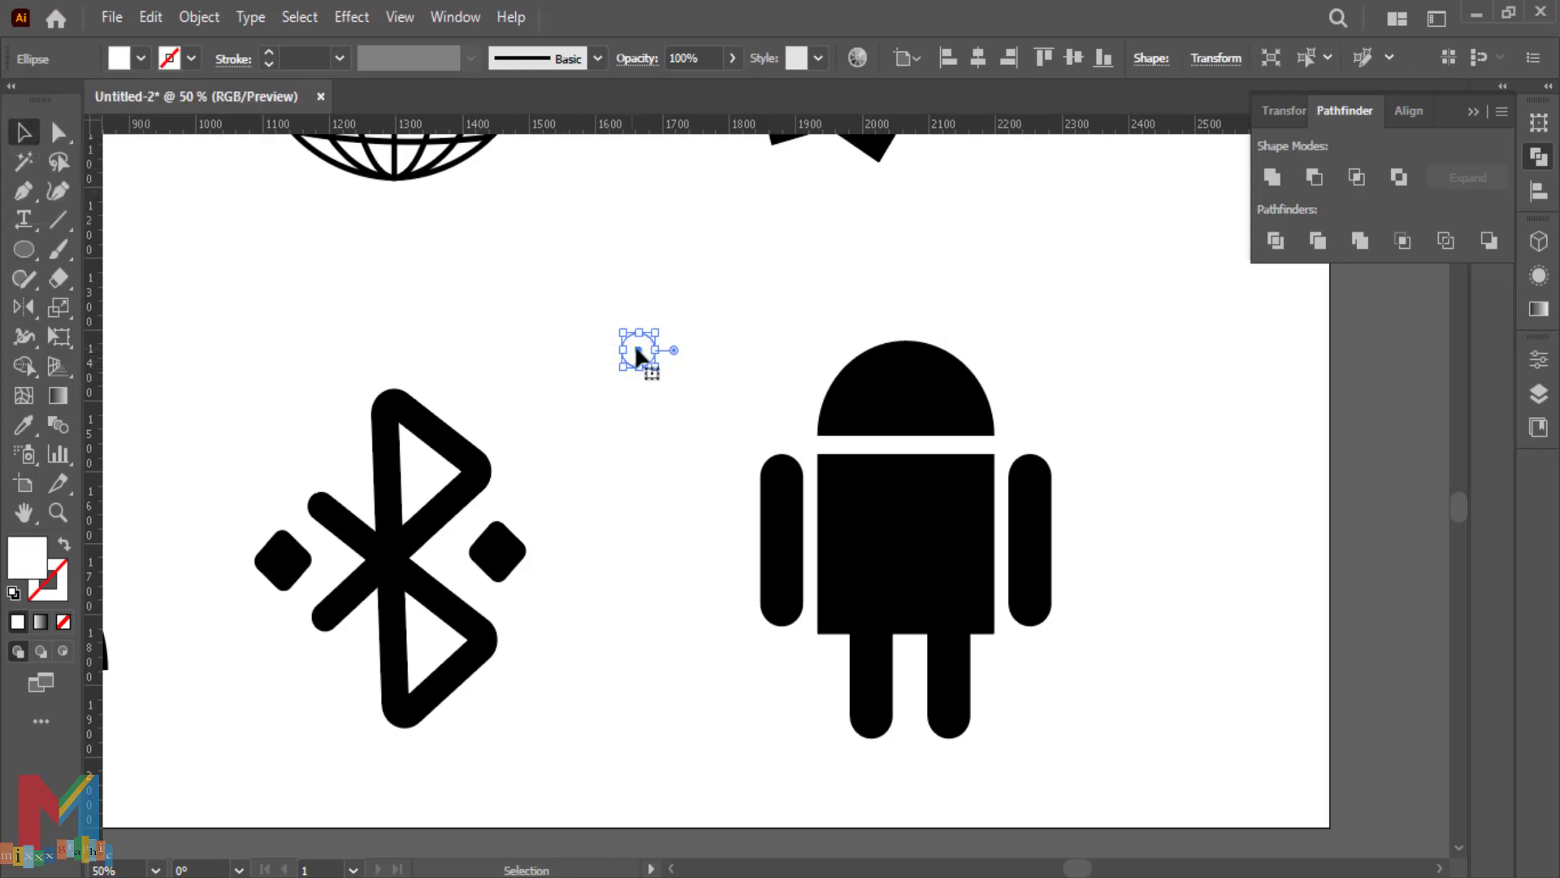
drag(637, 347, 869, 393)
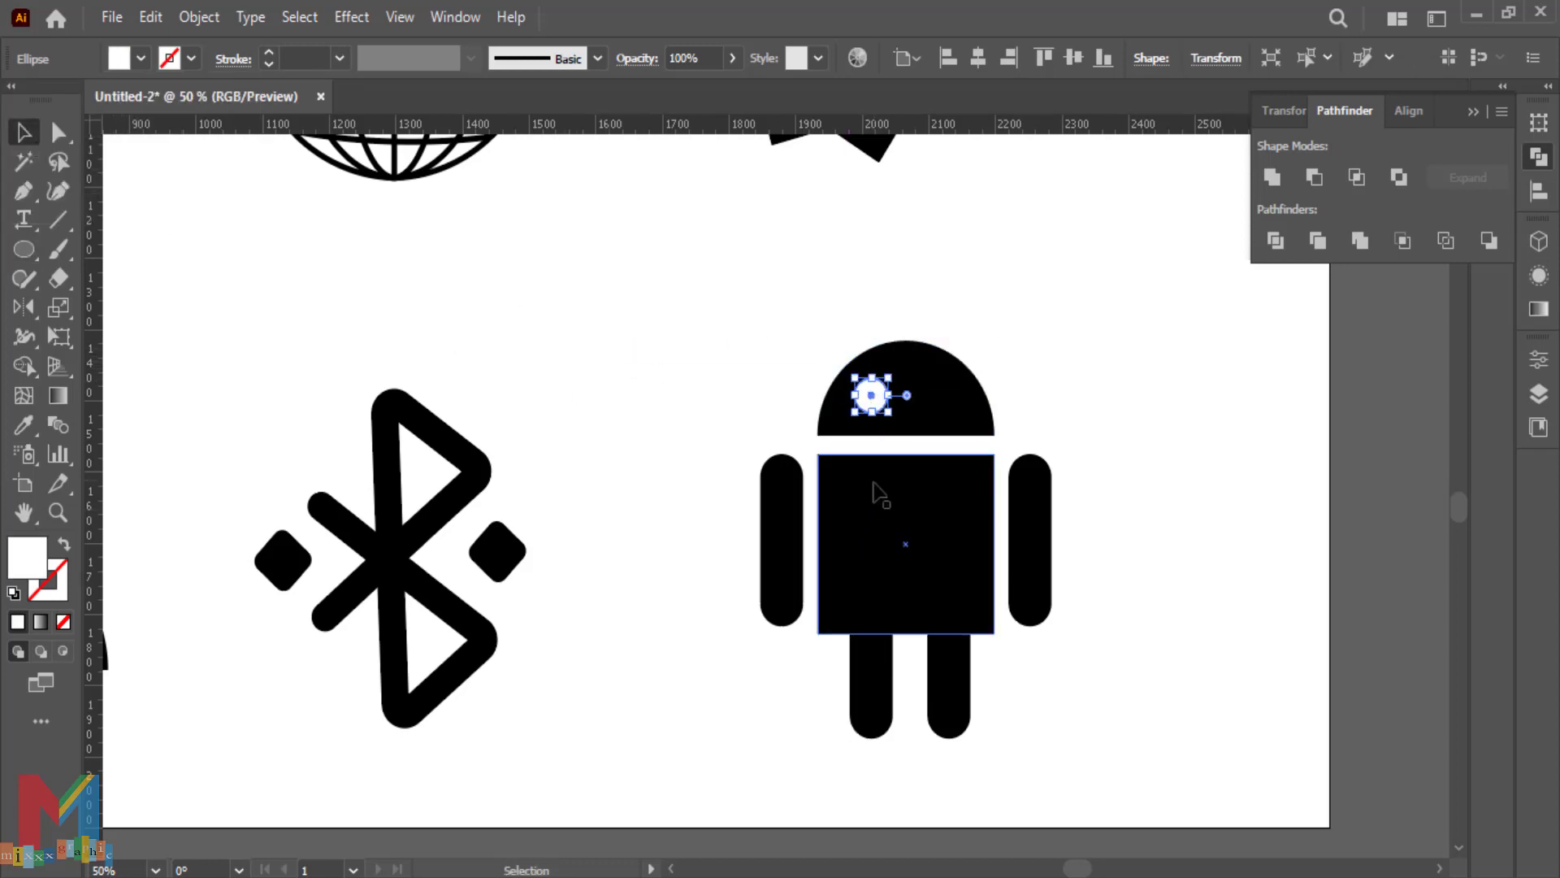
Shrink the white eye and place a copy level with it on the right half of the head
key(ctrl+equal)
key(ctrl+equal)
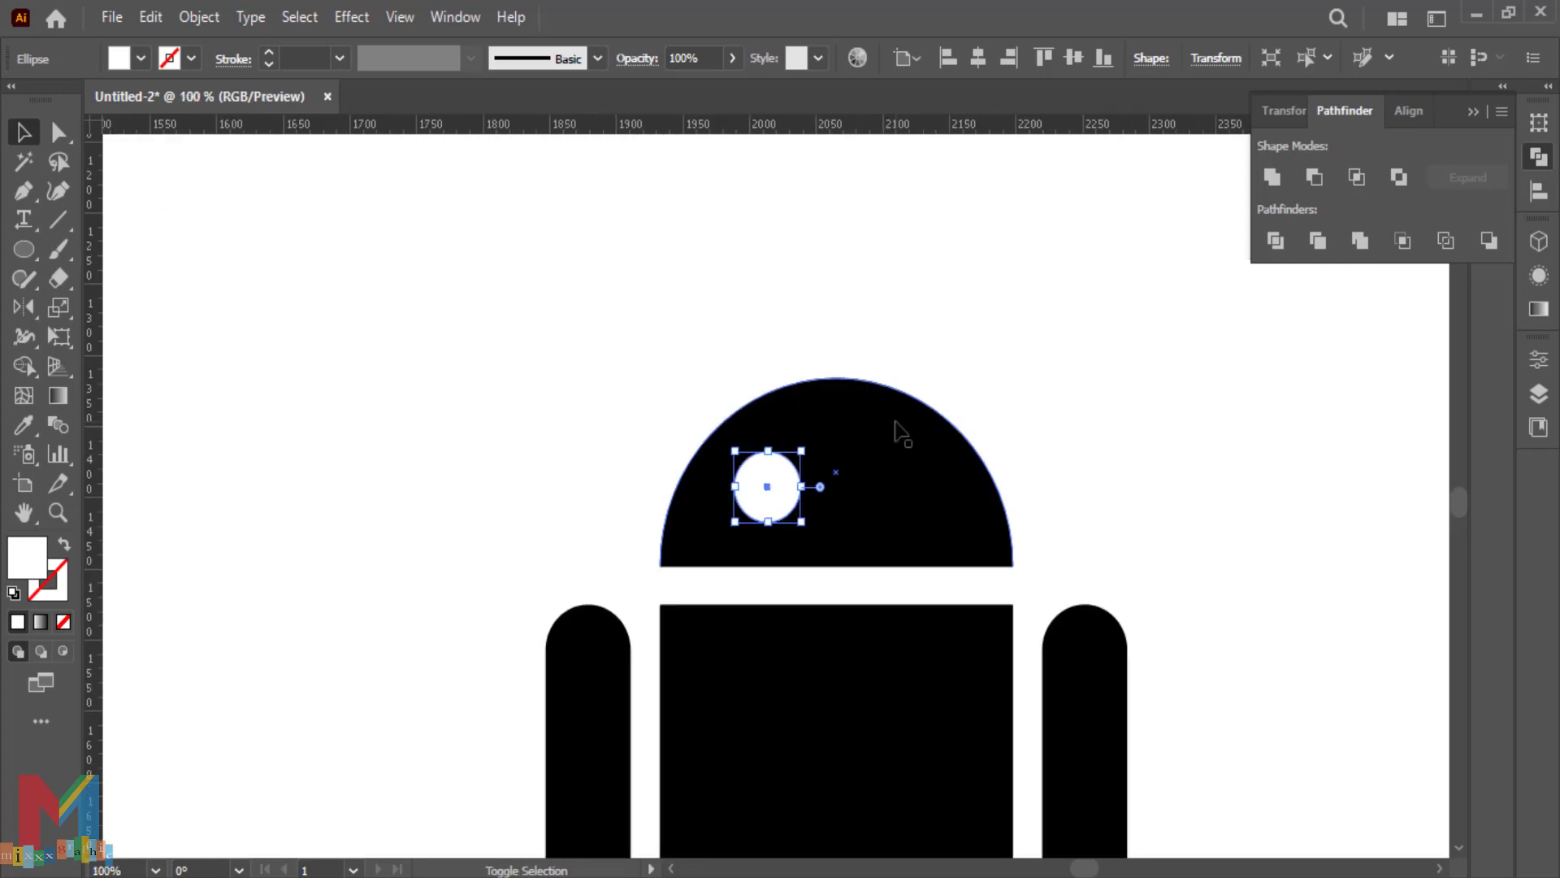
drag(803, 522, 895, 490)
Place a horizontal guide just beneath the eyes and lower both eyes until they rest on it
key(ctrl+shift+a)
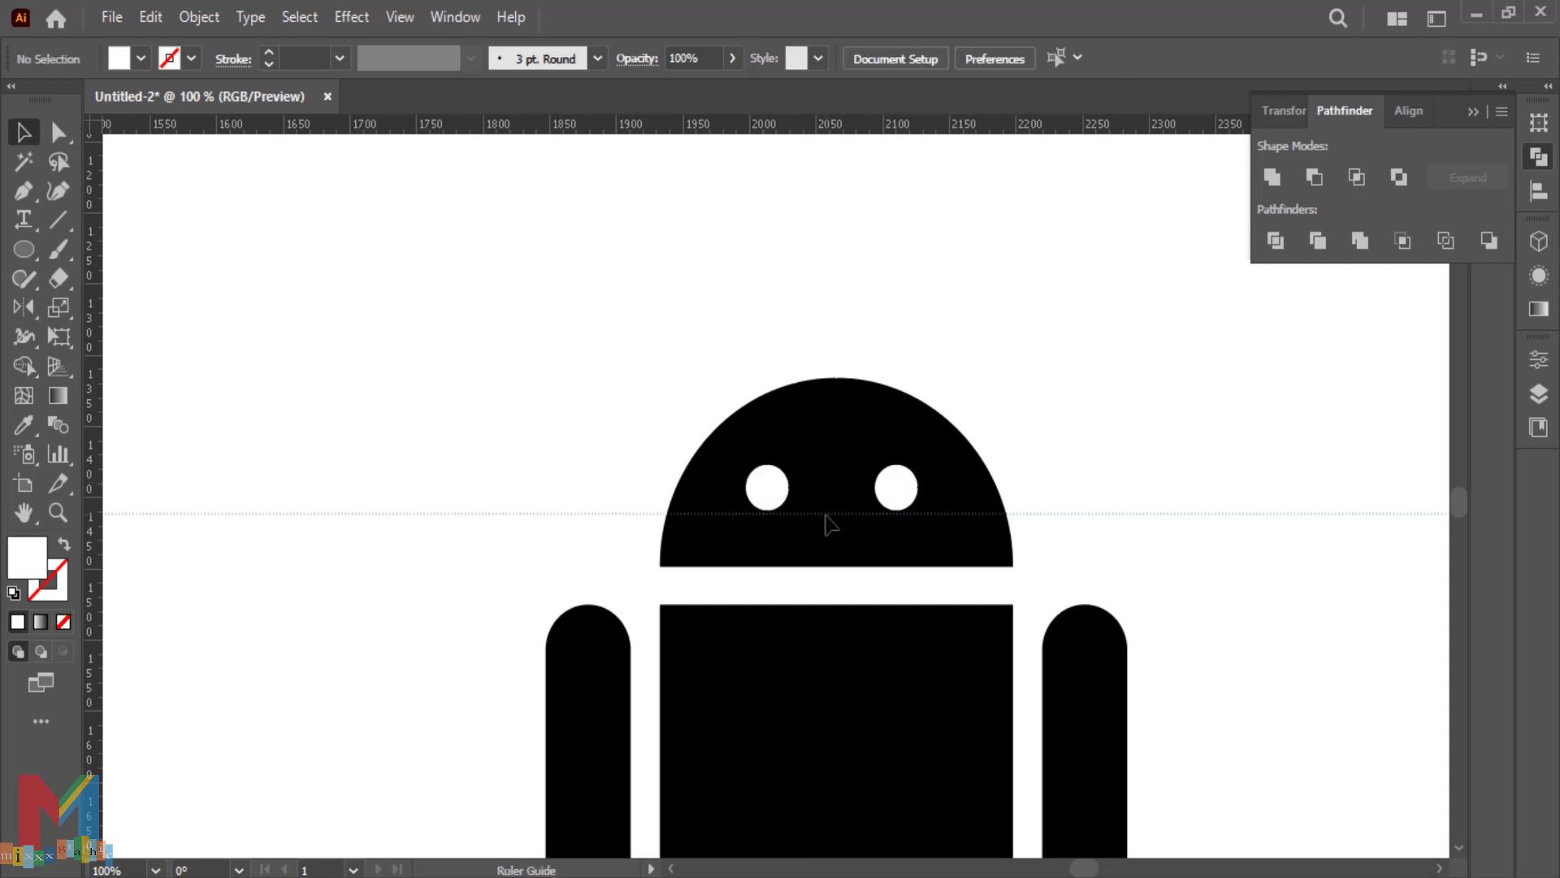
click(897, 492)
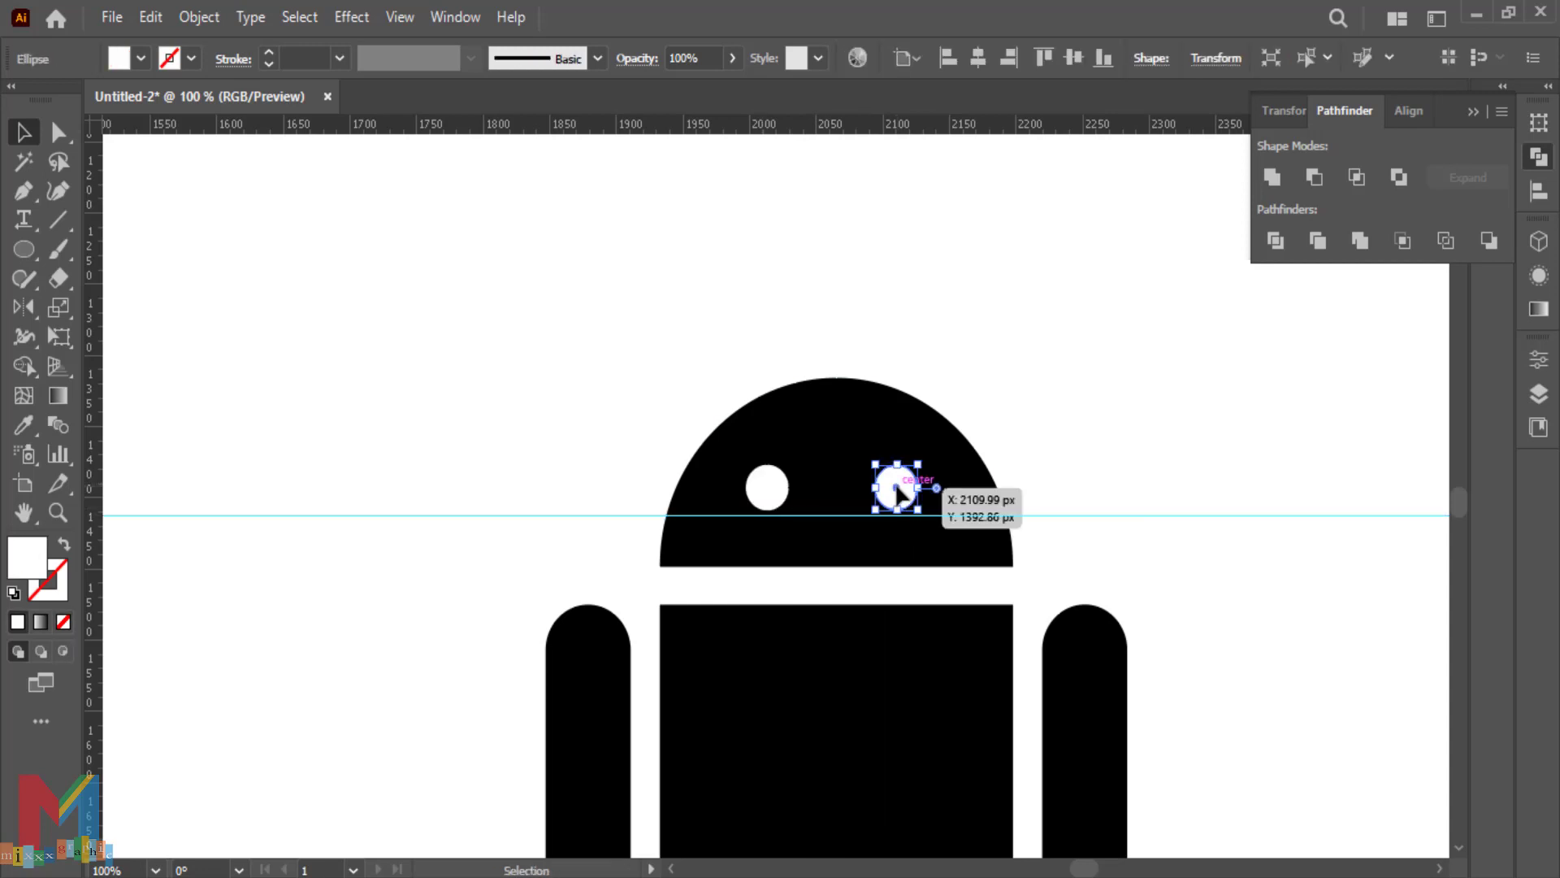
drag(899, 487, 902, 491)
click(768, 497)
drag(767, 499, 768, 503)
click(1117, 332)
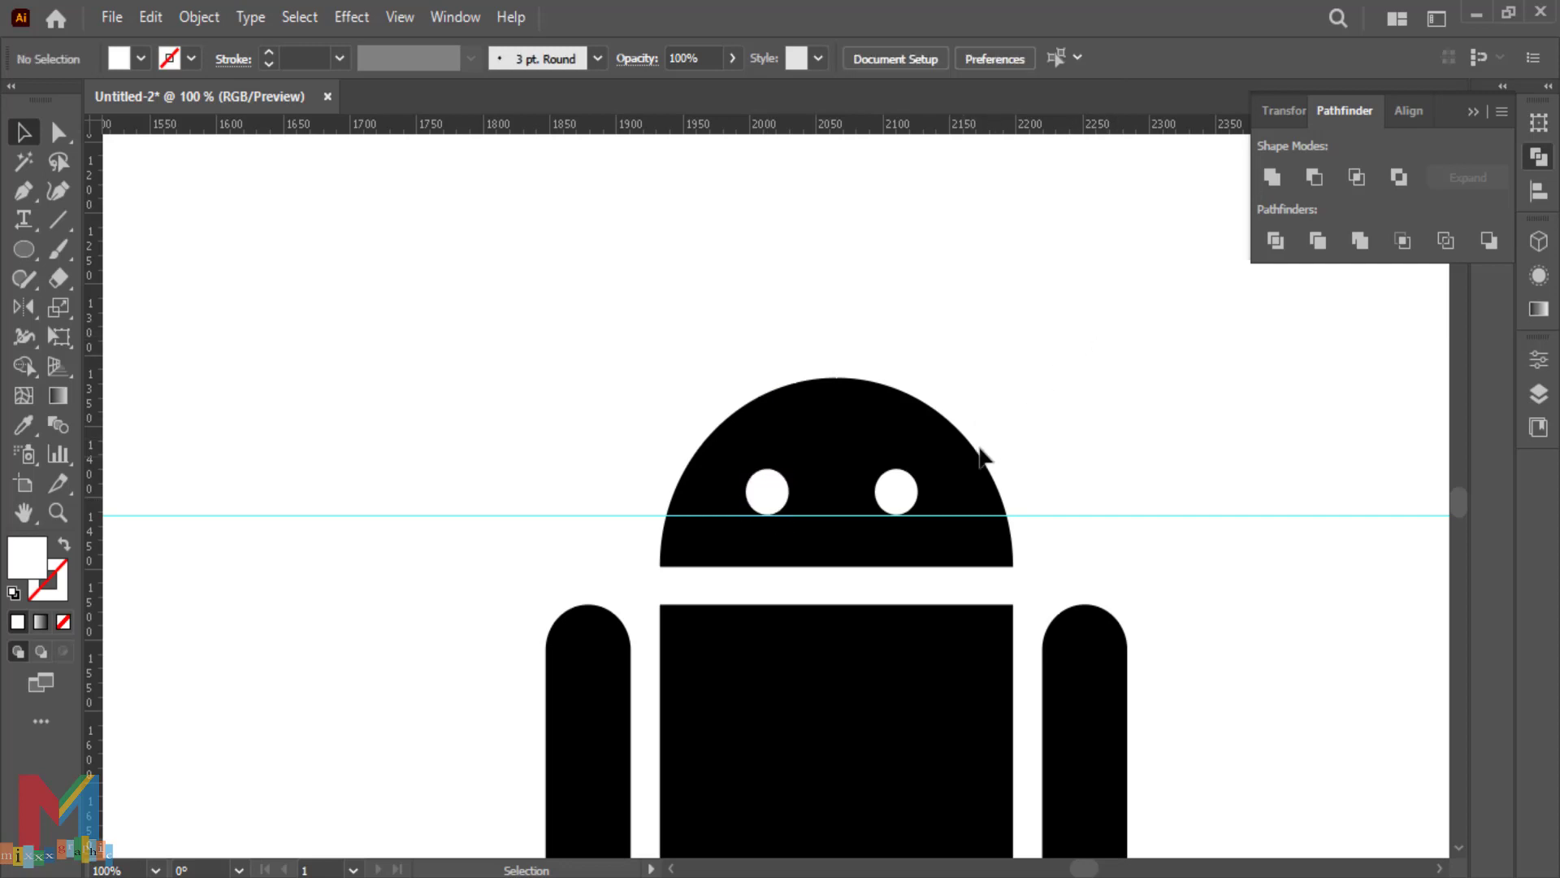
Nudge each eye slightly to the right and remove the horizontal guide from the artboard
click(910, 491)
drag(911, 484, 912, 484)
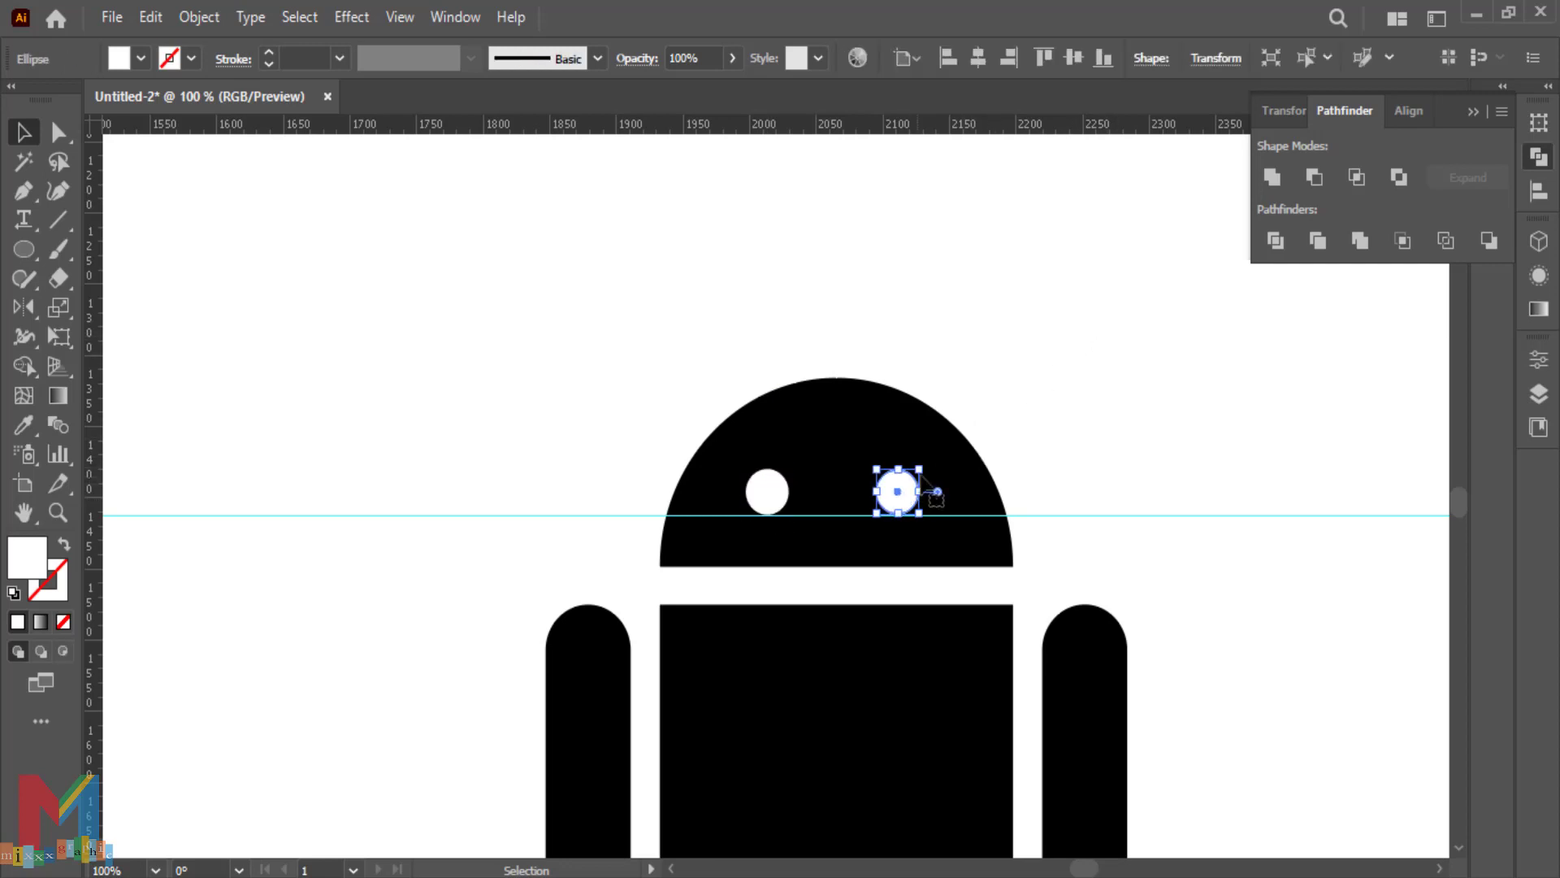
click(981, 367)
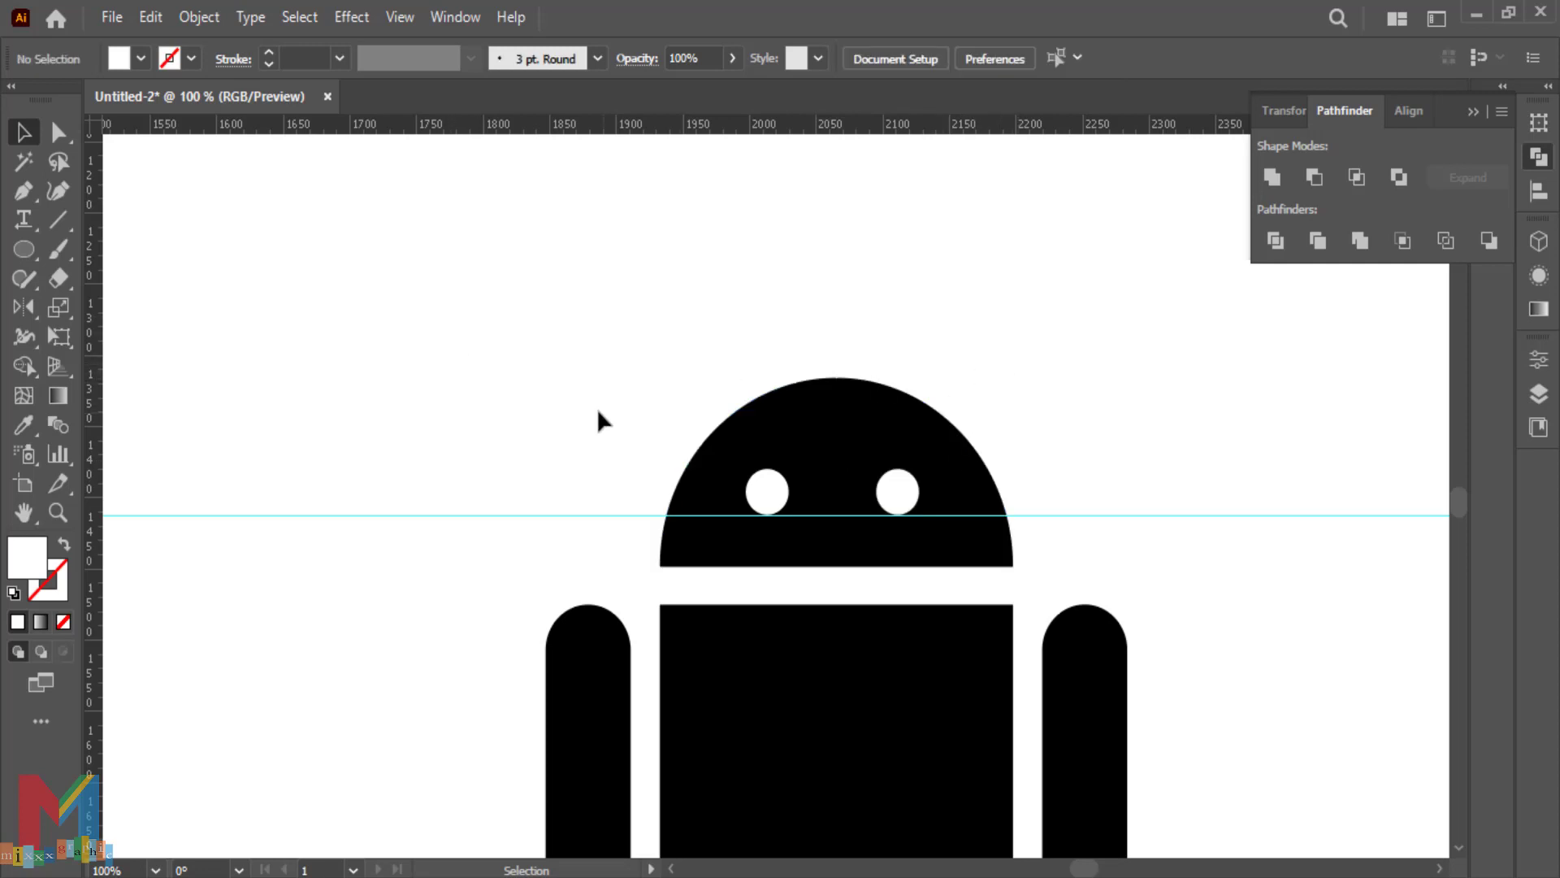
drag(984, 514, 924, 123)
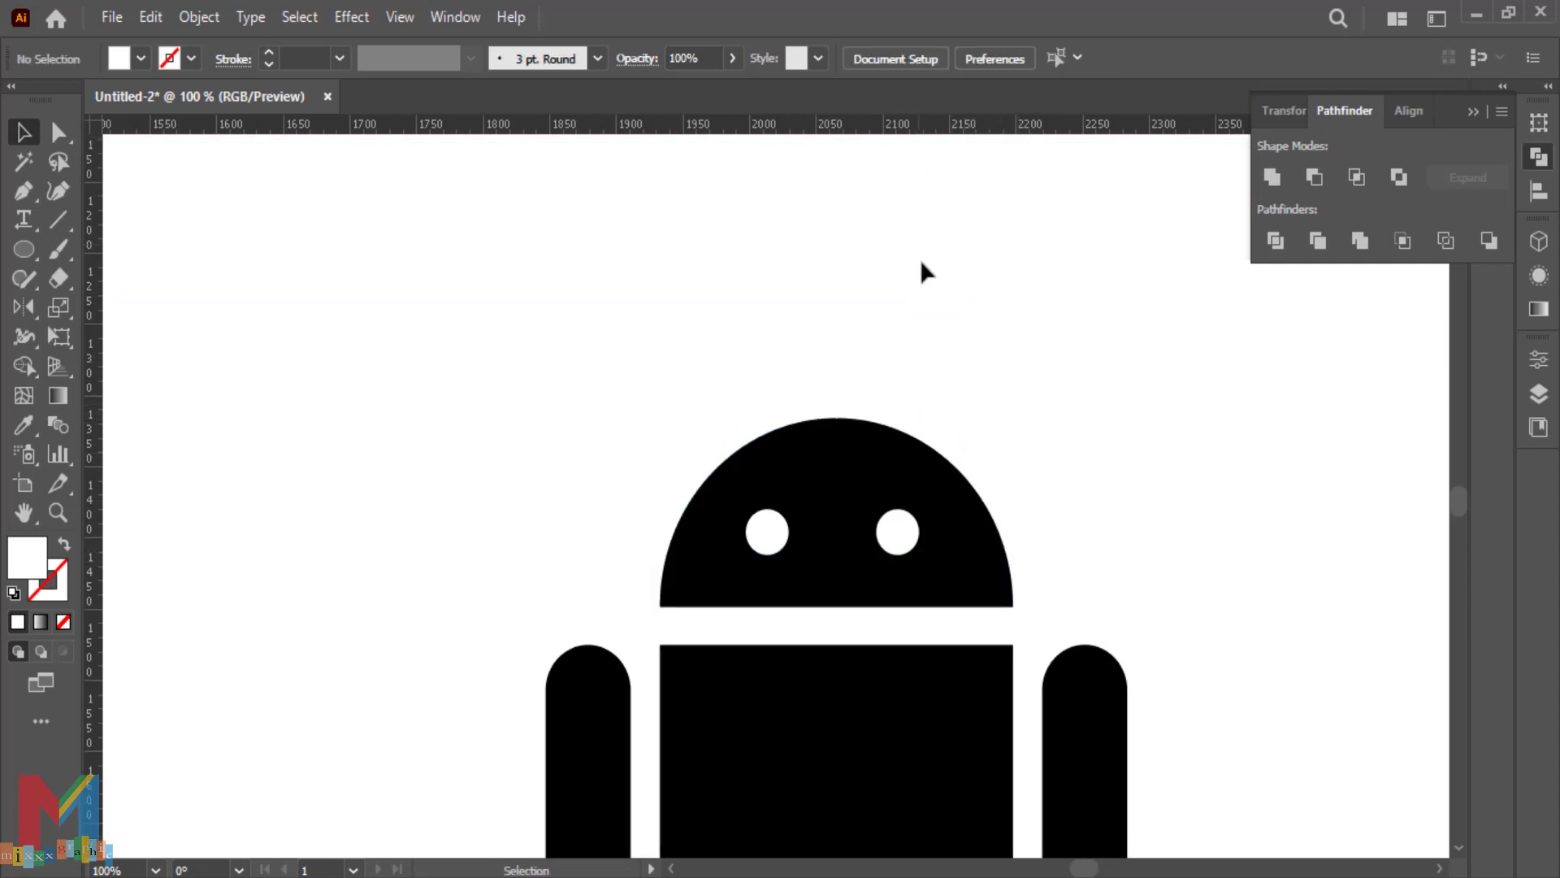
click(776, 547)
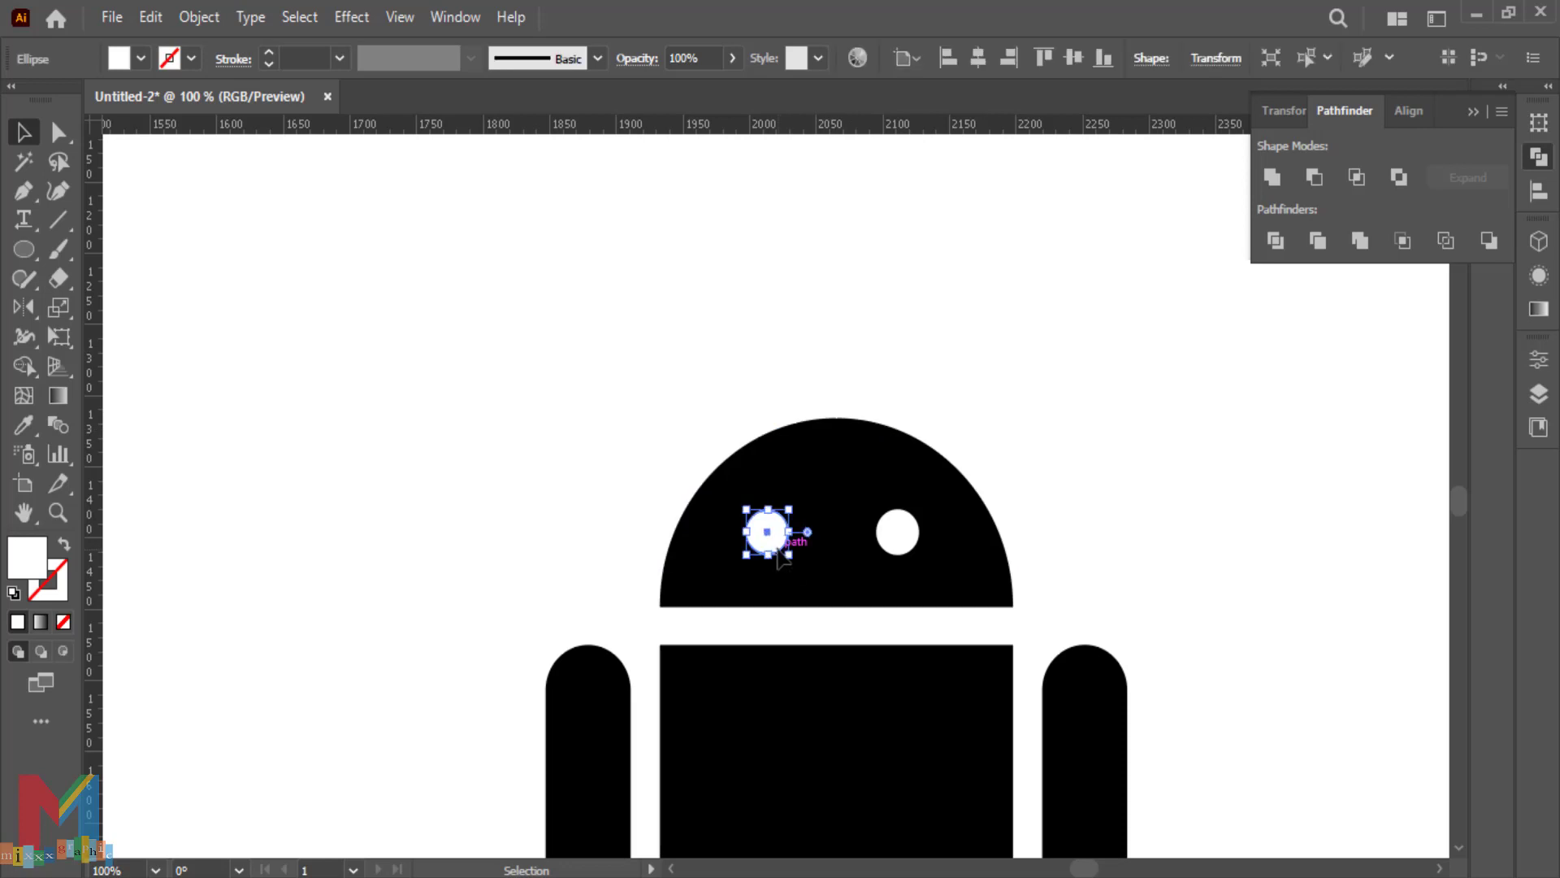
click(894, 305)
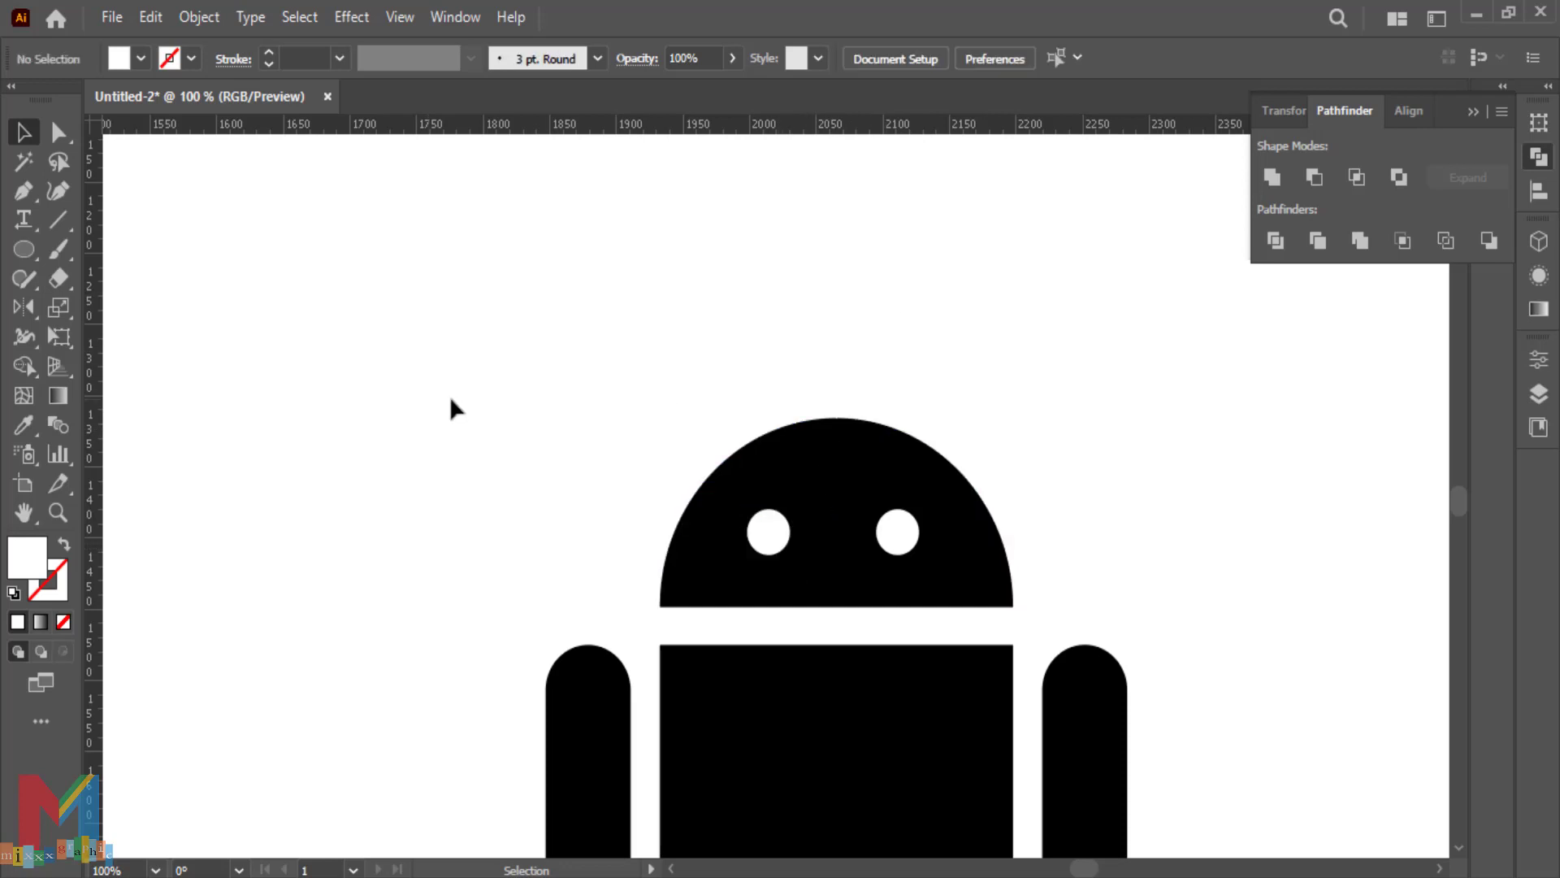
Draw a thin upright rectangle to the left of the robot's head, fill it black and fully round its ends
drag(23, 250, 102, 251)
drag(447, 384, 425, 502)
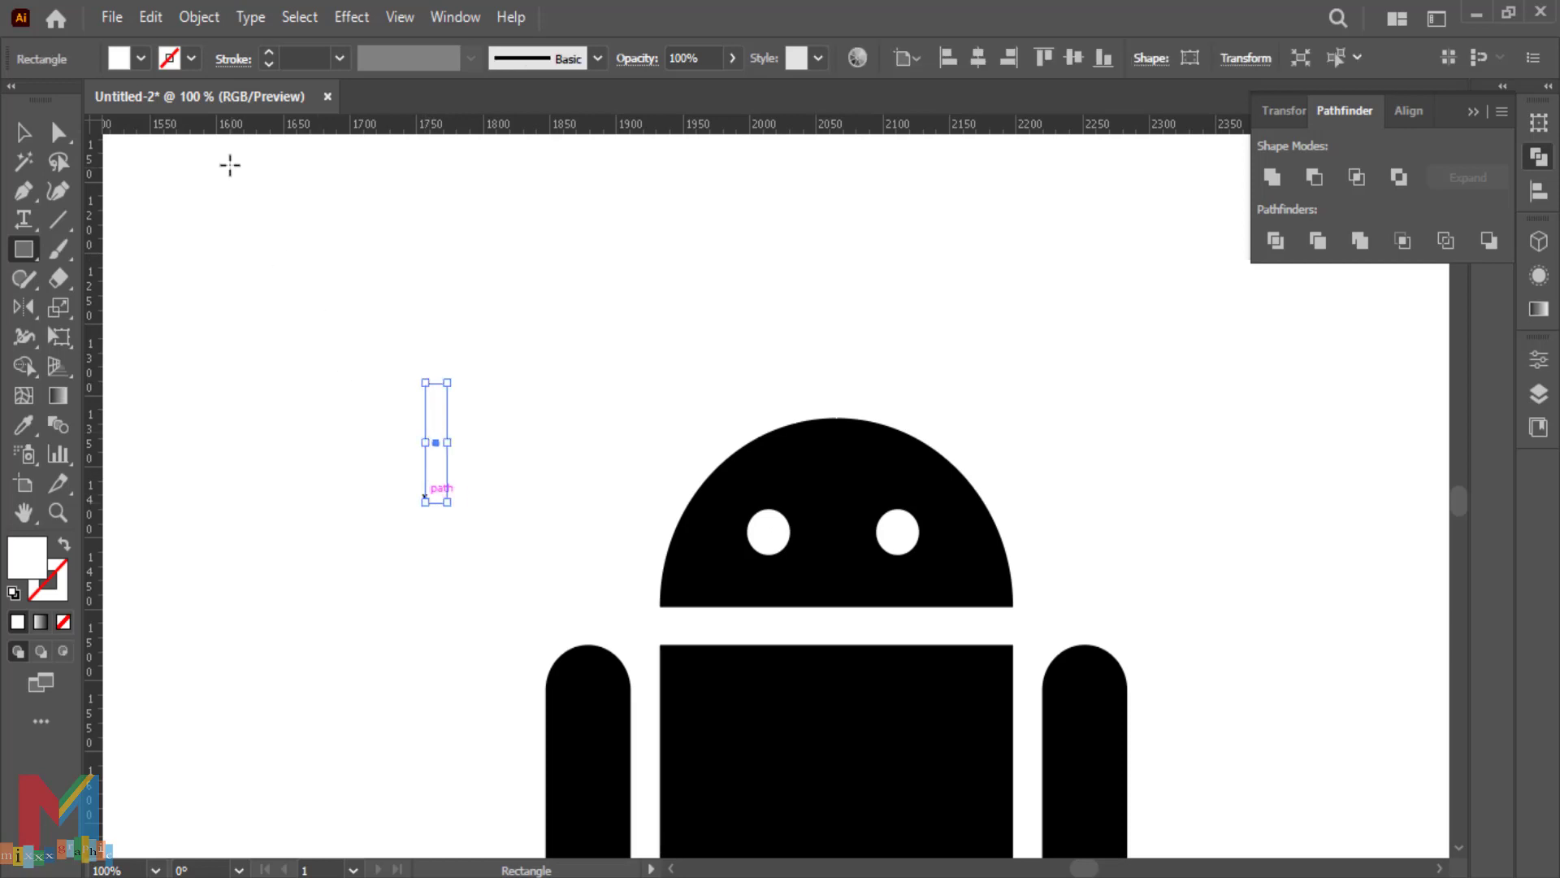
click(142, 61)
click(63, 99)
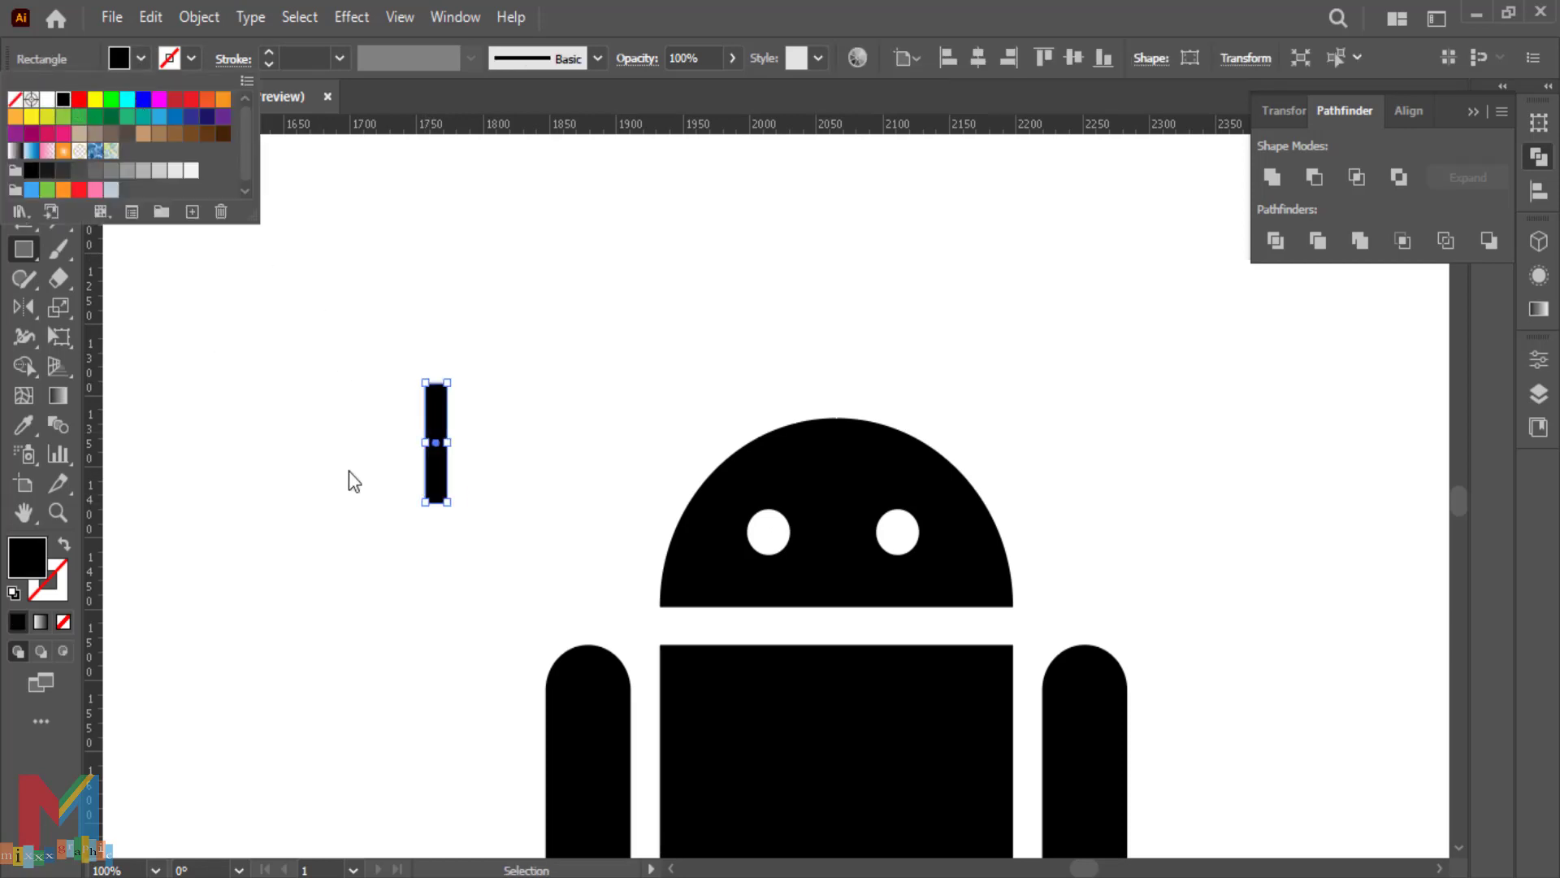
key(Escape)
click(57, 132)
drag(422, 394, 443, 443)
click(513, 498)
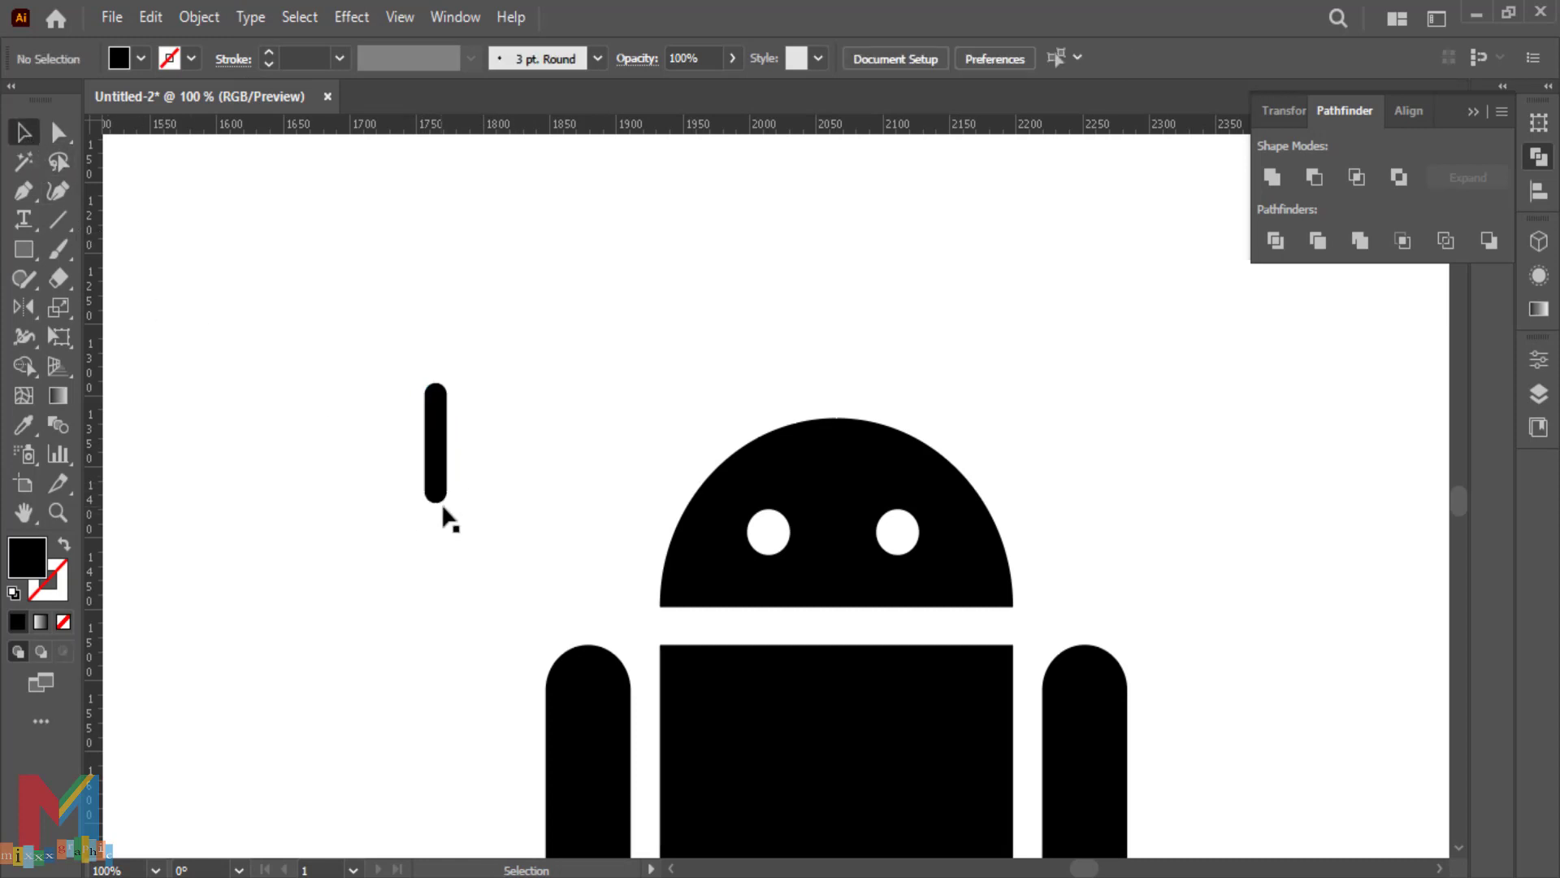
Tilt the rounded black bar to the left and attach it as an antenna on the upper left of the robot's head
click(441, 447)
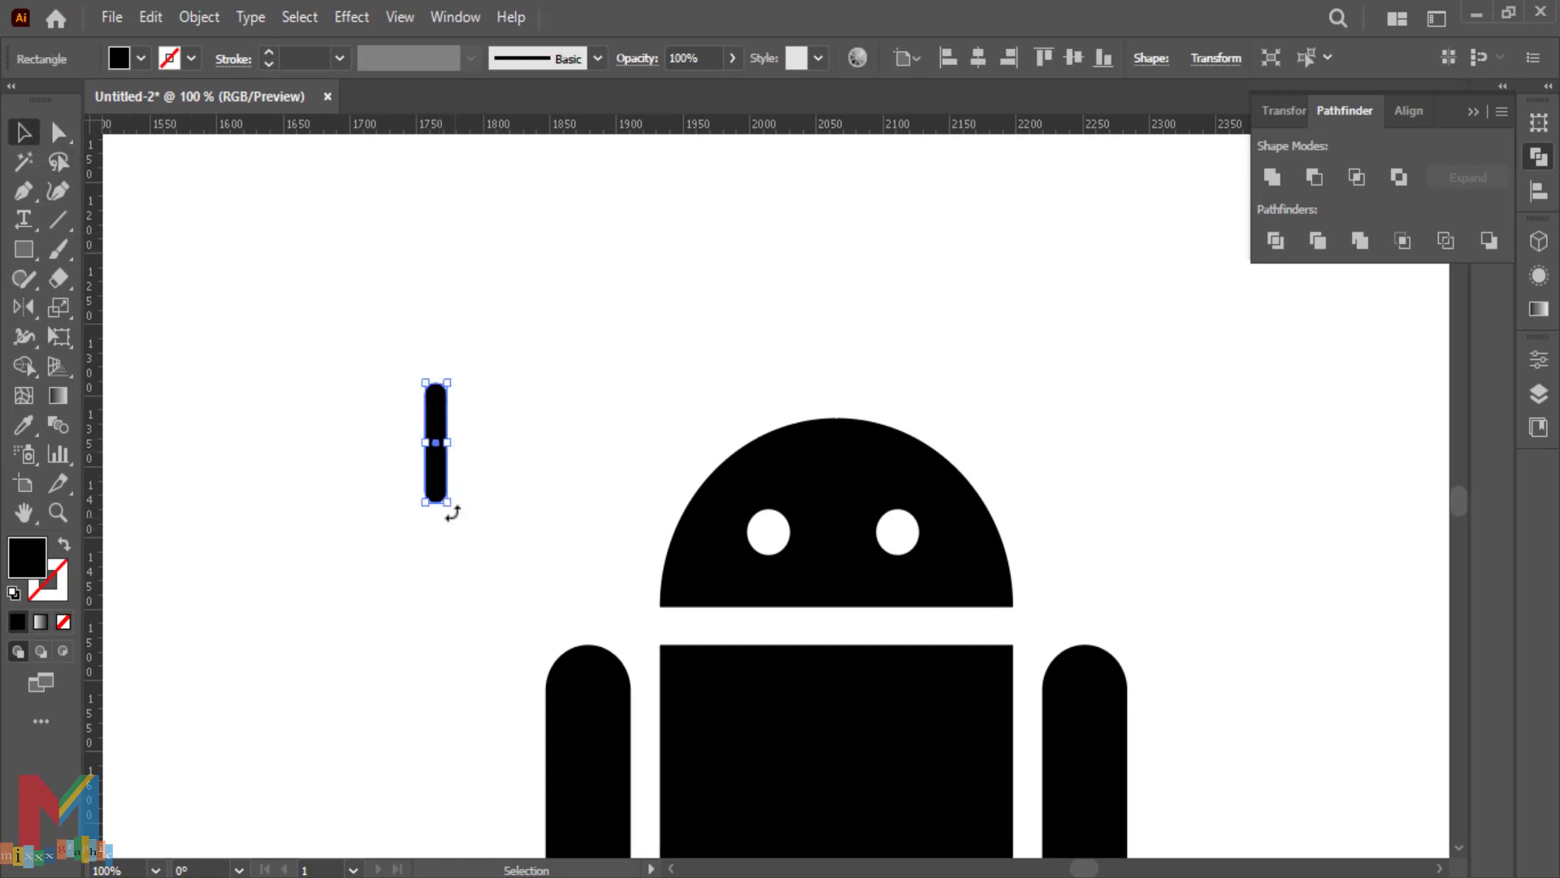
drag(452, 513, 474, 480)
drag(755, 443, 738, 450)
Make a reflected copy of the antenna and place it level with the original on the right side of the robot's head
click(32, 283)
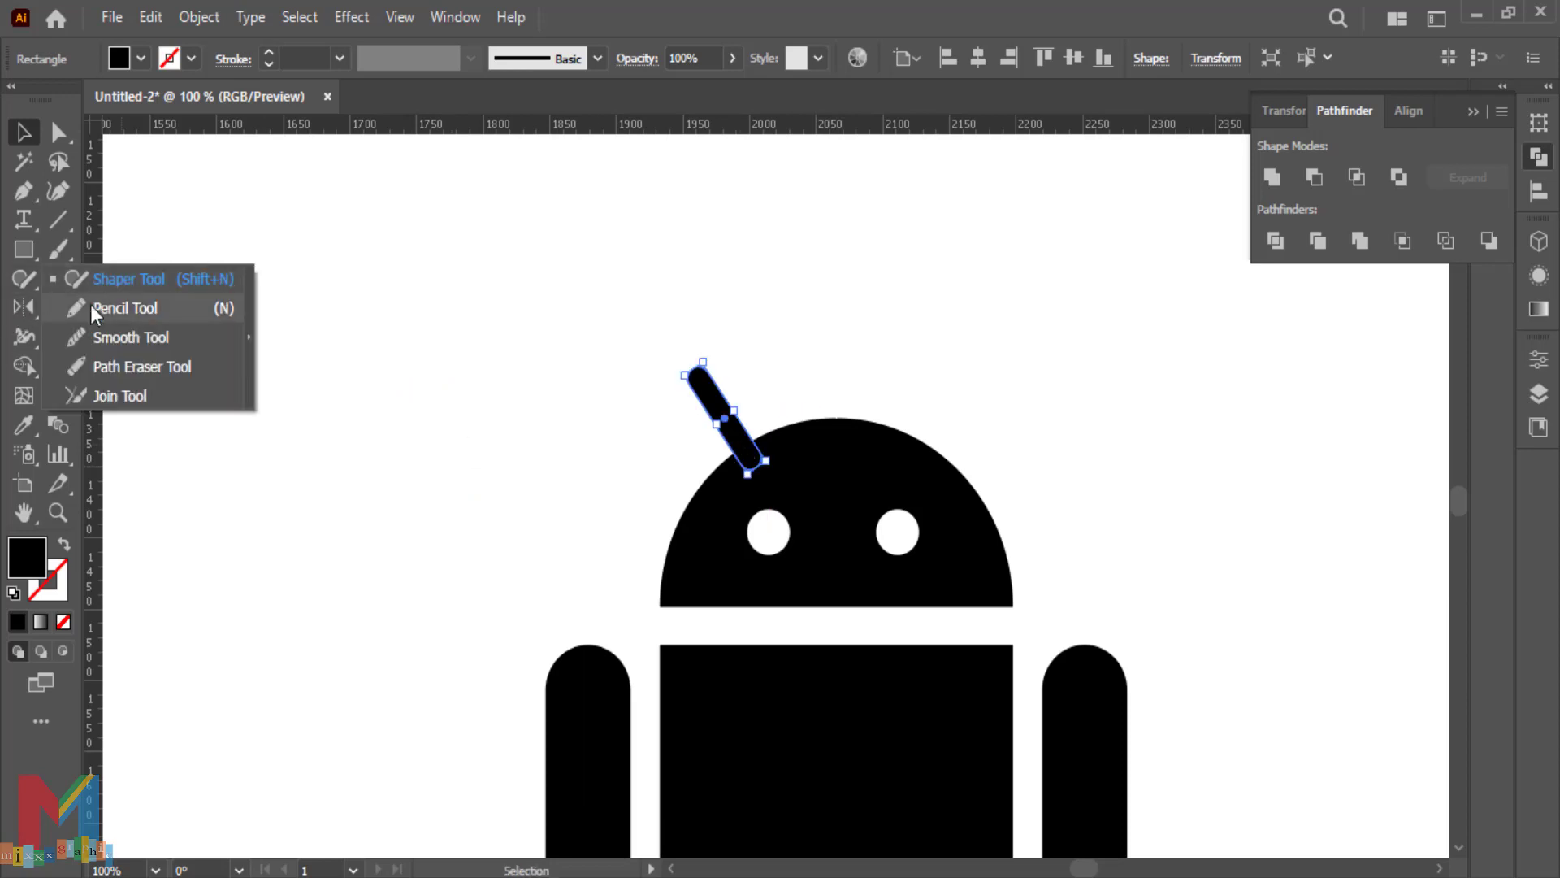
double_click(24, 306)
click(473, 573)
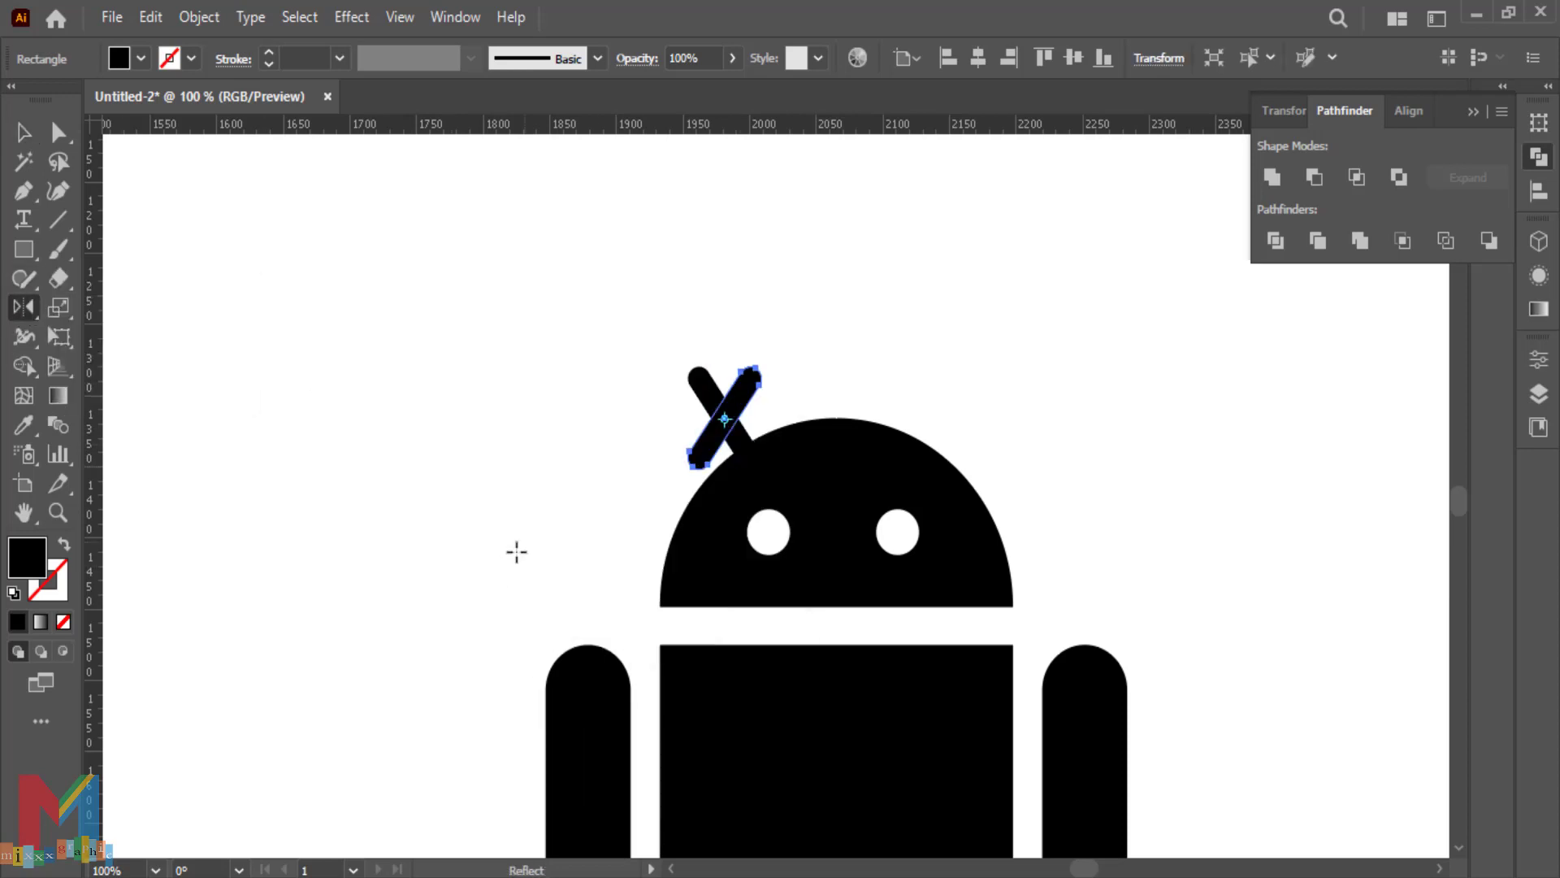
key(v)
drag(734, 420, 965, 415)
click(723, 416)
click(1037, 411)
Move the robot's head, eyes and antennae down together to narrow the gap above the body
scroll(1095, 409, down, 3)
drag(1093, 238, 646, 434)
drag(829, 411, 829, 434)
click(1145, 417)
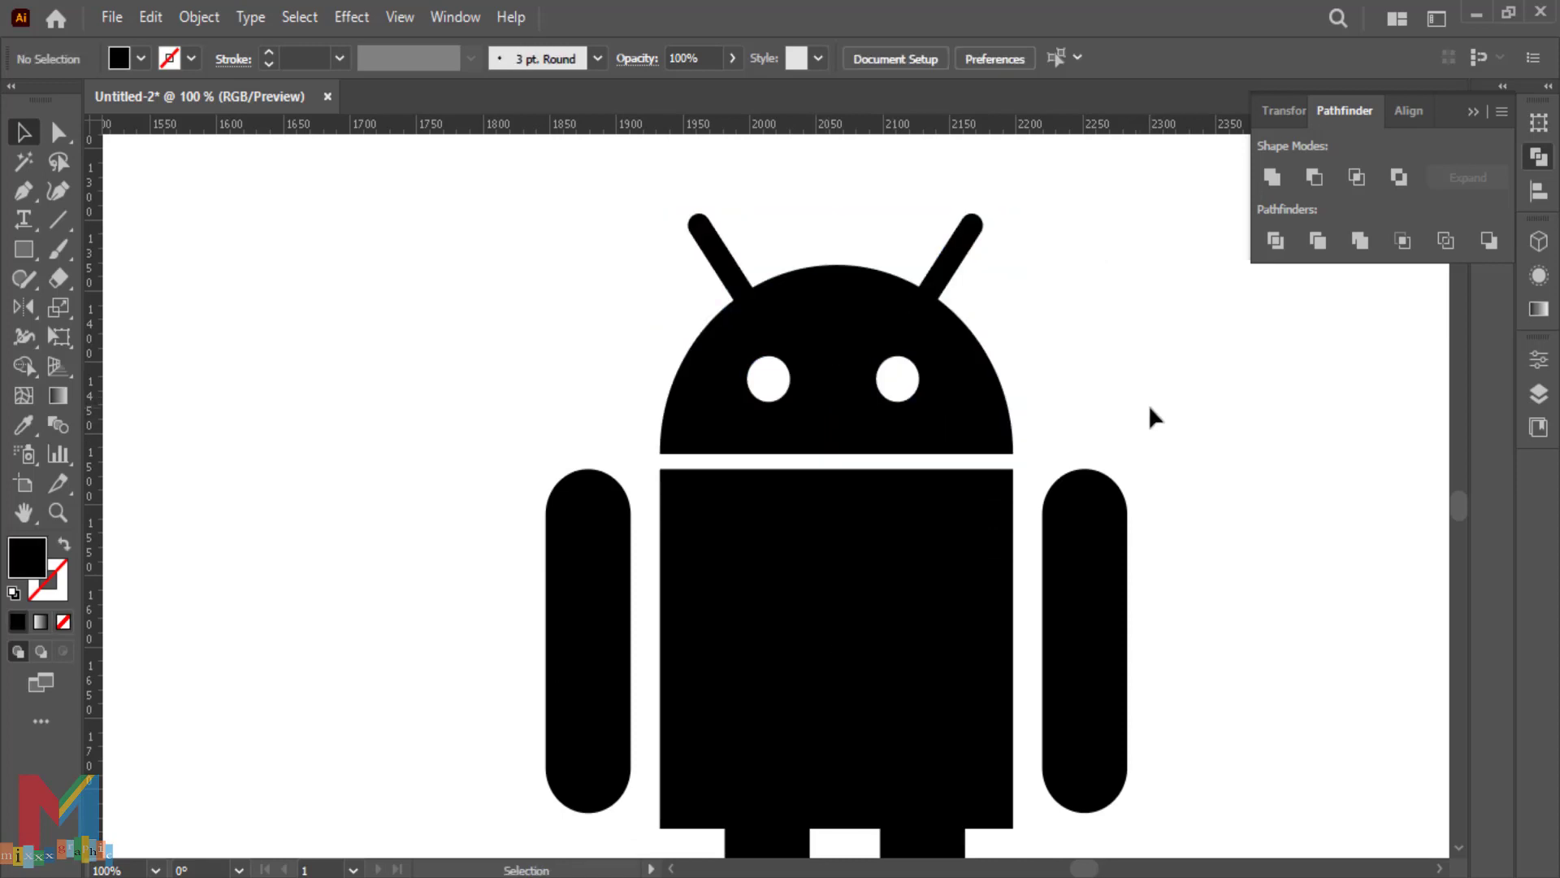
Review the full set of icons on the artboard with nothing selected
key(ctrl+minus)
key(ctrl+minus)
key(ctrl+minus)
key(ctrl+minus)
key(ctrl+minus)
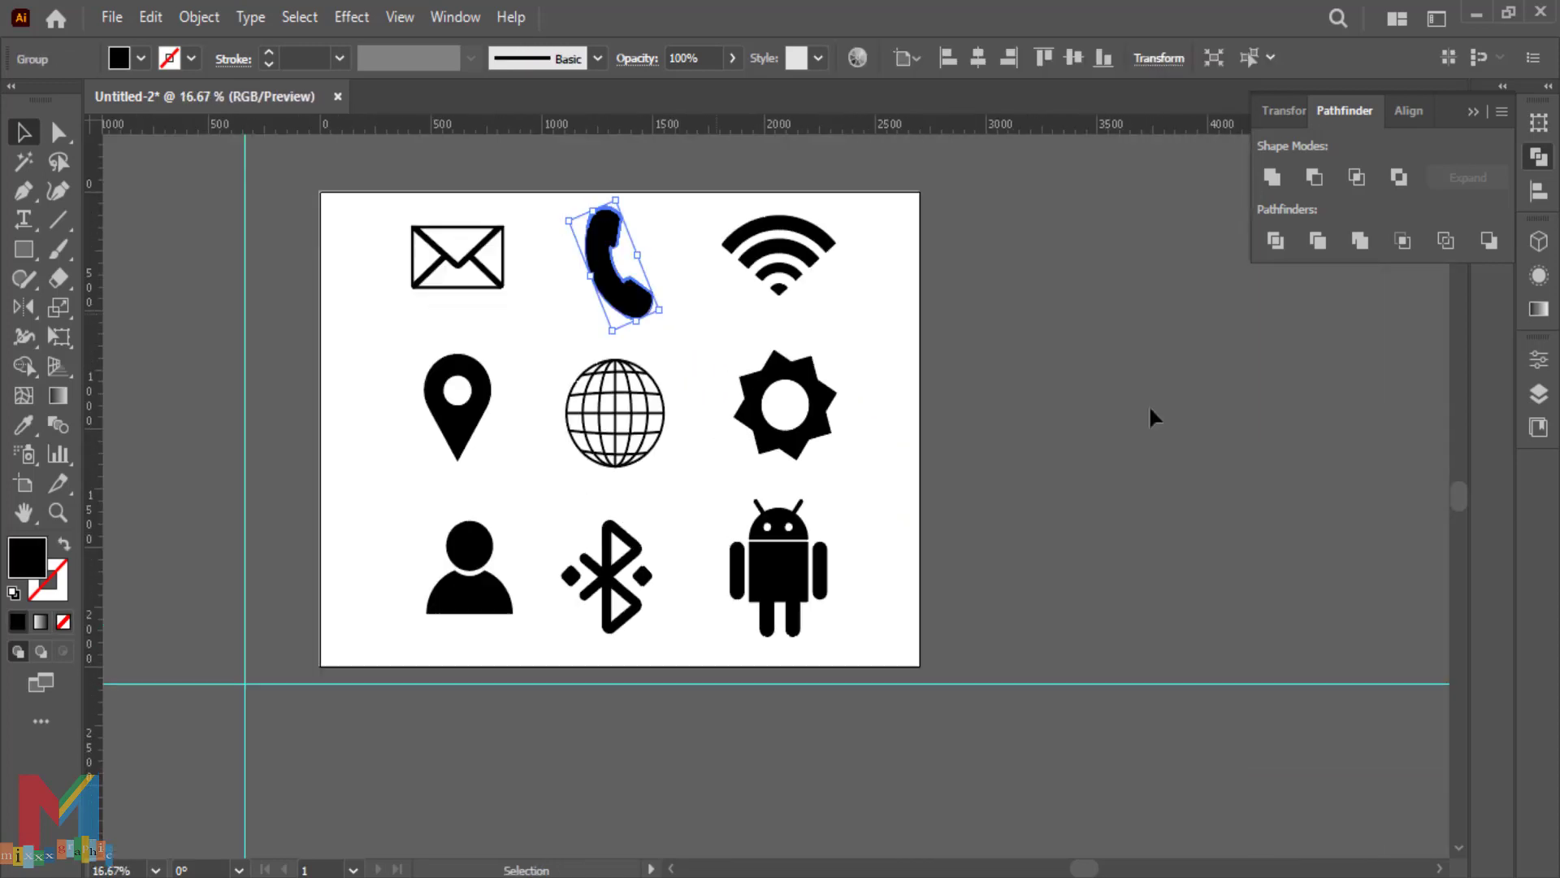
click(1154, 417)
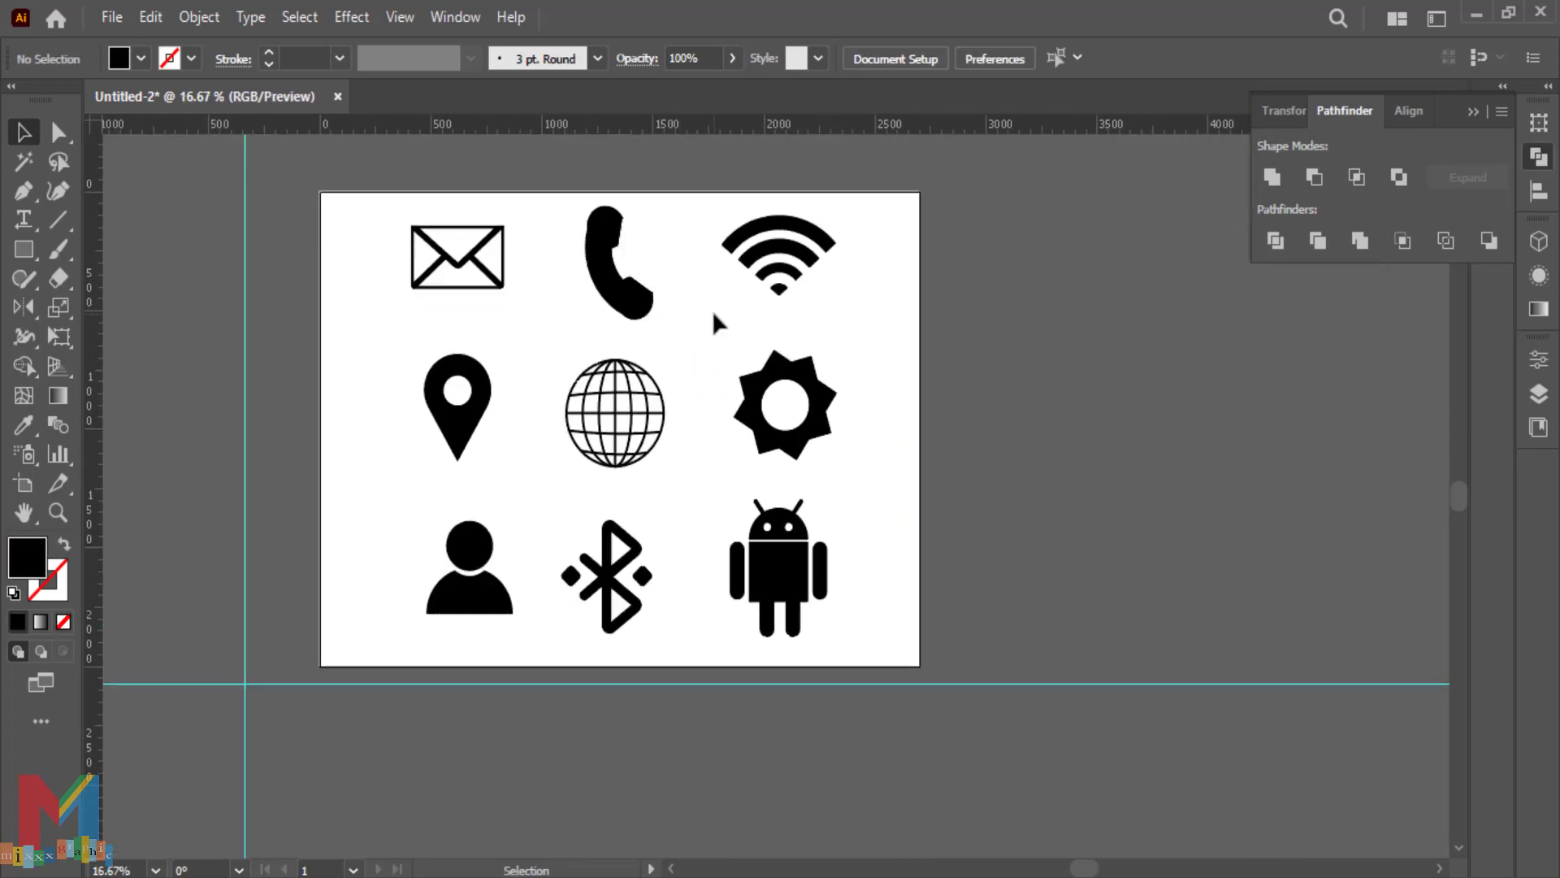